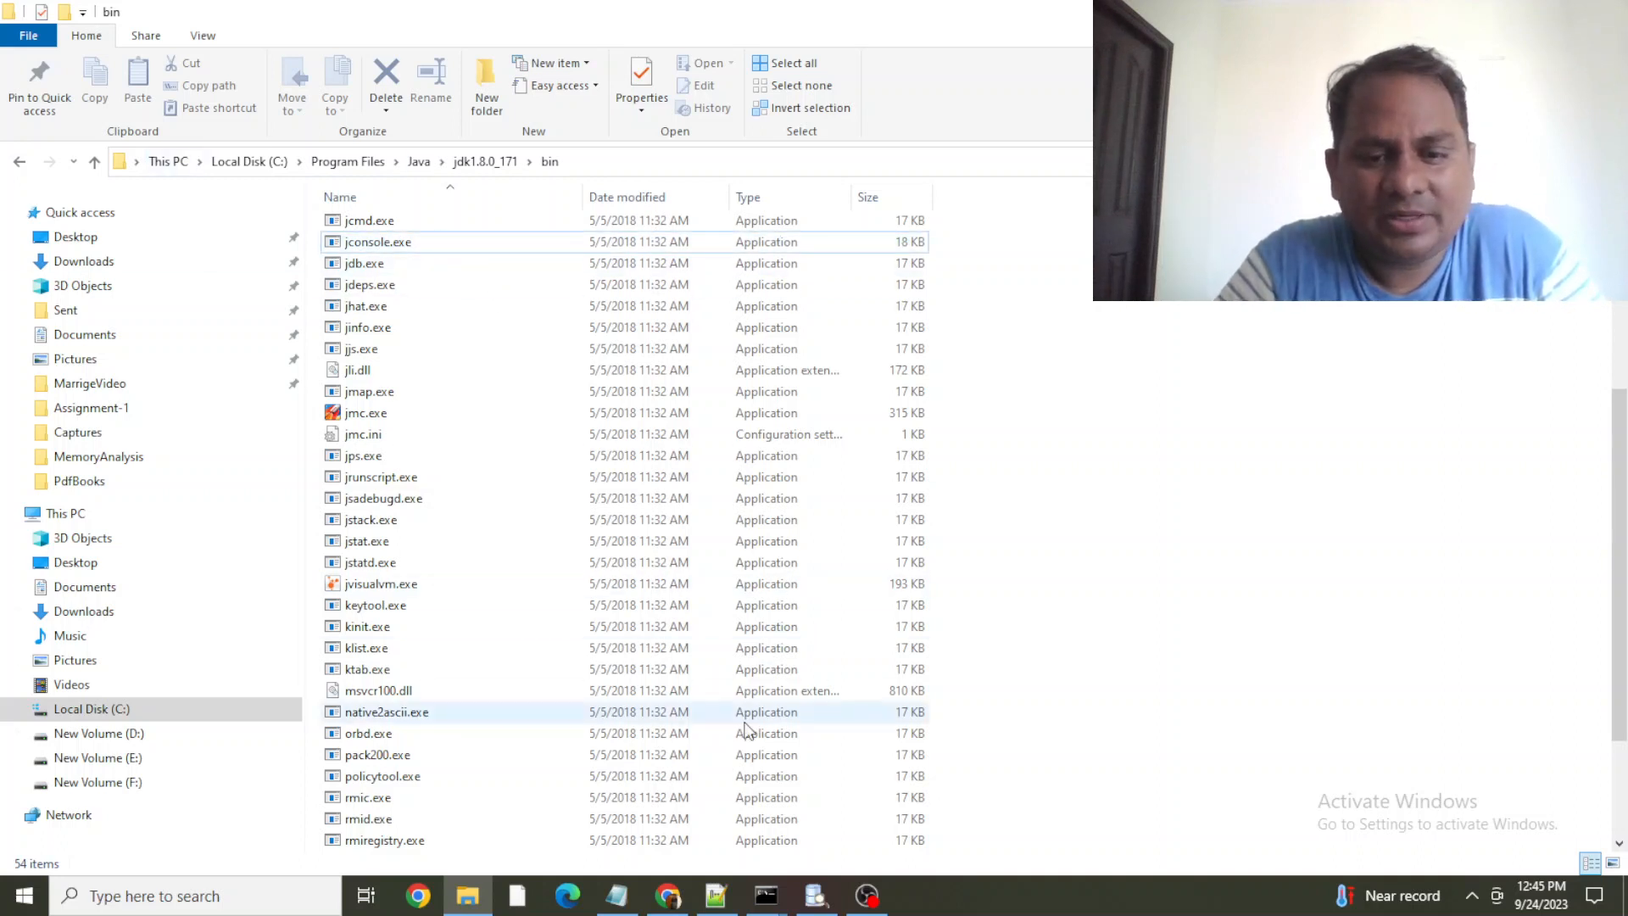
Check the running Java program's console output and launch jconsole.exe from the JDK bin folder
mouse_move(766, 896)
click(547, 795)
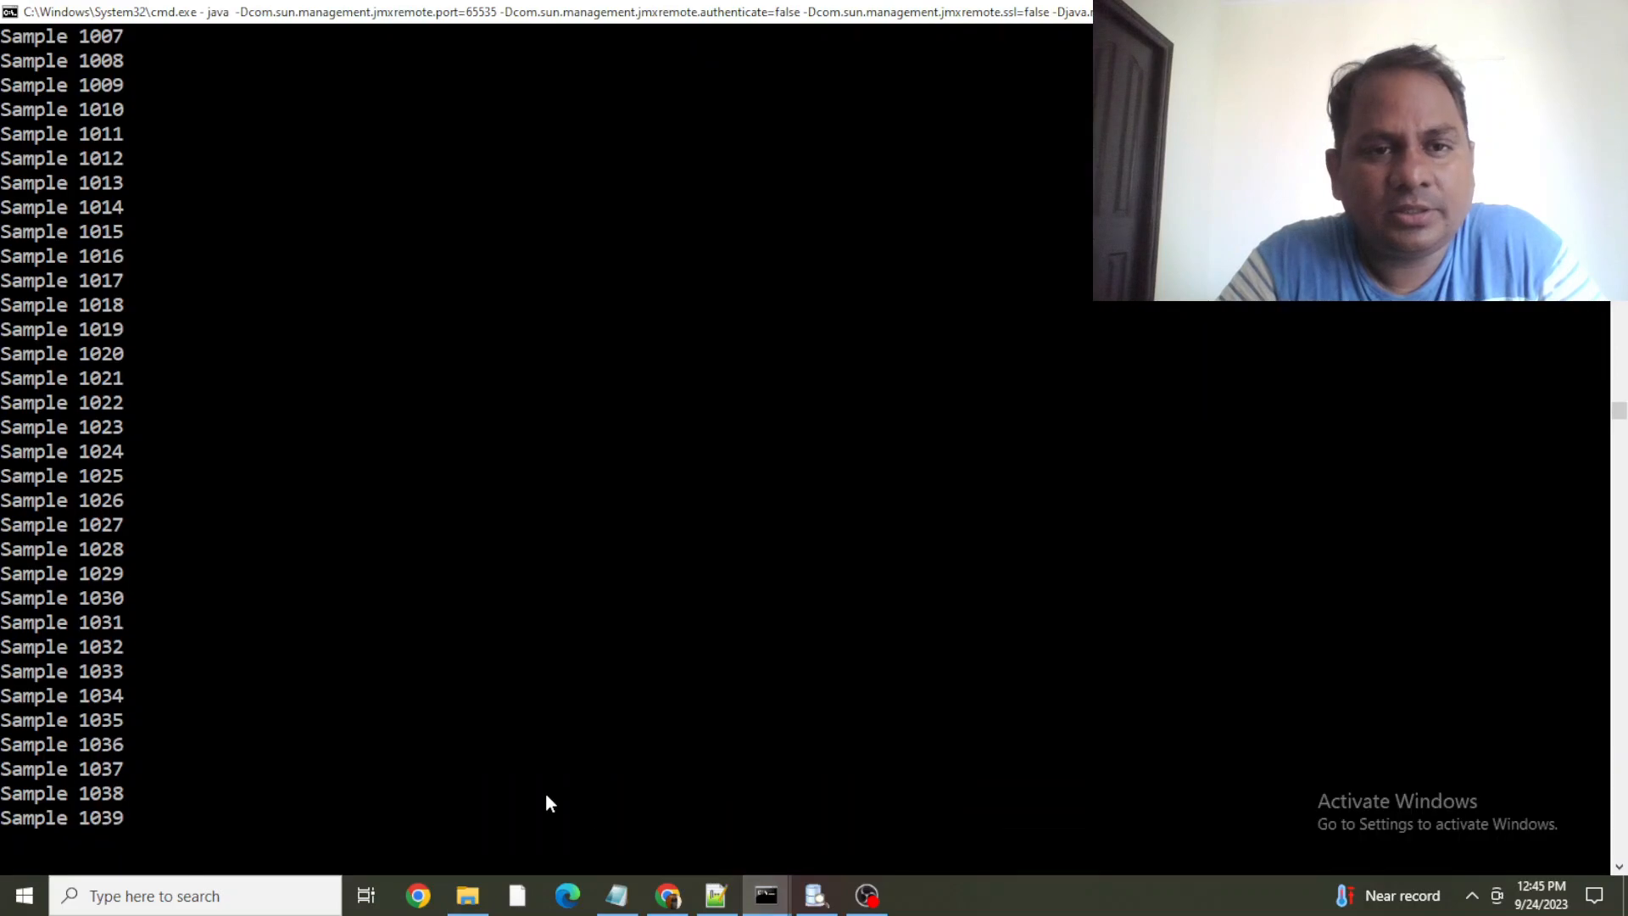
key(alt+Tab)
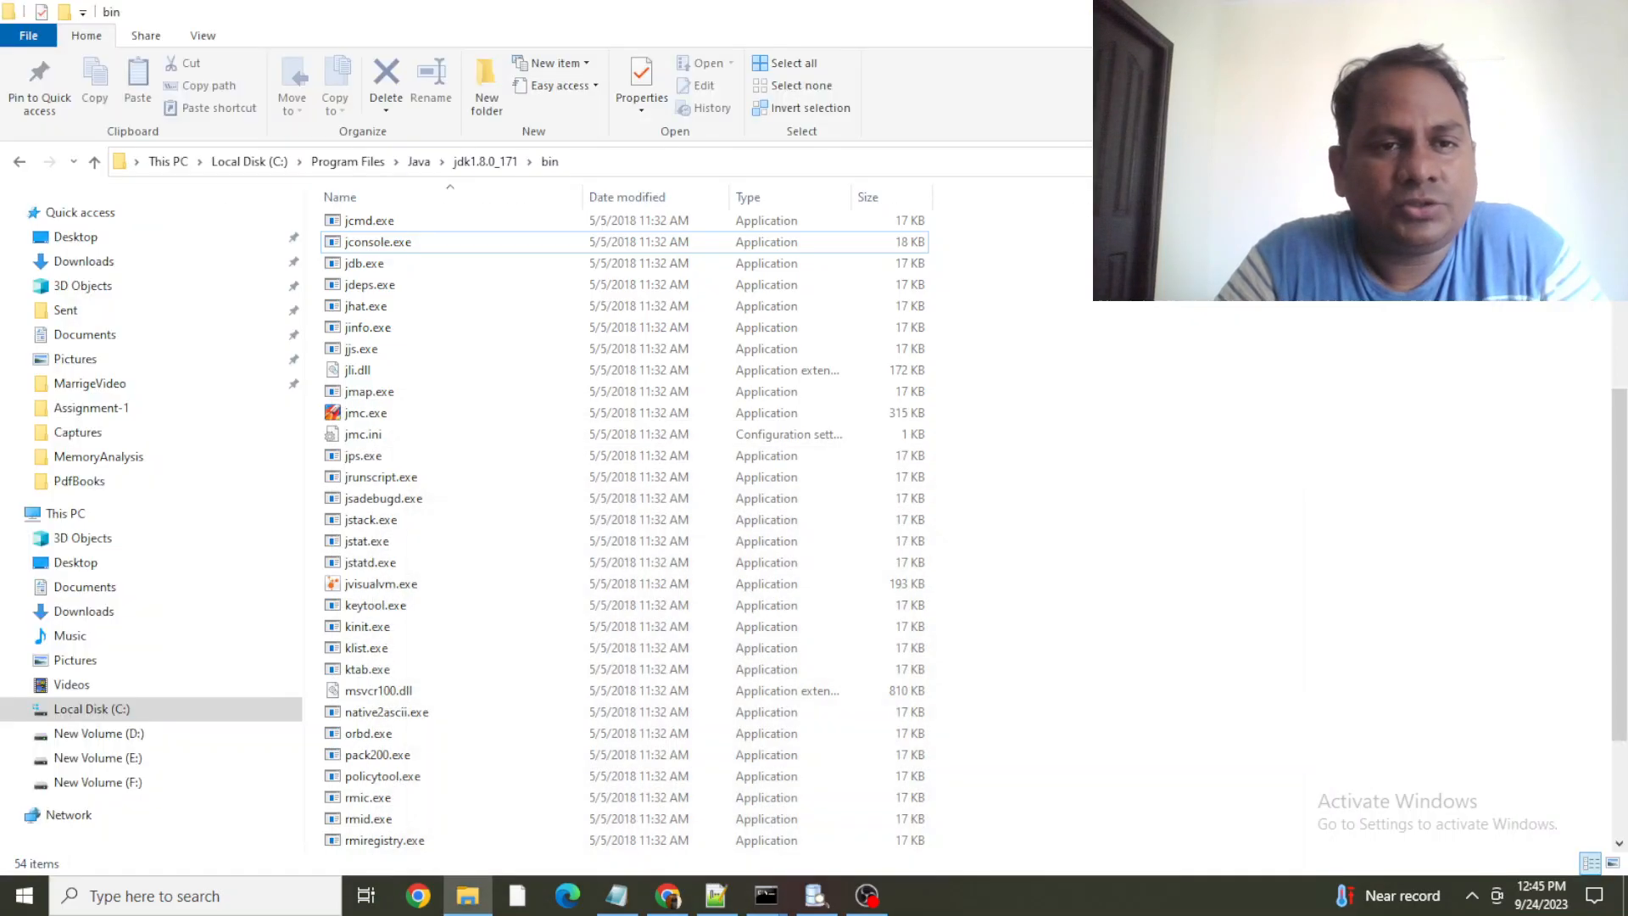
click(369, 242)
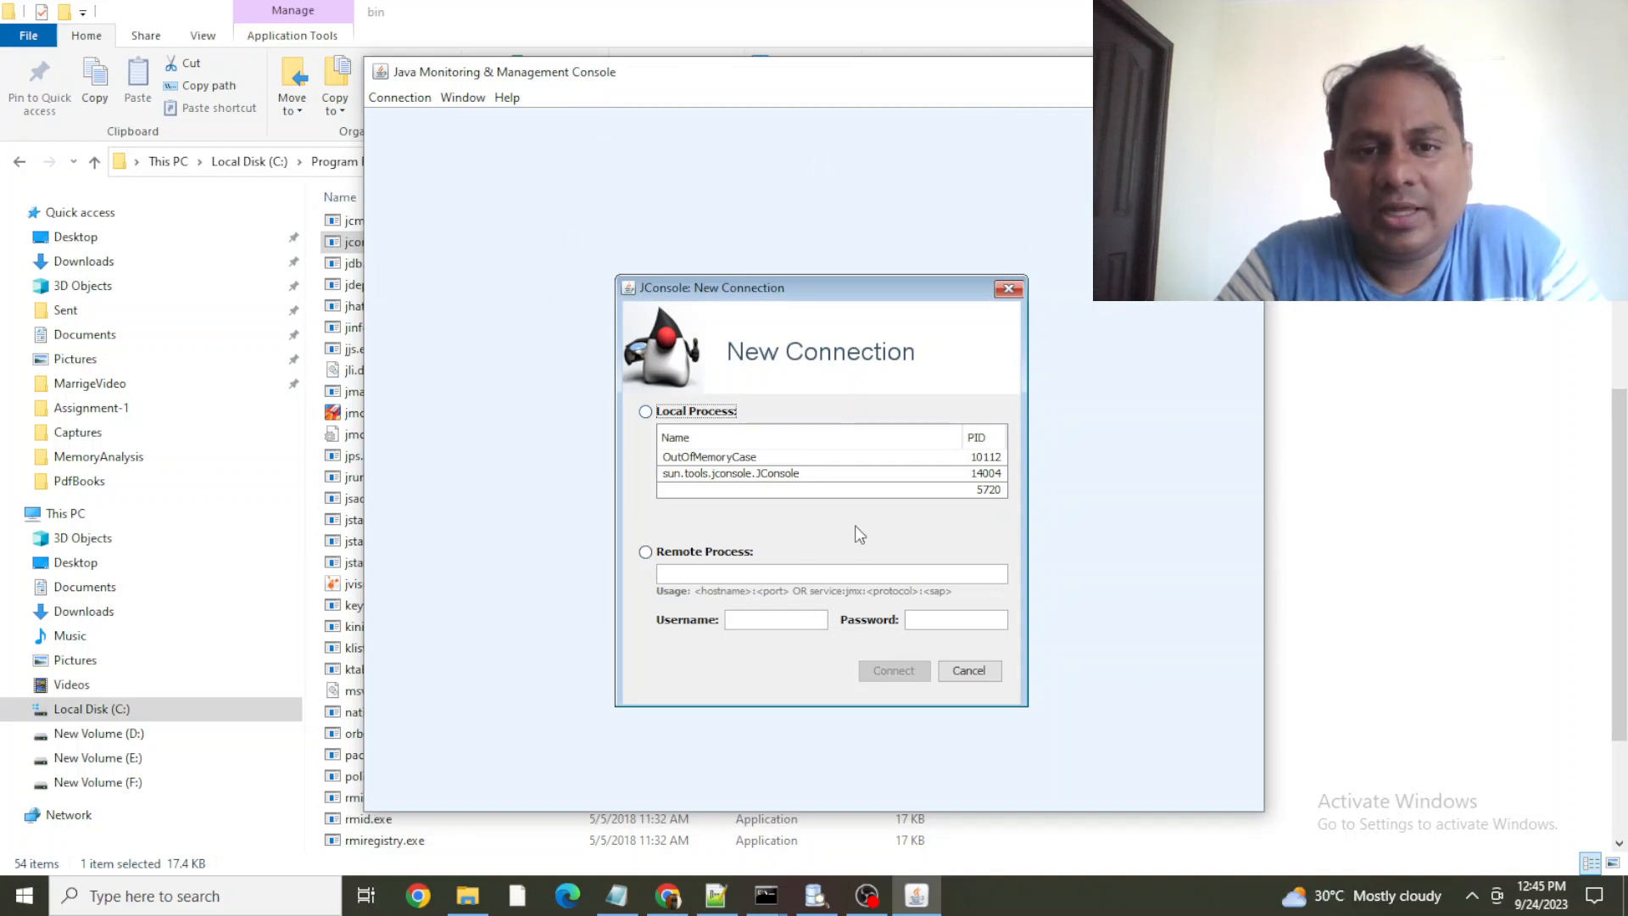
Connect JConsole to the local OutOfMemoryCase process over an insecure connection and maximize the monitoring window
click(702, 457)
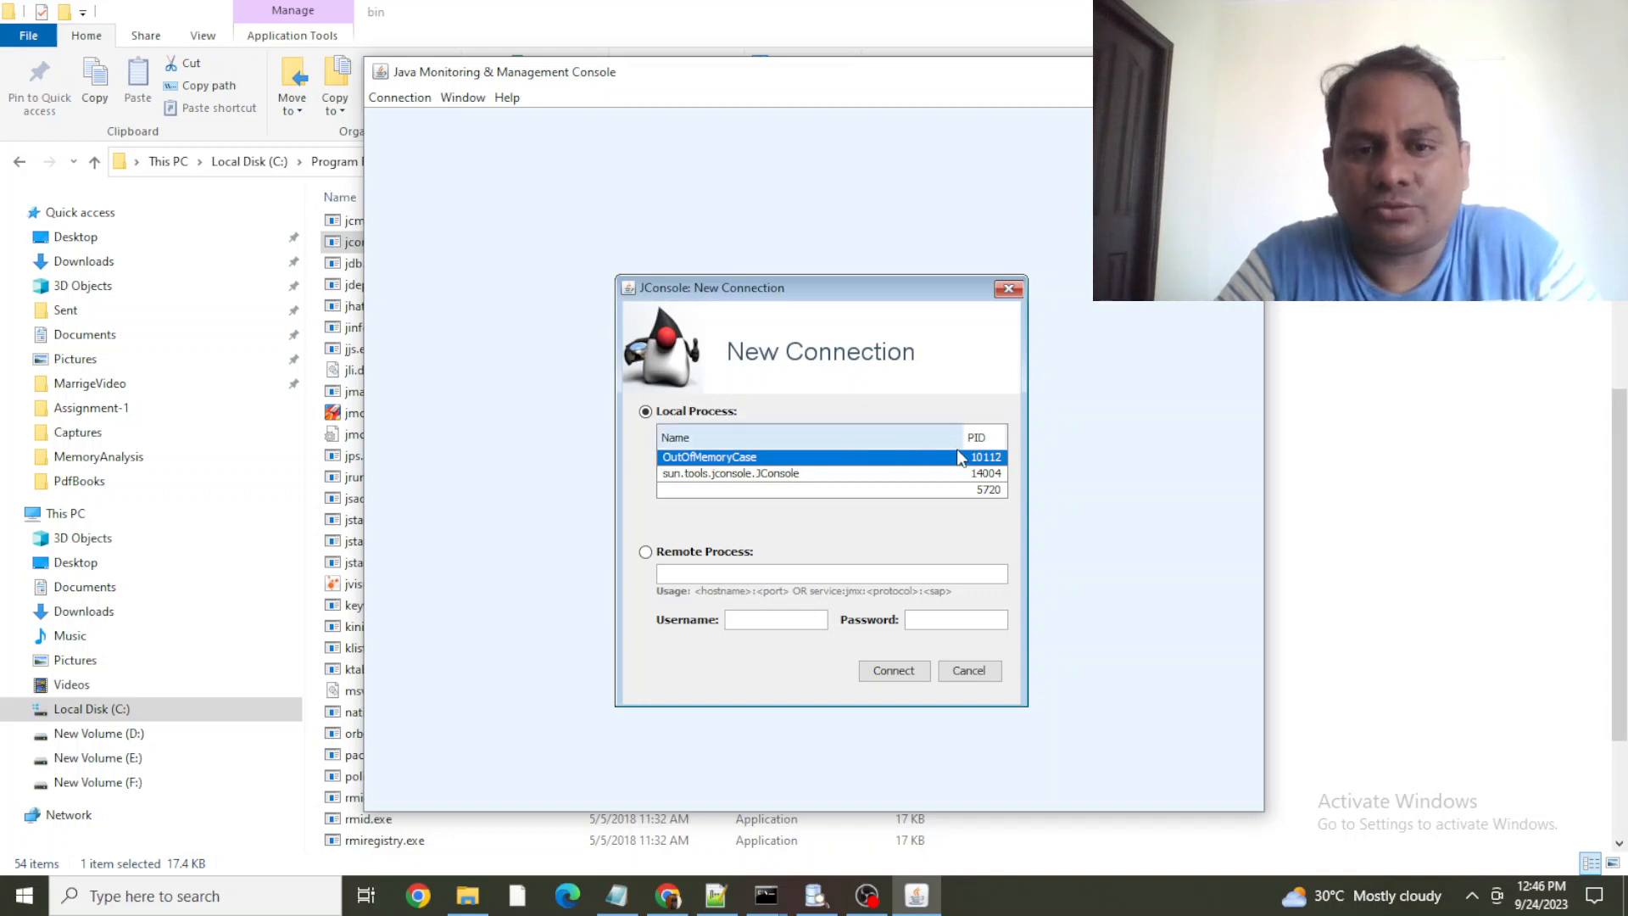
click(813, 477)
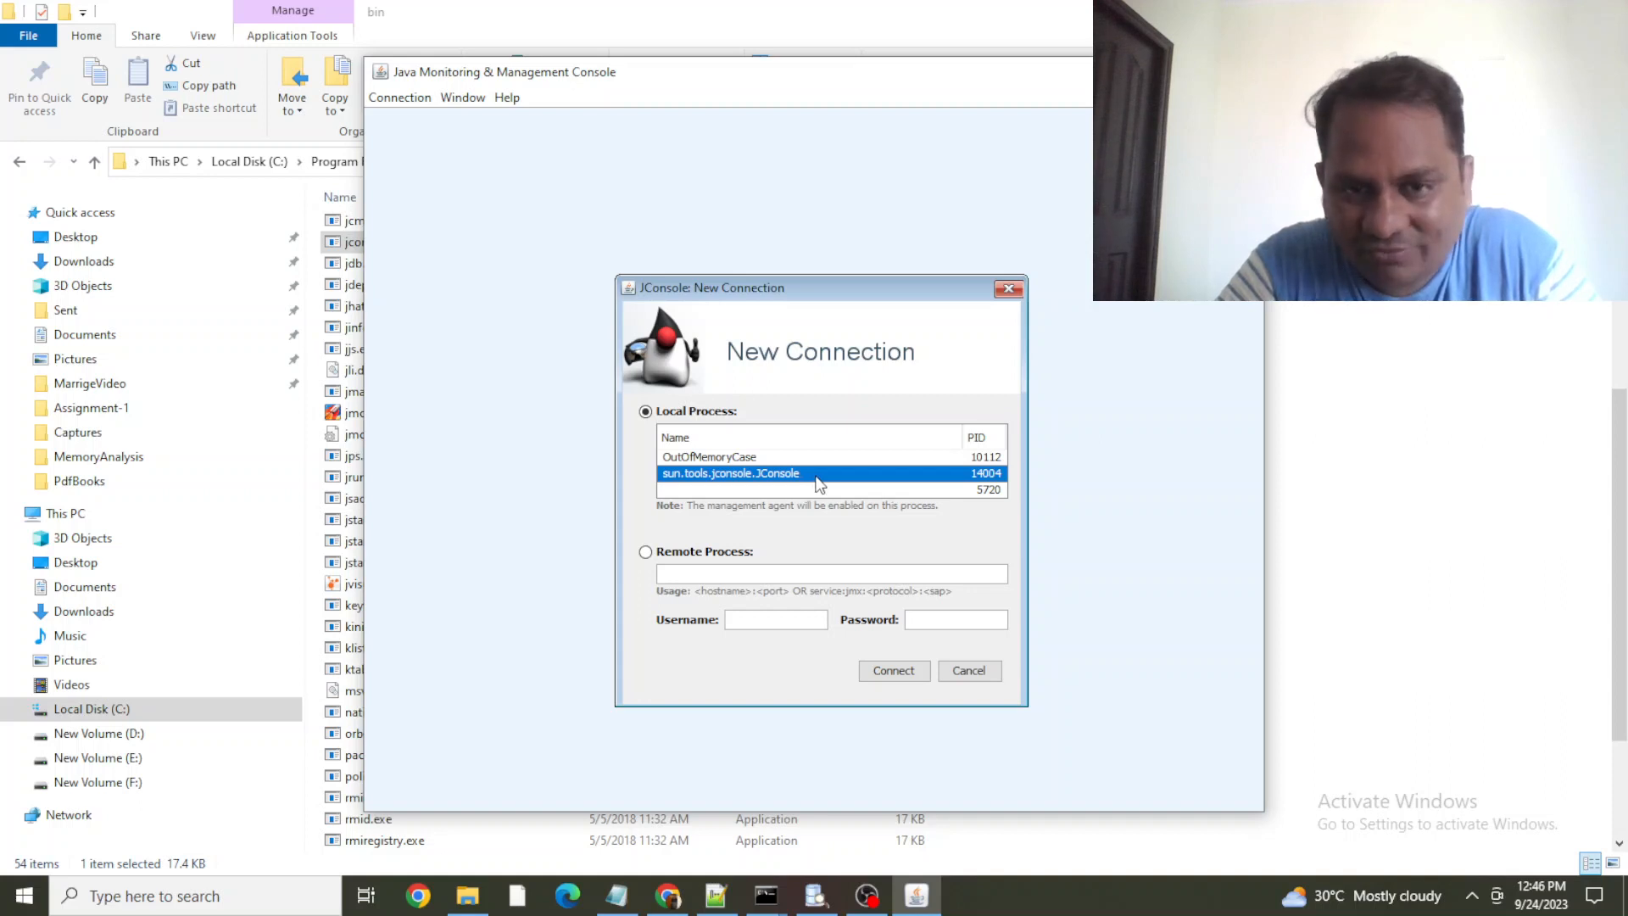
click(740, 456)
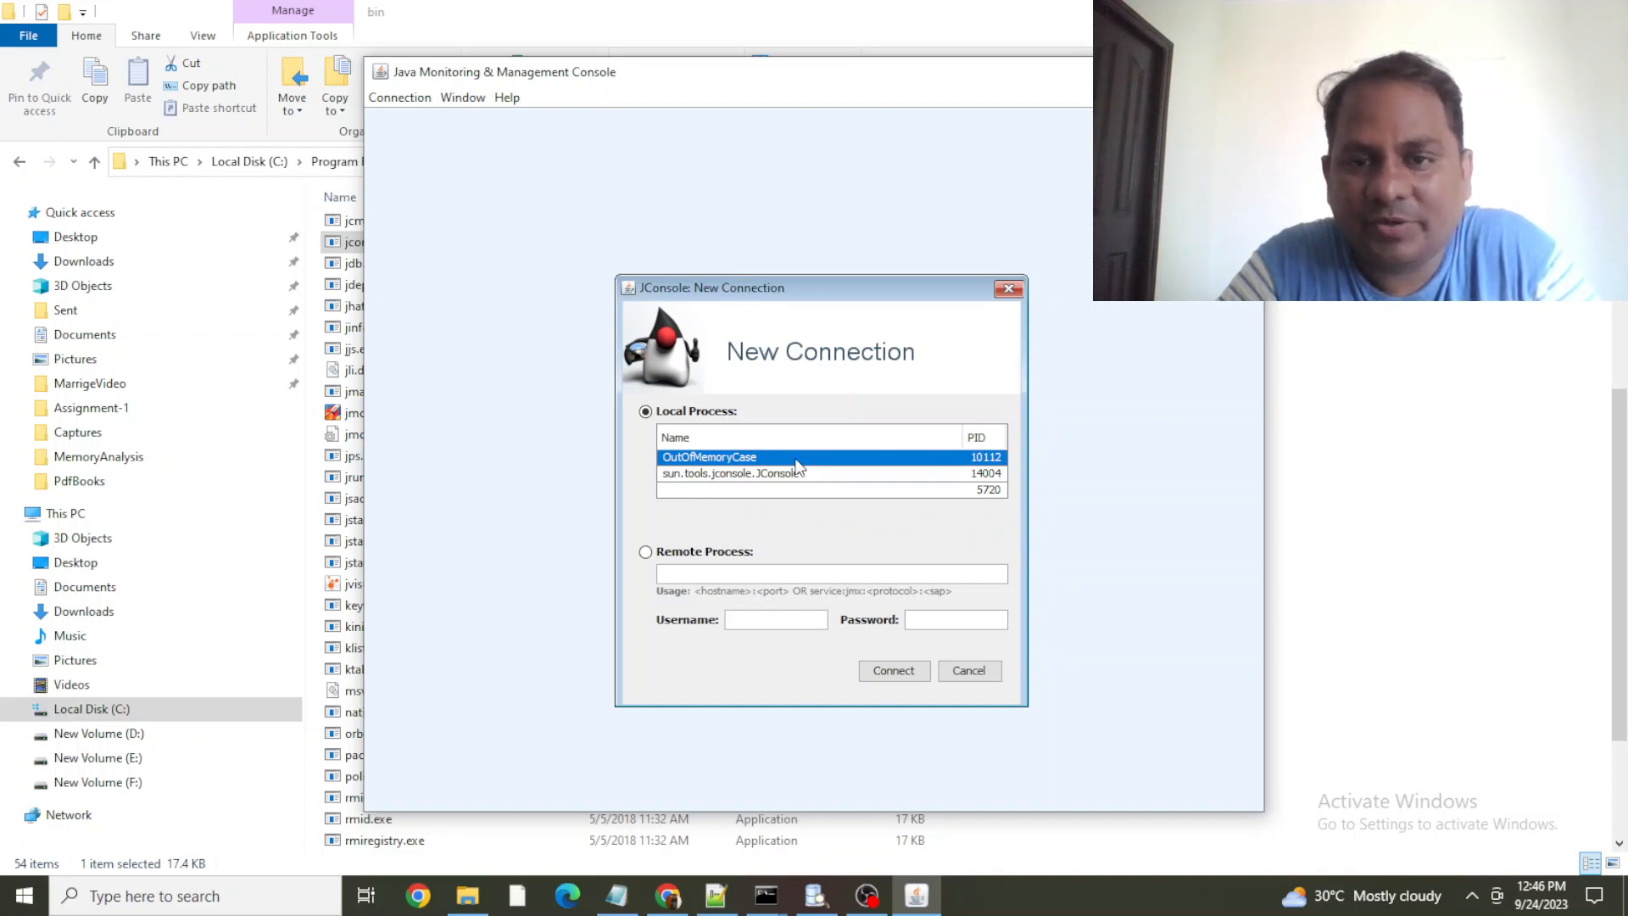
double_click(748, 458)
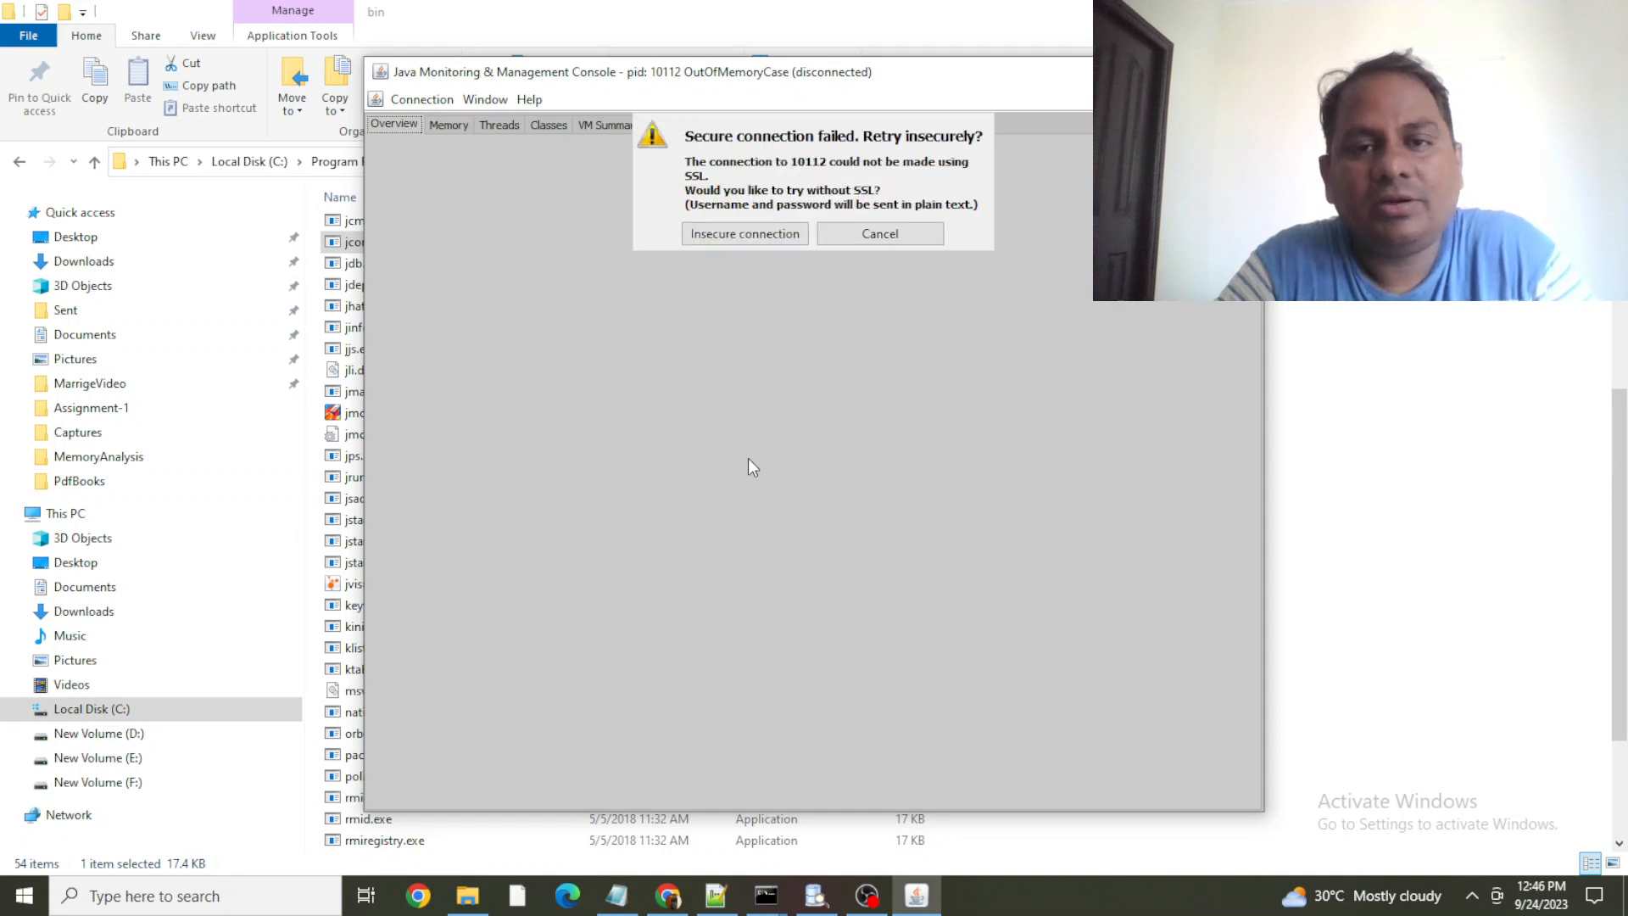
click(754, 234)
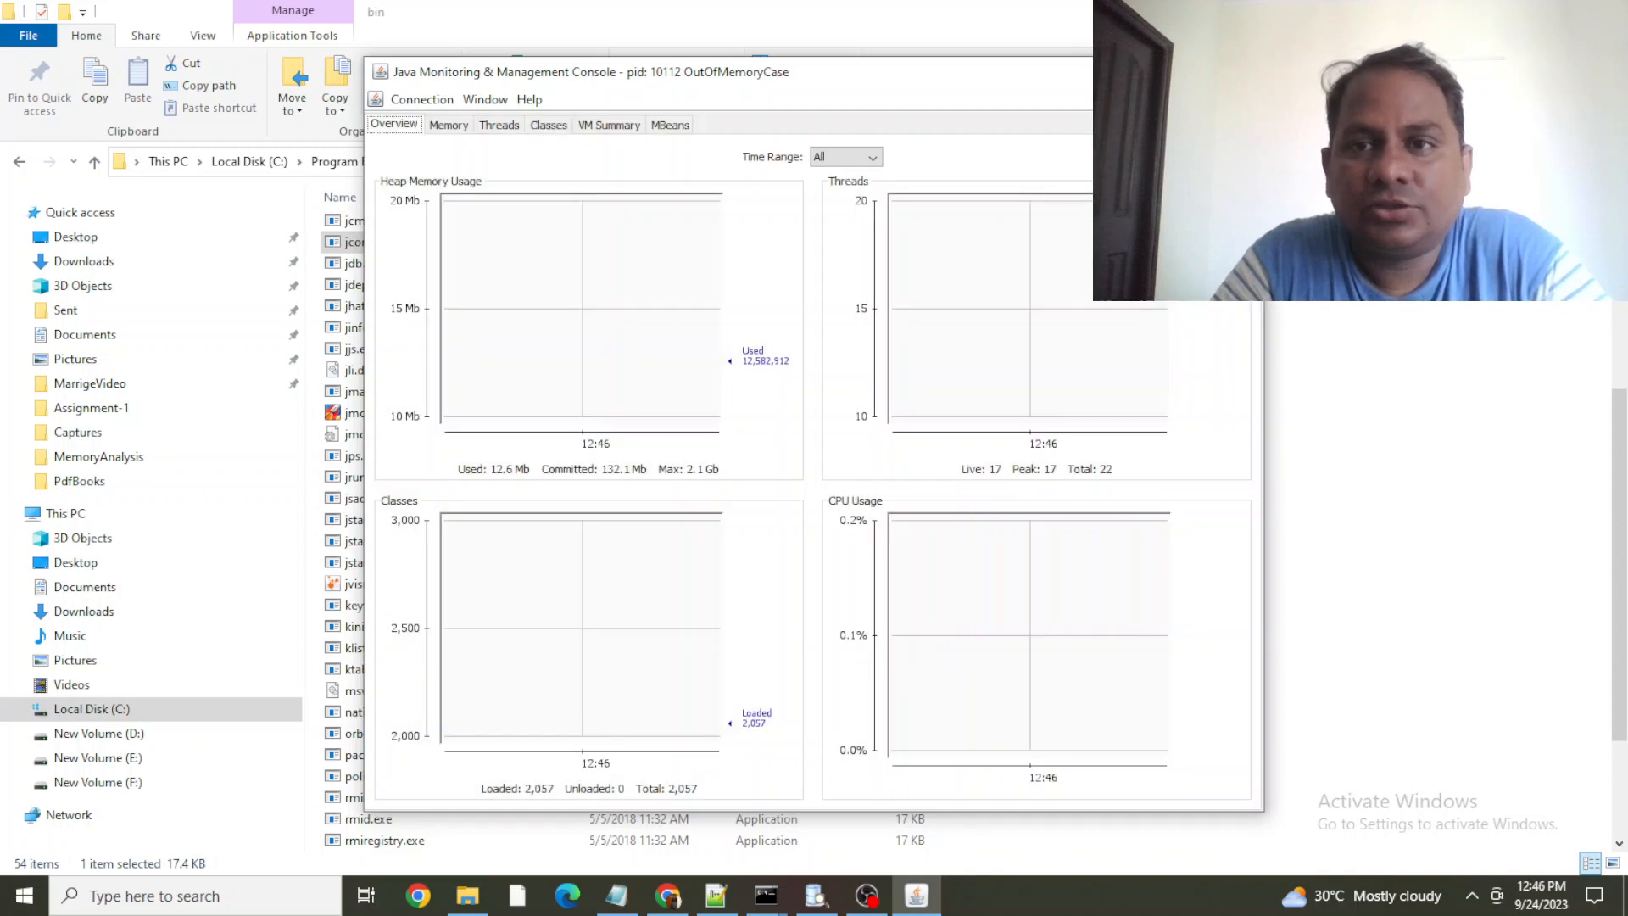
click(1193, 72)
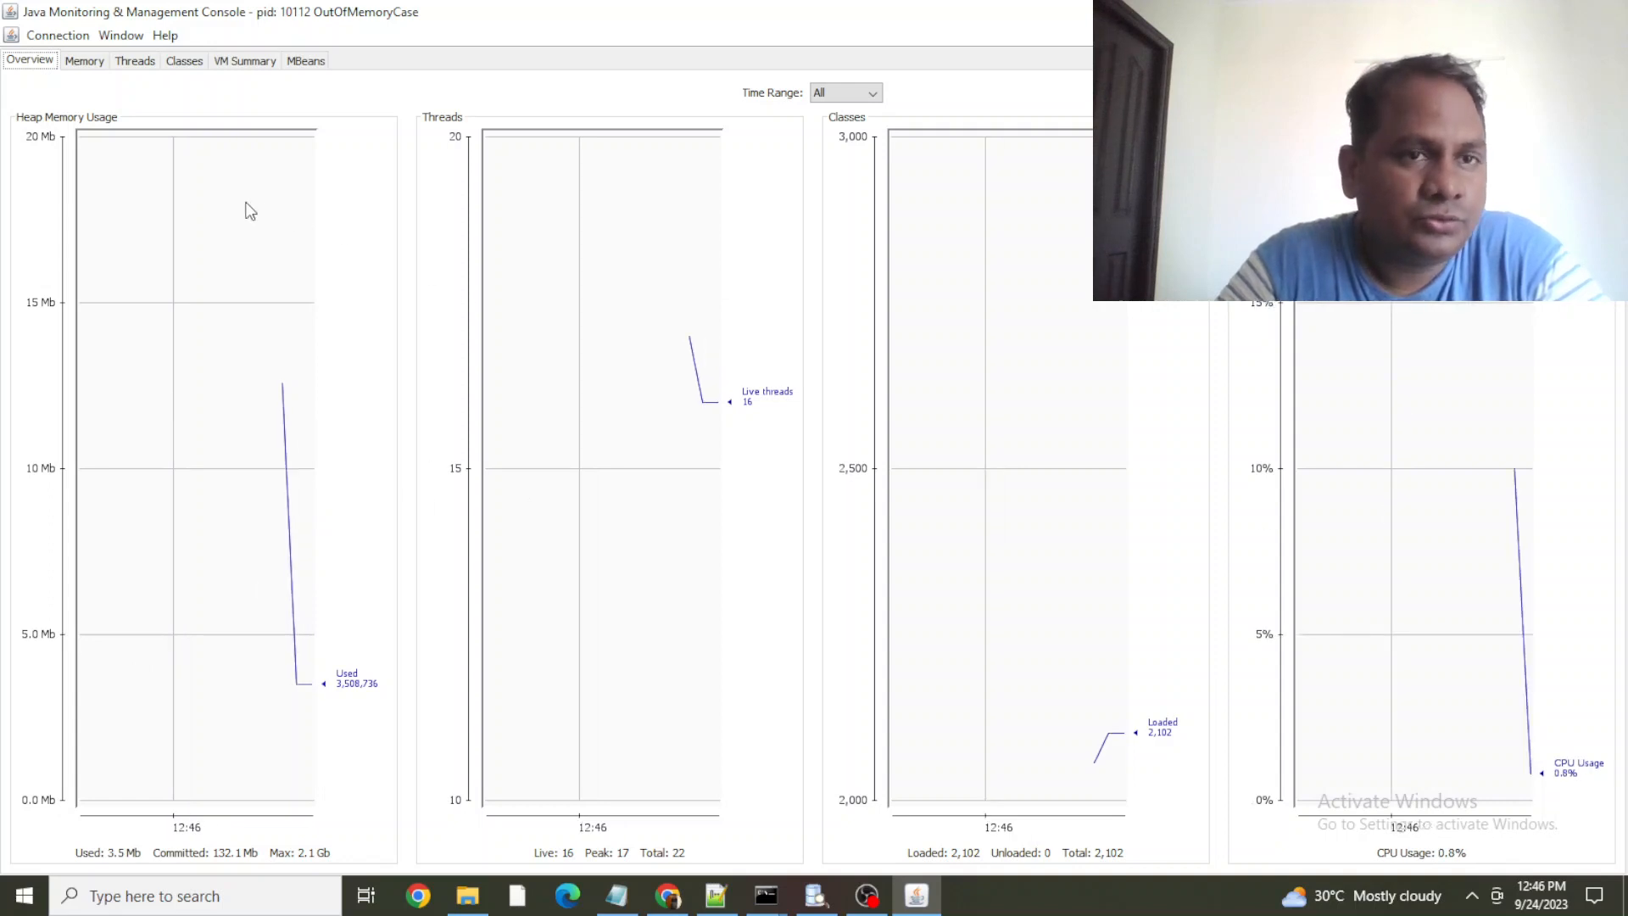
View the memory charts for the G1 Old Gen pool and the G1 Eden Space pool
click(86, 61)
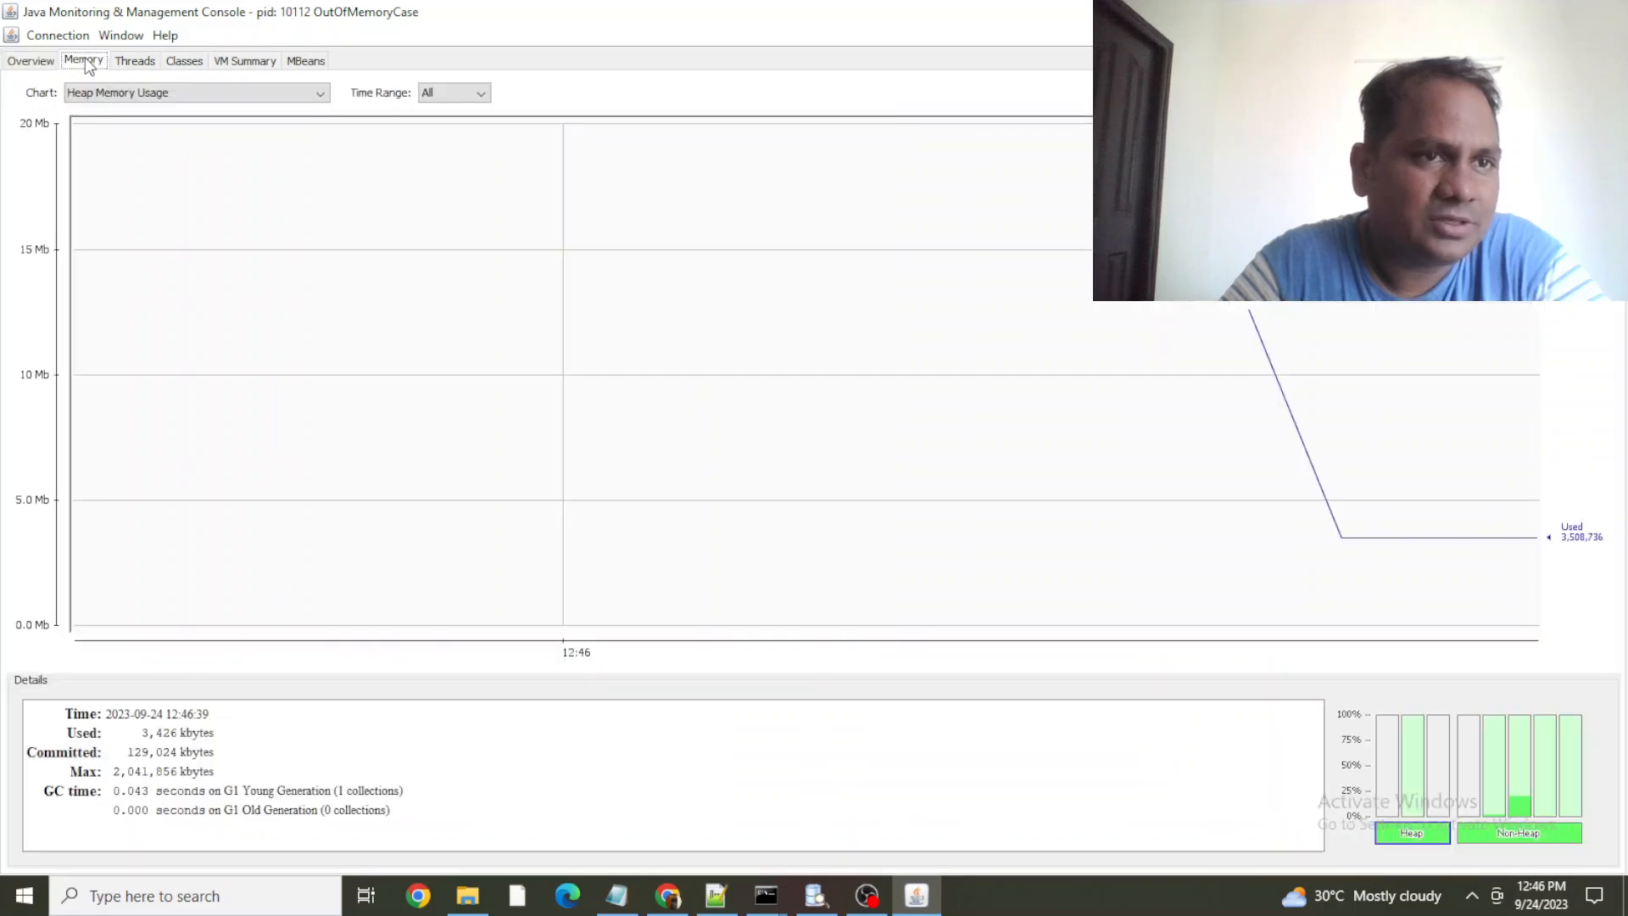
click(243, 100)
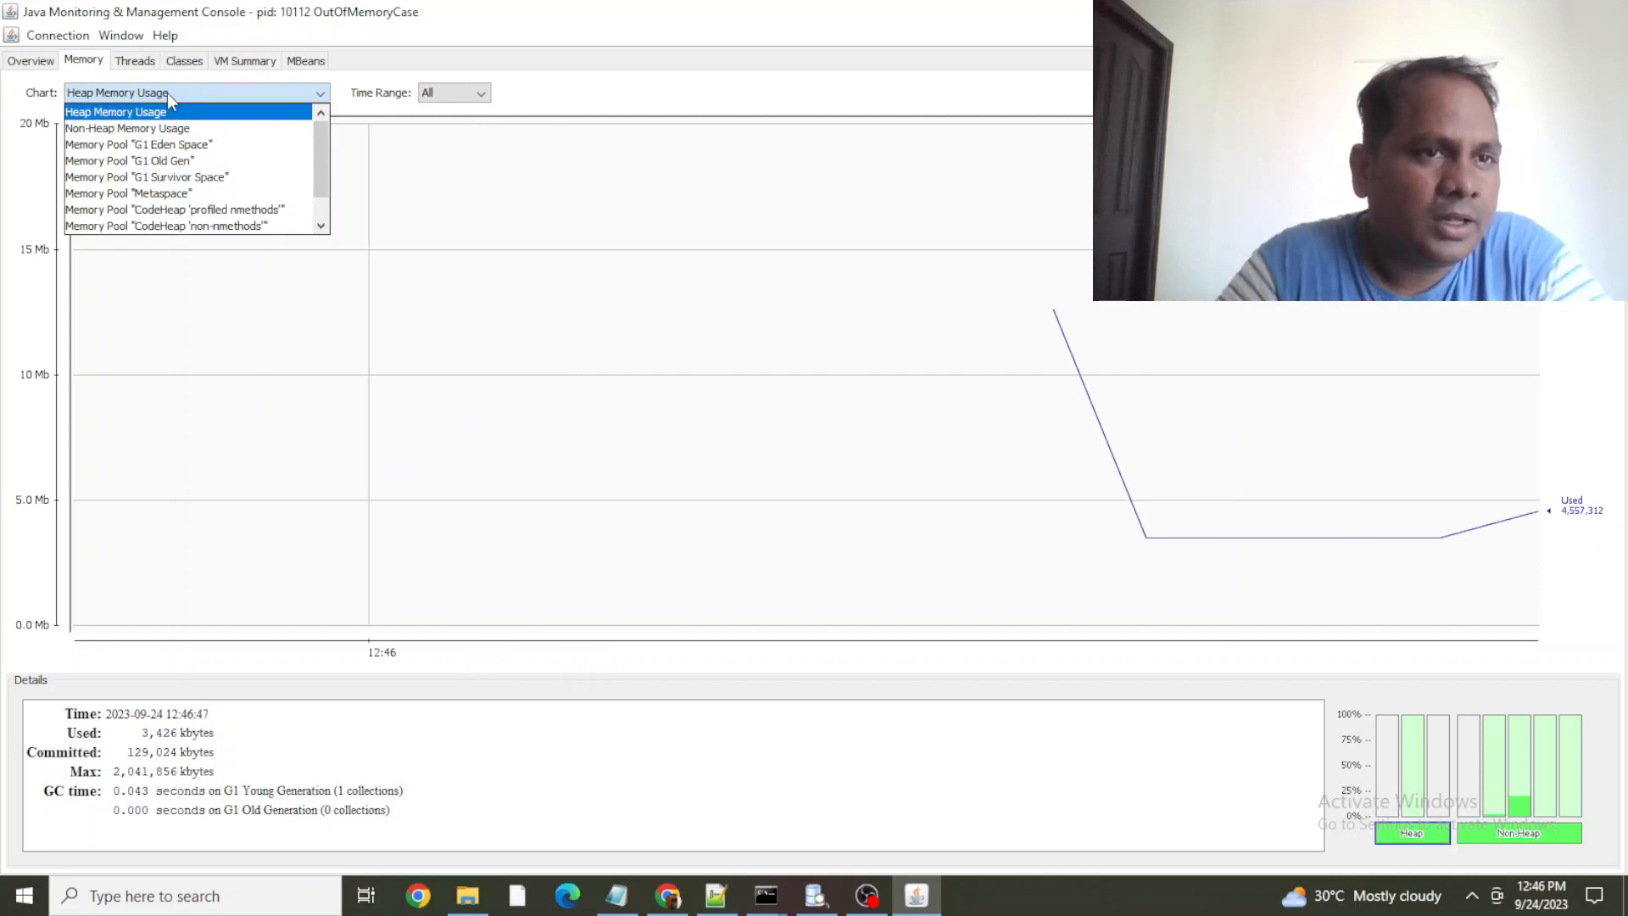
scroll(200, 178, down, 1)
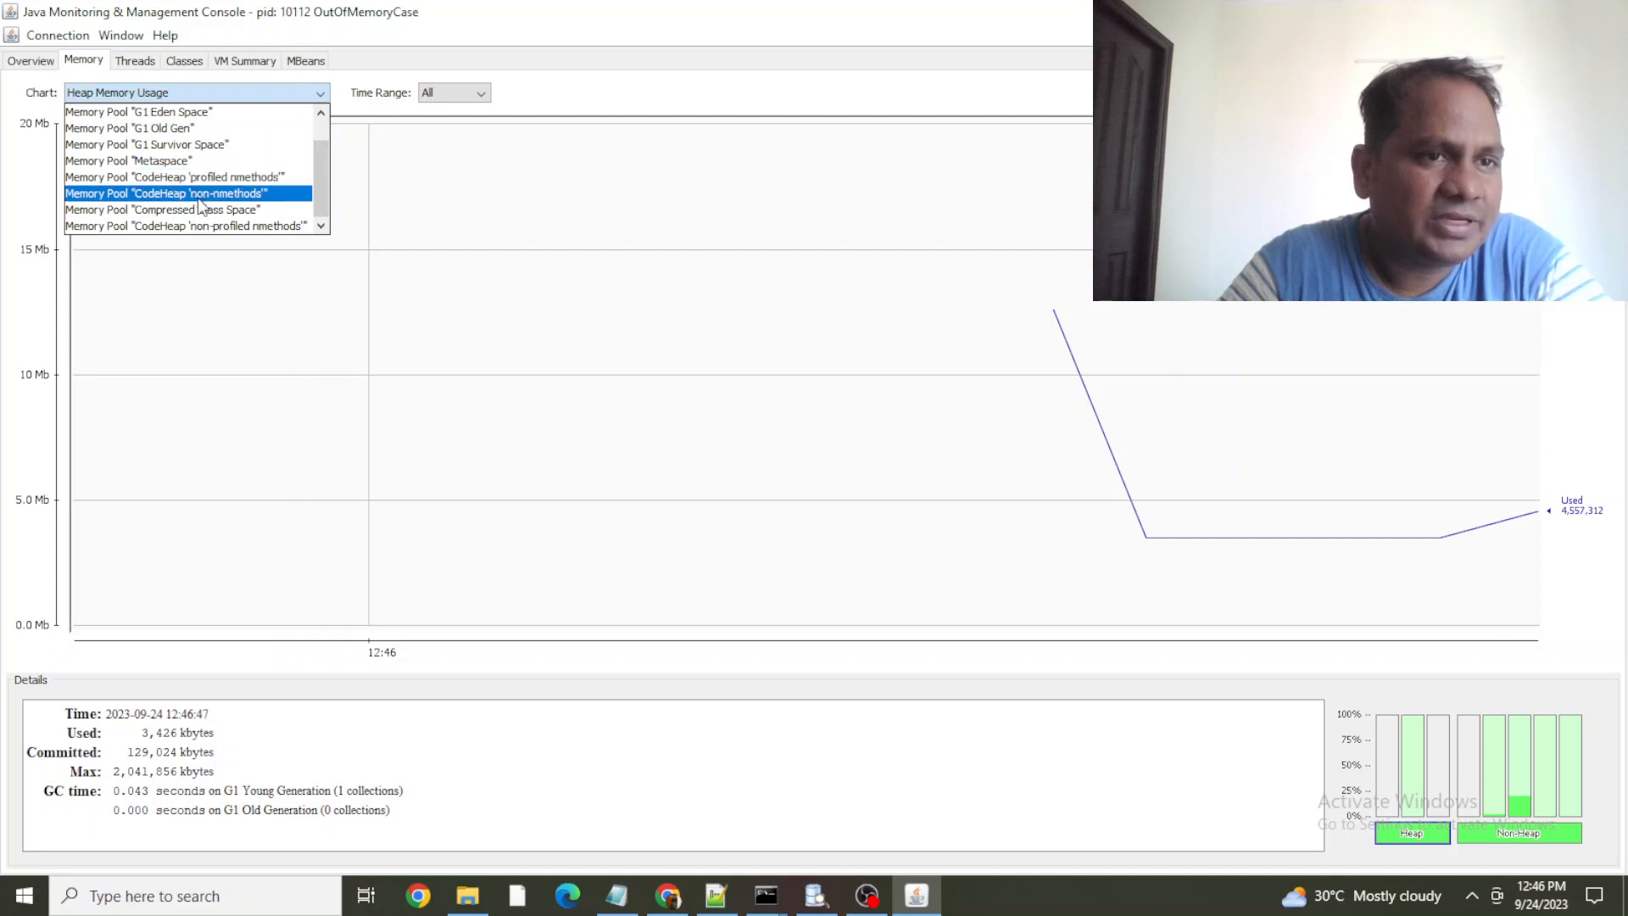
click(206, 123)
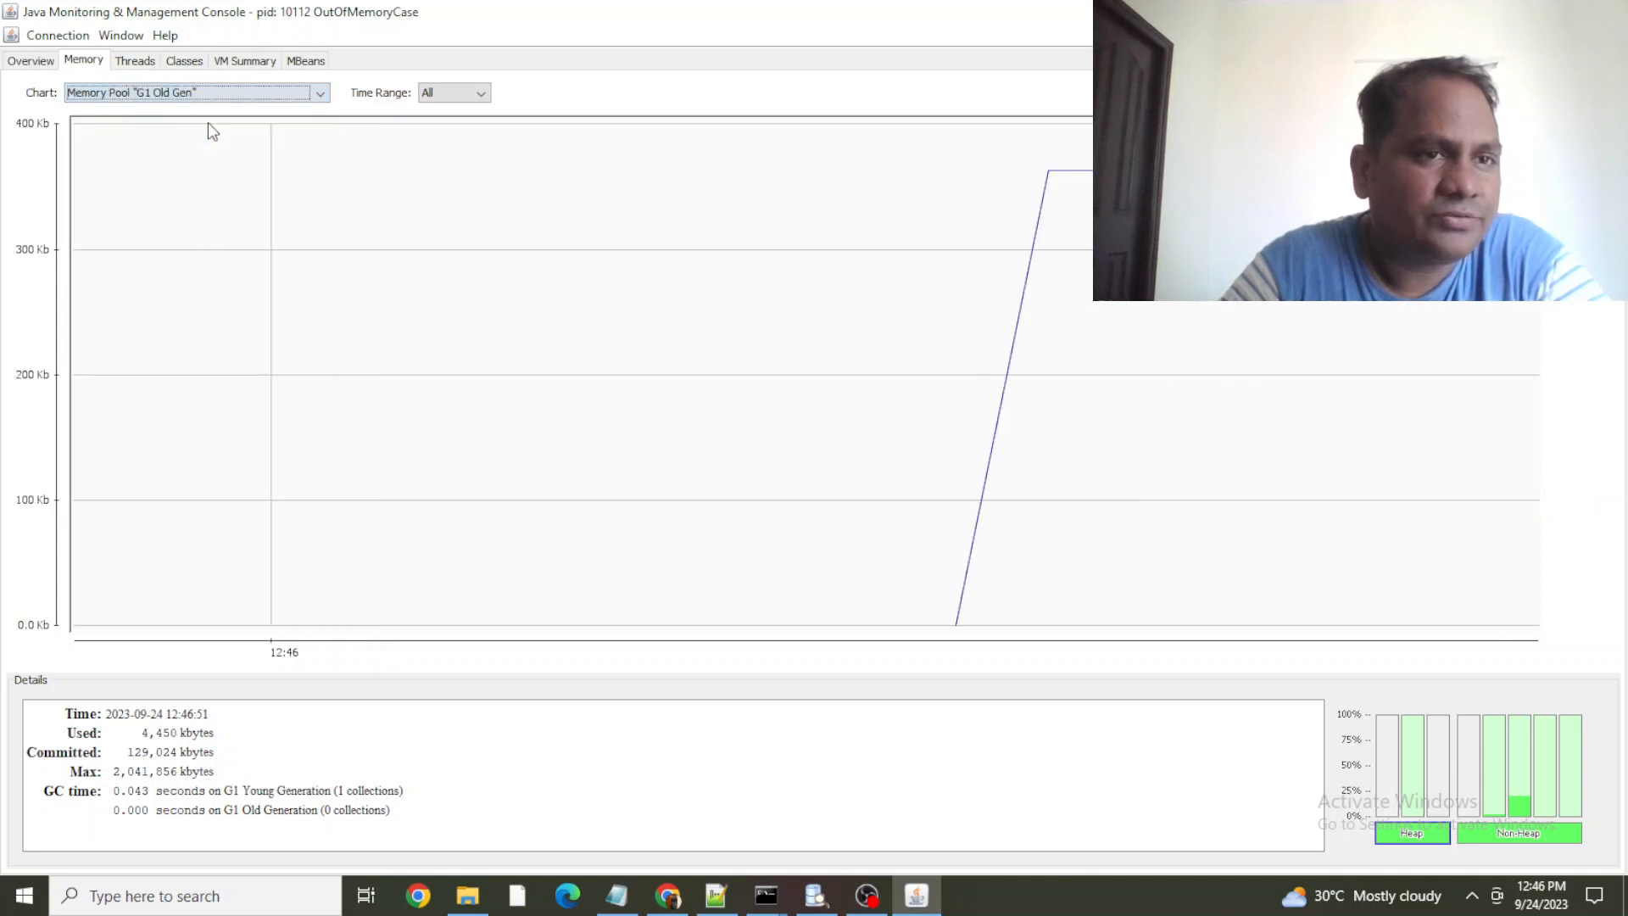
click(176, 99)
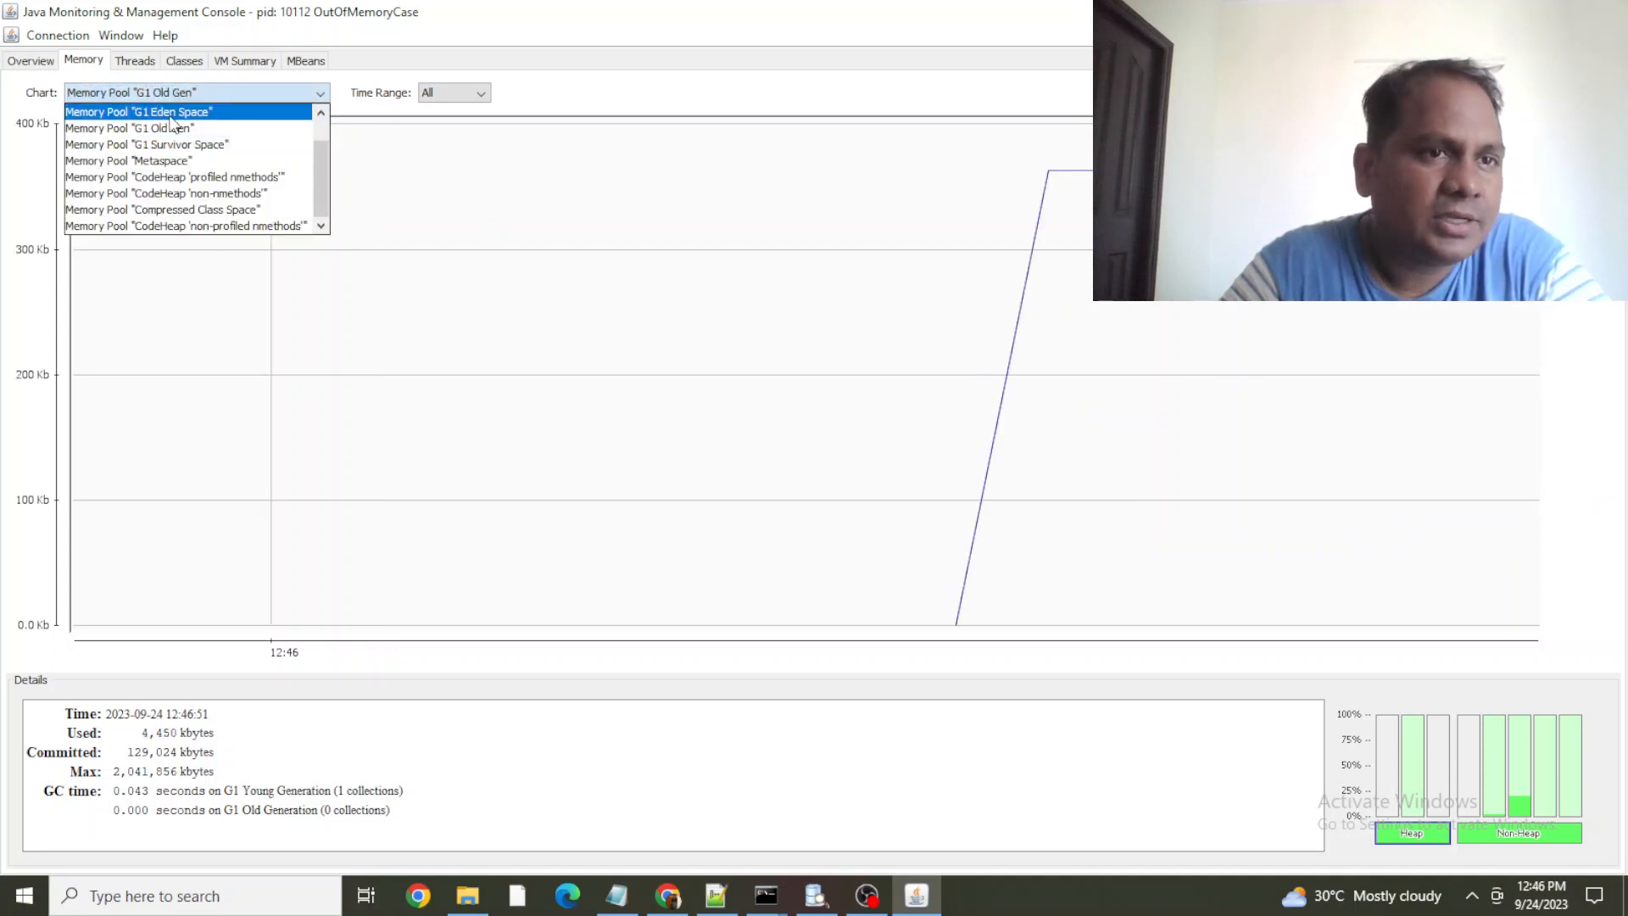
click(171, 114)
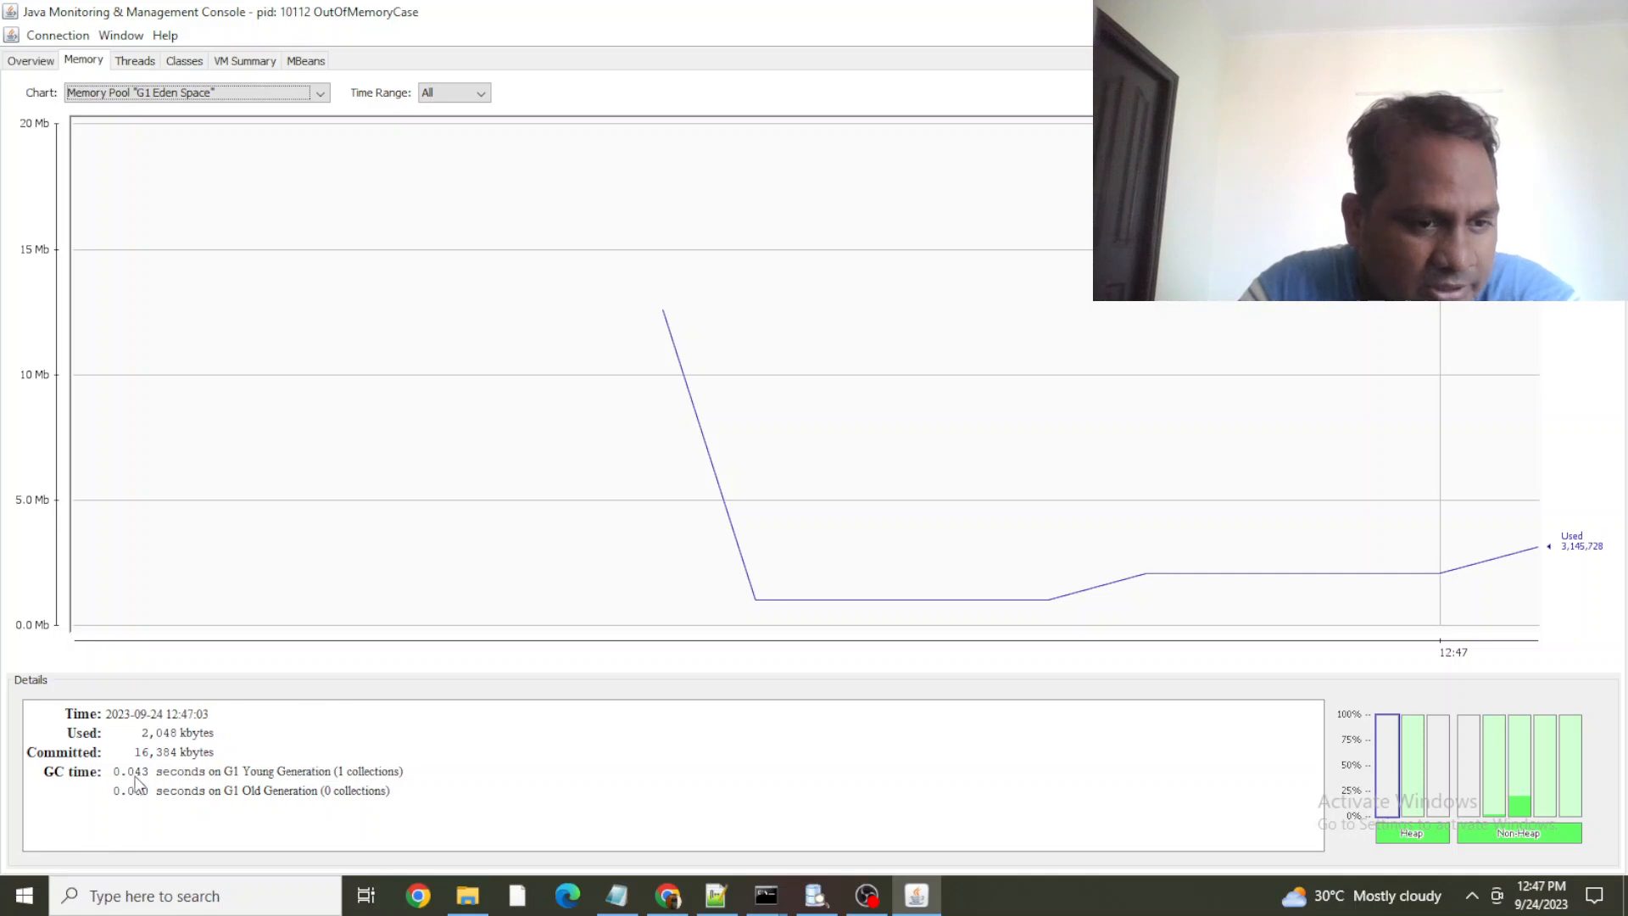
Examine the garbage collection times for the G1 Young Generation and G1 Old Generation in the memory details
drag(113, 772, 169, 782)
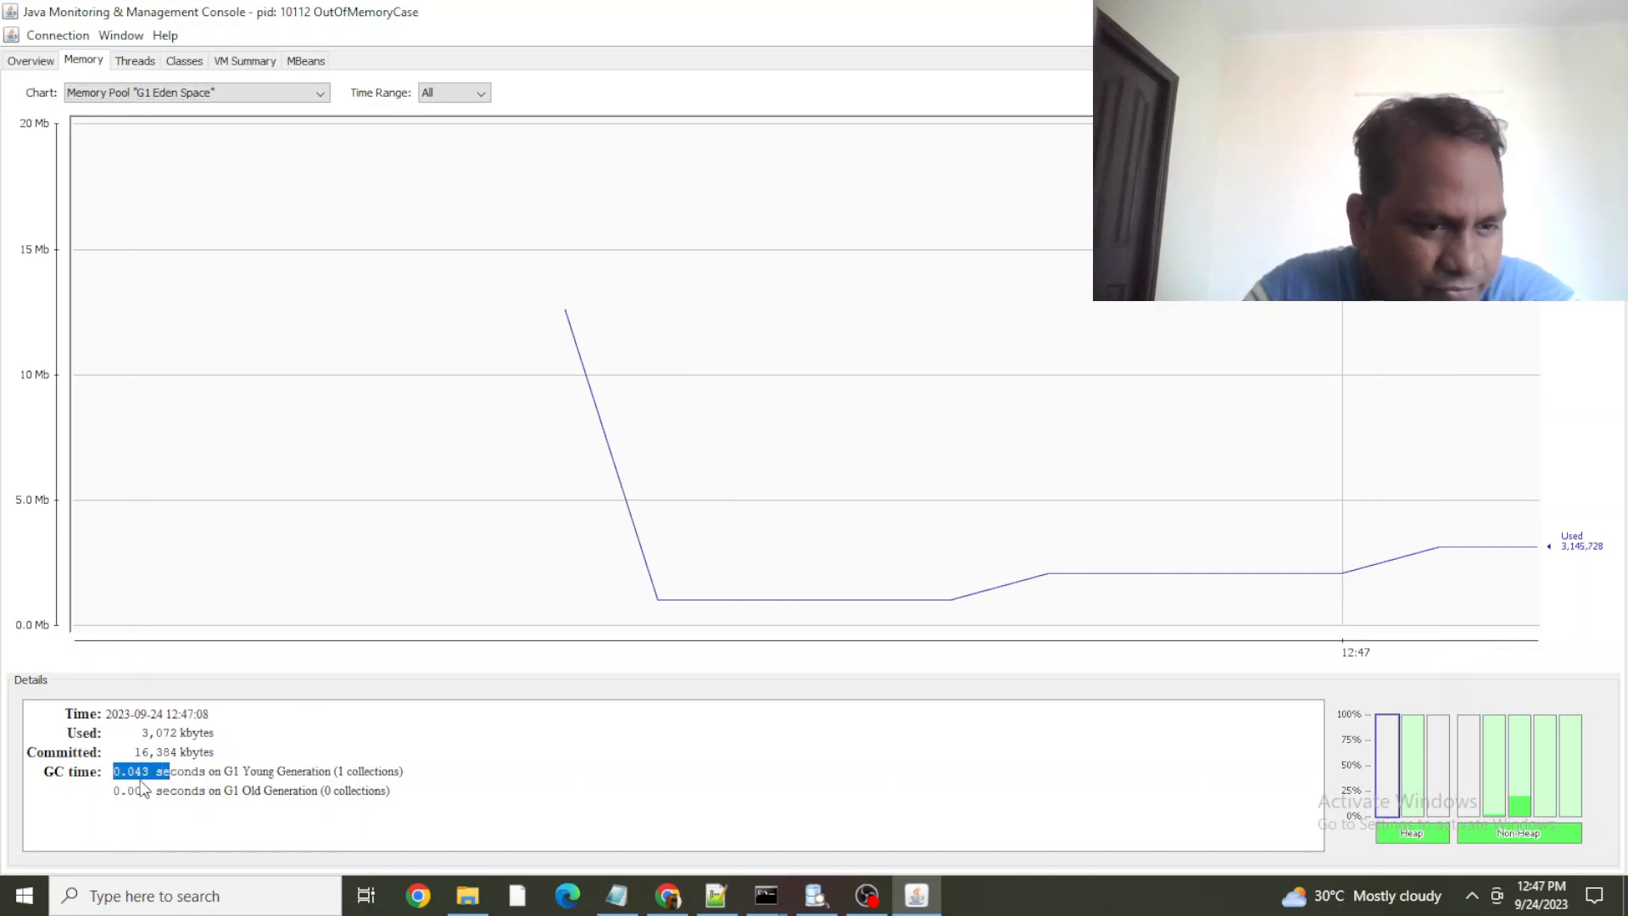
drag(222, 773, 360, 780)
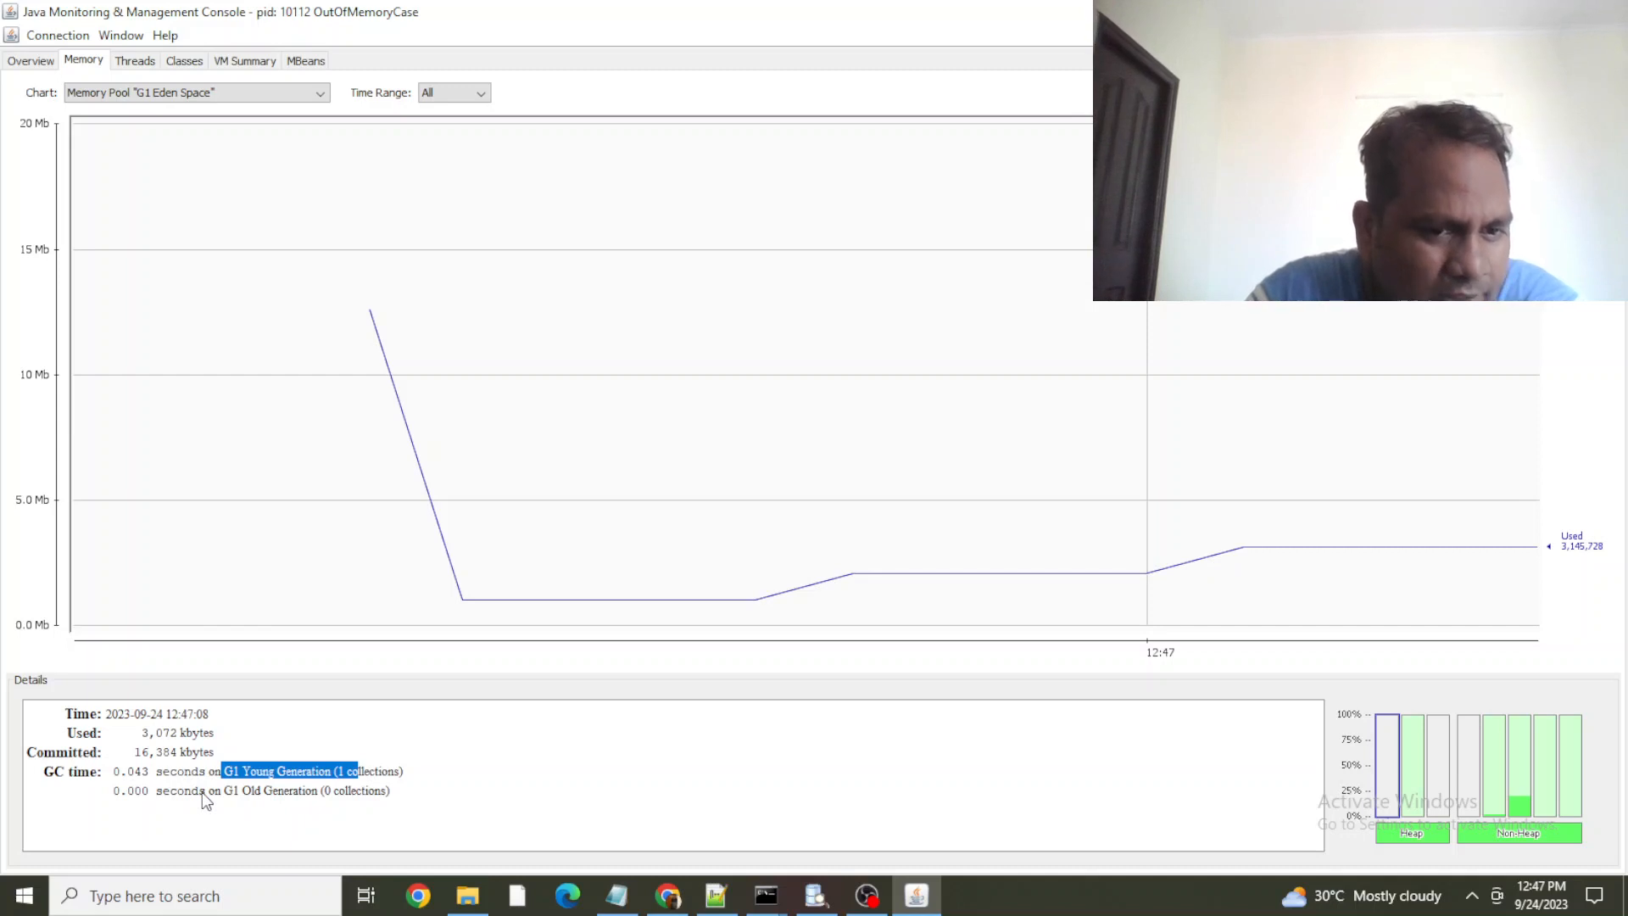
drag(121, 790, 172, 799)
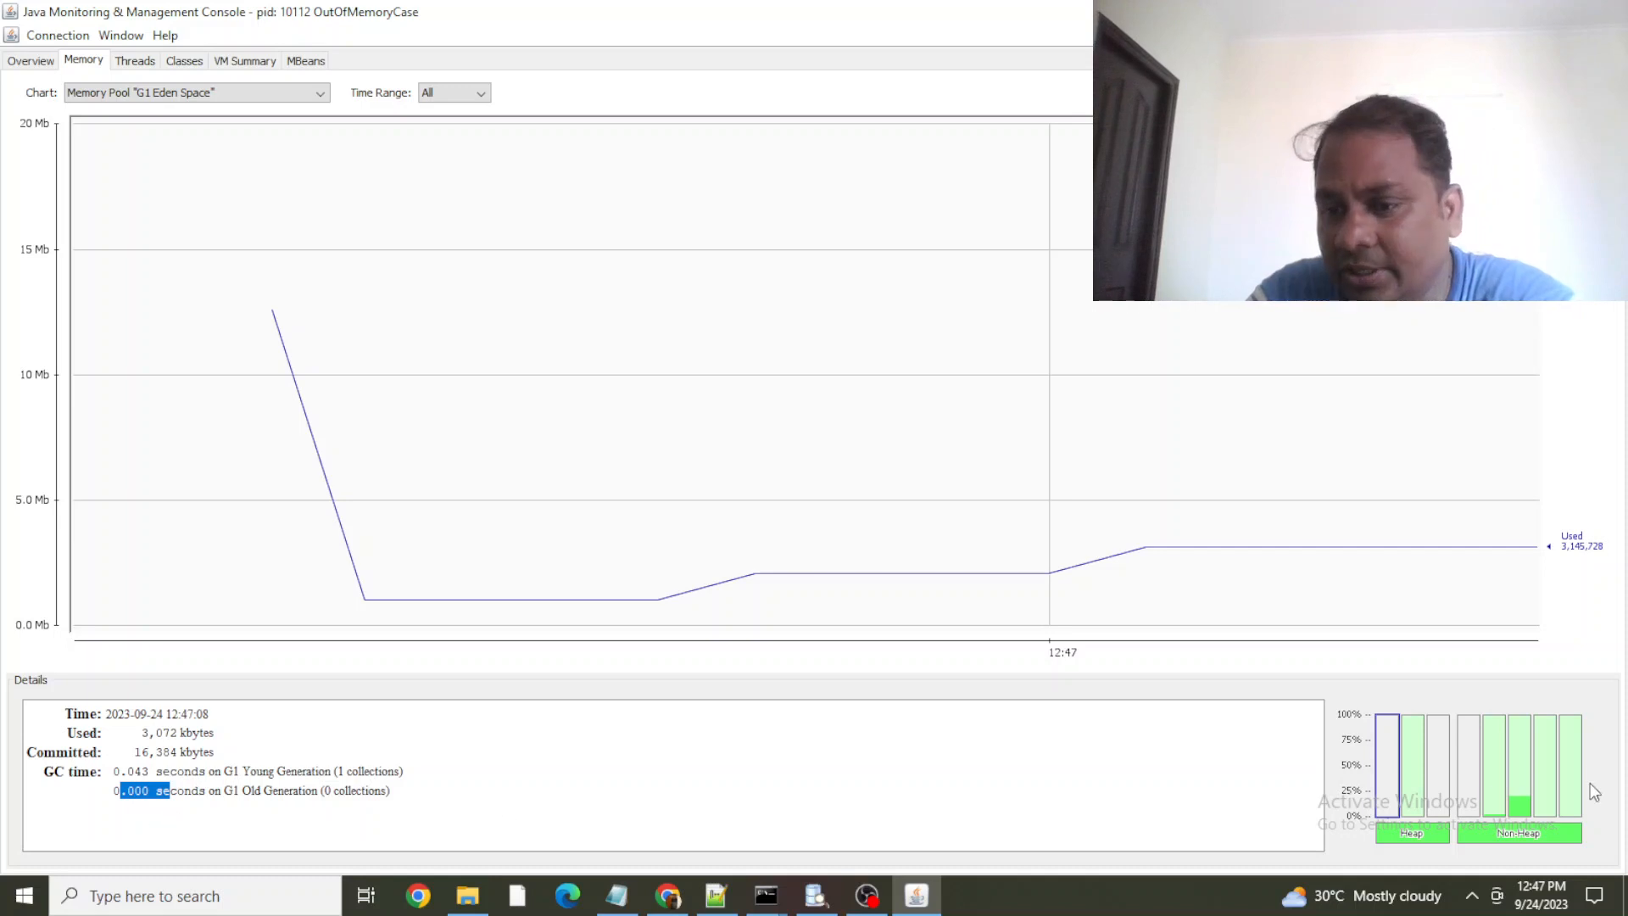
Compare the overall Heap Memory Usage chart with the Non-Heap Memory Usage chart
click(1398, 836)
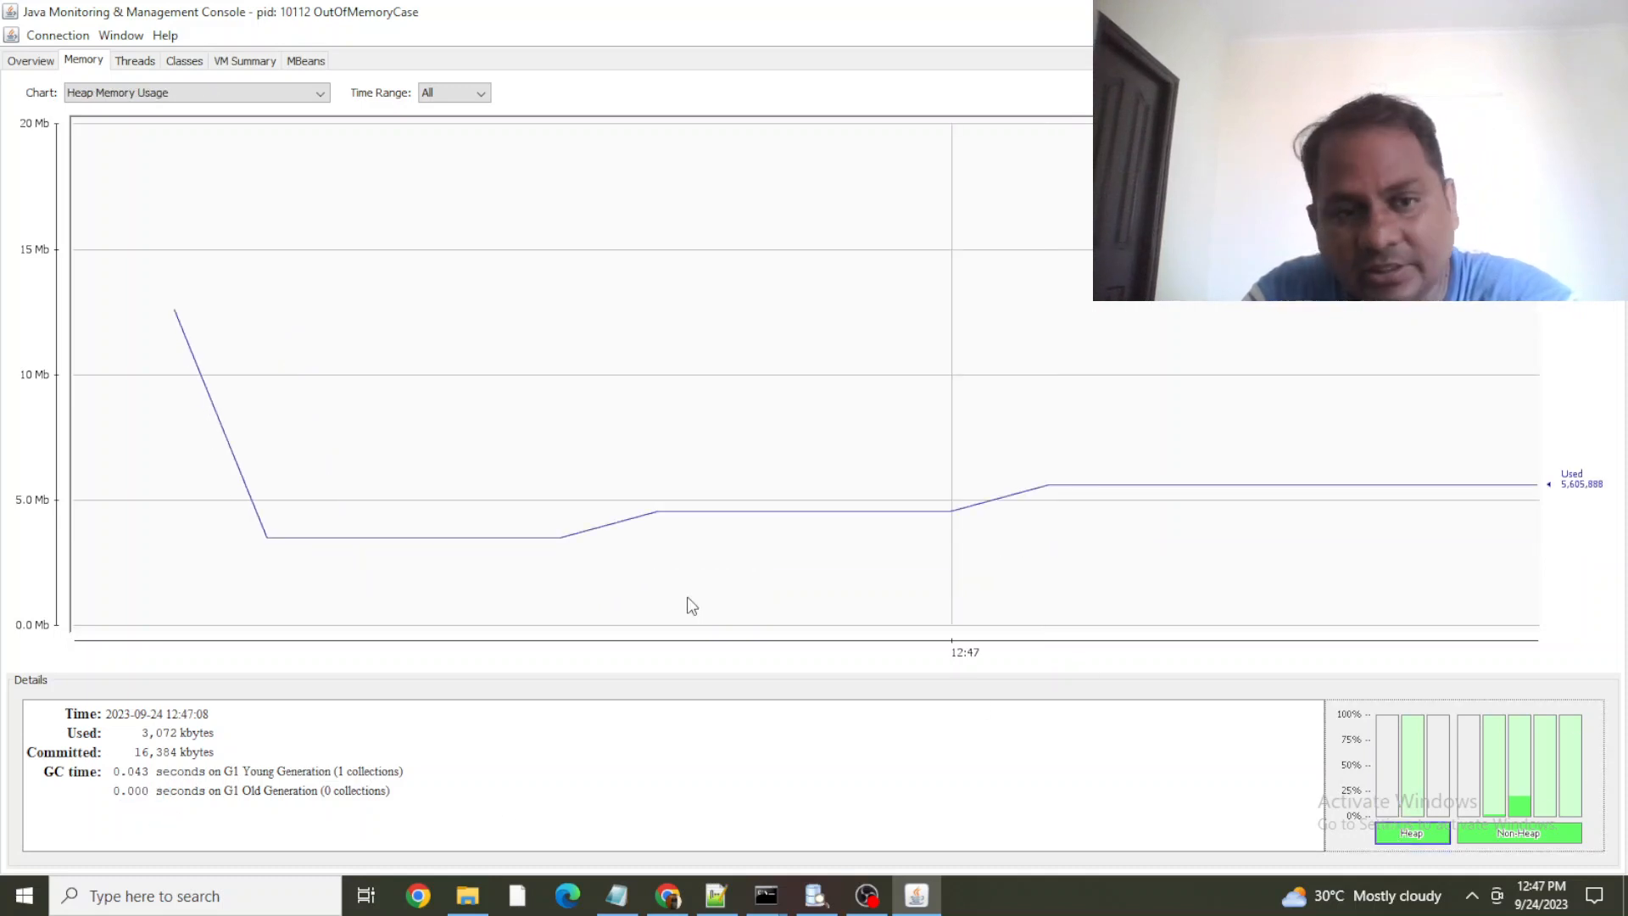
click(152, 275)
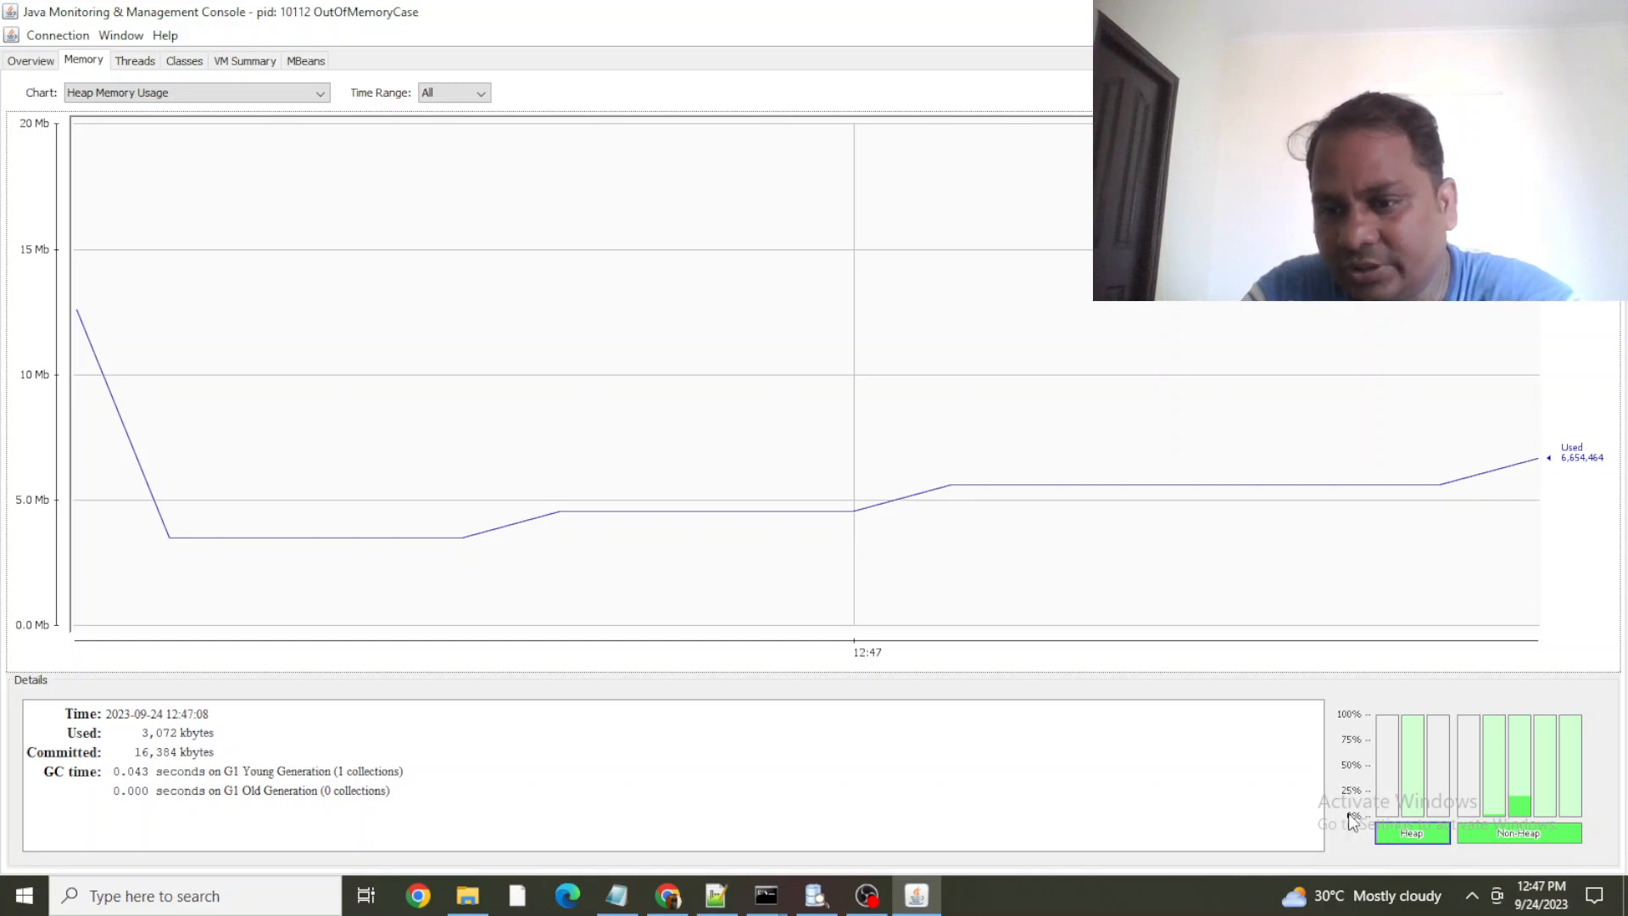
click(1539, 832)
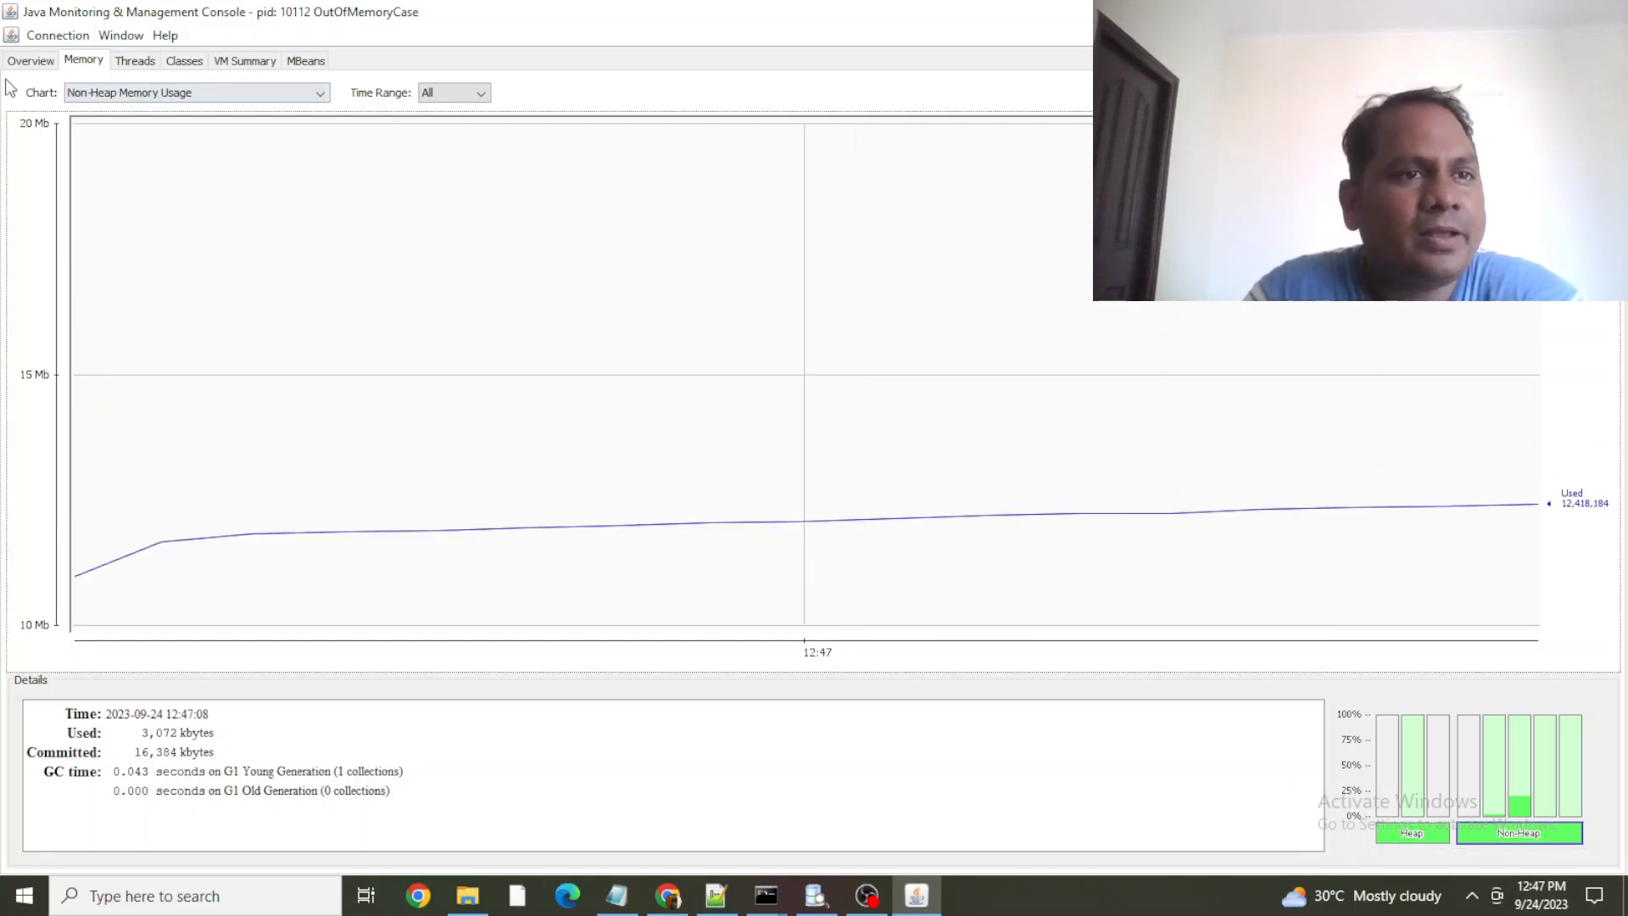
Review the live threads and inspect the state and stack trace of the RMI TCP Connection(11) thread
click(136, 61)
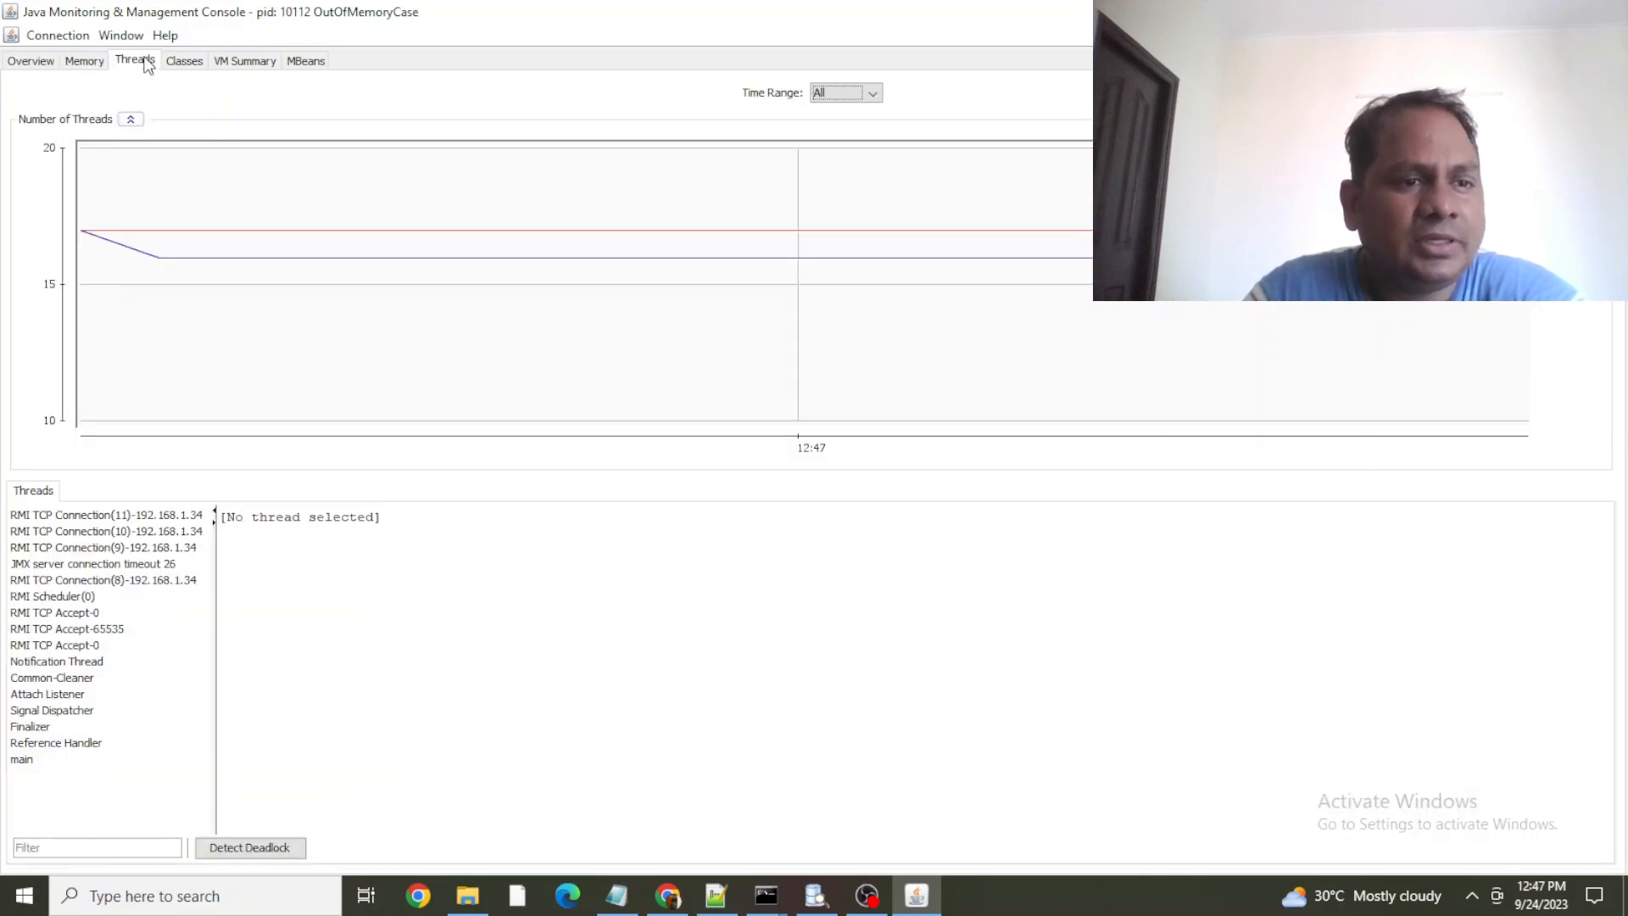
click(89, 515)
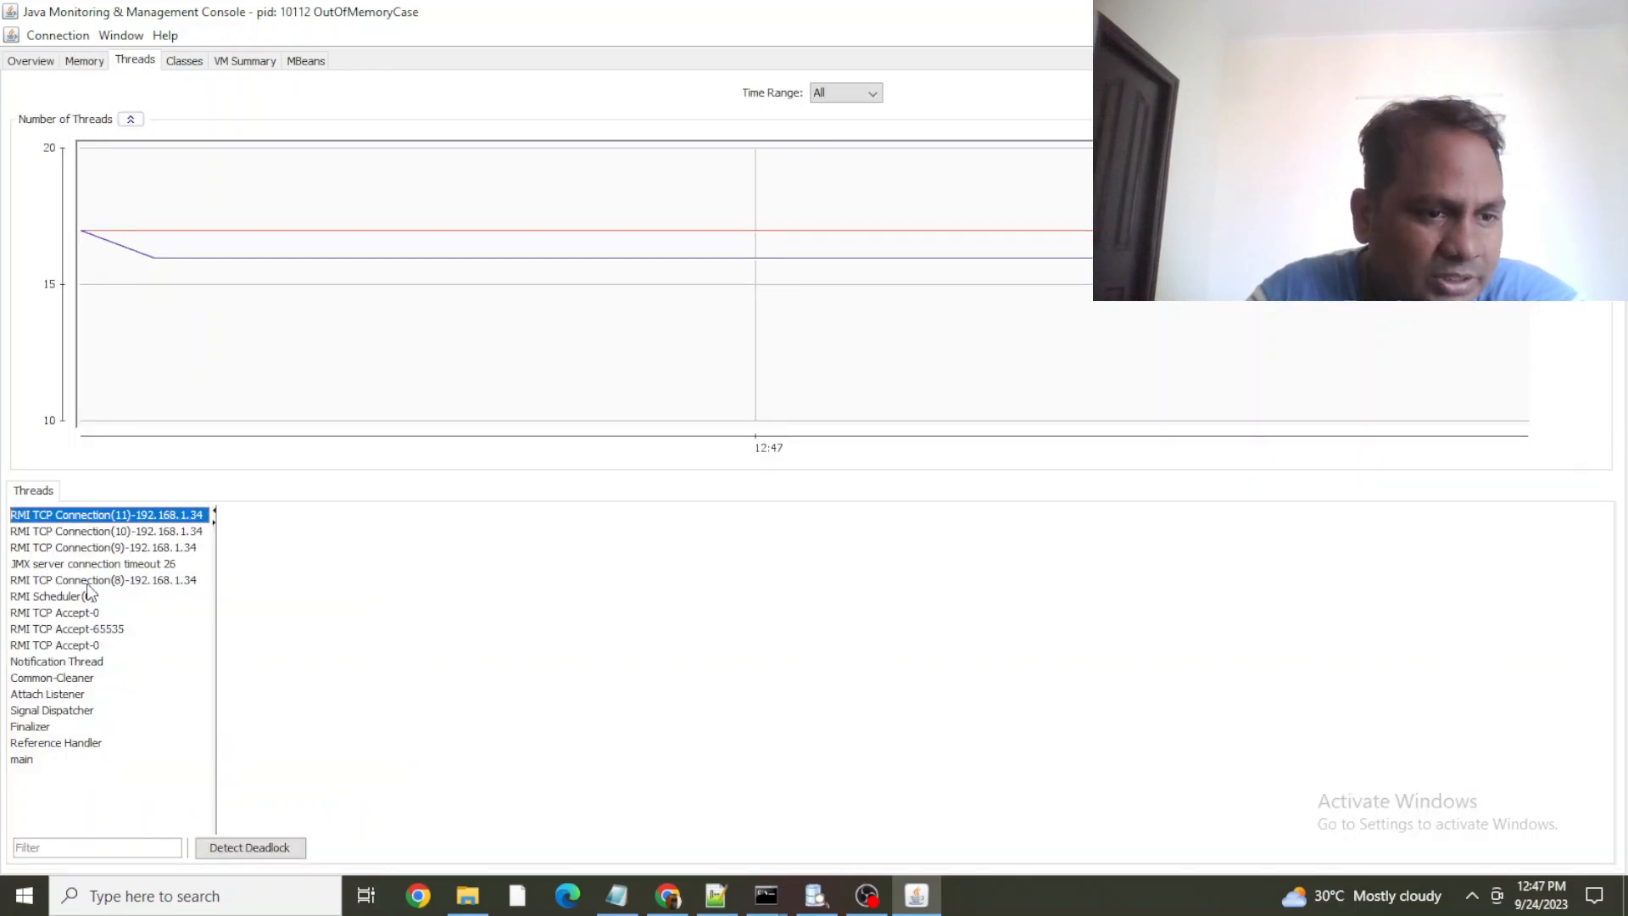
mouse_move(88, 593)
mouse_down()
mouse_move(66, 759)
mouse_move(50, 643)
mouse_move(65, 513)
mouse_up()
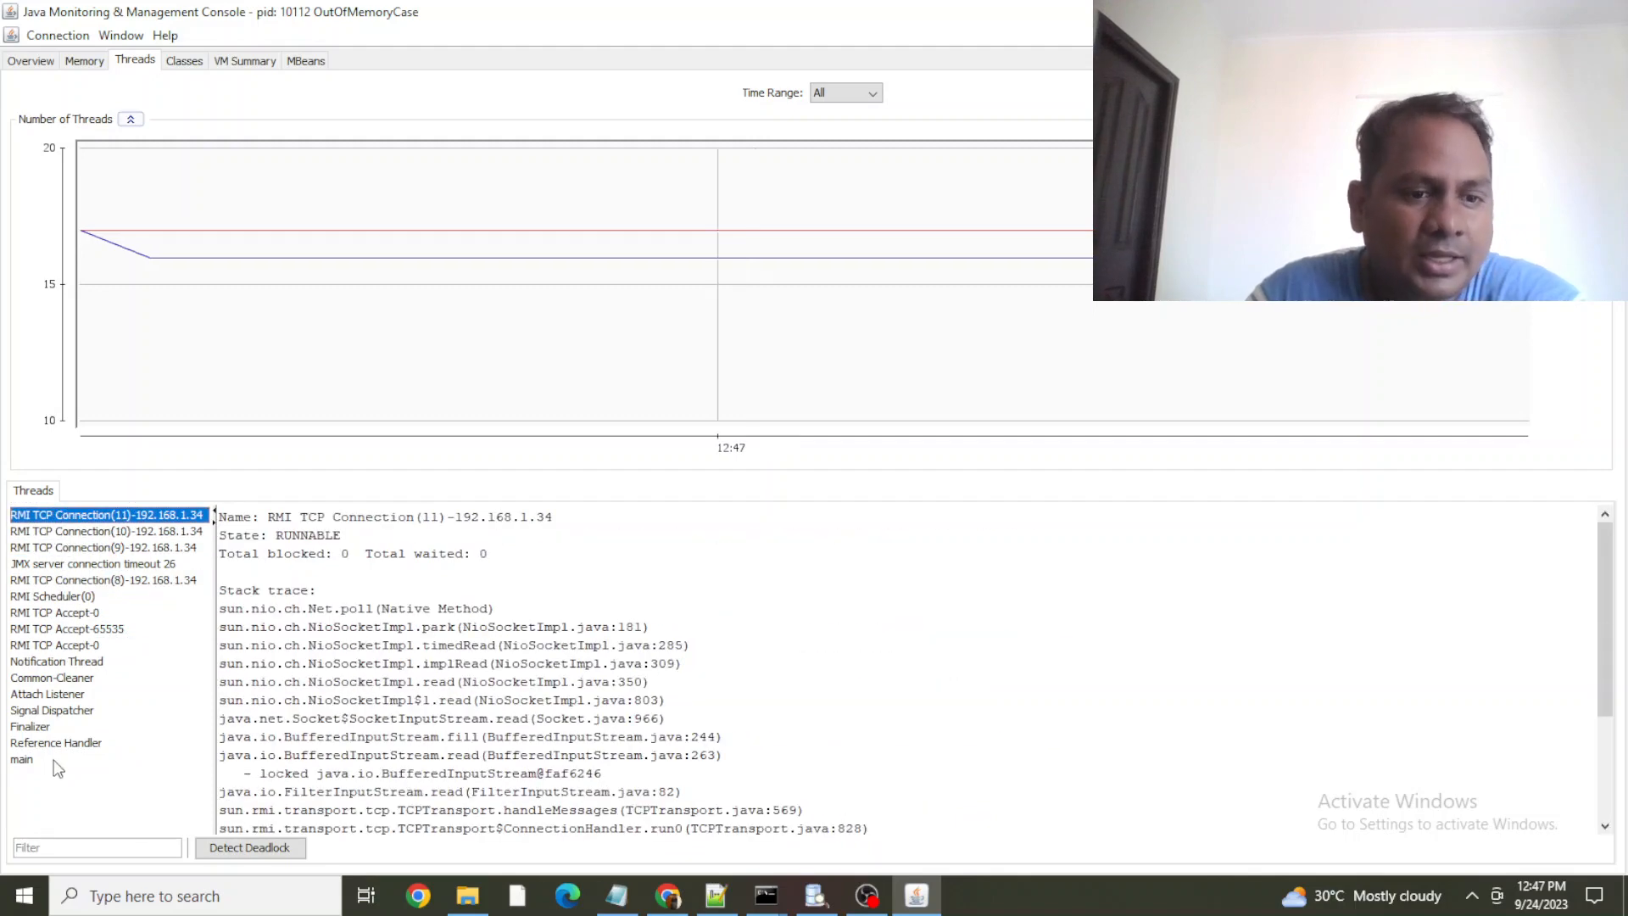
View the loaded classes chart and highlight the current classes loaded count in its details
click(192, 61)
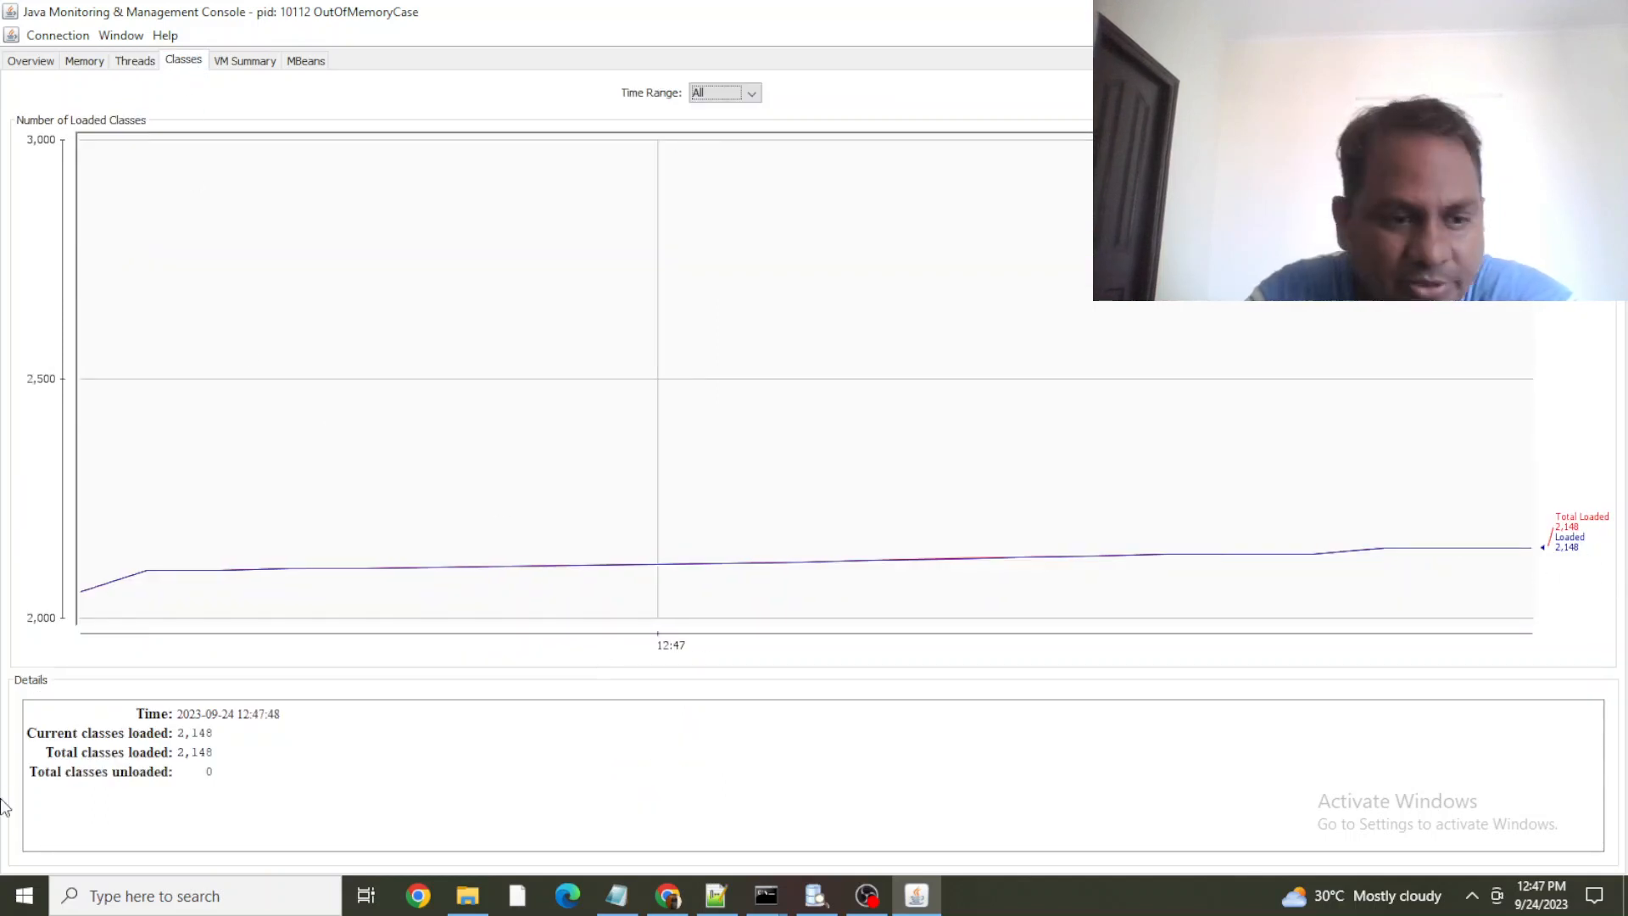
mouse_move(36, 737)
mouse_down()
mouse_move(215, 754)
mouse_move(15, 735)
mouse_up()
click(247, 725)
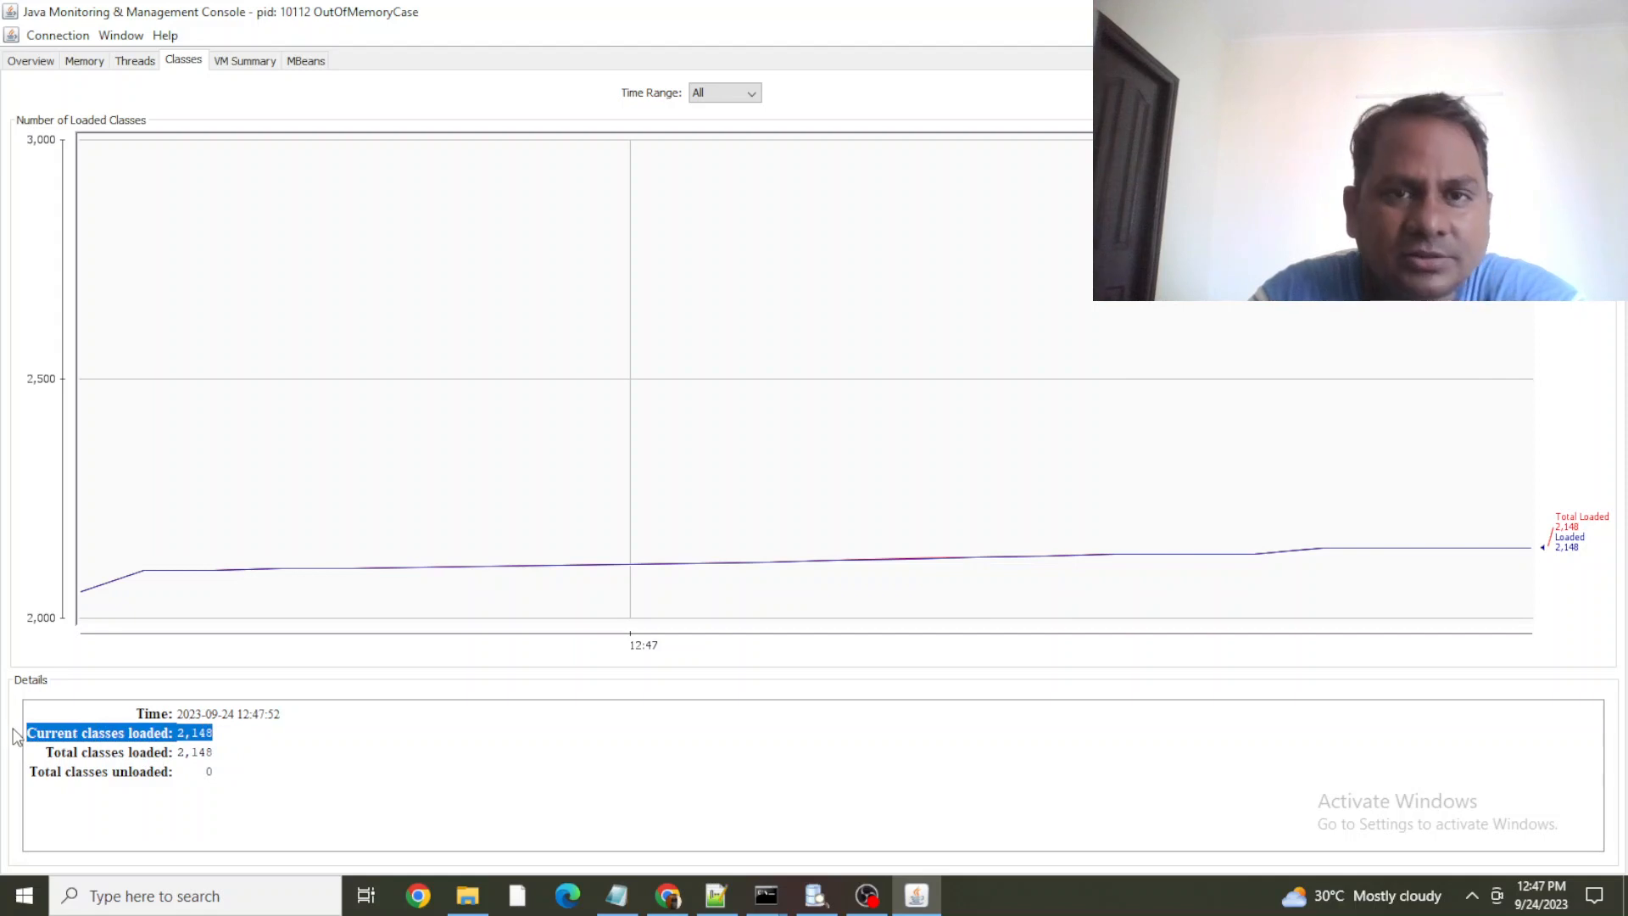
View the loaded classes chart over 12 hours and 1 day, and return its time range to All
click(710, 94)
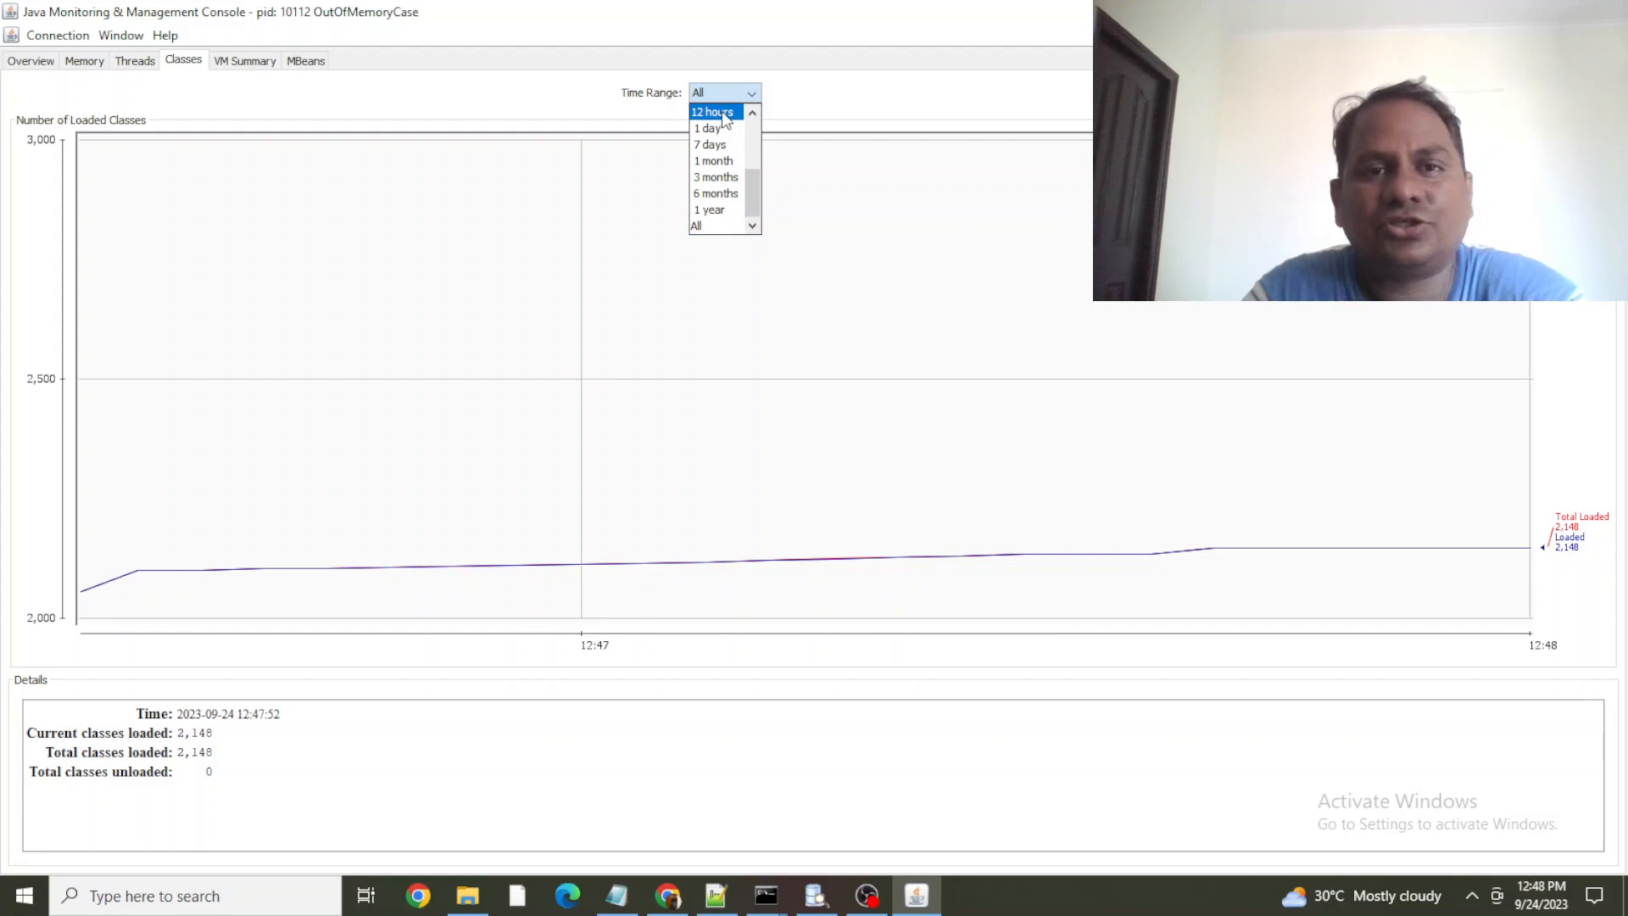
click(724, 115)
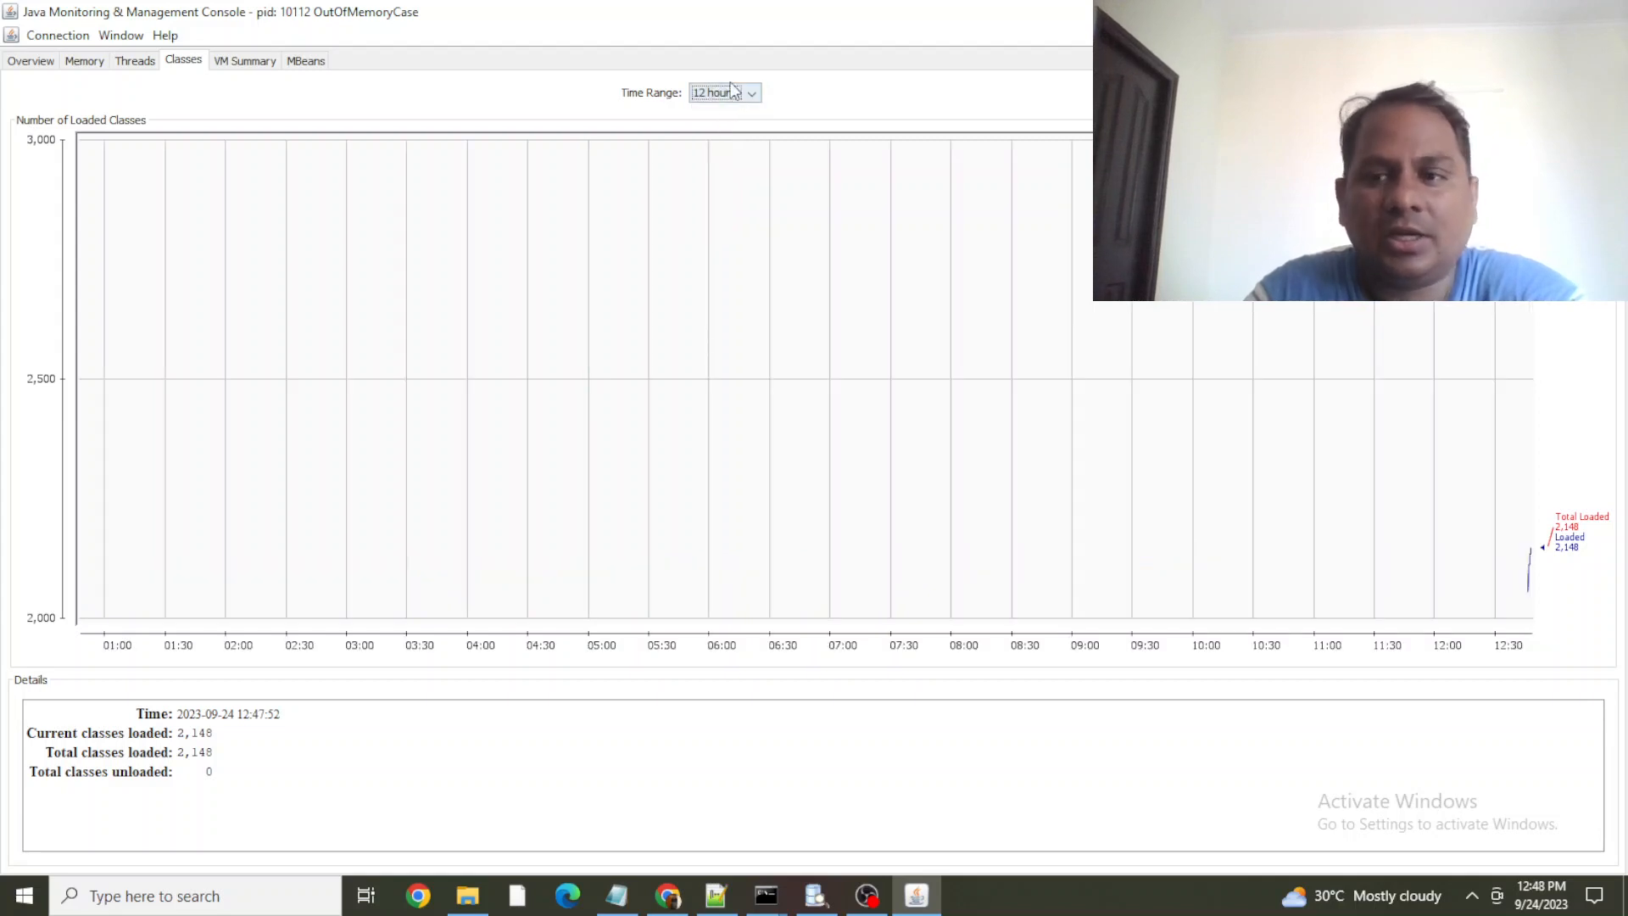
click(1533, 585)
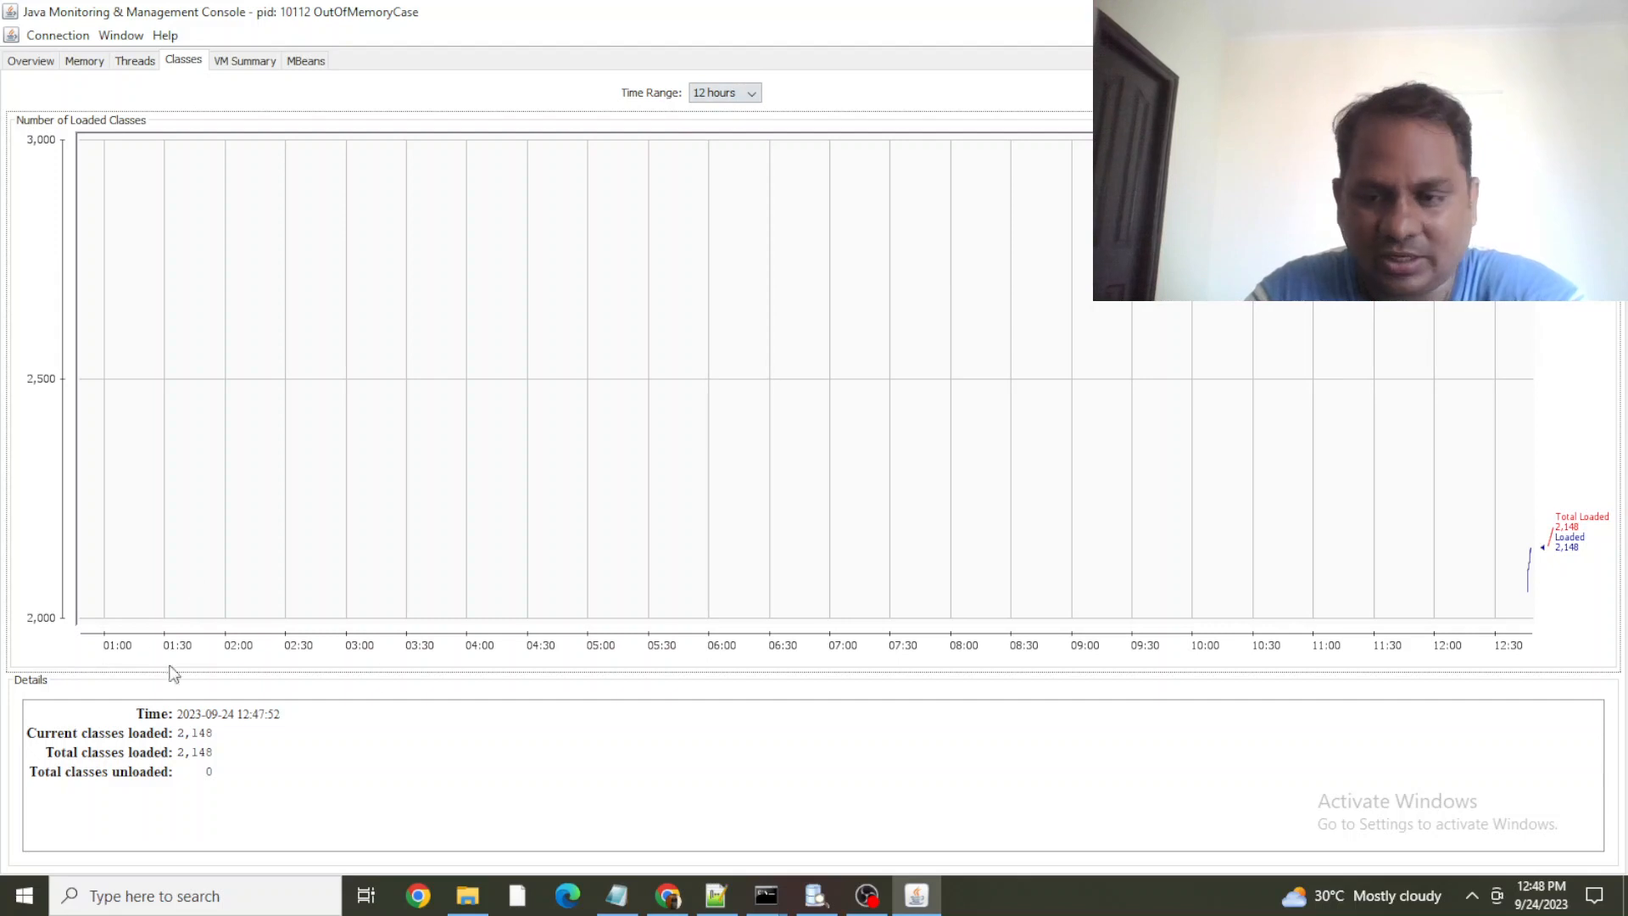
click(744, 92)
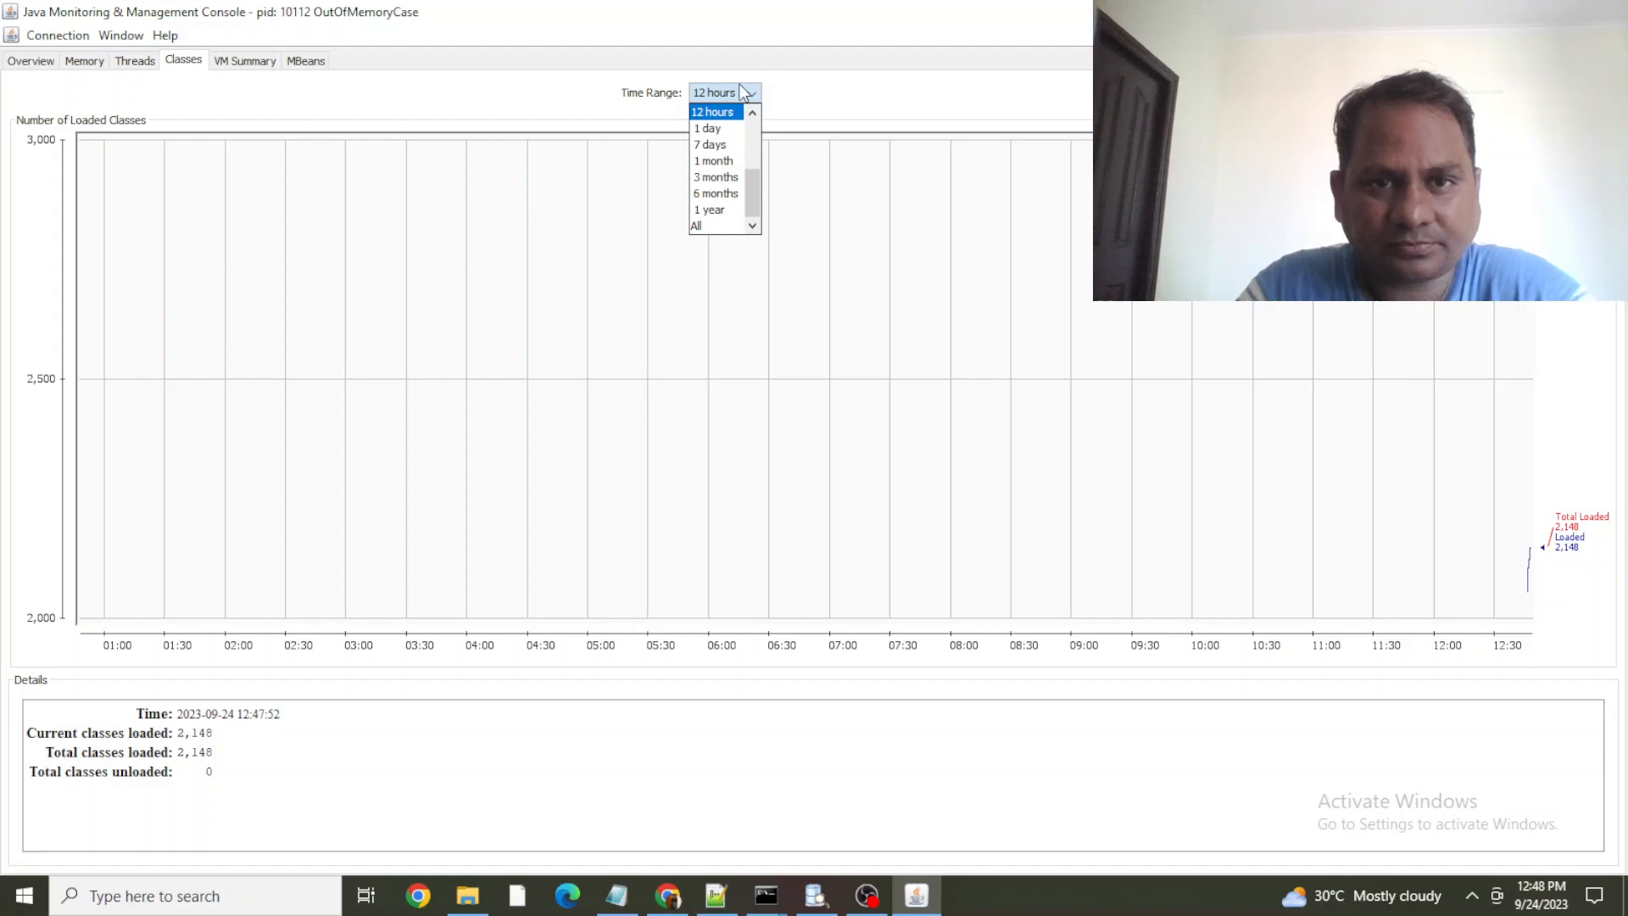
click(719, 129)
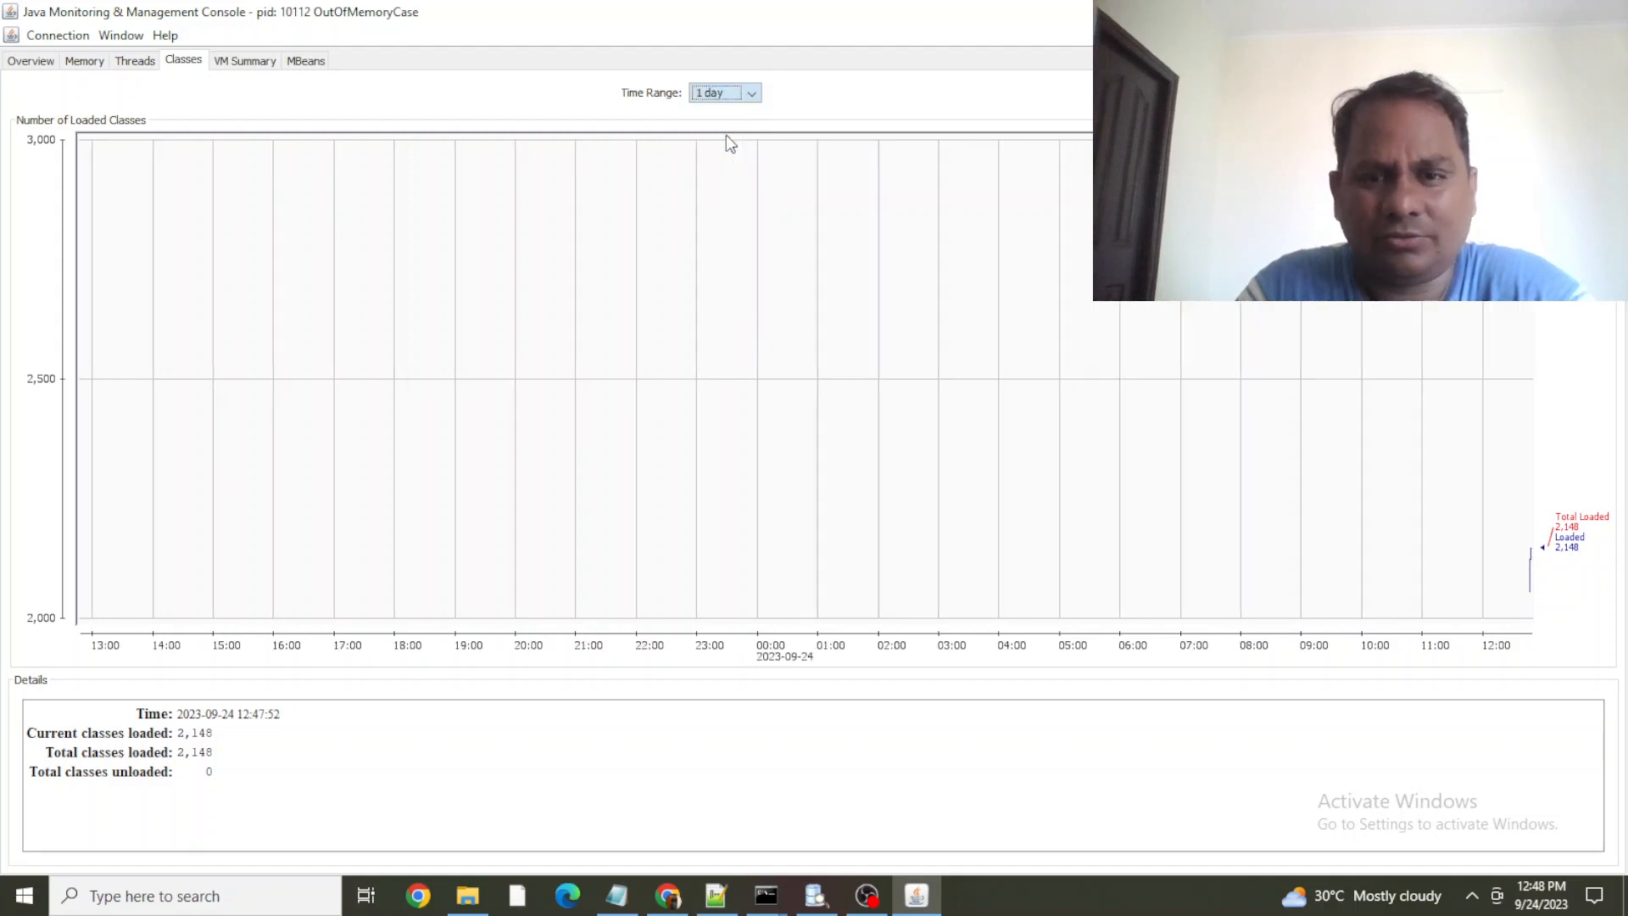
click(731, 92)
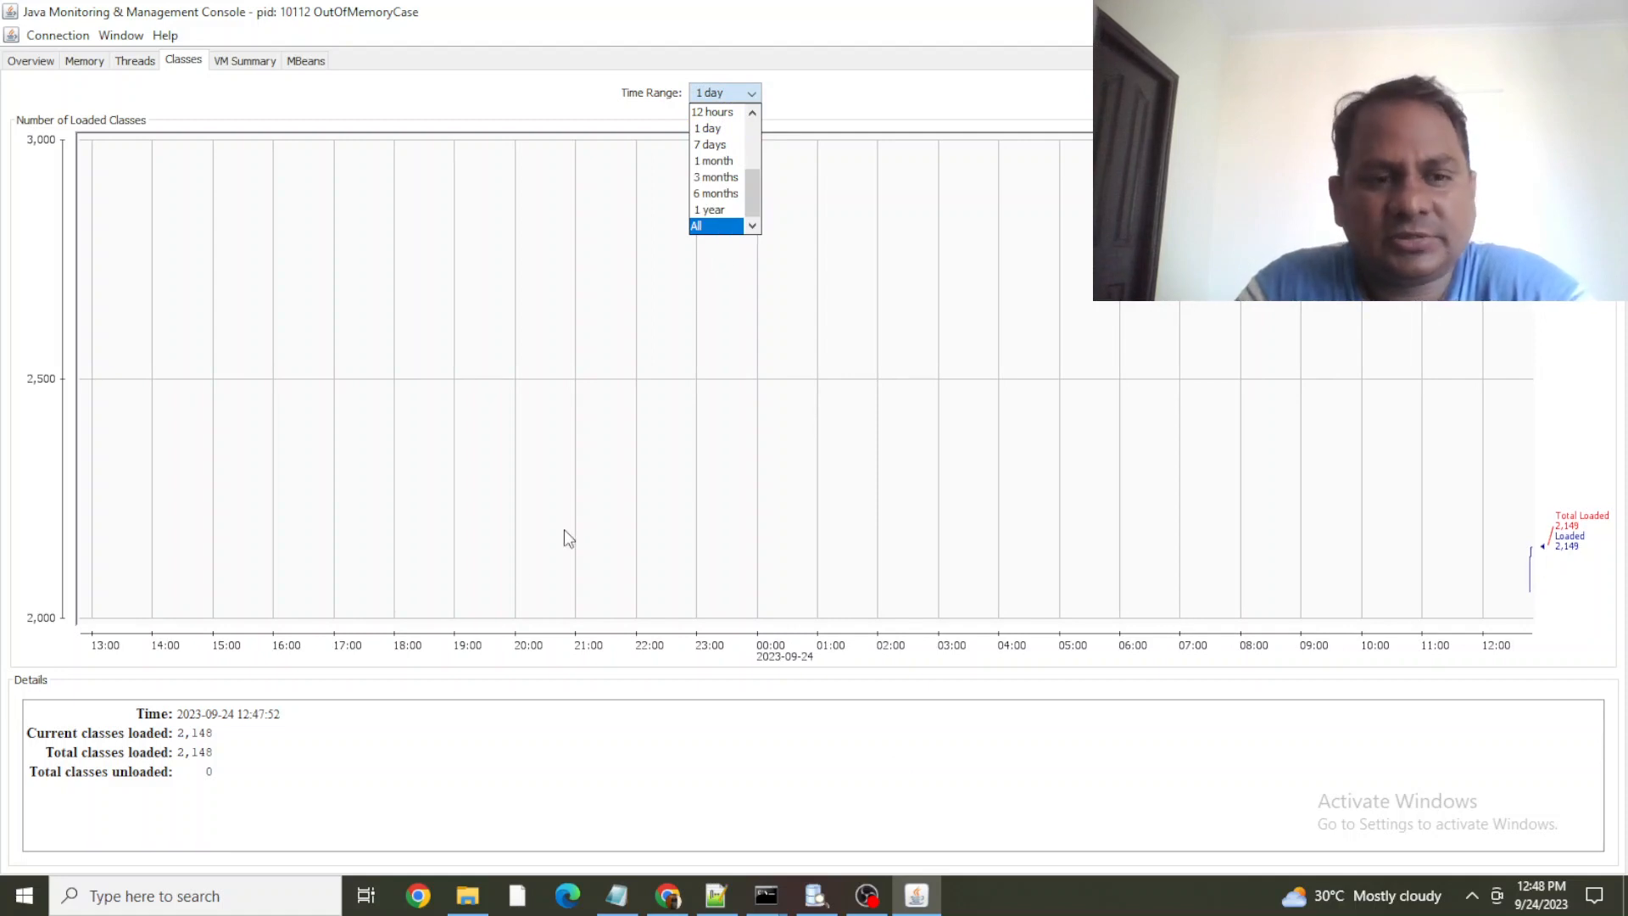
click(717, 226)
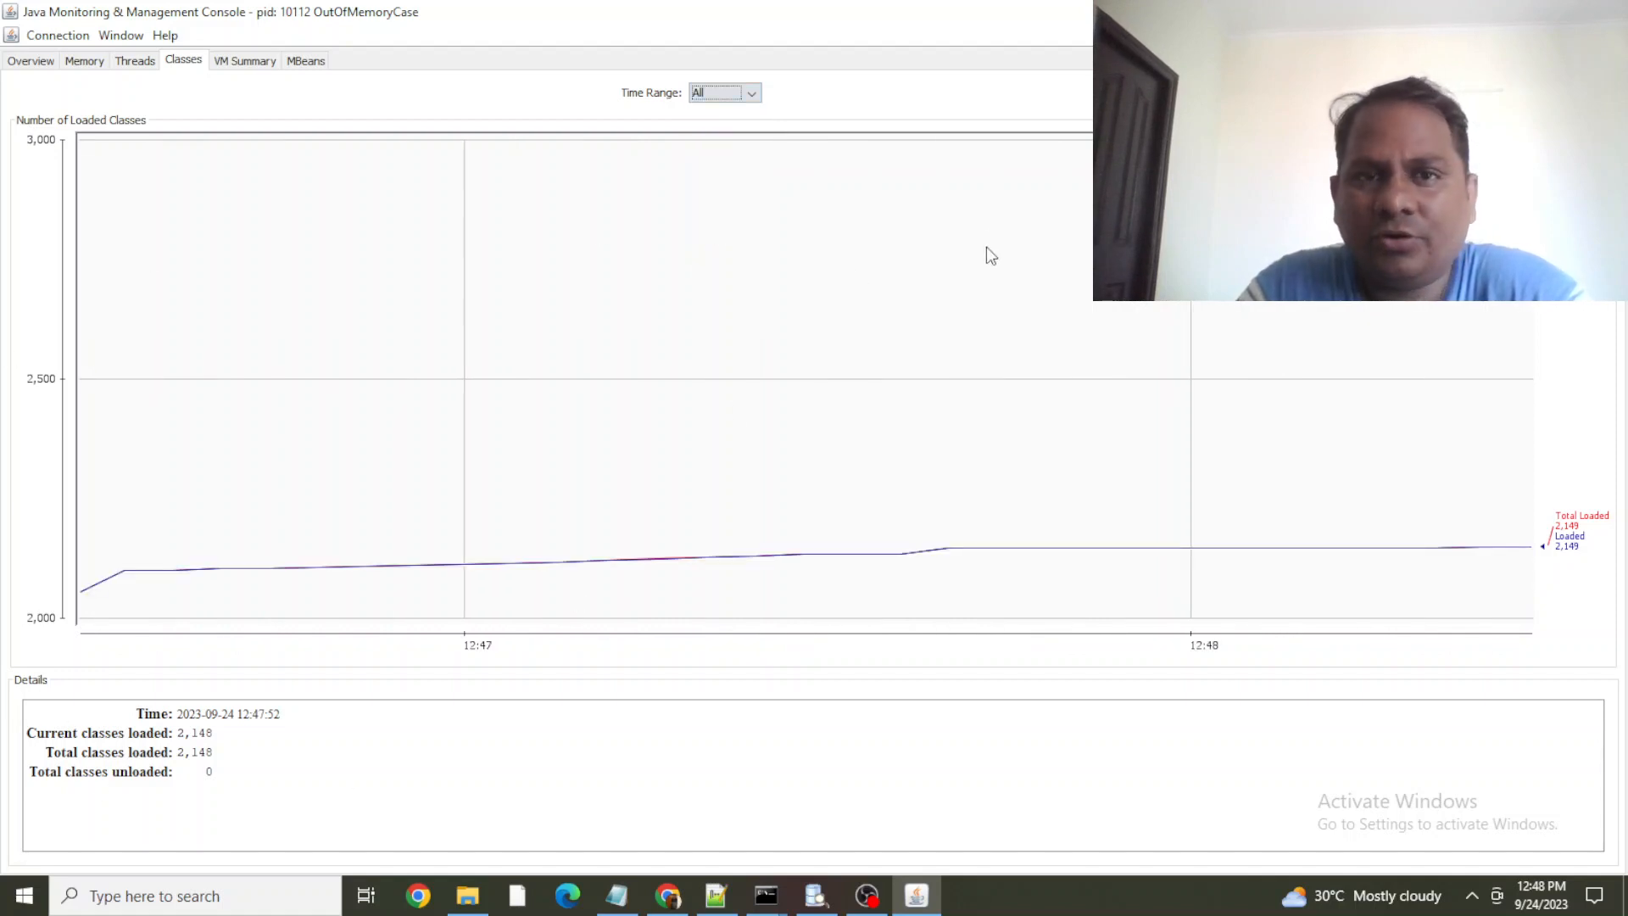
right_click(607, 326)
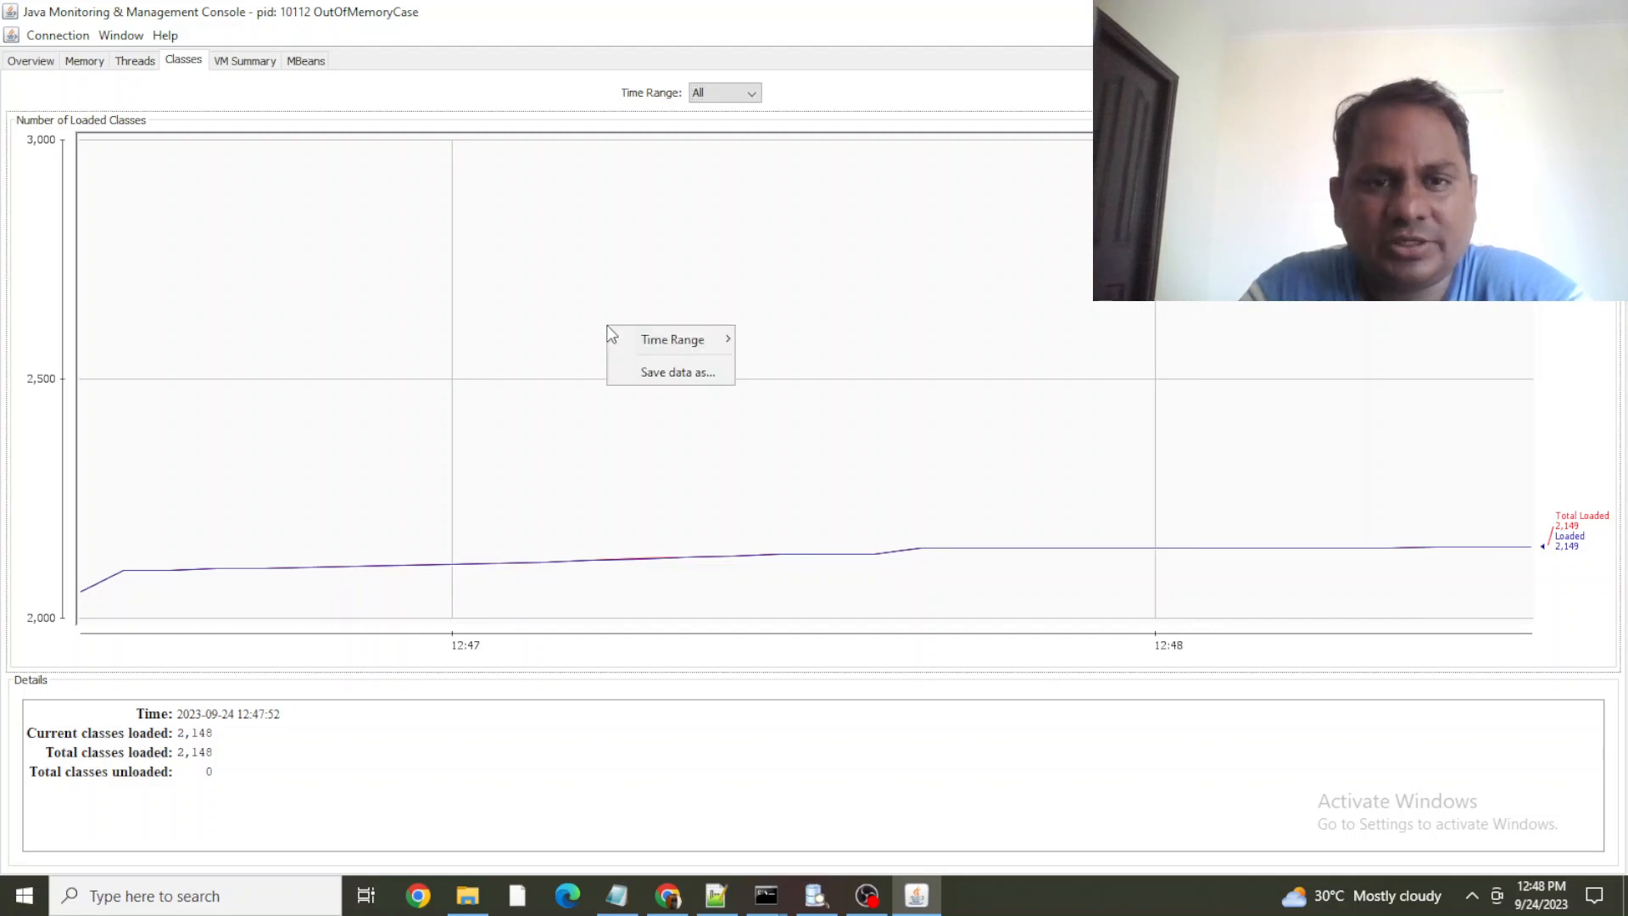
mouse_move(712, 338)
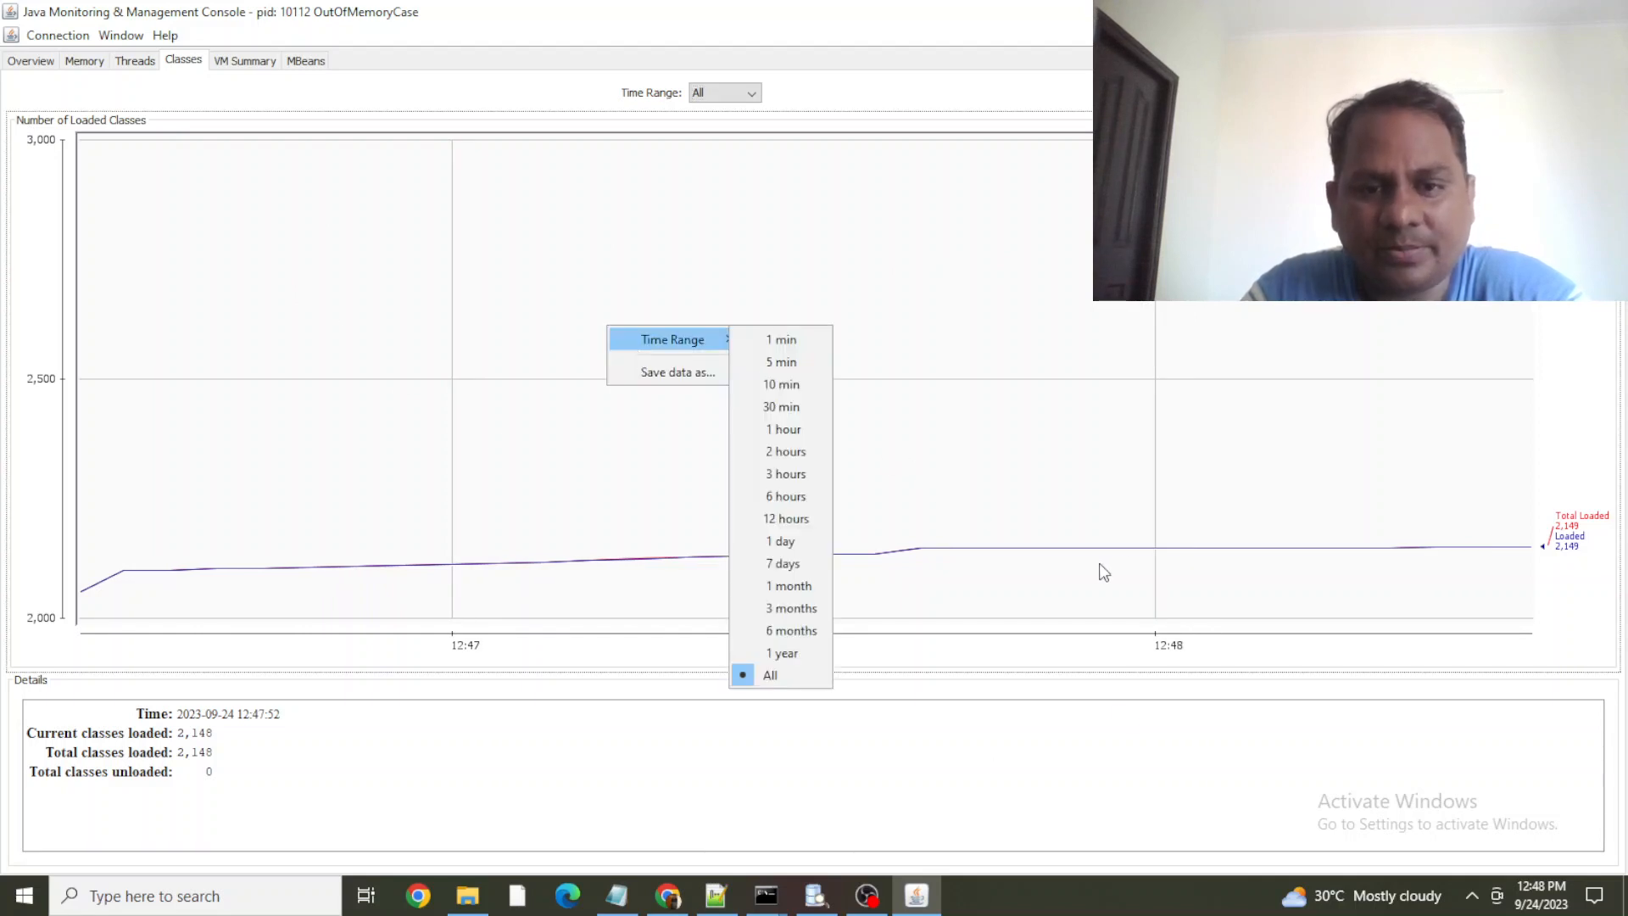
click(1189, 450)
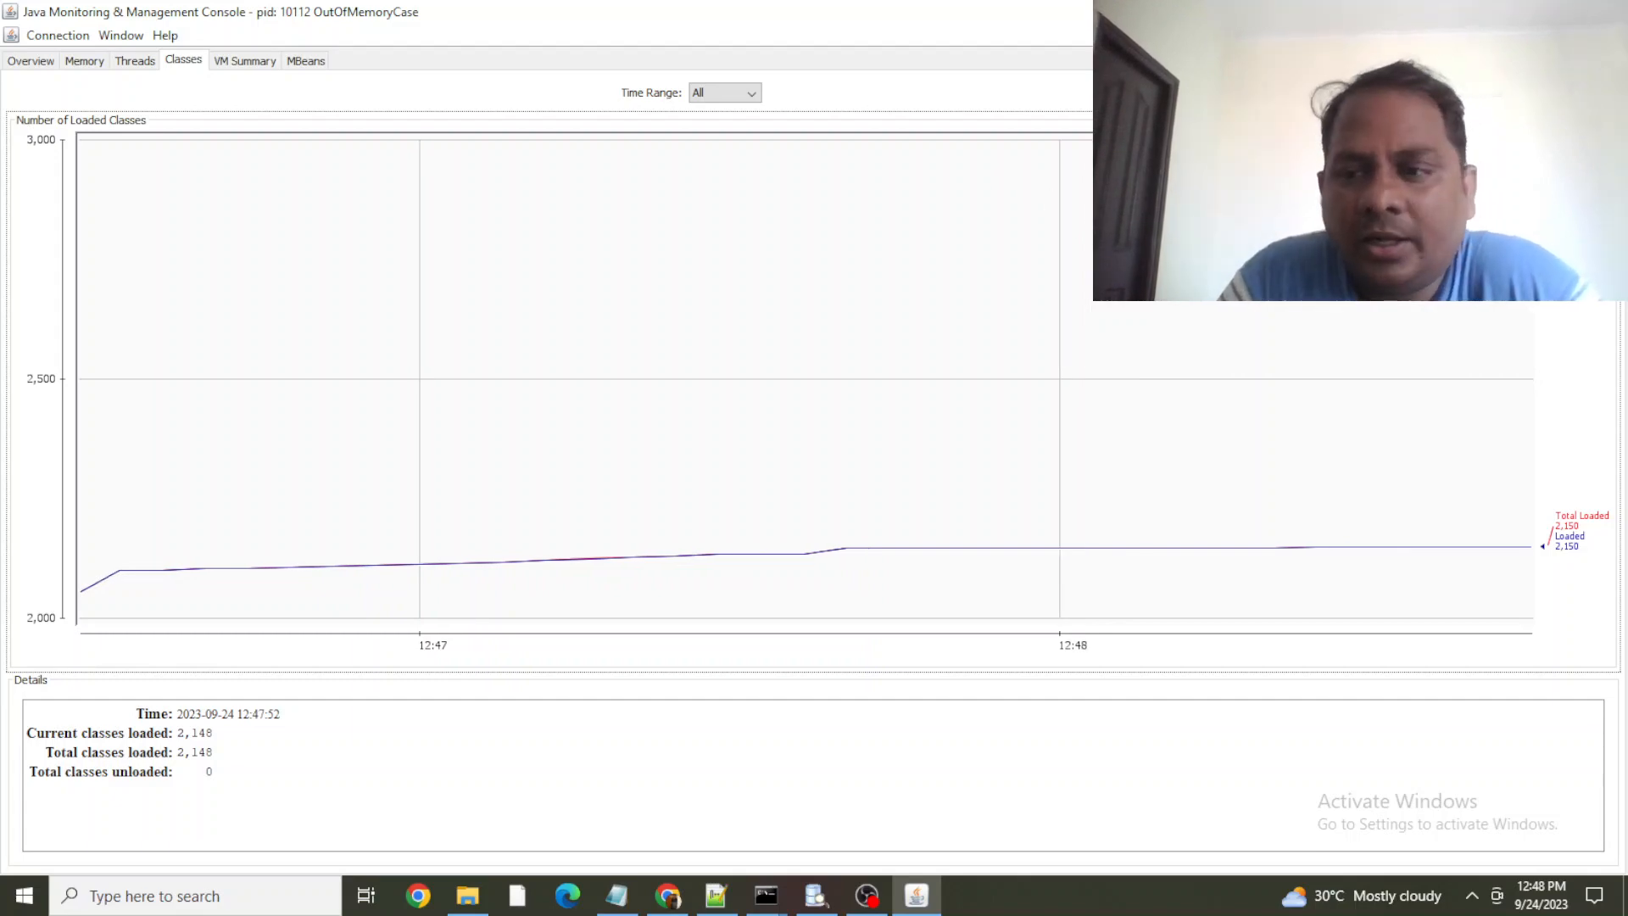
Review the VM Summary, highlighting the G1 Young Generation garbage collector entry, the uptime and the VM arguments
click(235, 58)
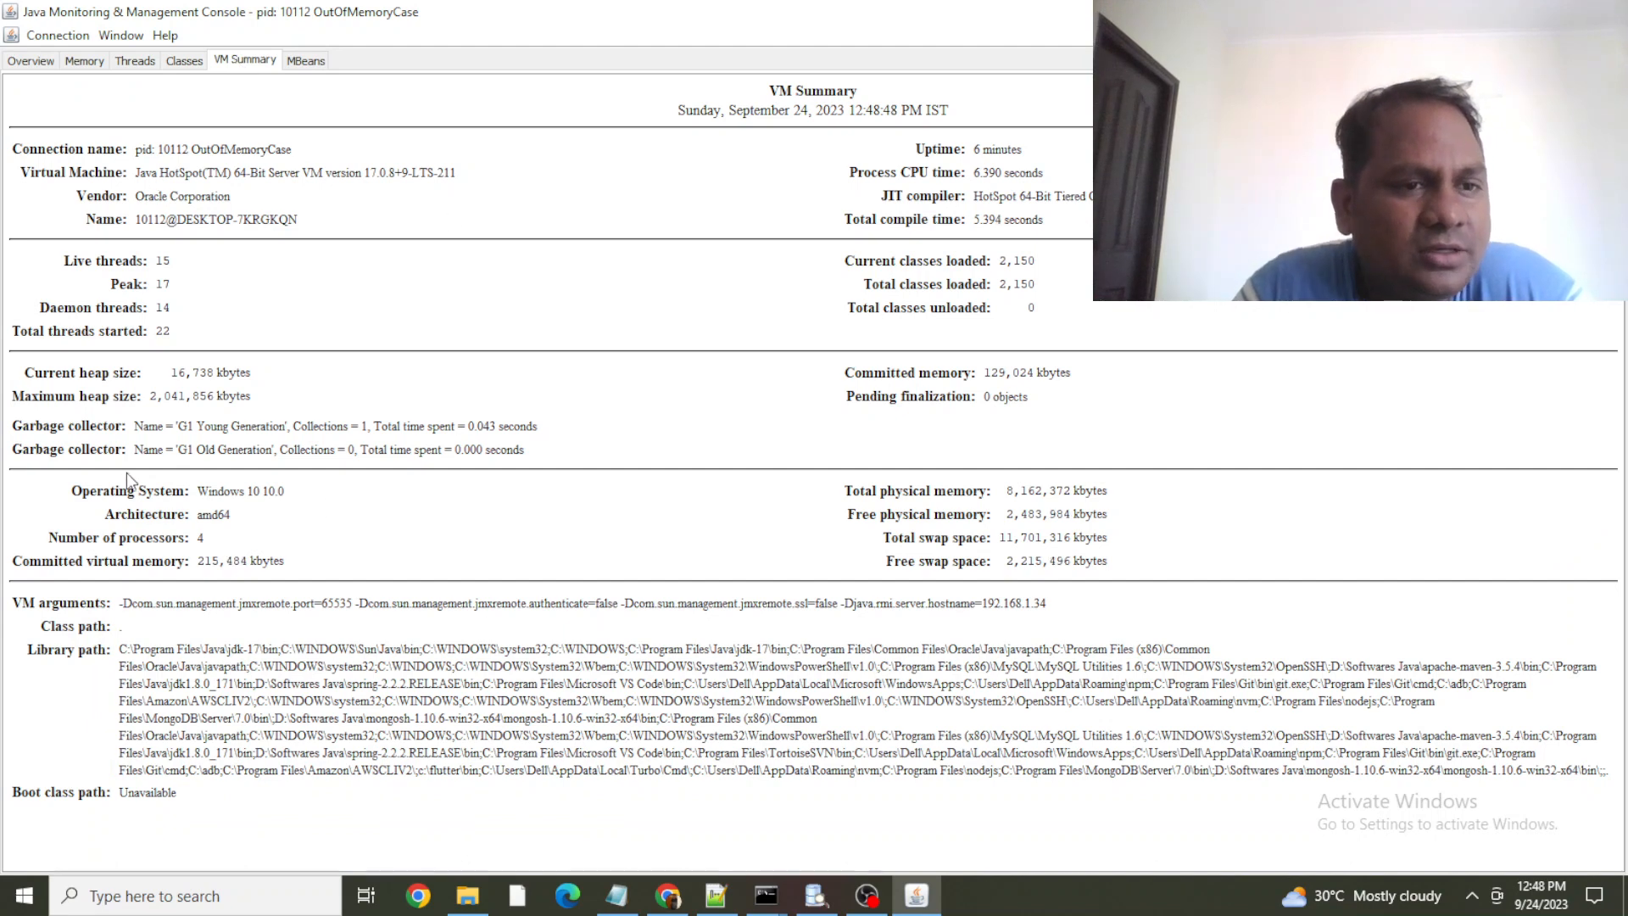
drag(144, 426, 566, 443)
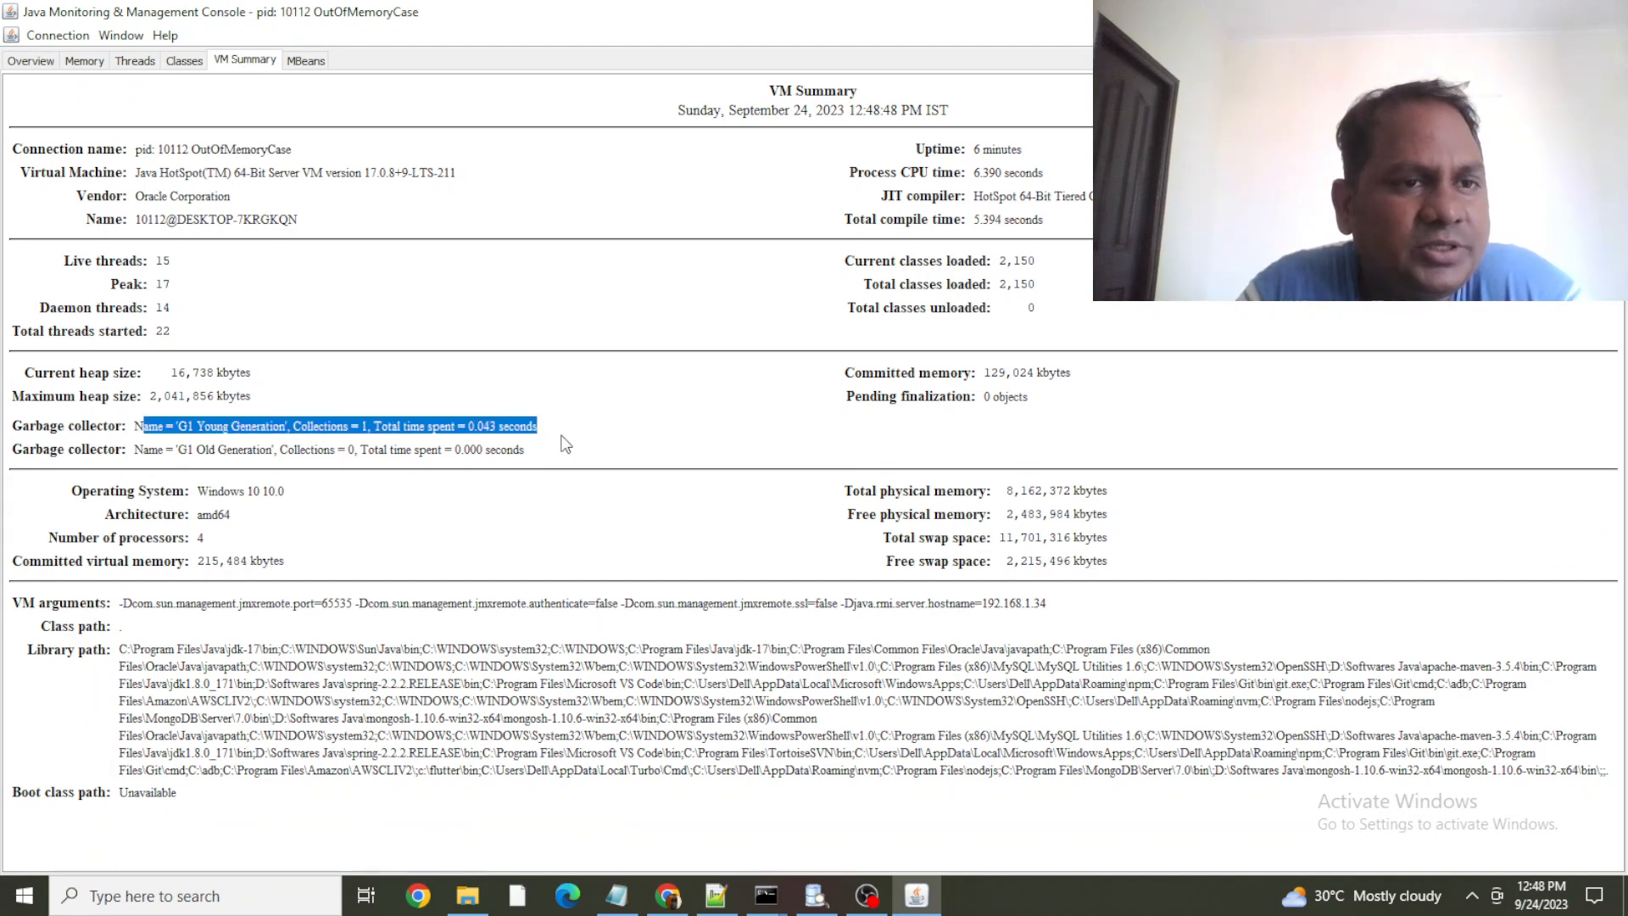
click(314, 474)
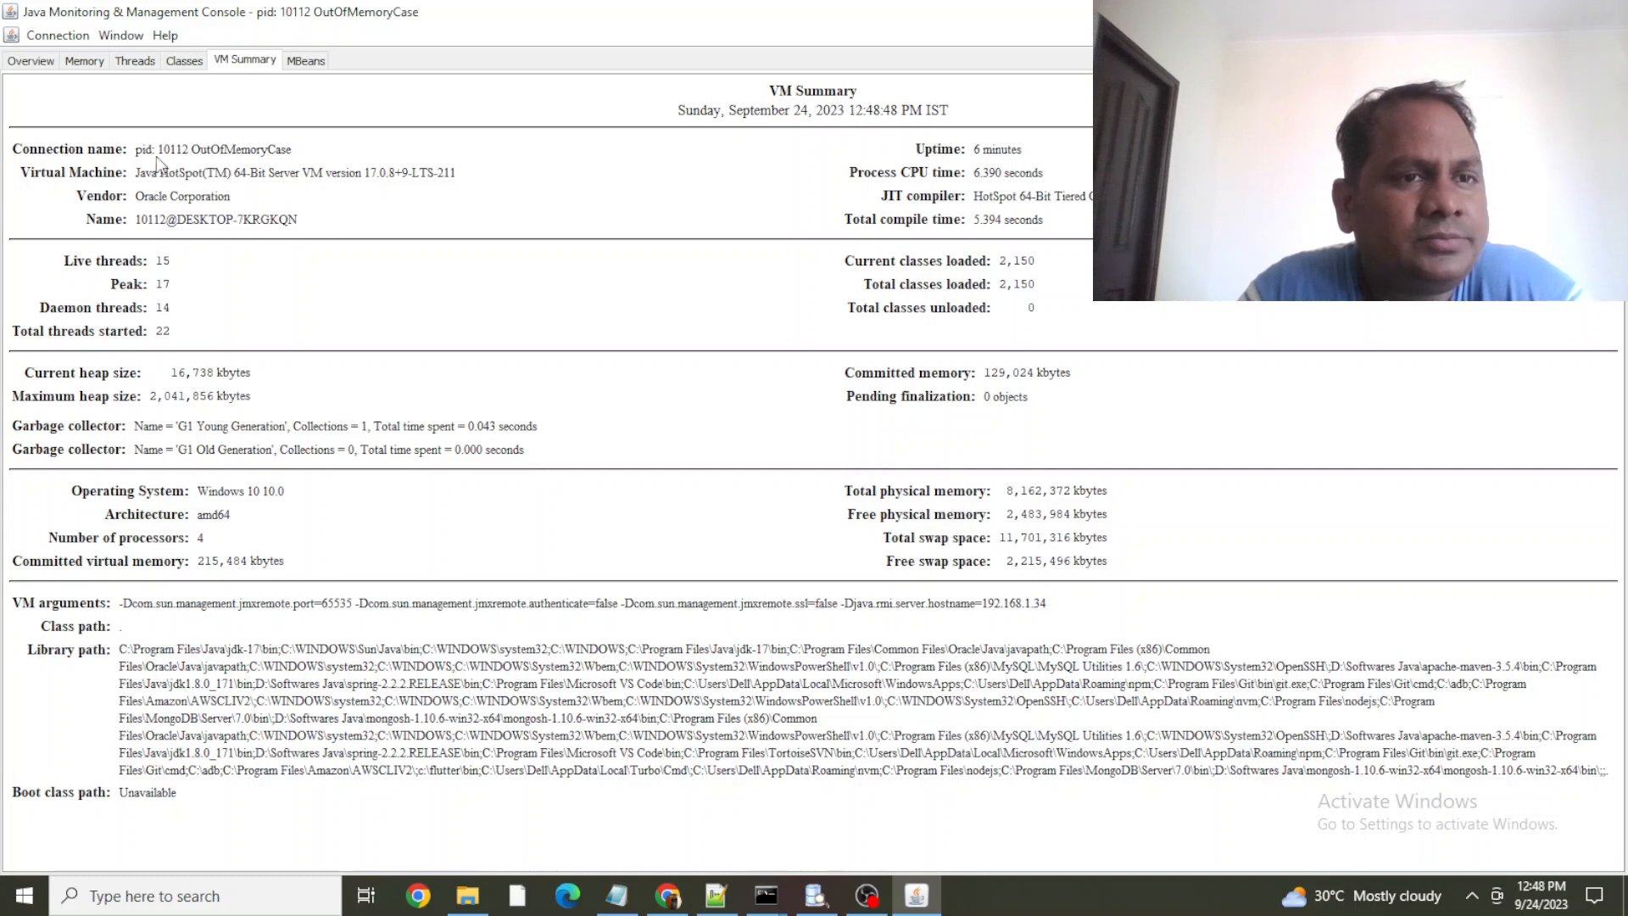
drag(287, 161, 94, 161)
click(222, 161)
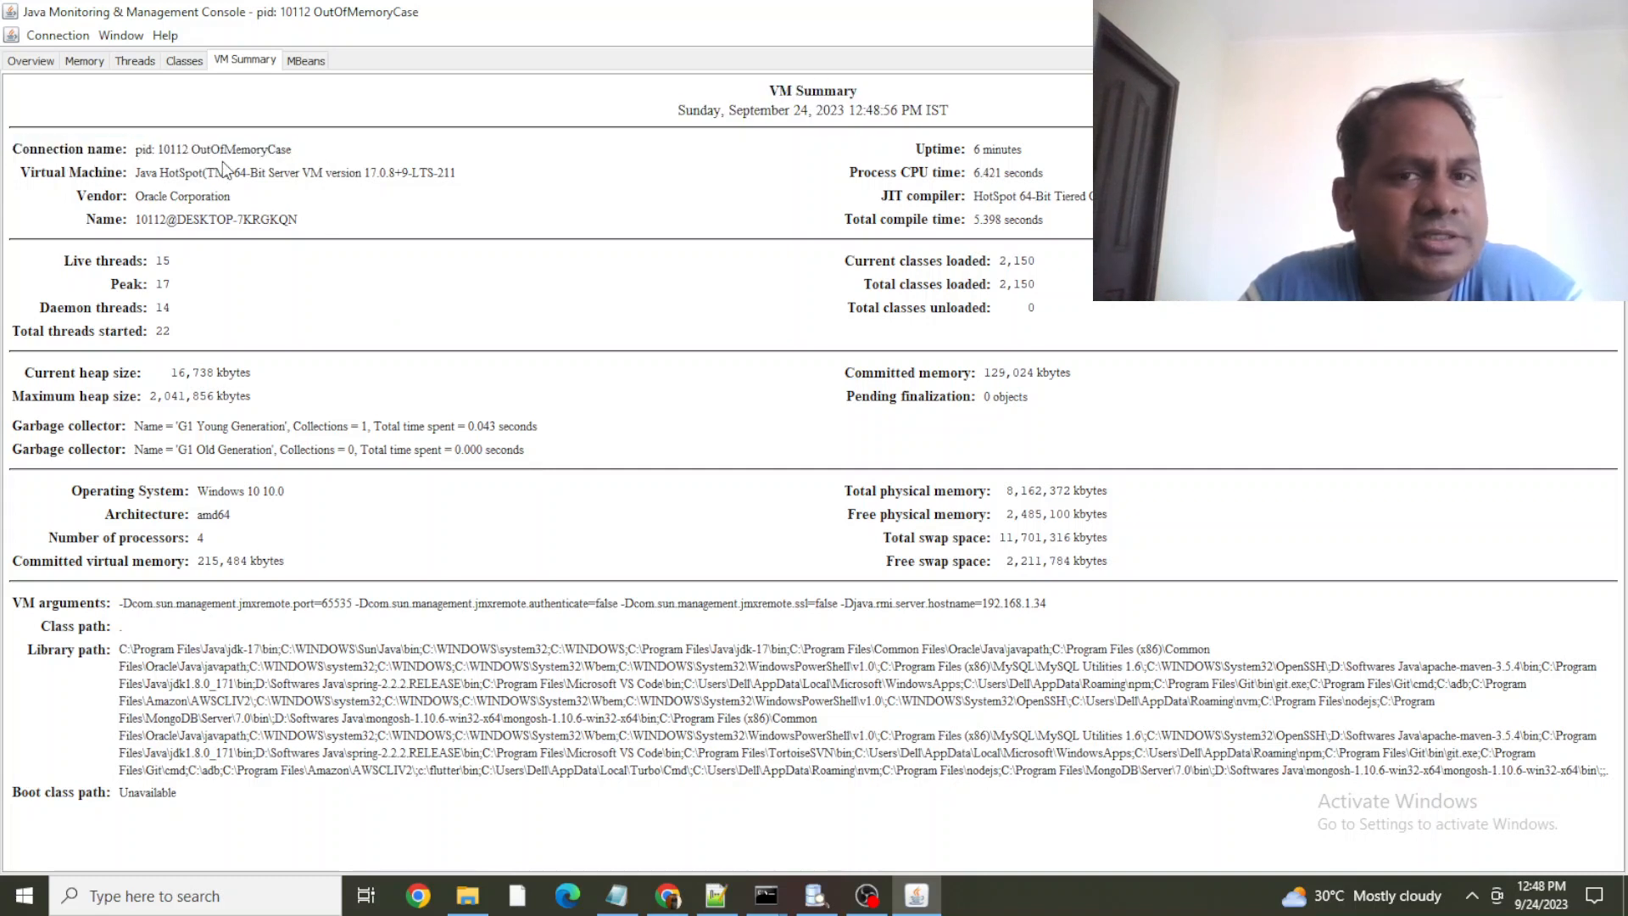
drag(916, 144, 1048, 154)
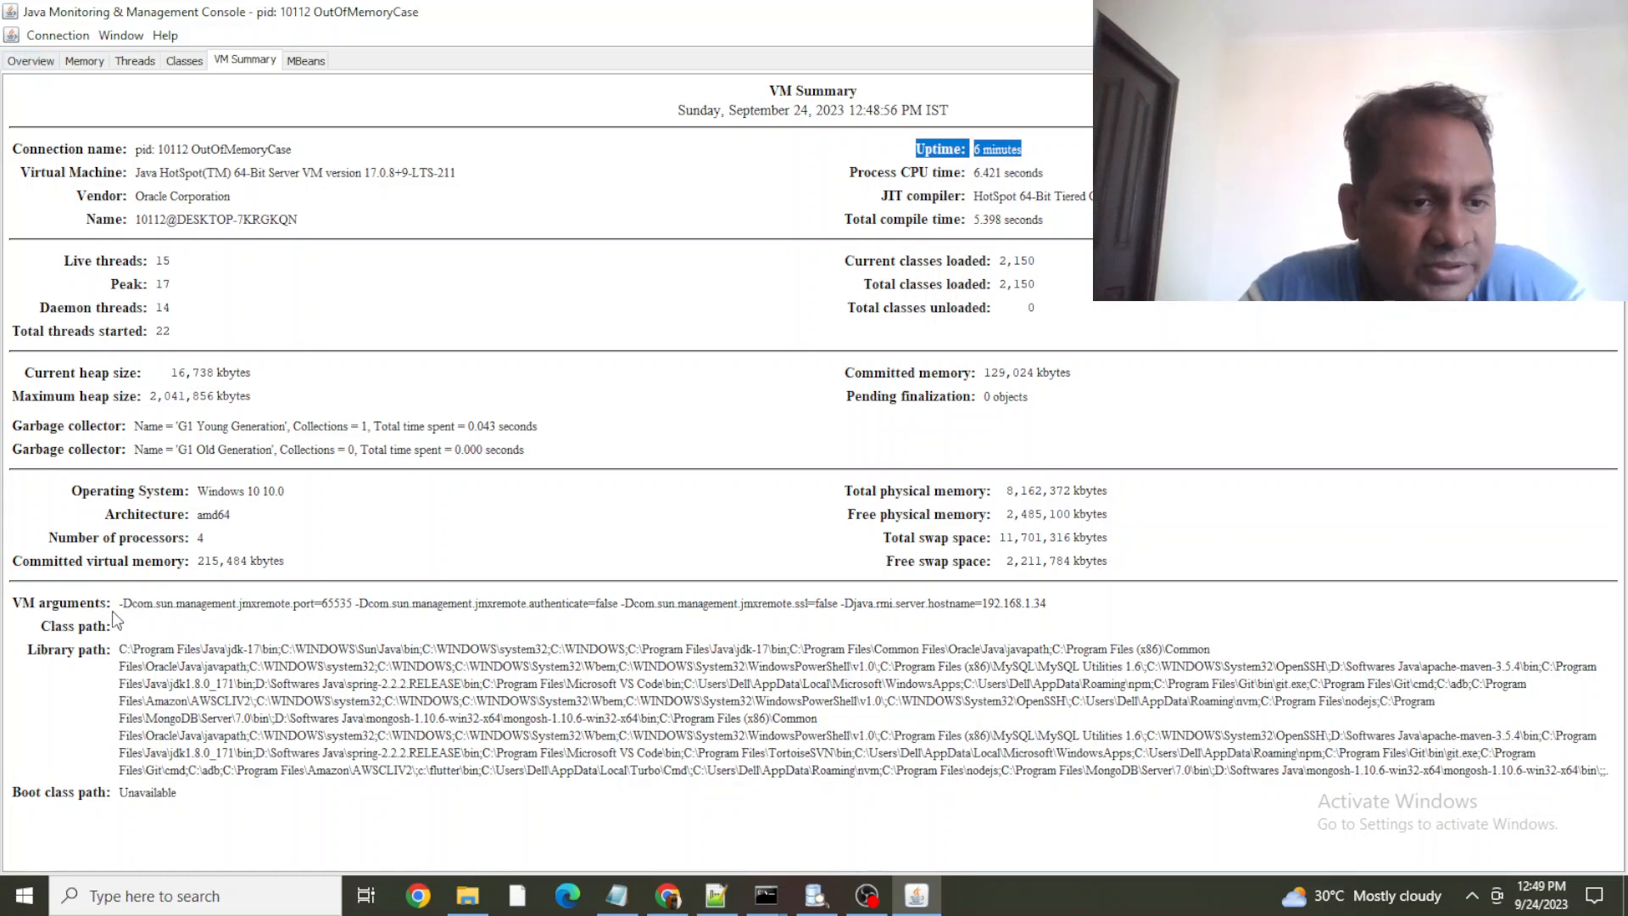
drag(120, 604, 1073, 620)
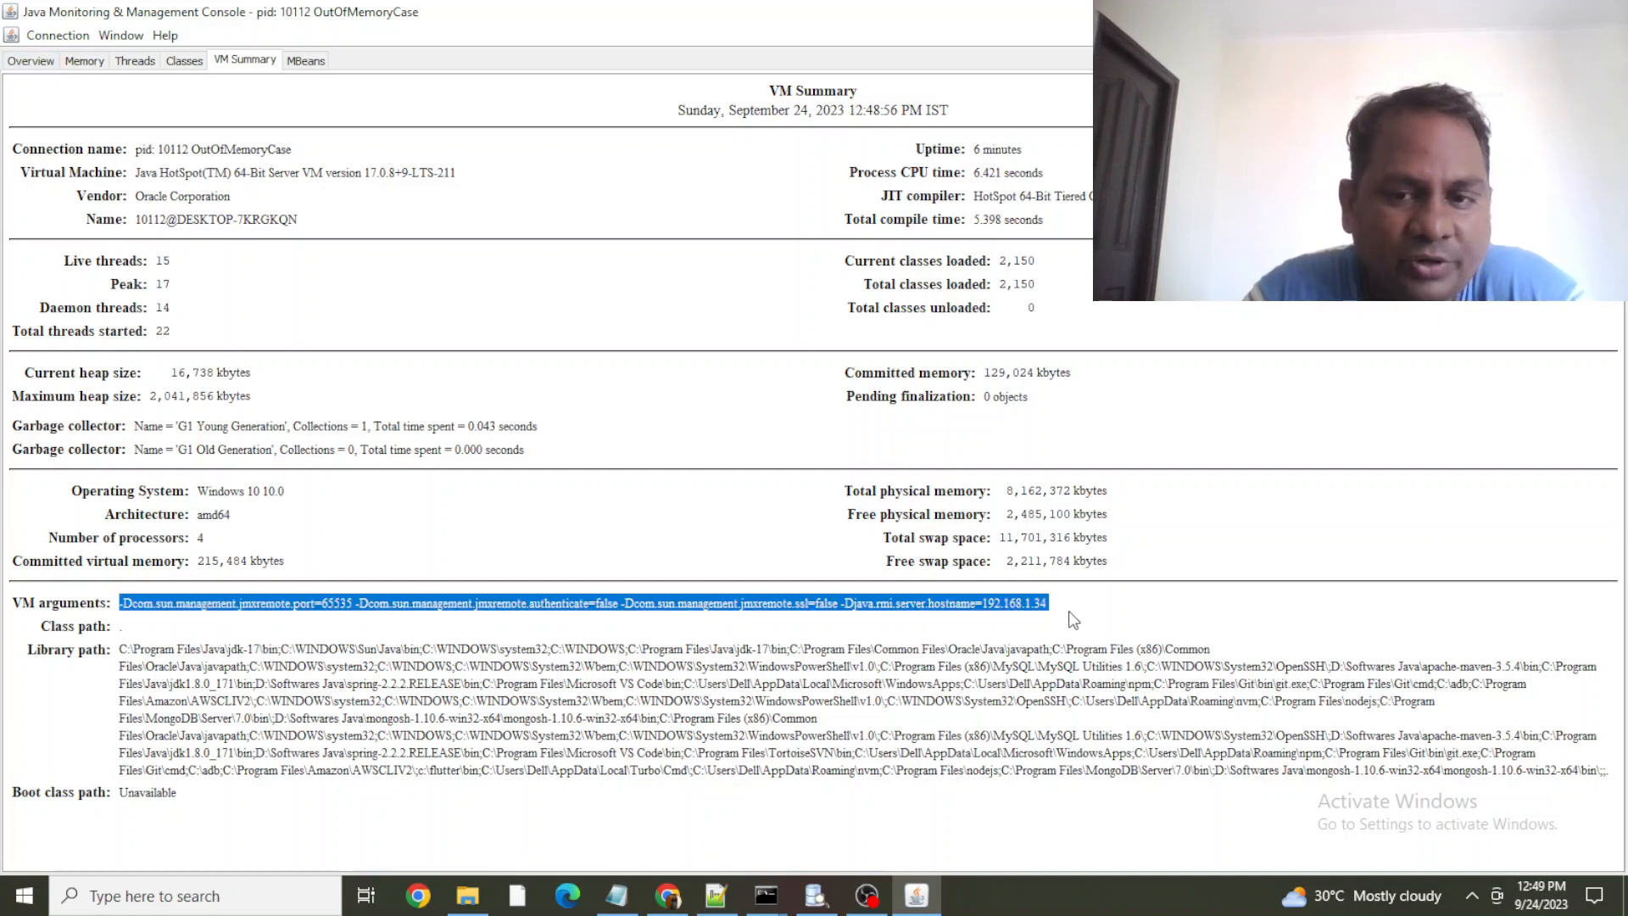
click(142, 618)
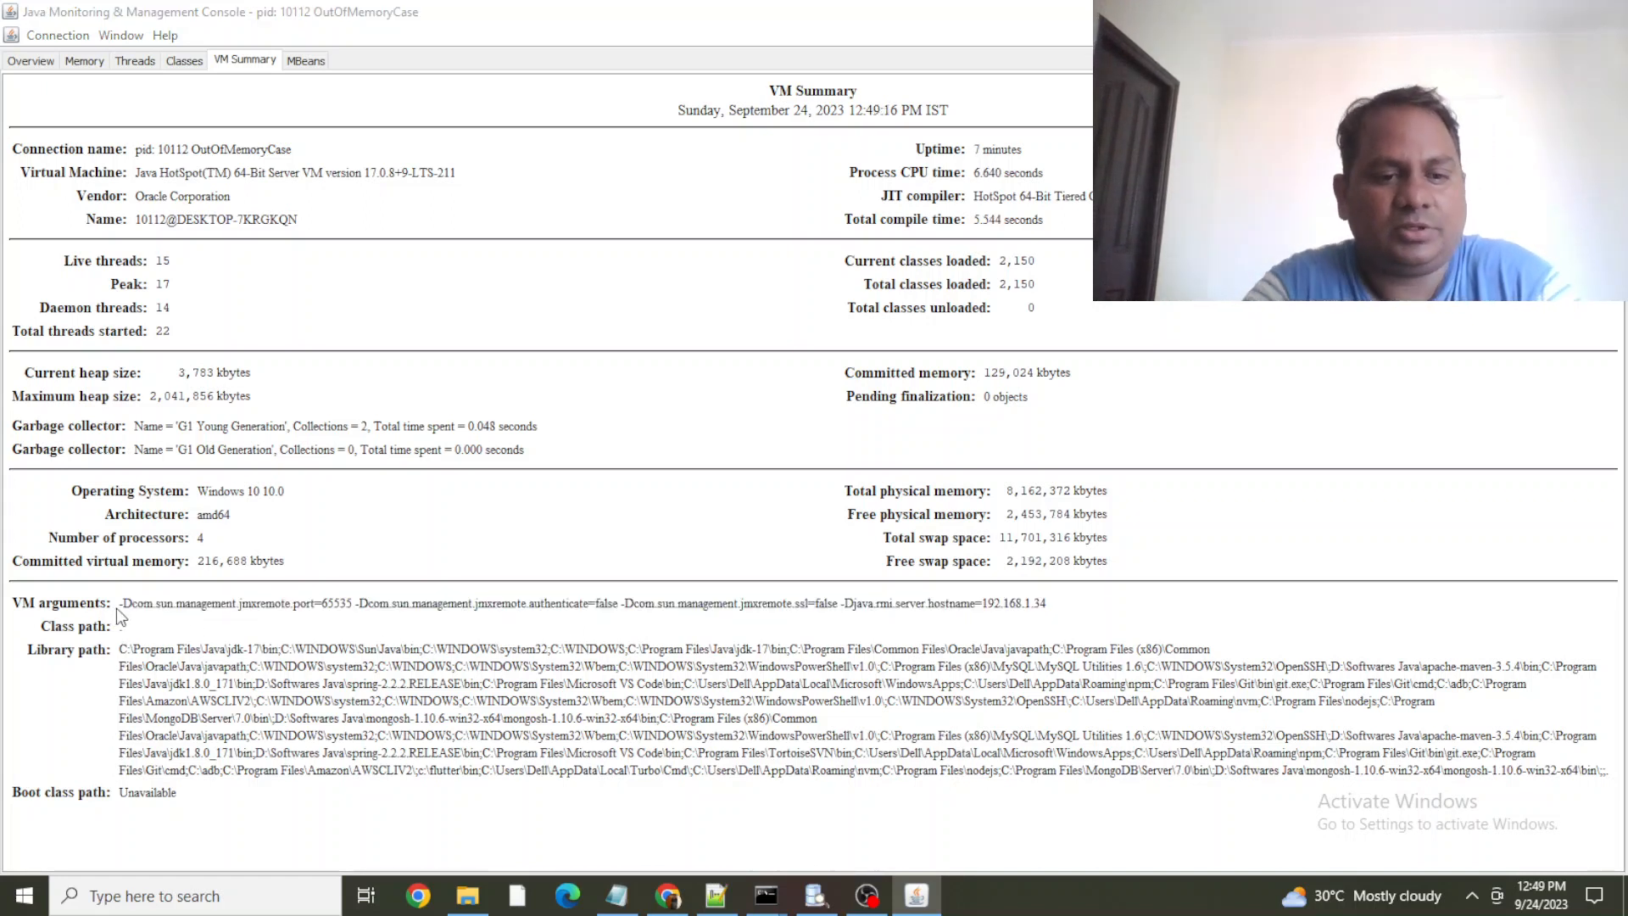
key(super)
text(cmd)
key(Return)
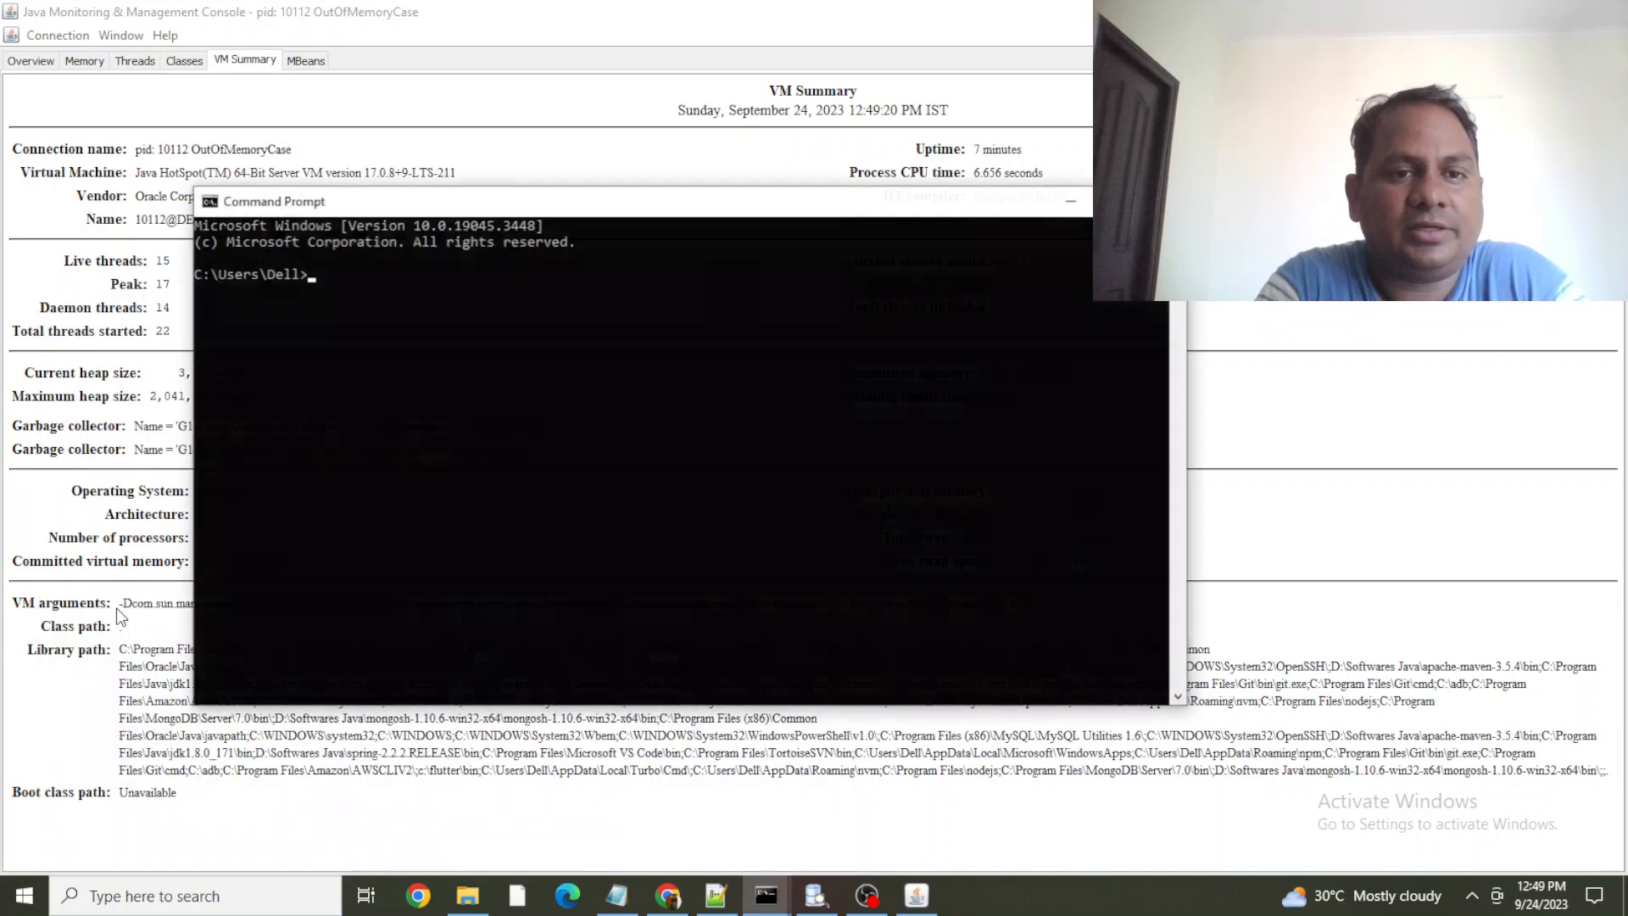
text(java)
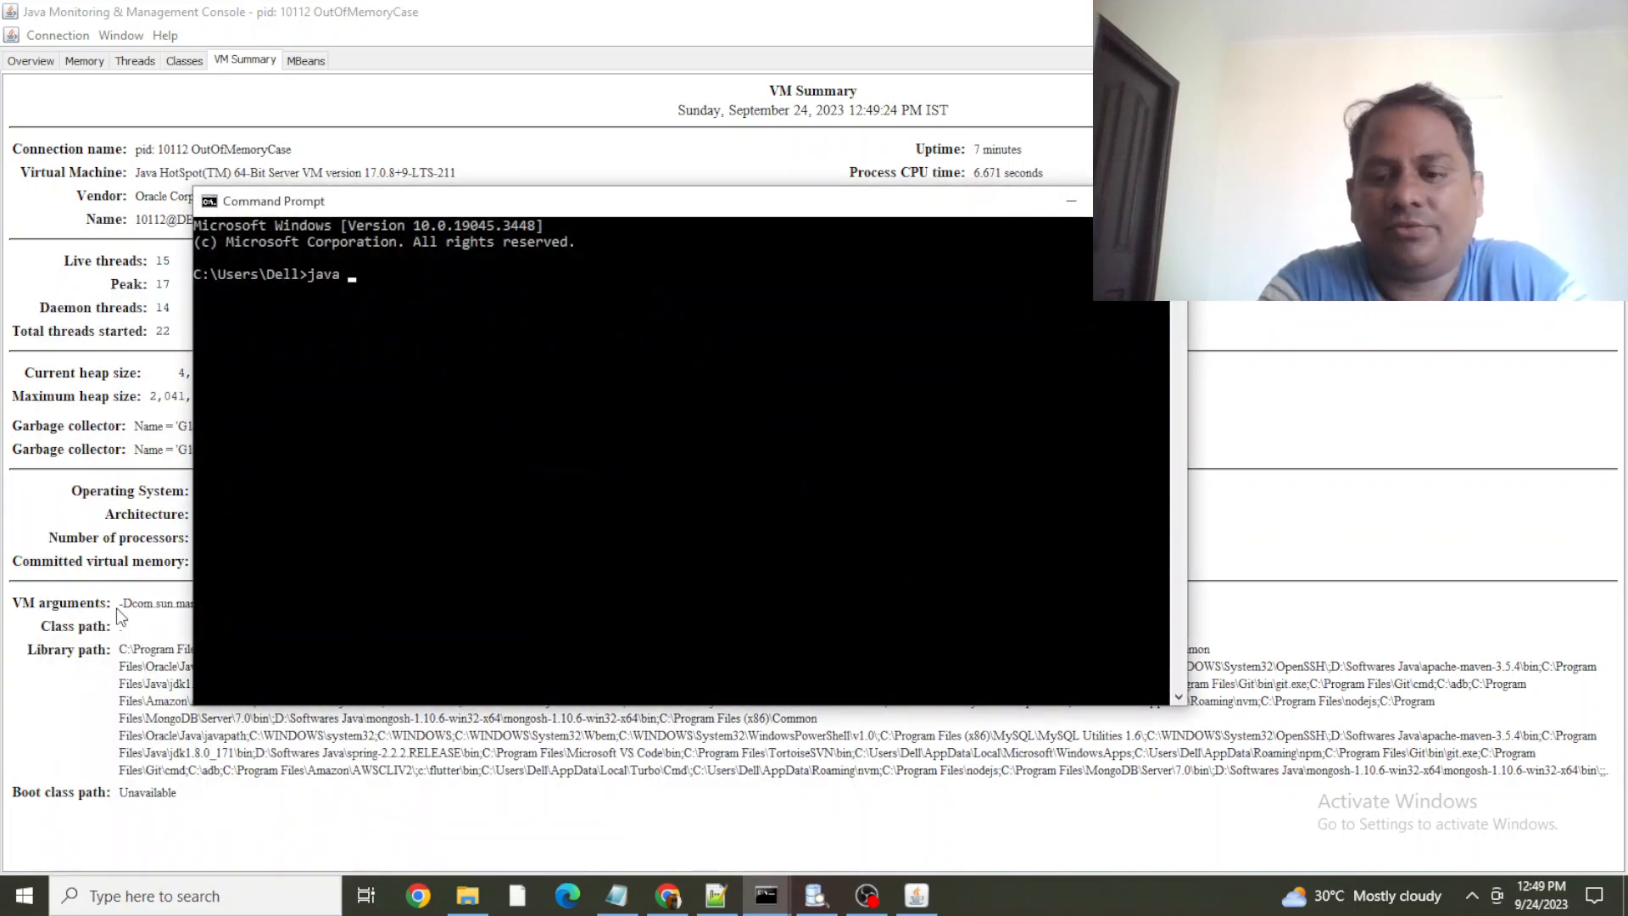
key(BackSpace)
key(BackSpace)
key(BackSpace)
key(BackSpace)
key(BackSpace)
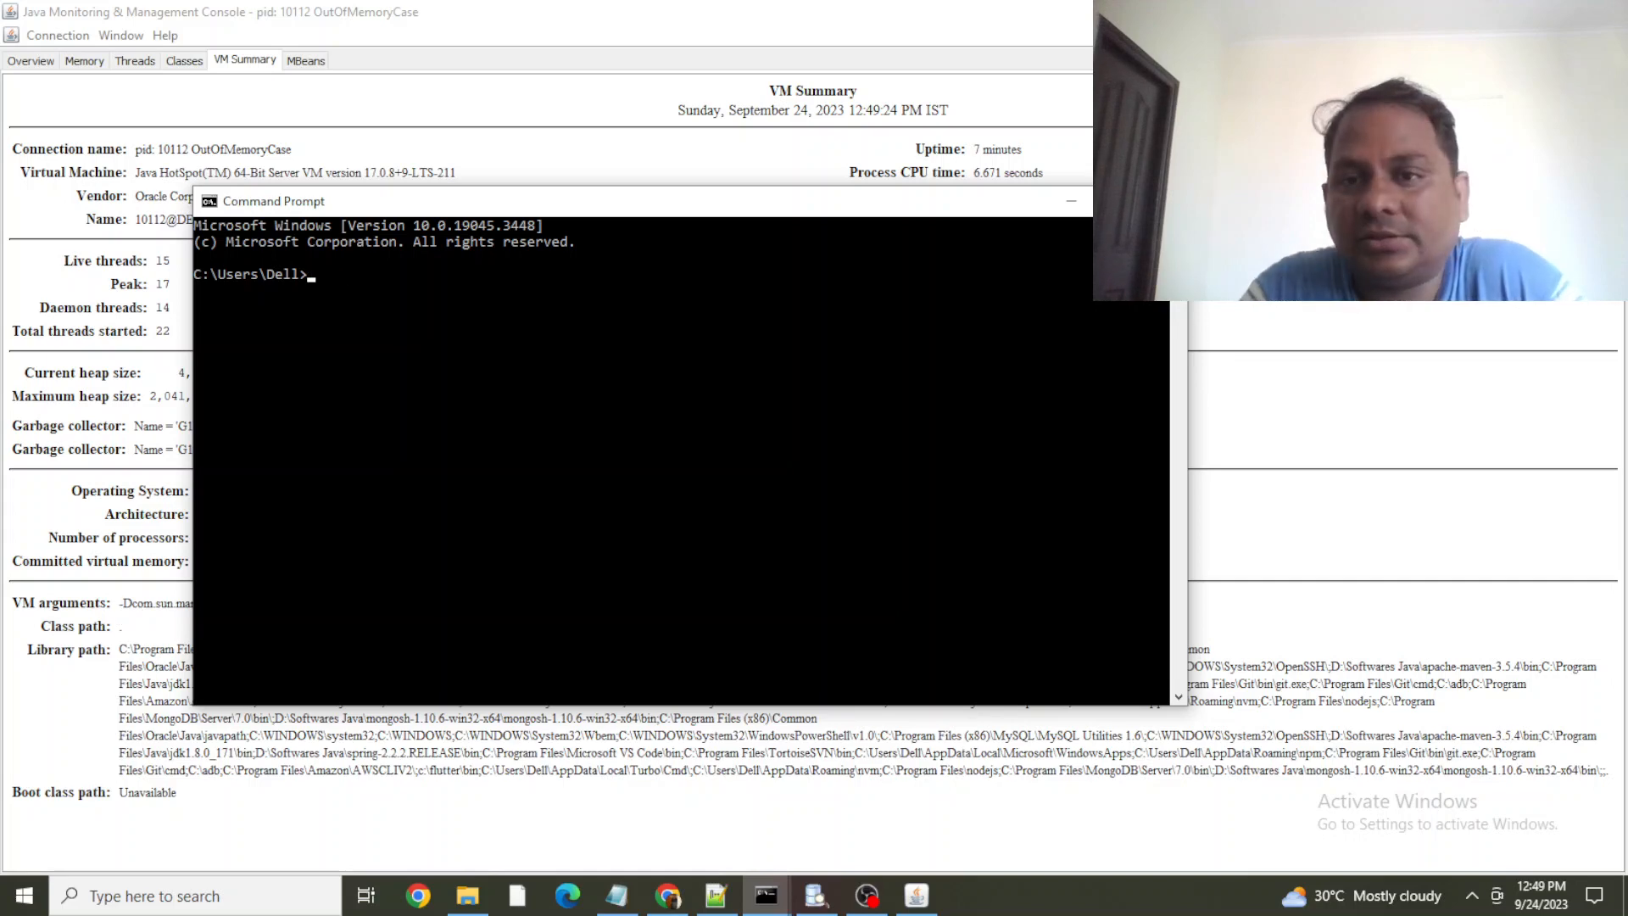
key(alt+Tab)
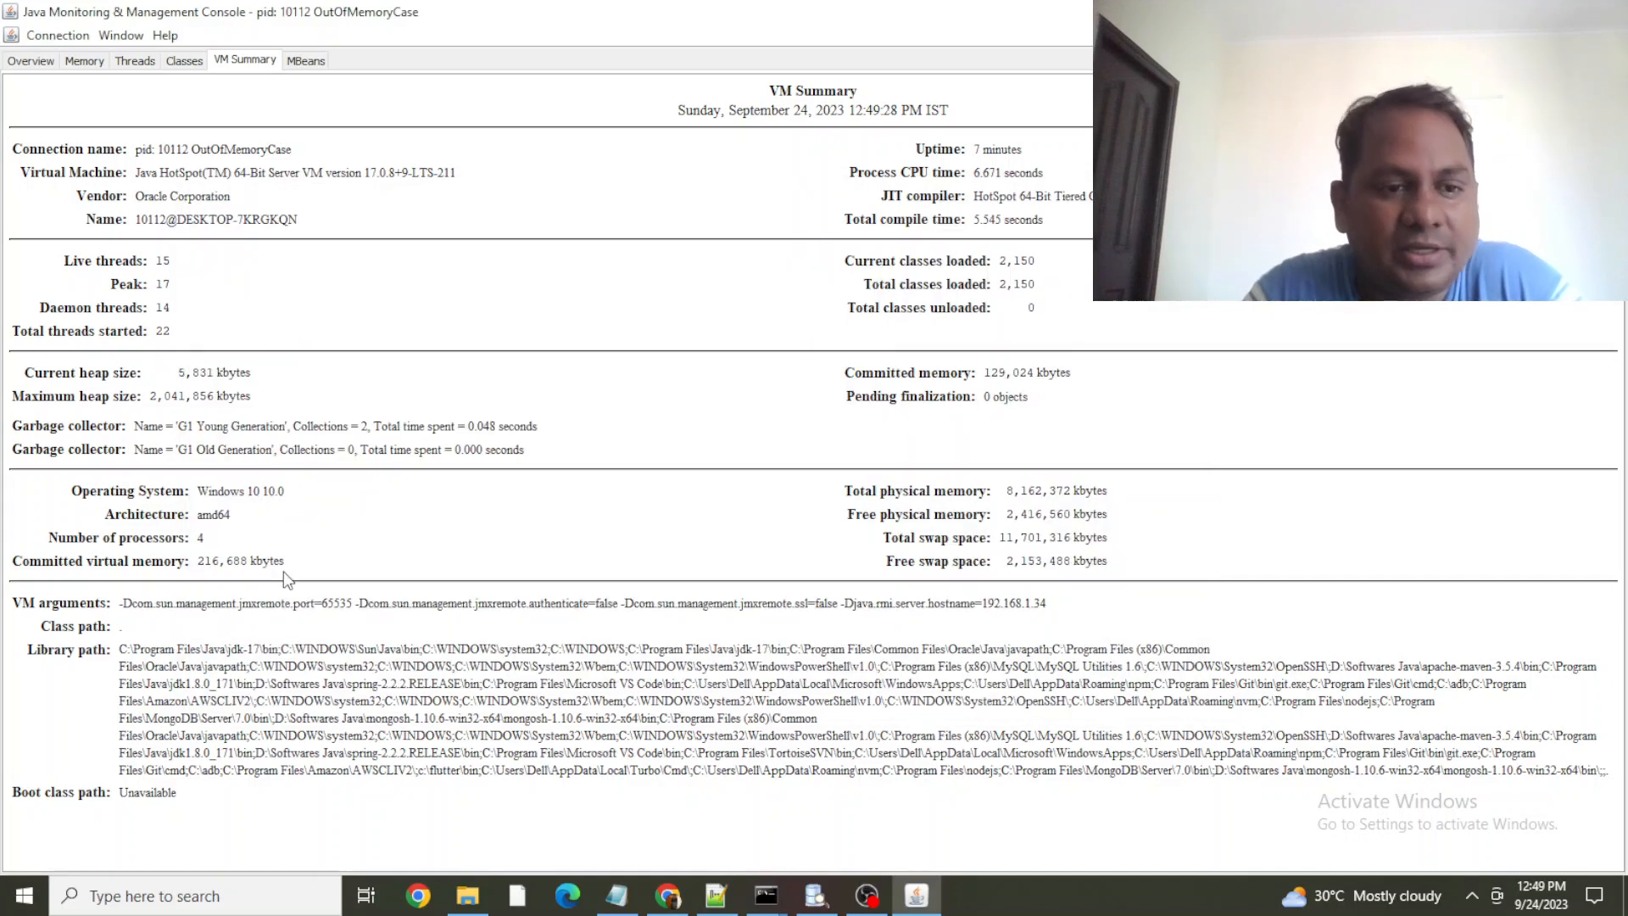
Examine the JMX remote port, authentication, SSL and RMI hostname settings in the VM arguments
drag(117, 605, 886, 627)
click(128, 611)
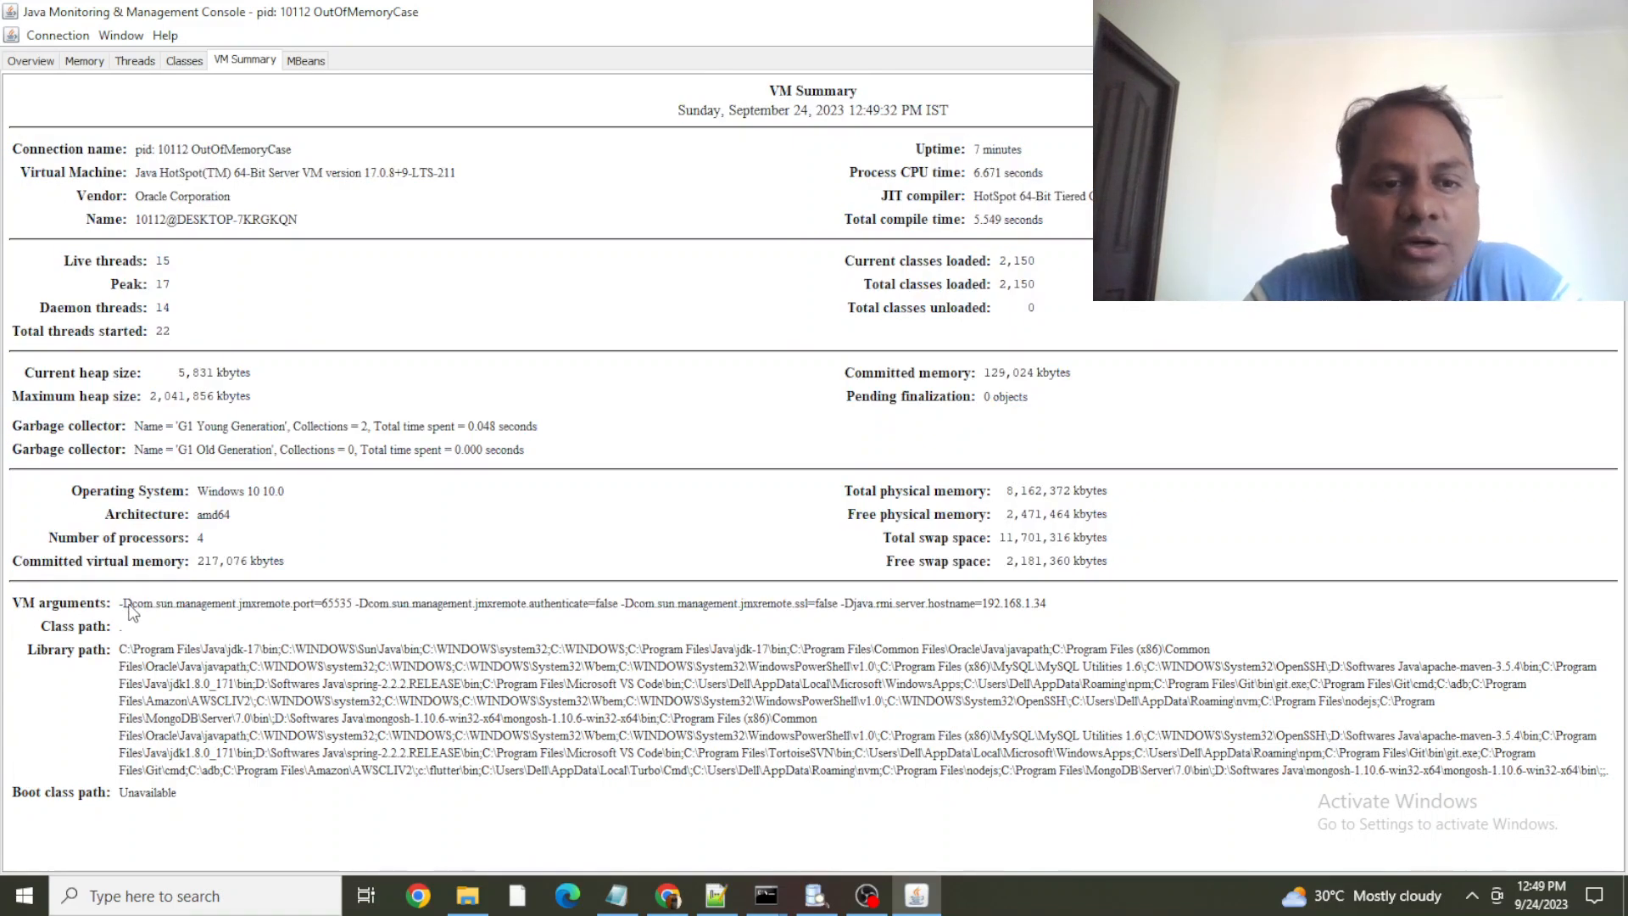
drag(133, 605, 990, 625)
click(1011, 624)
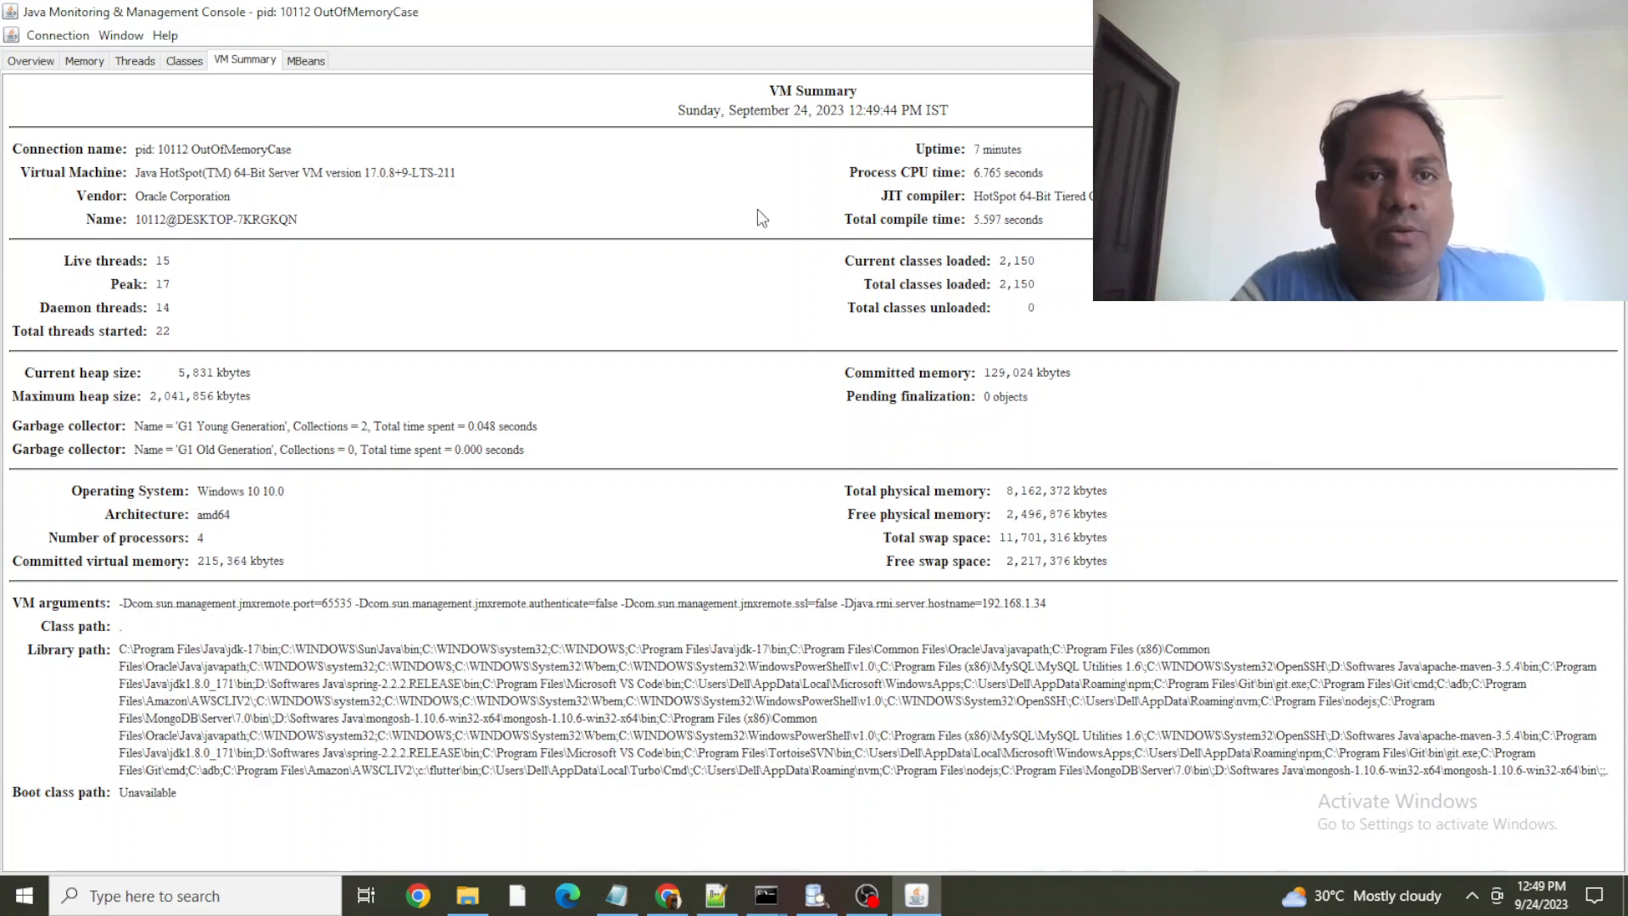
Restart jconsole.exe from the jdk1.8.0_171 bin folder and choose Remote Process for the new connection
click(1608, 12)
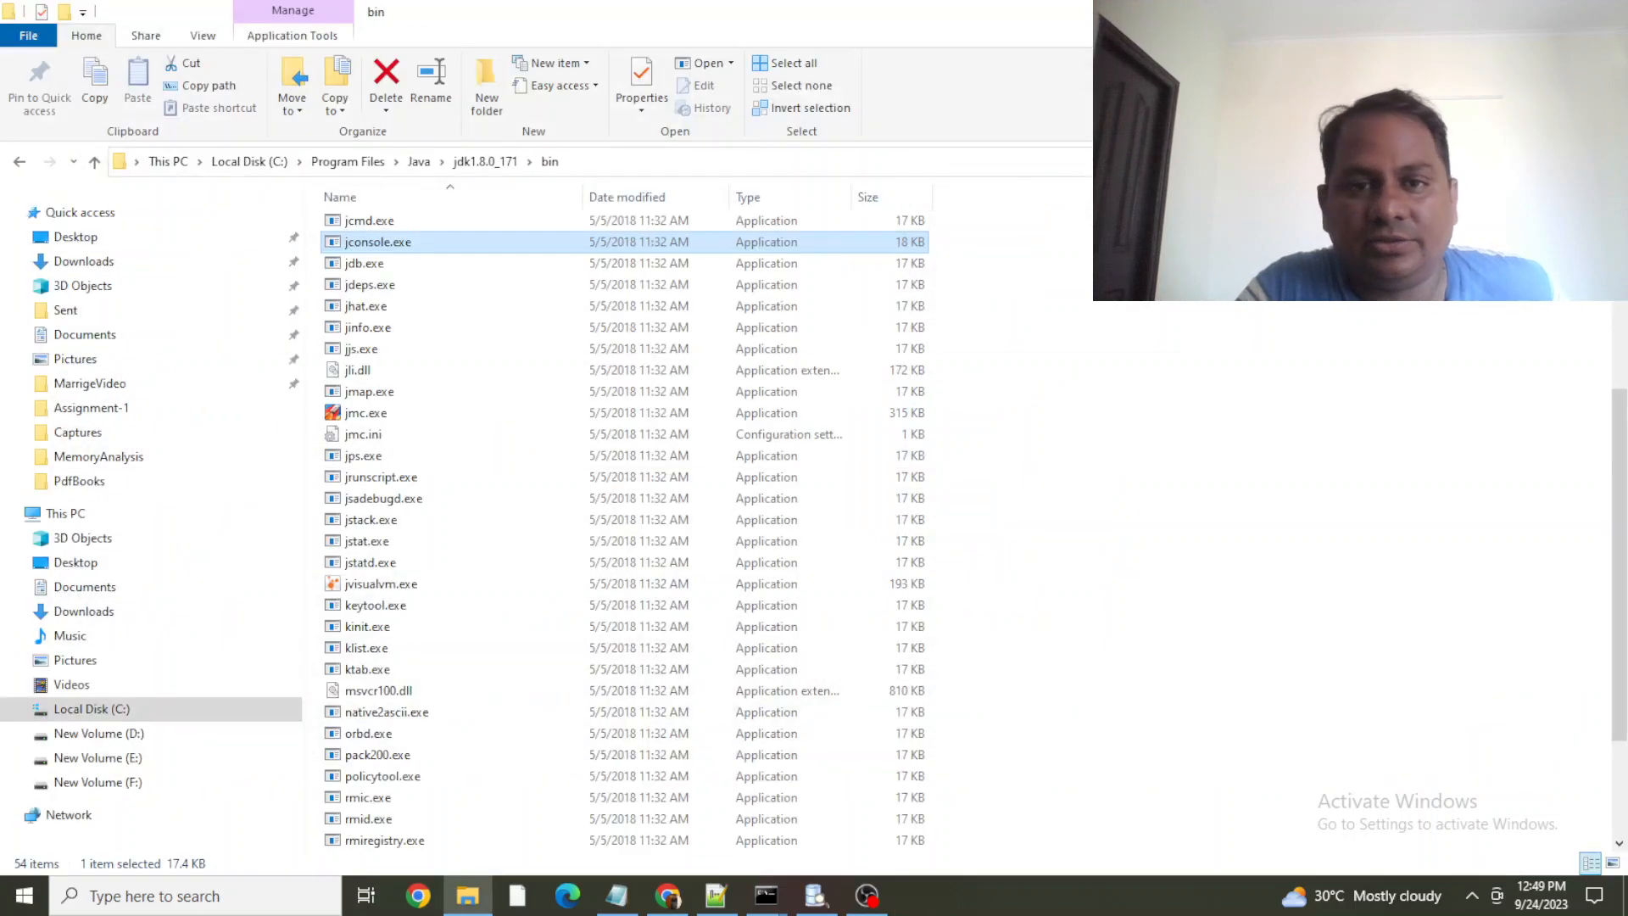
double_click(390, 246)
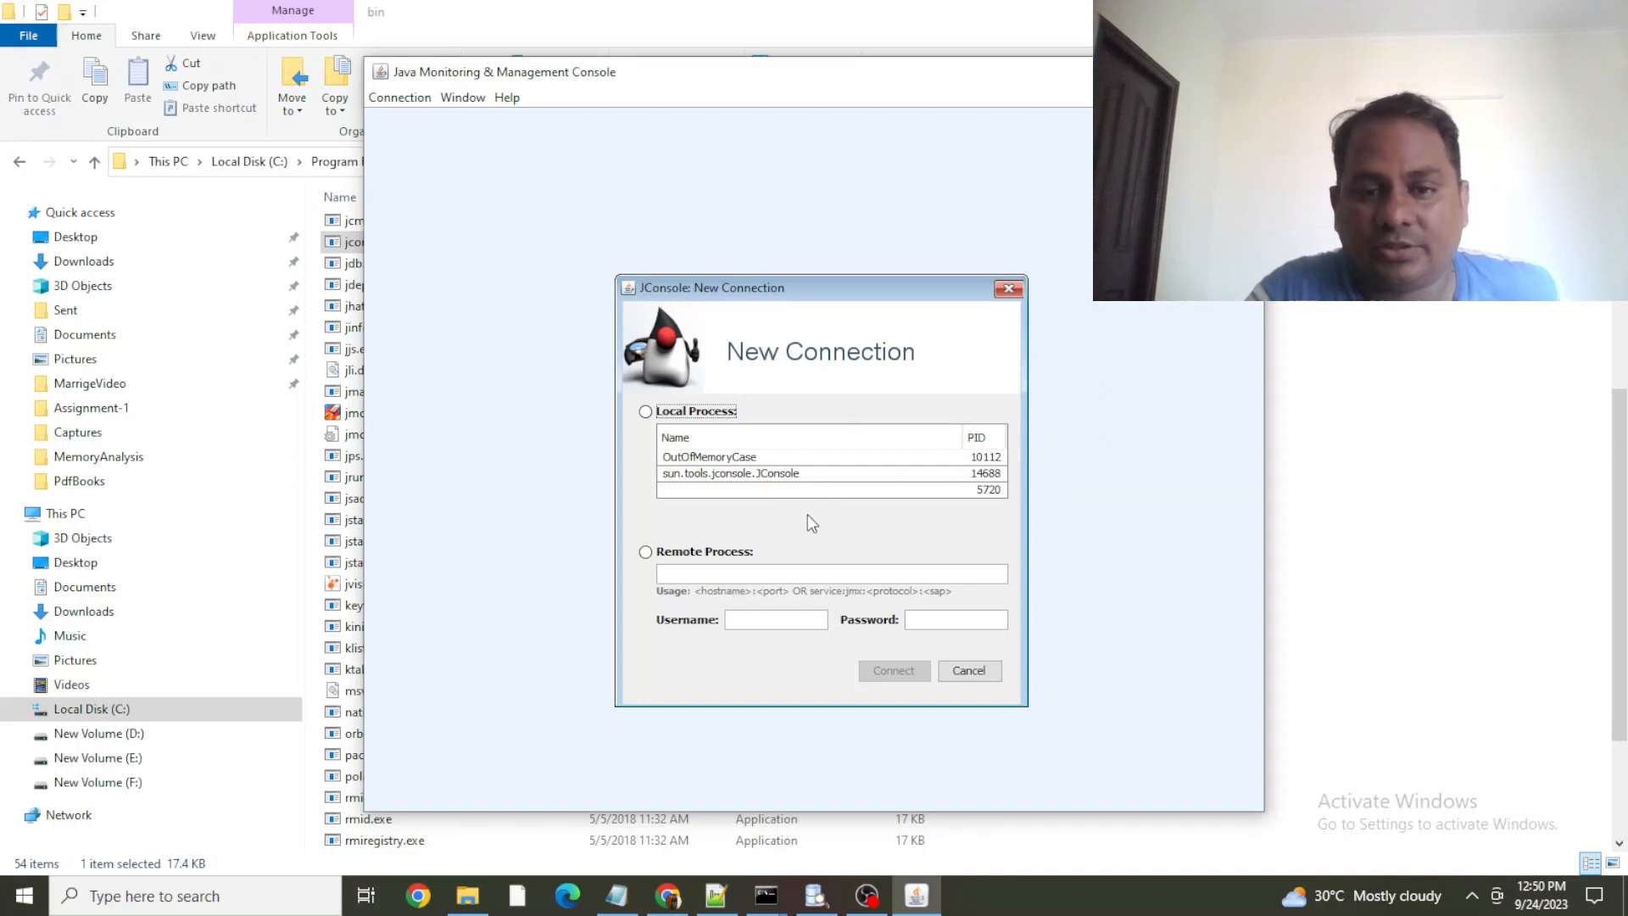
click(738, 553)
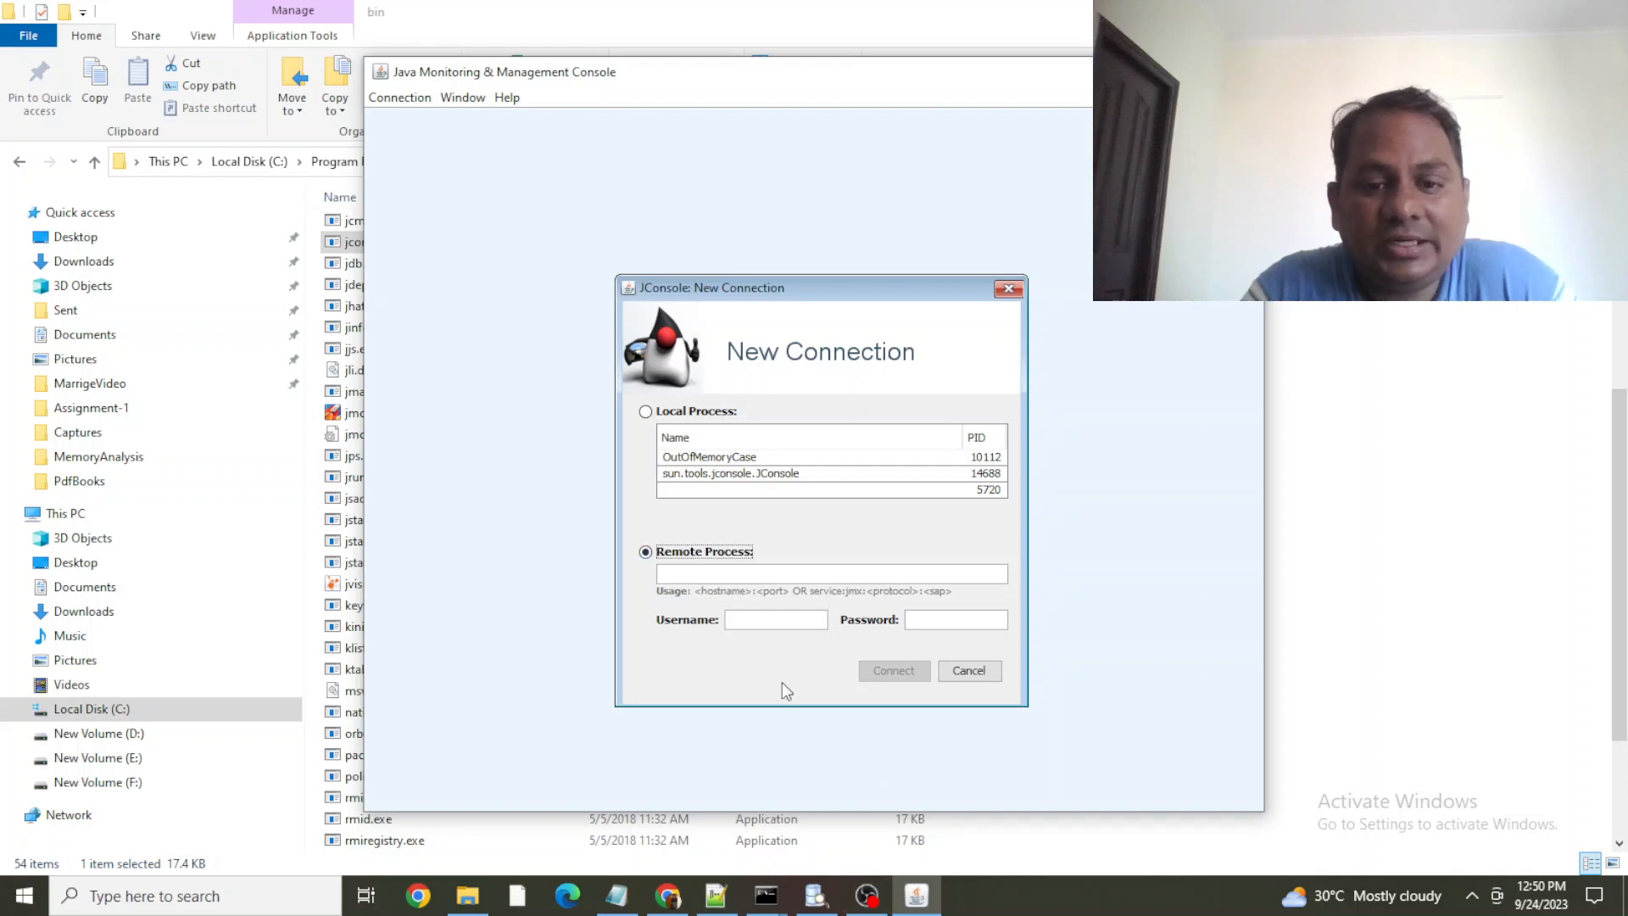
Switch to MyLearningURLS.txt in Notepad and examine the java launch command, highlighting its RMI hostname and the full command
click(616, 895)
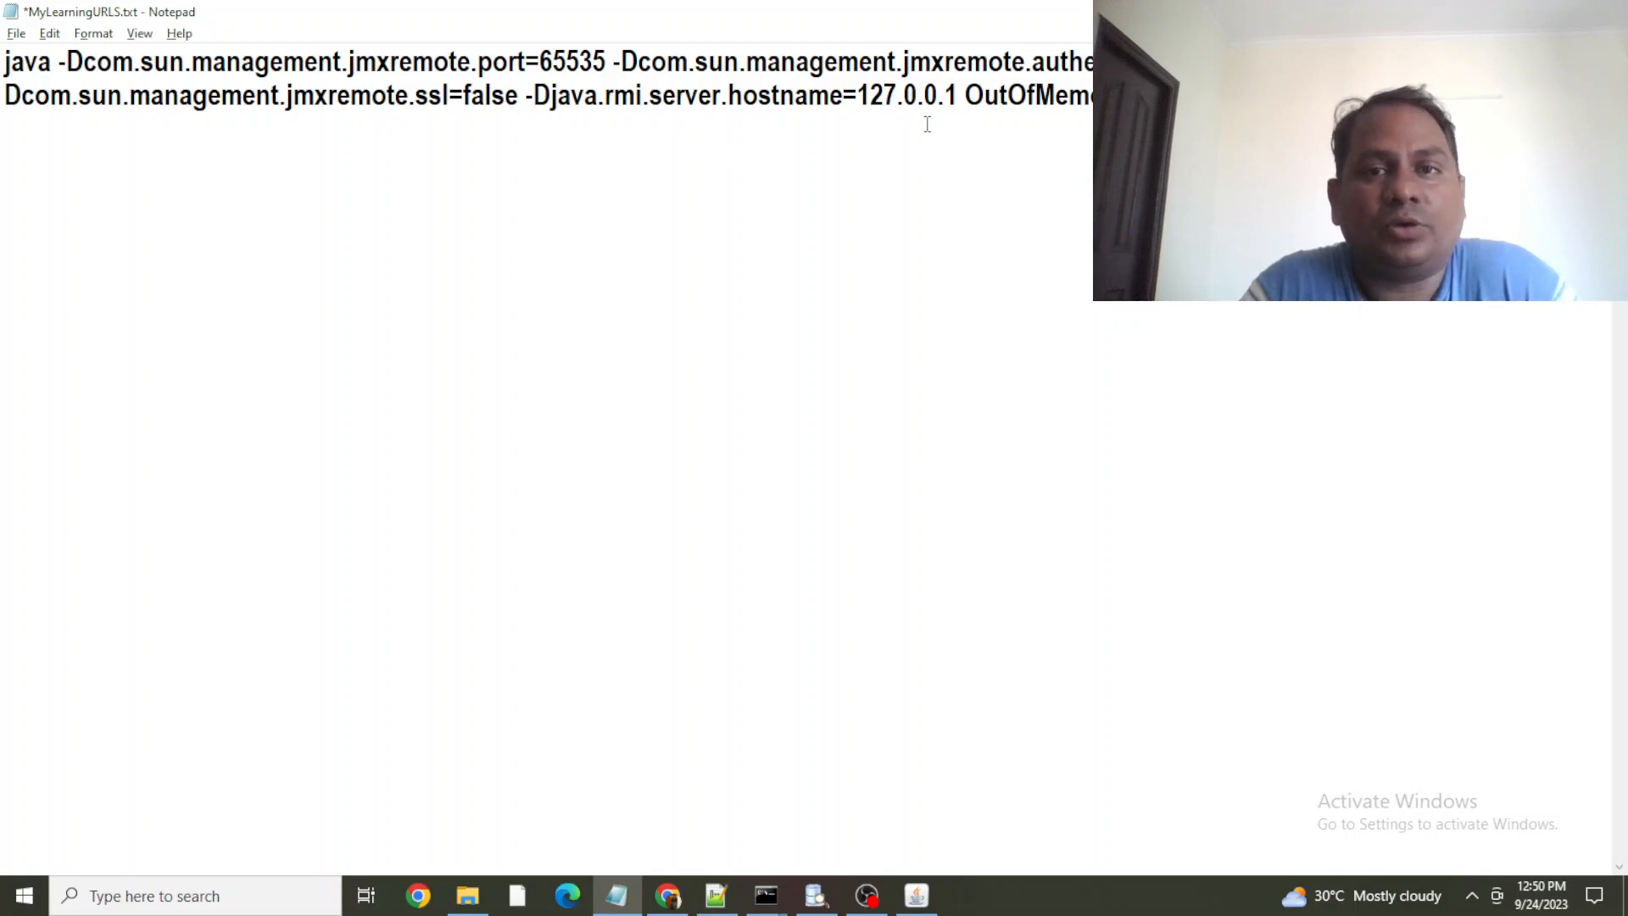
drag(858, 95, 957, 94)
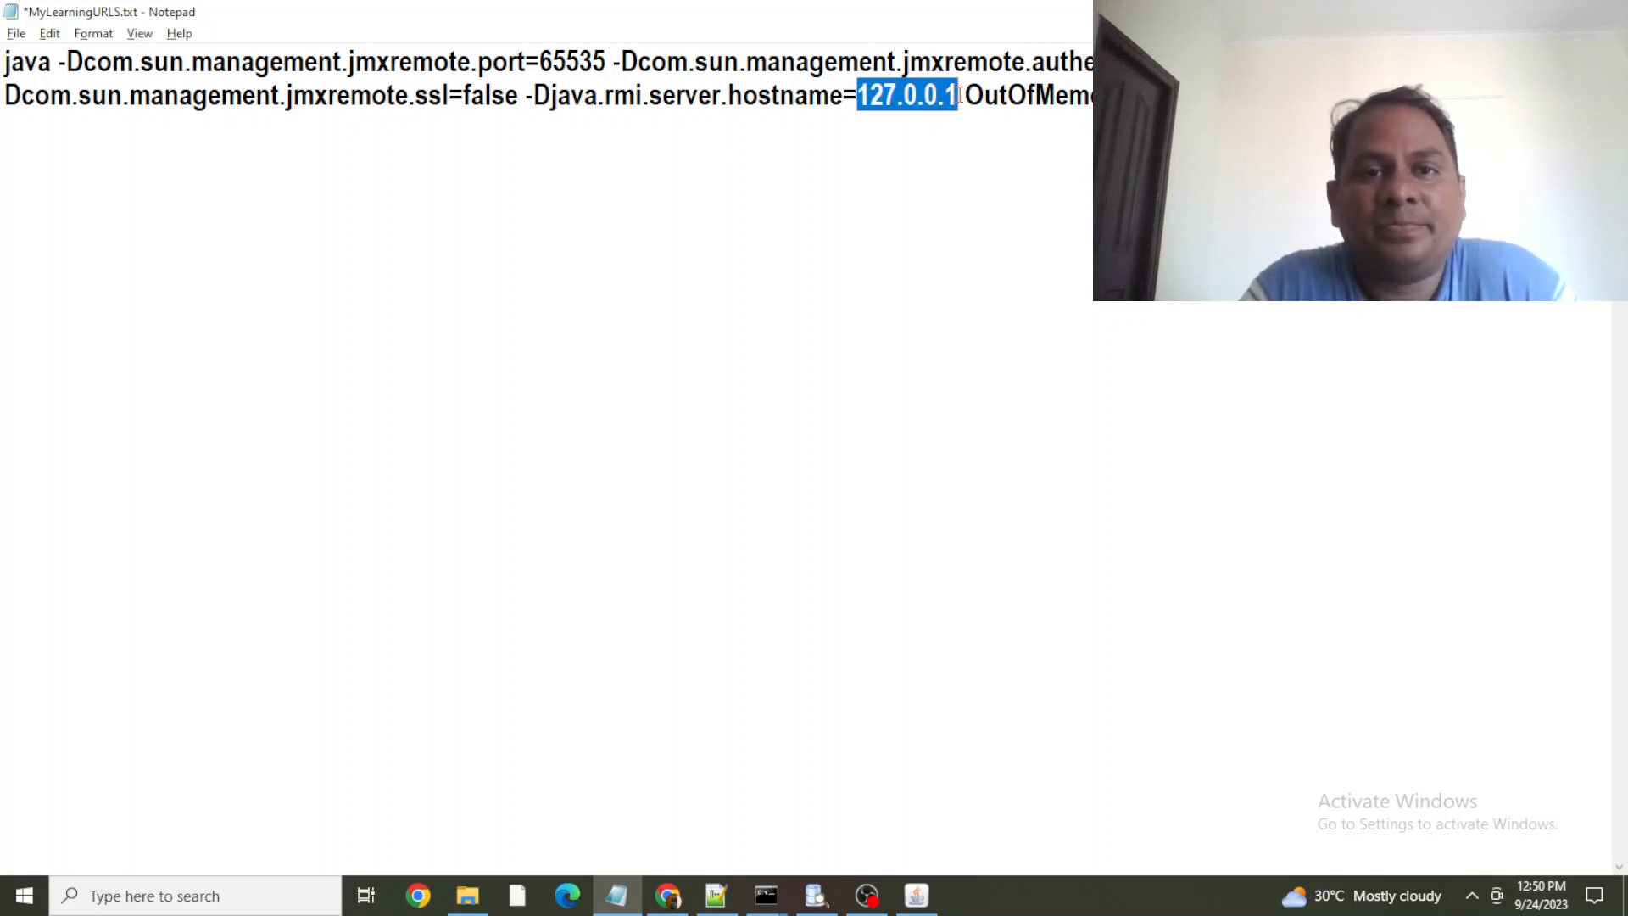
drag(1204, 96, 4, 68)
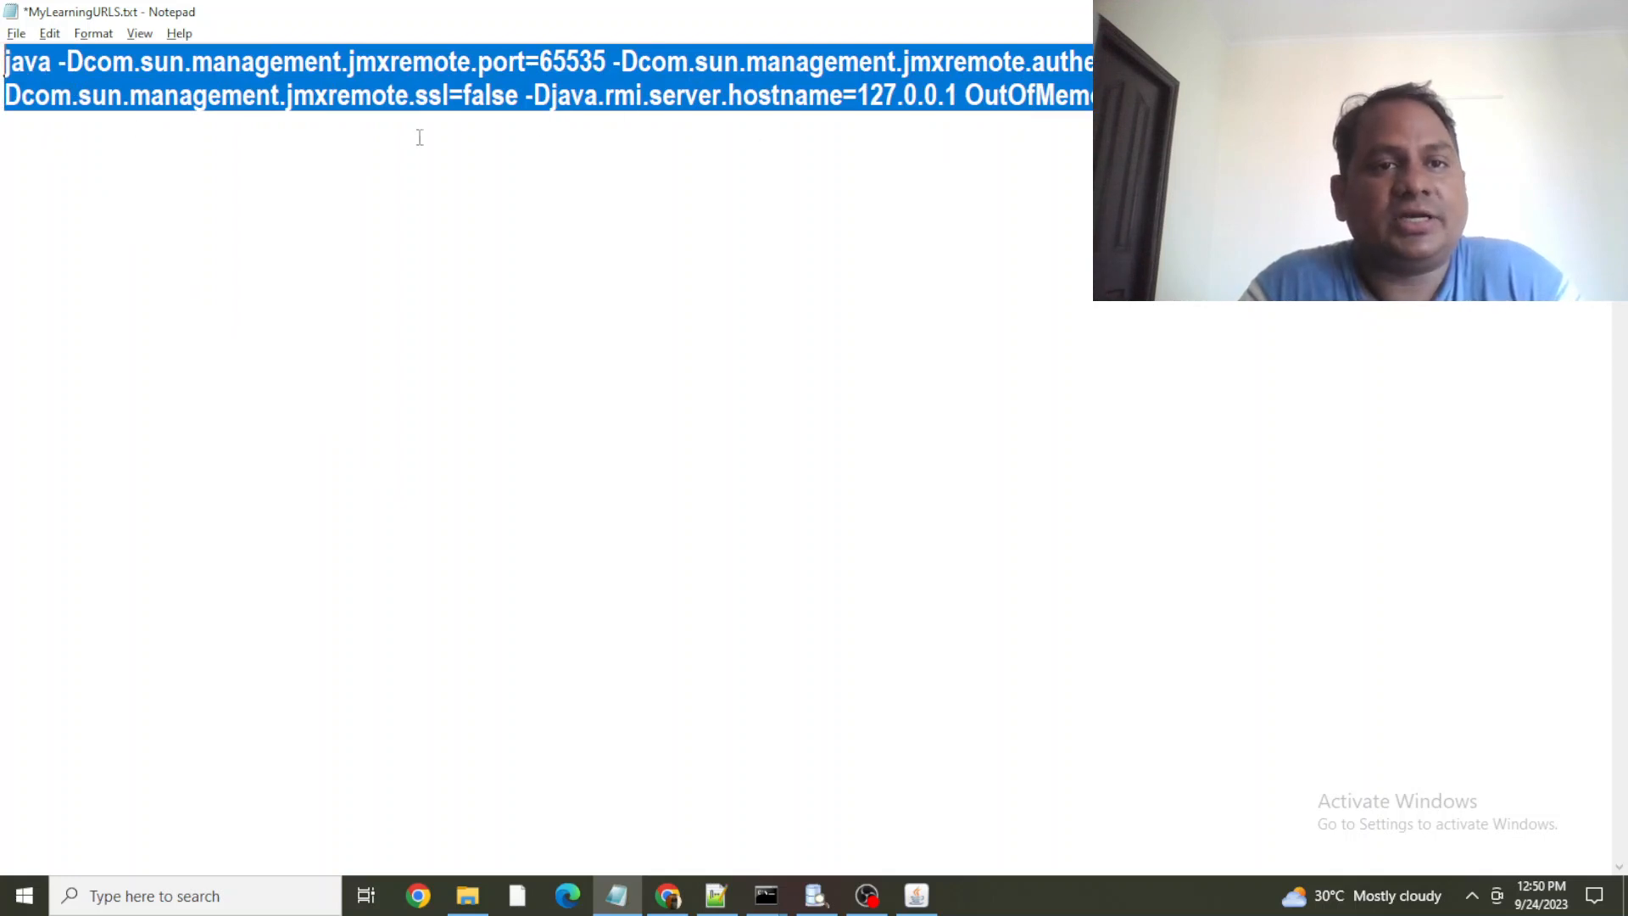
click(1036, 175)
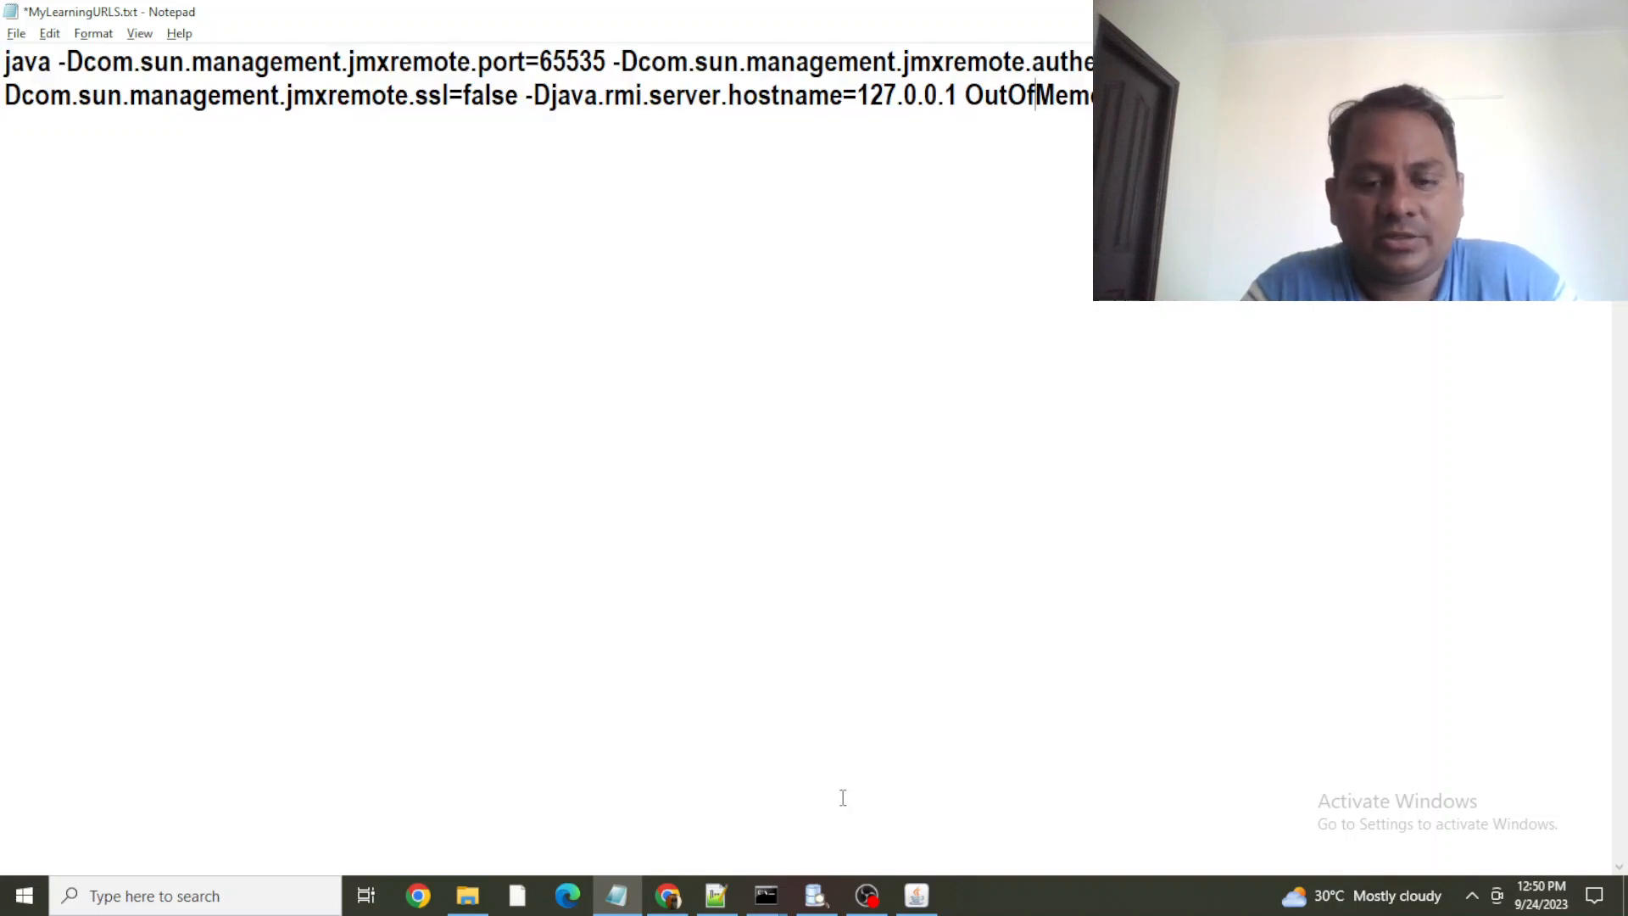
Switch back to JConsole, move its window below the launch command, and set the remote process address to 192.168.1.34:65535
click(916, 896)
drag(780, 71, 711, 155)
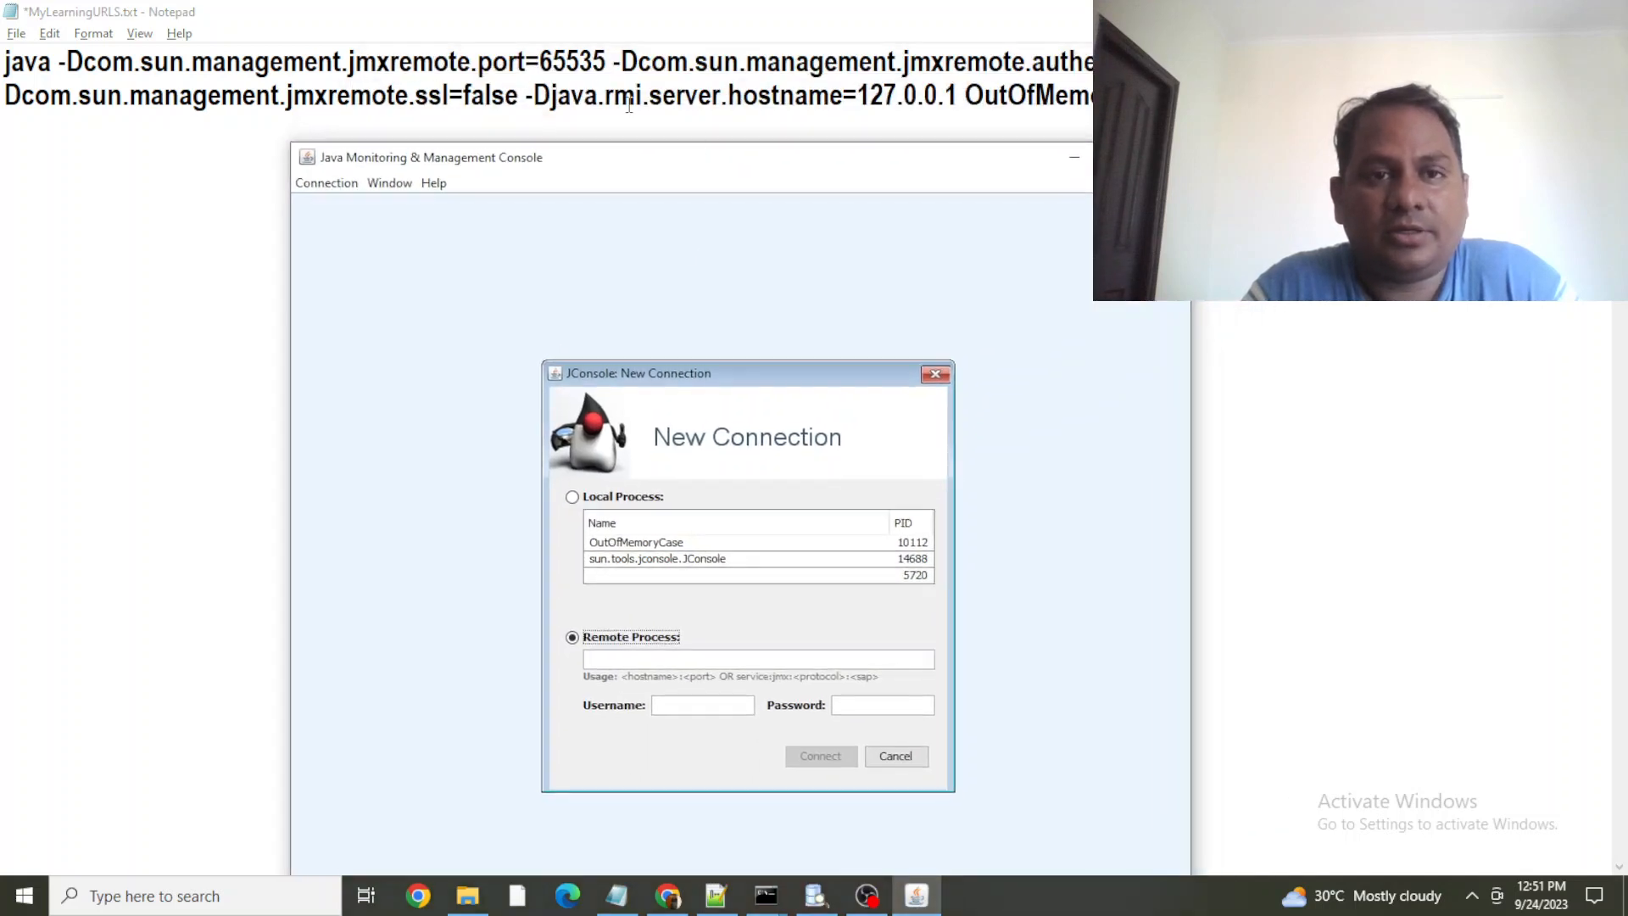
click(647, 658)
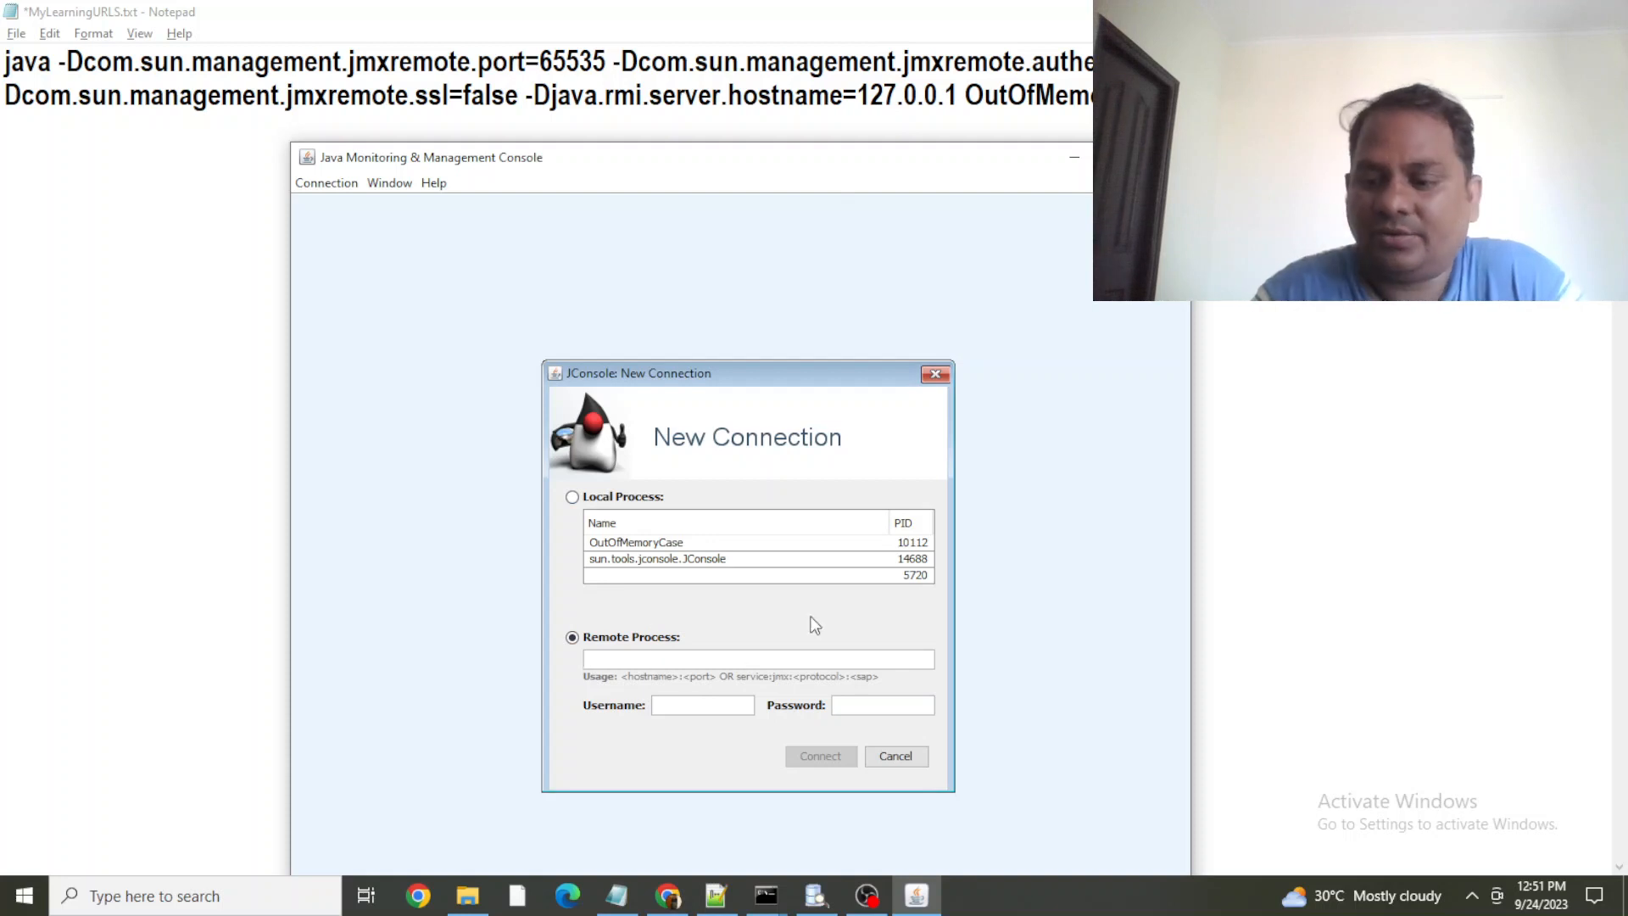
text(192)
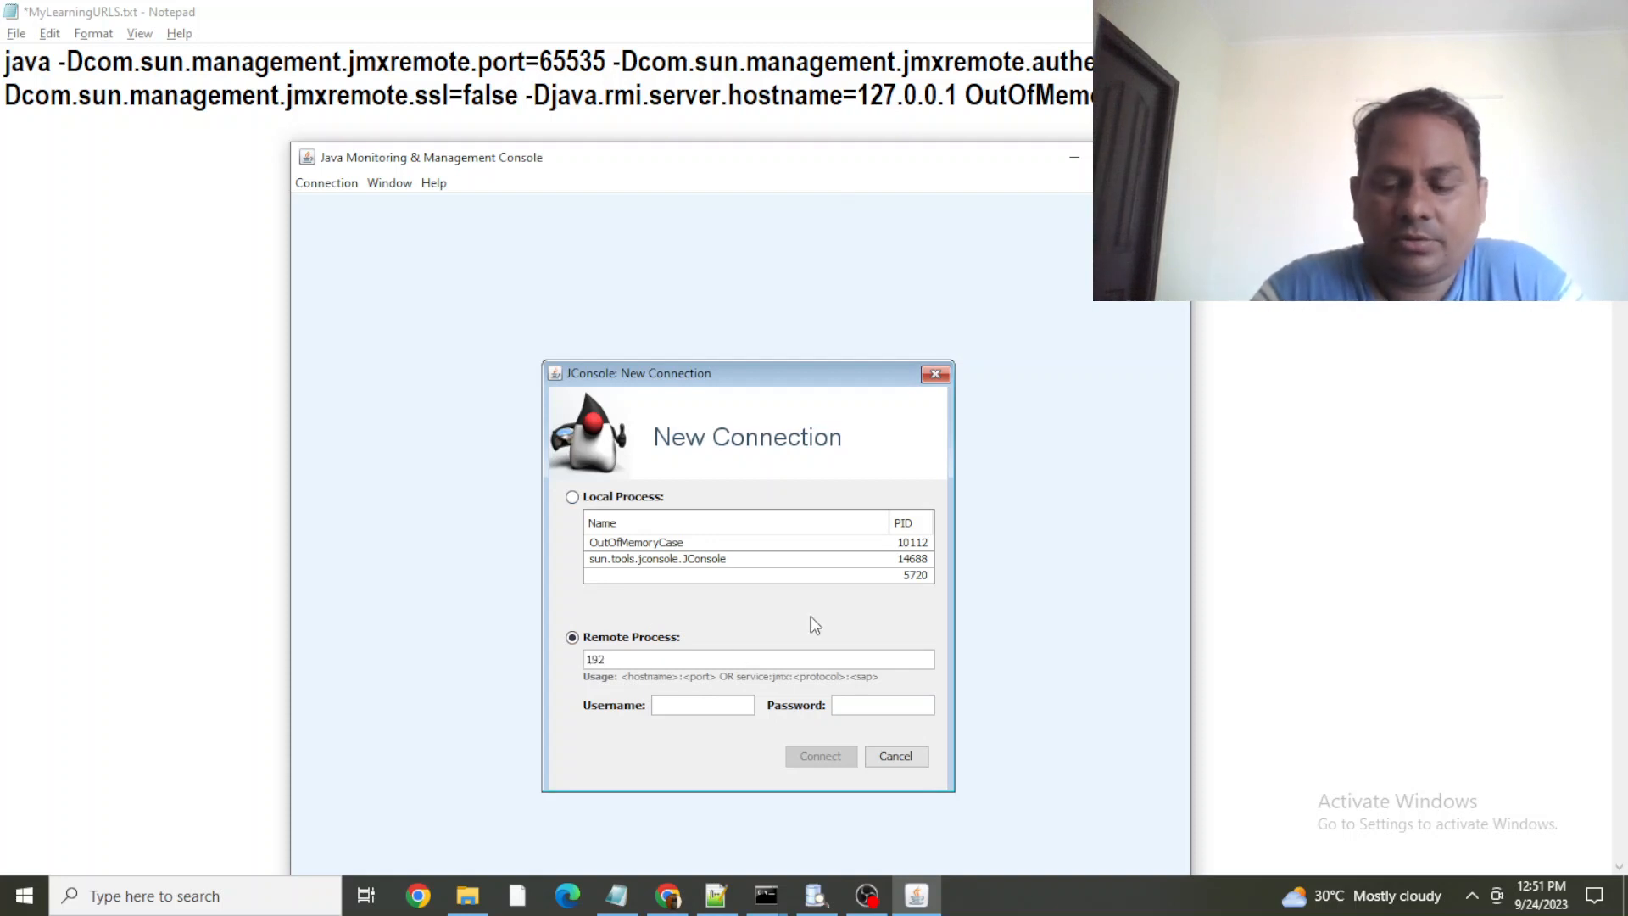
text(.168.)
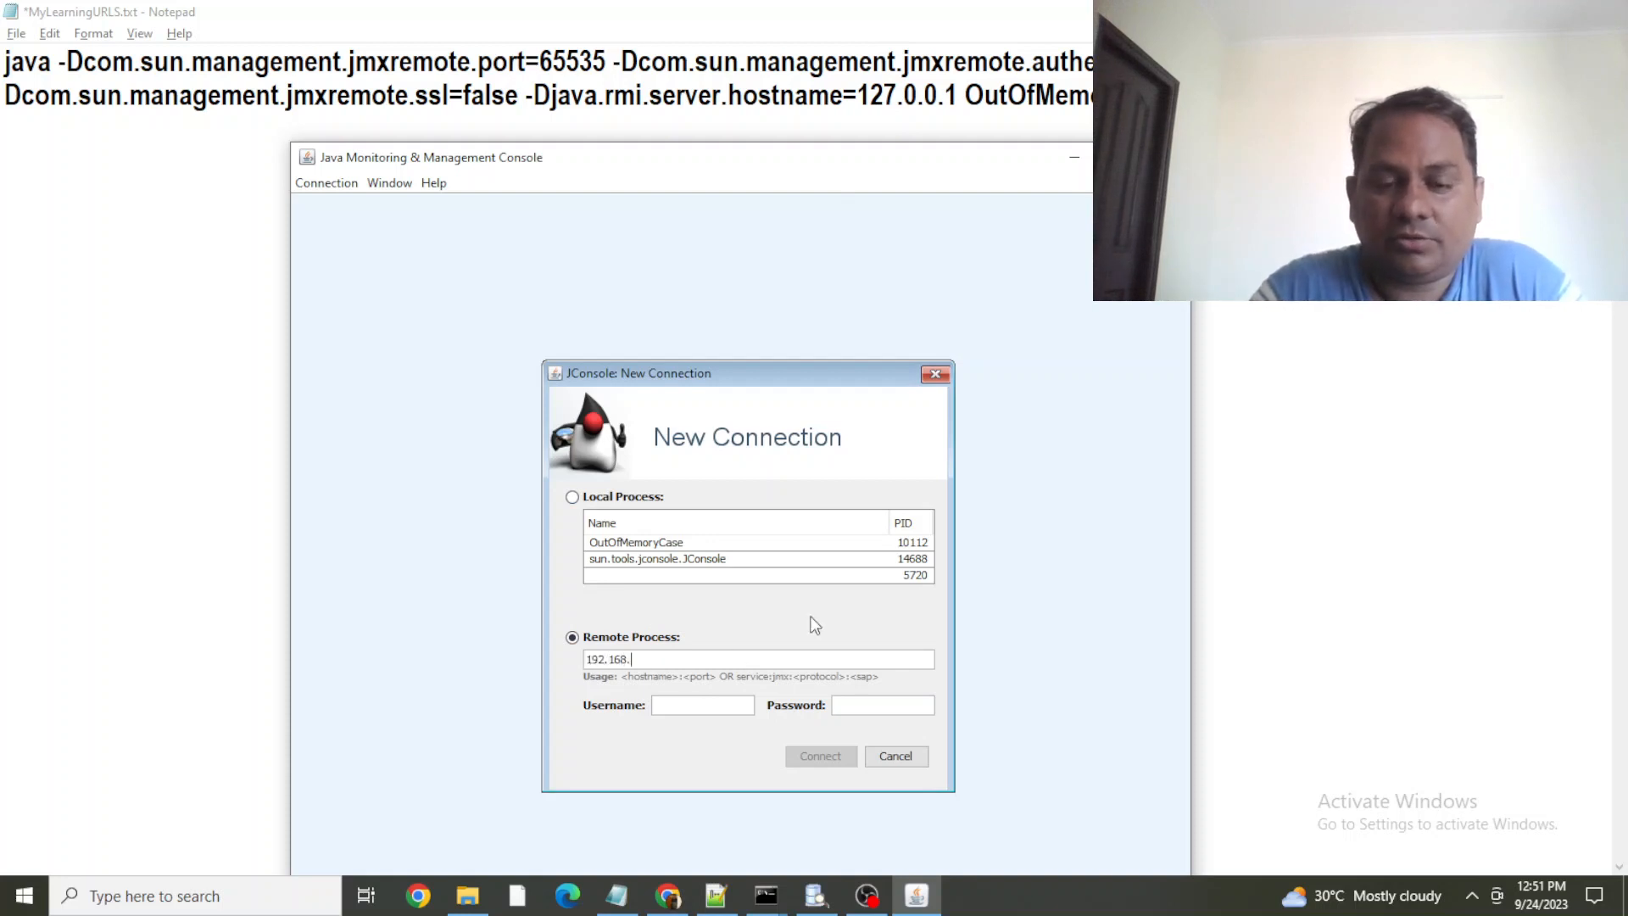
text(1.34)
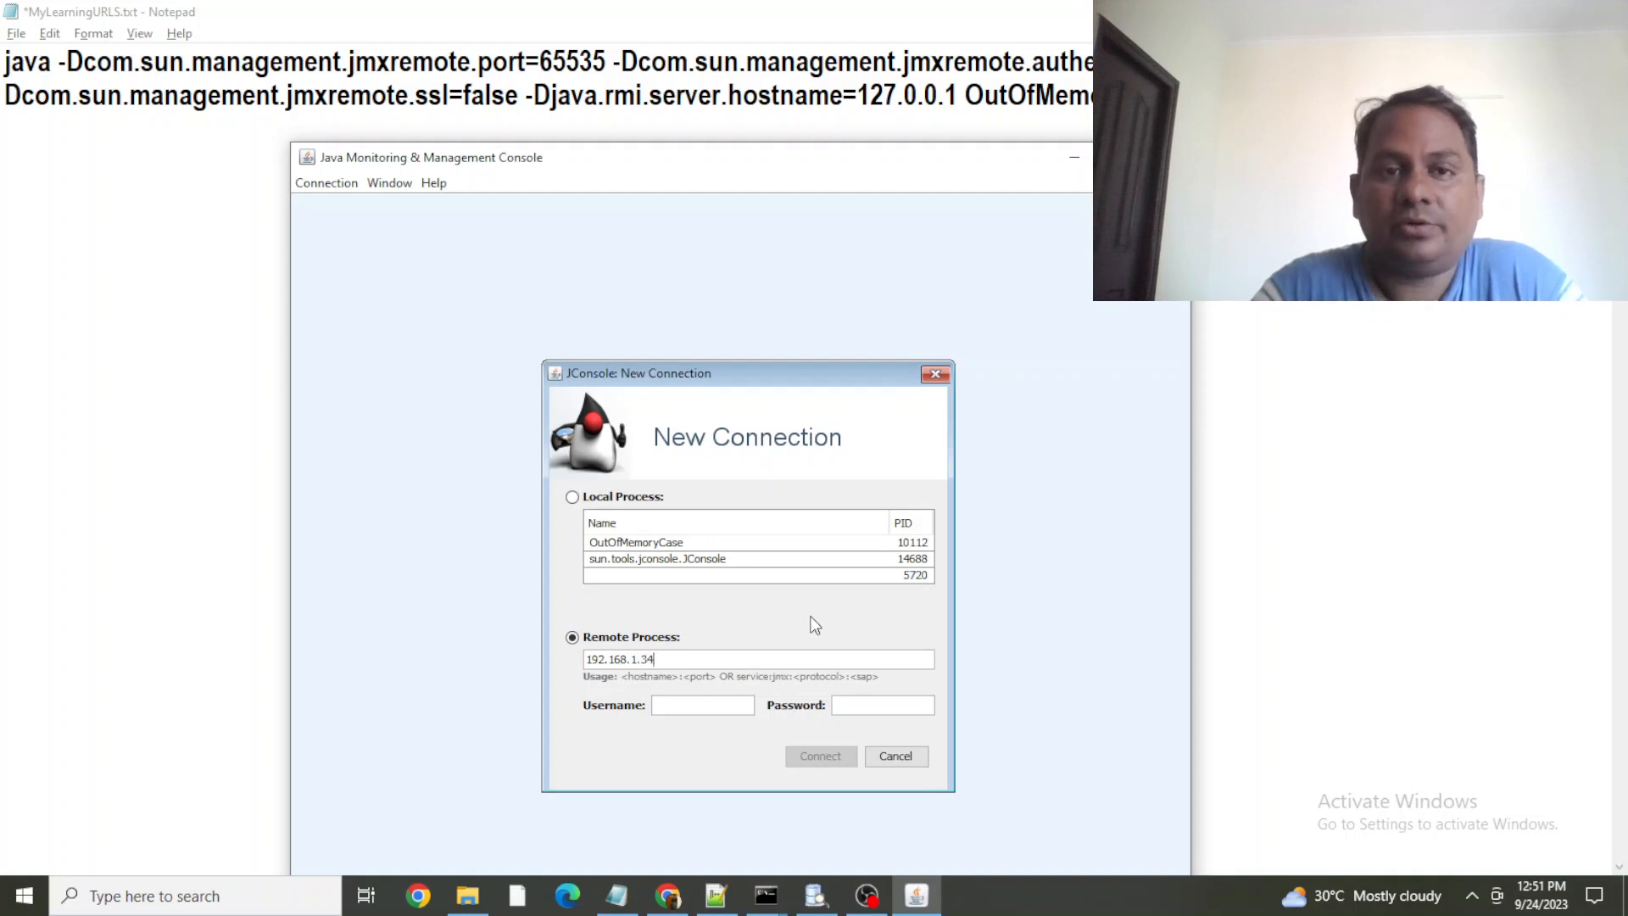
text(:)
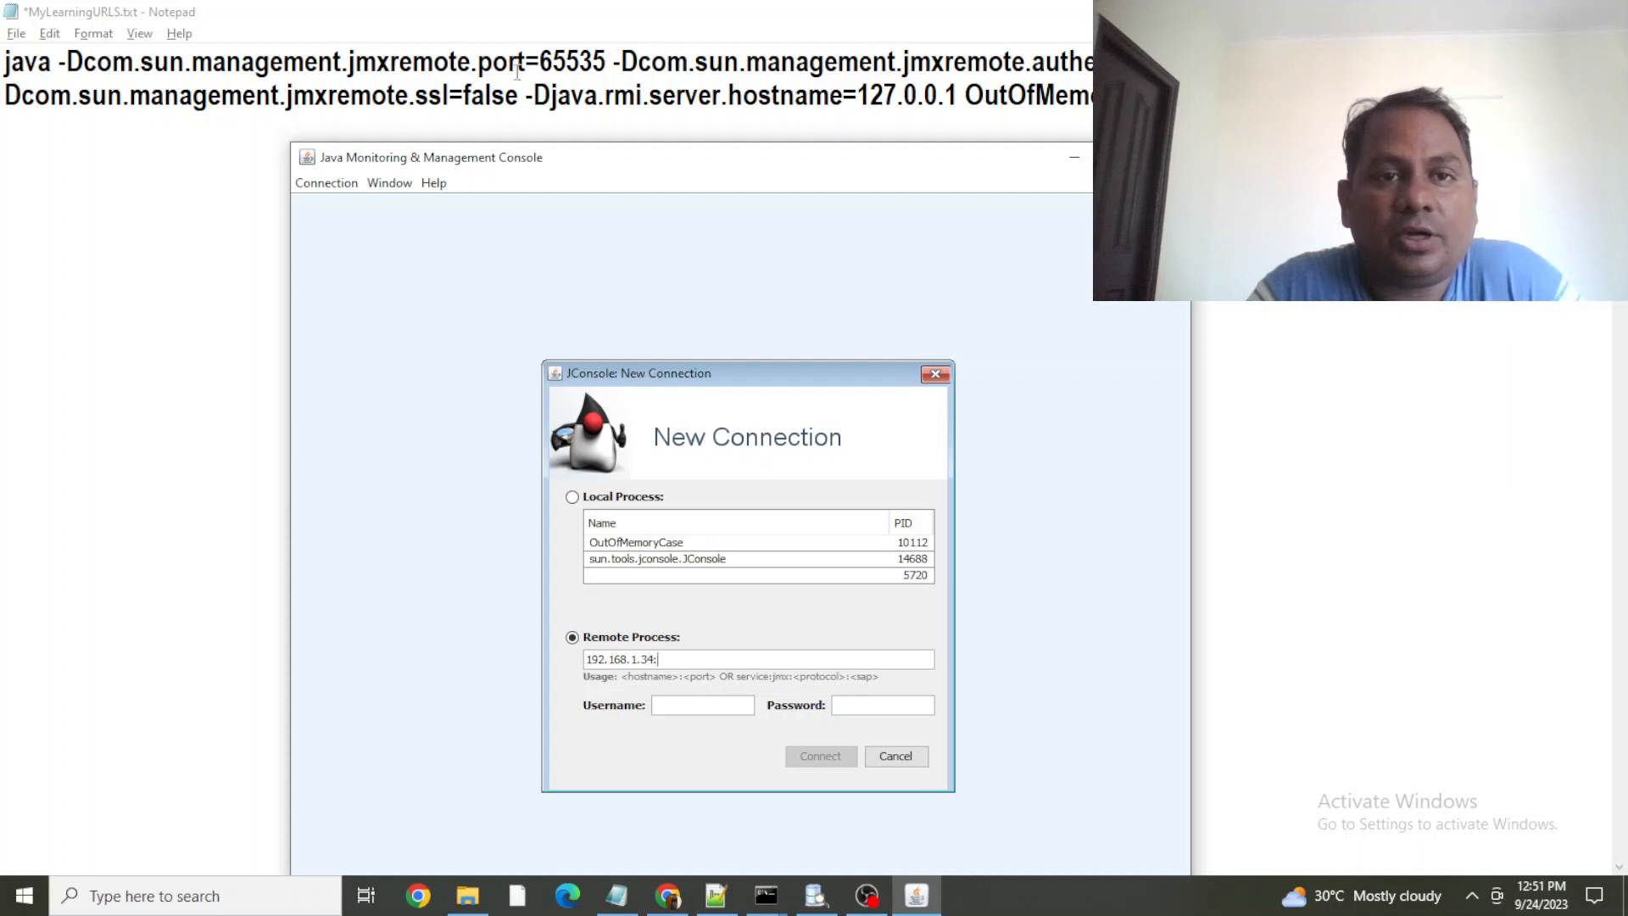
text(6)
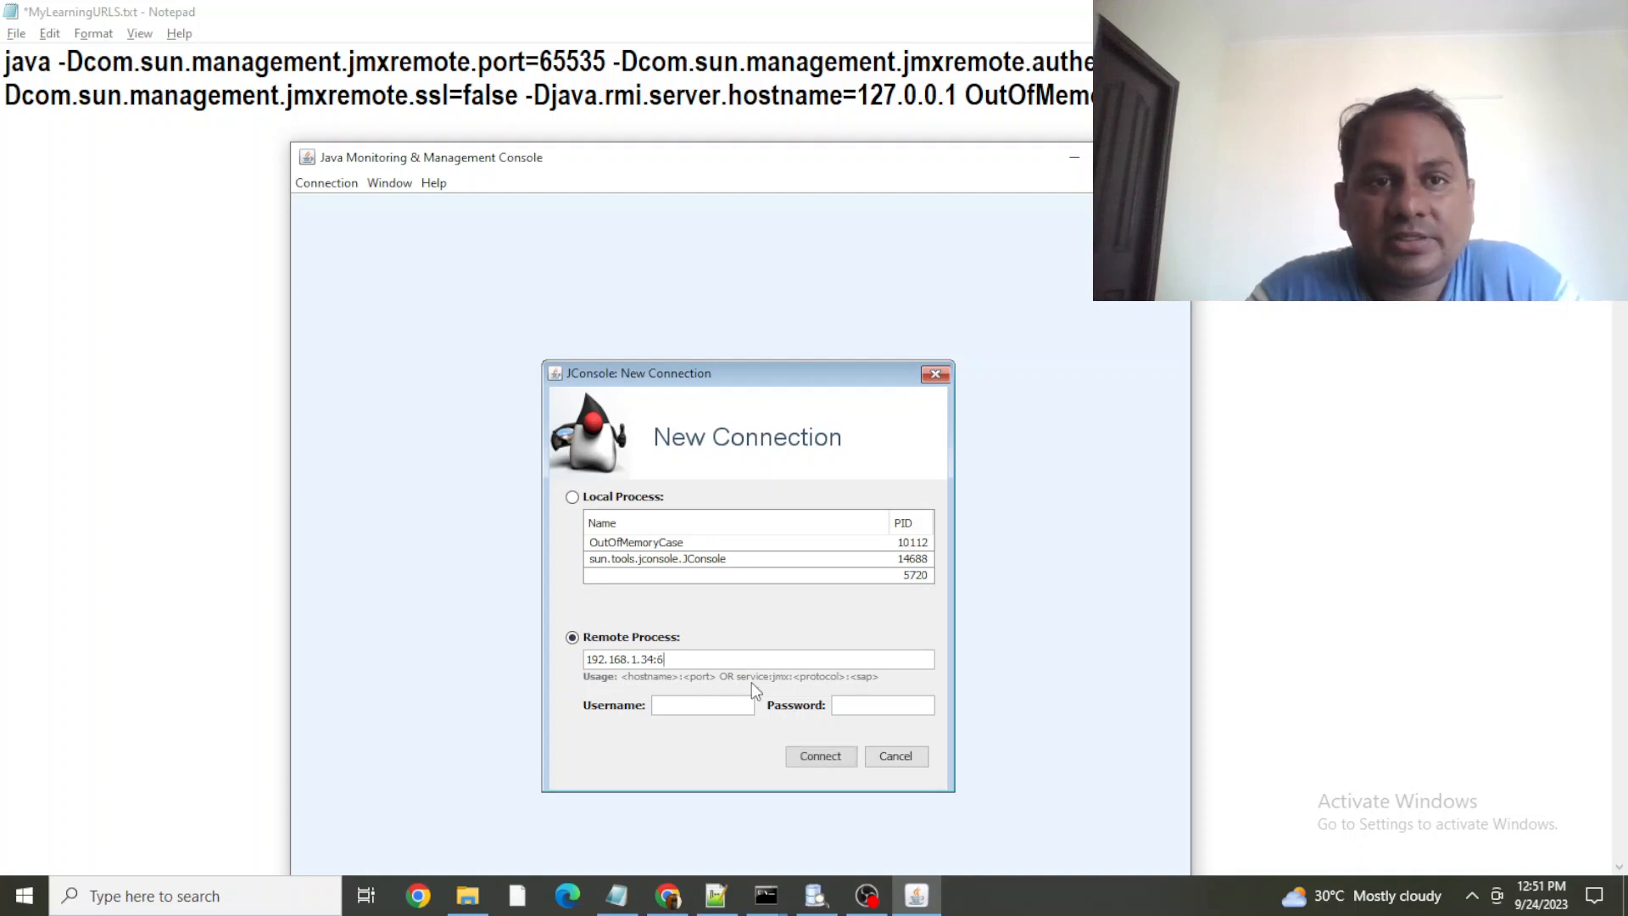
text(5535)
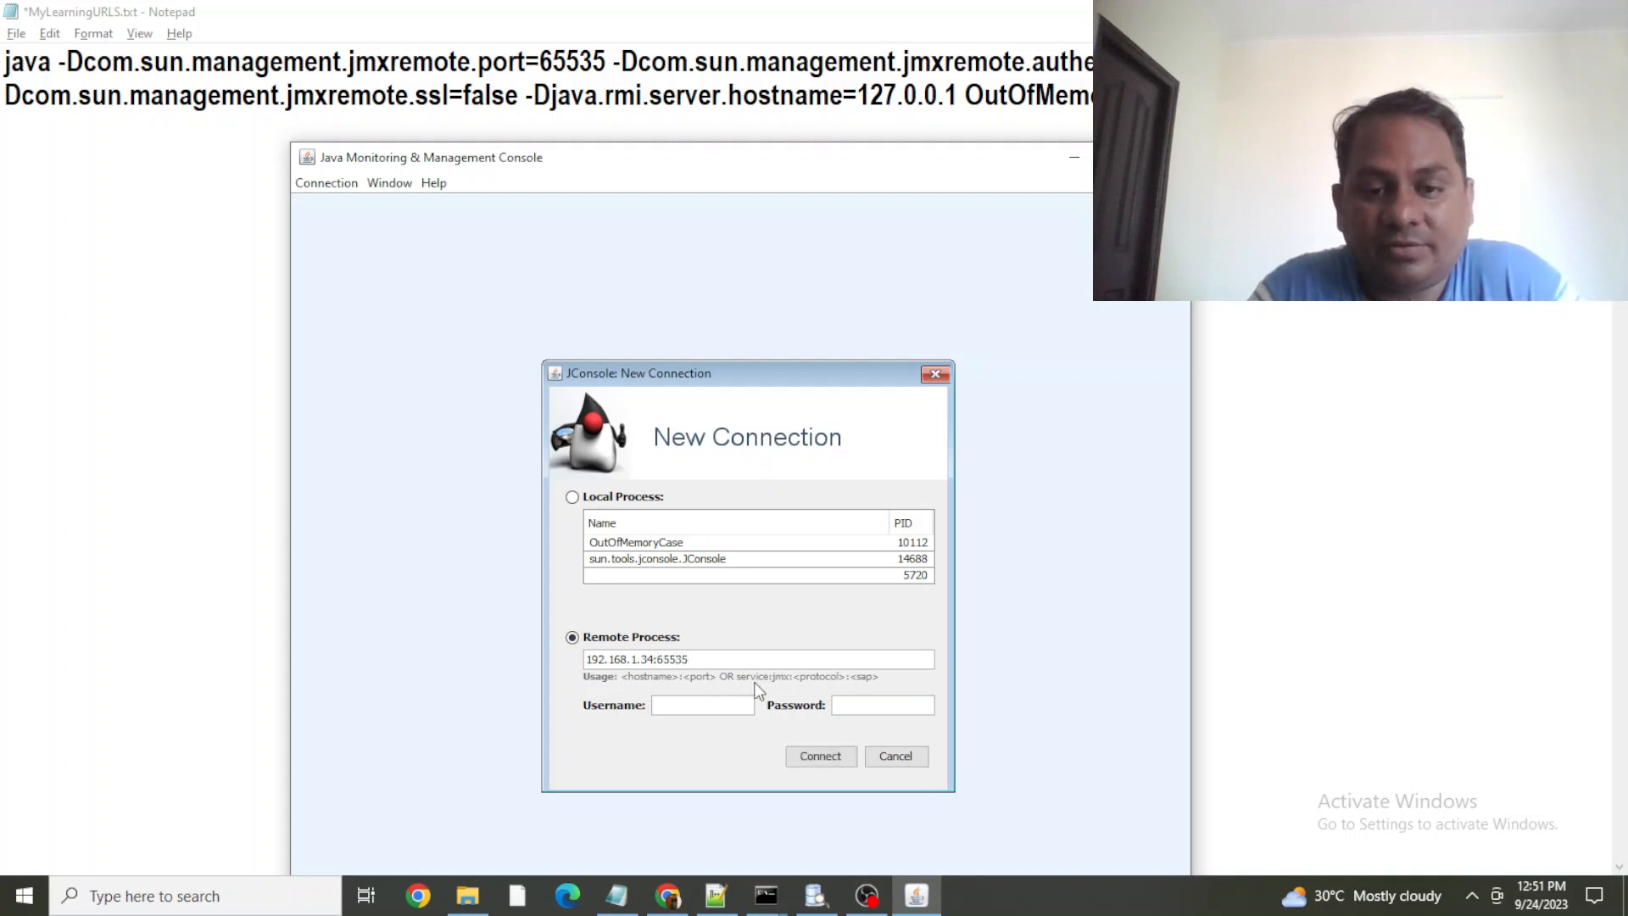
Connect to the remote process with an insecure connection and view its overview charts in the maximized console
click(819, 757)
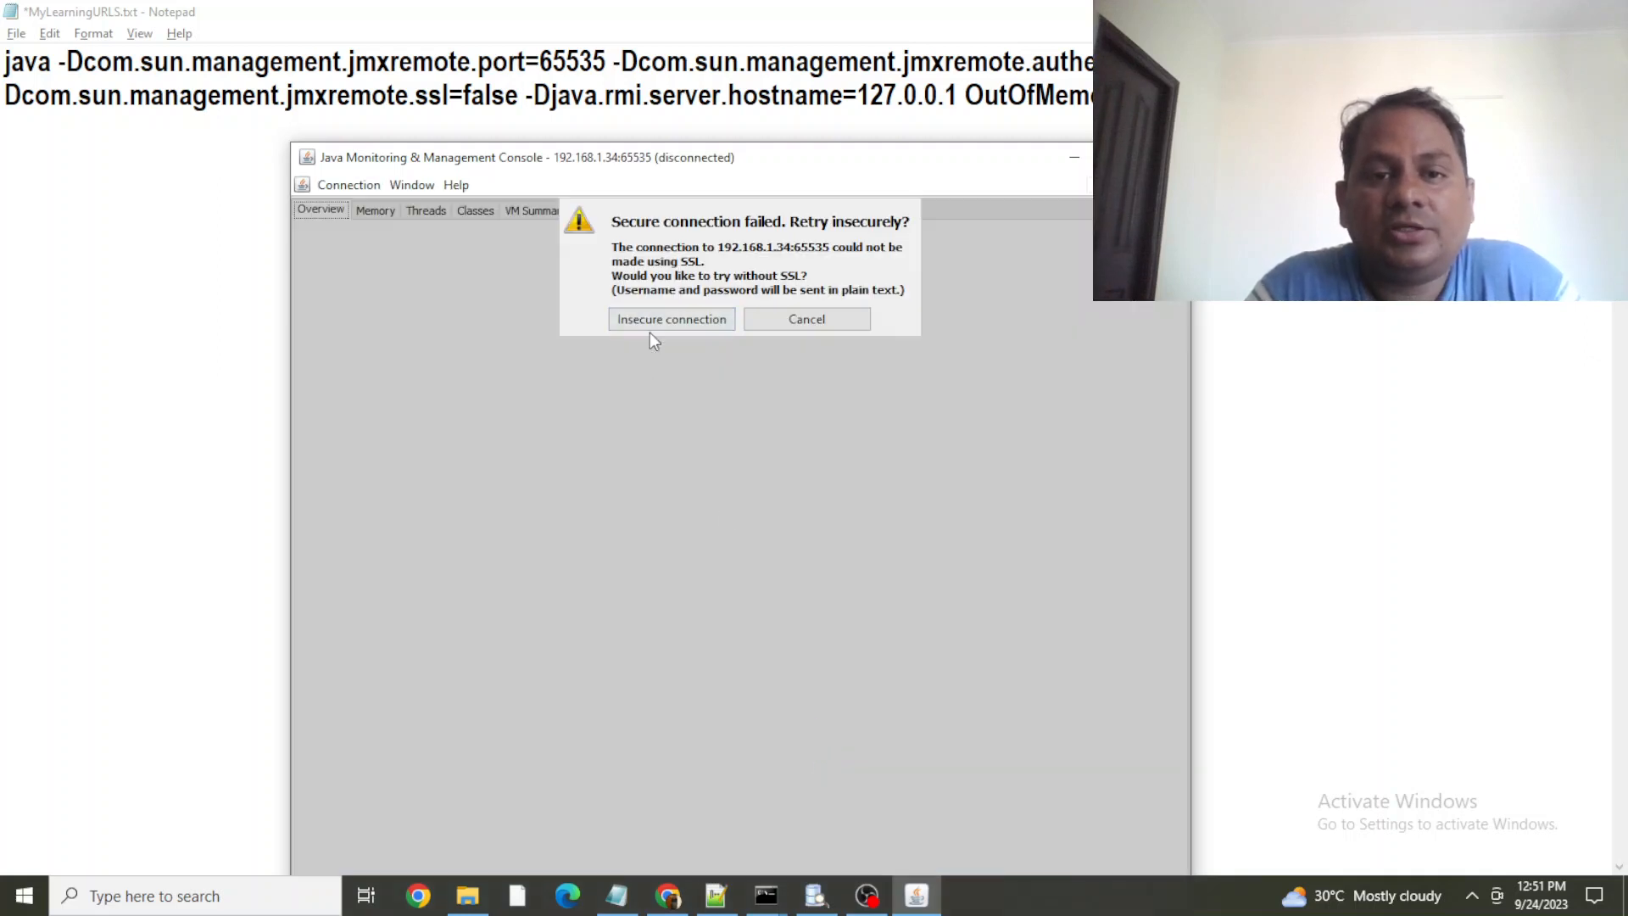
click(655, 323)
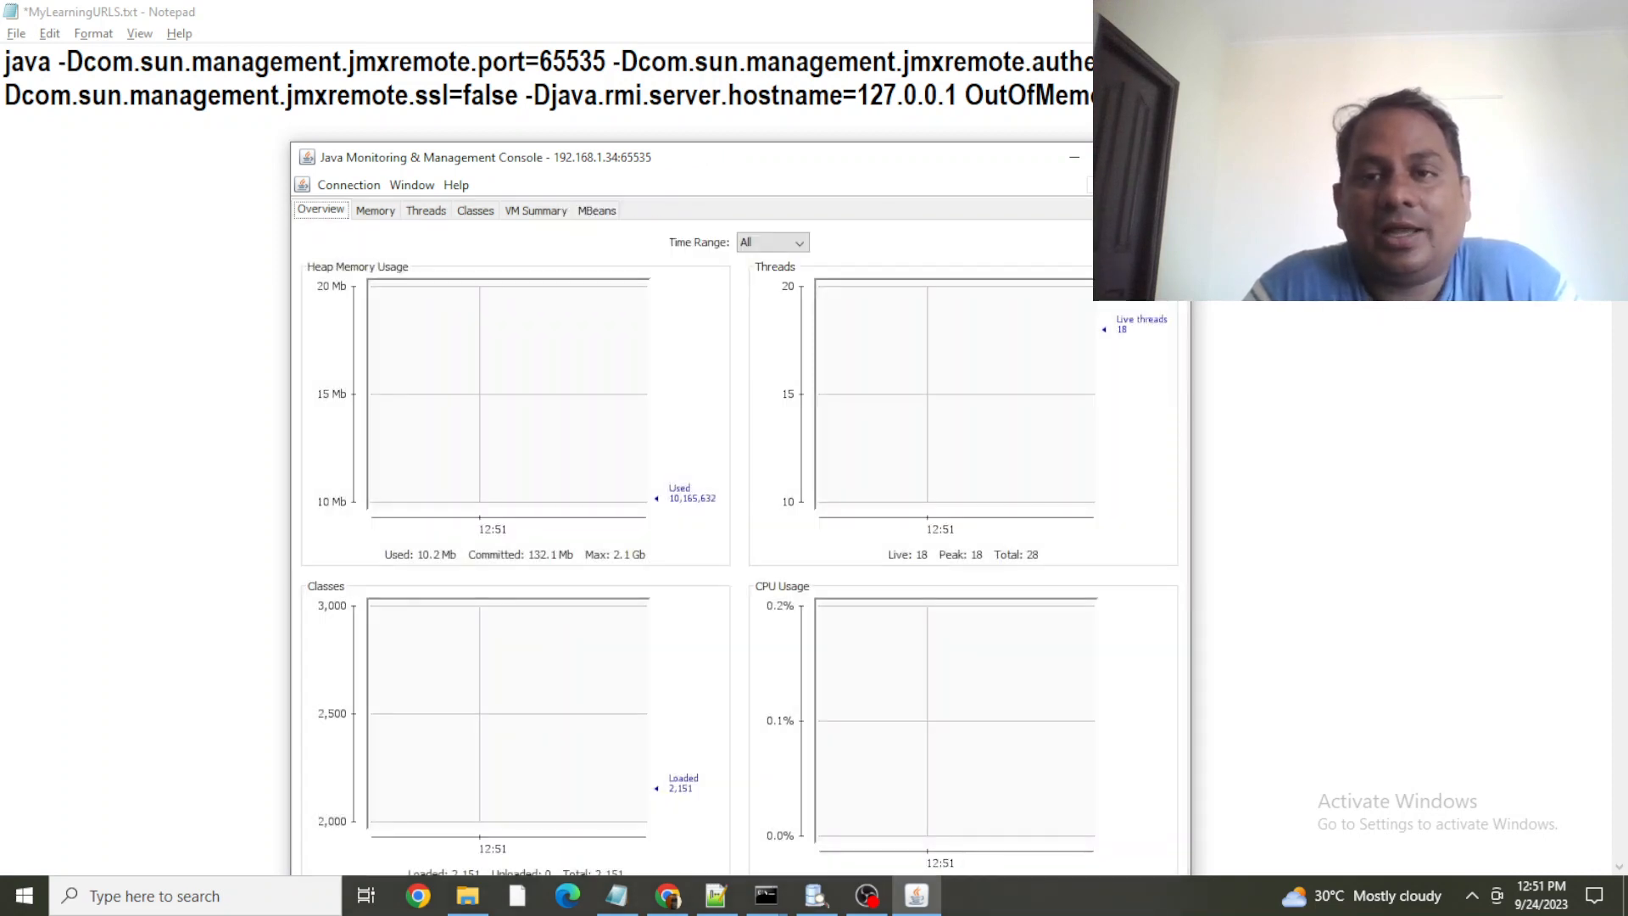
click(1122, 157)
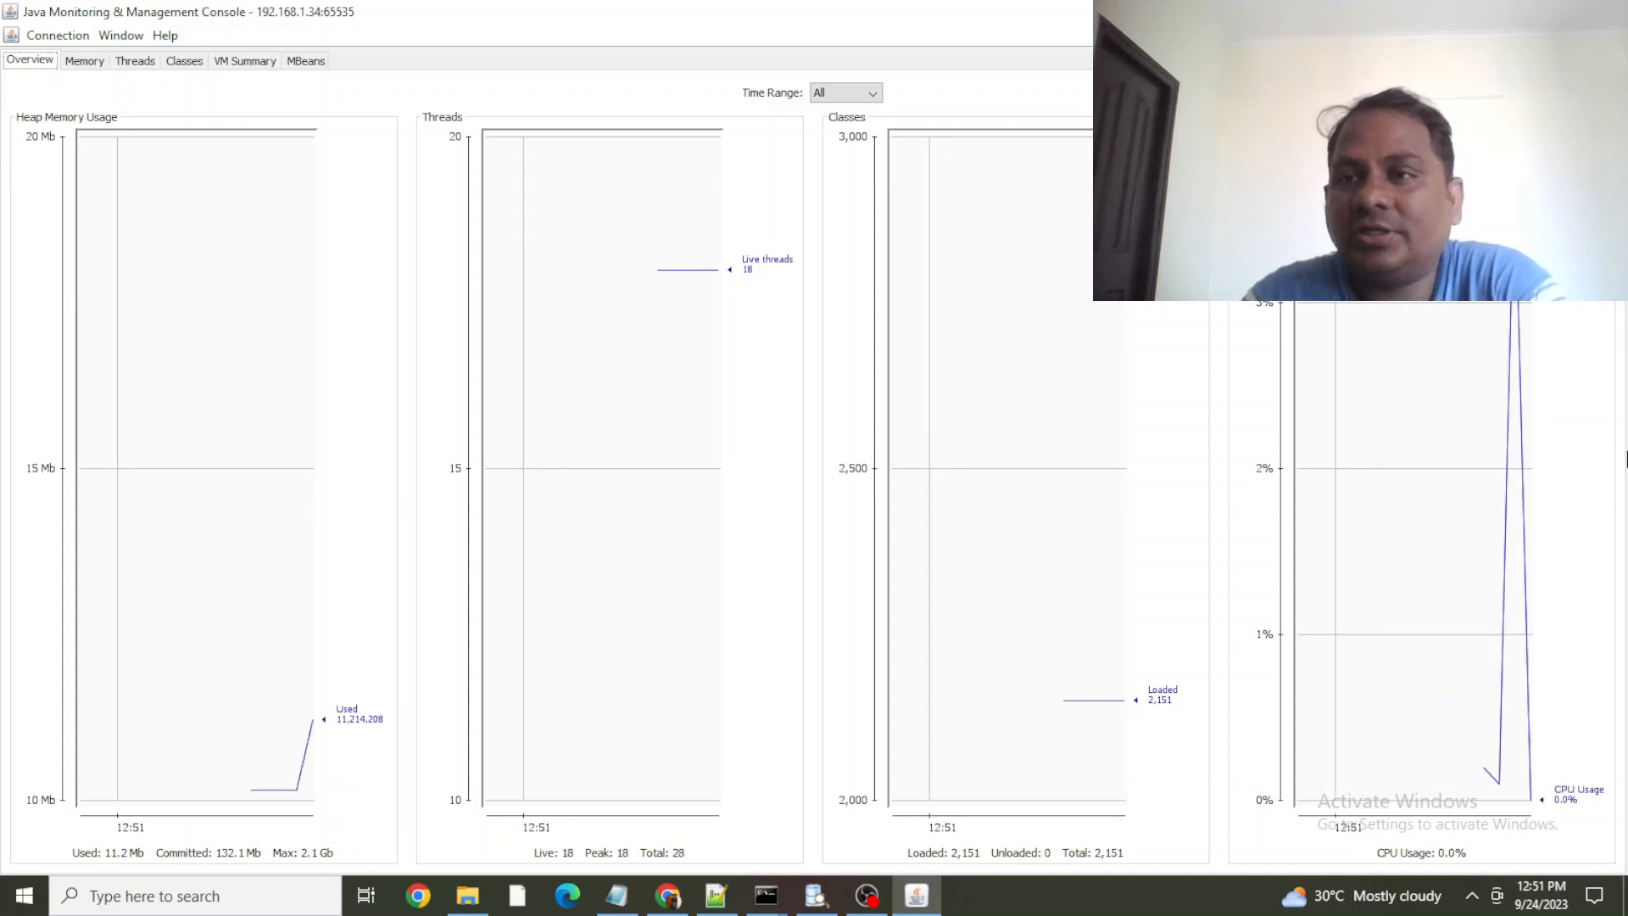
key(alt+Tab)
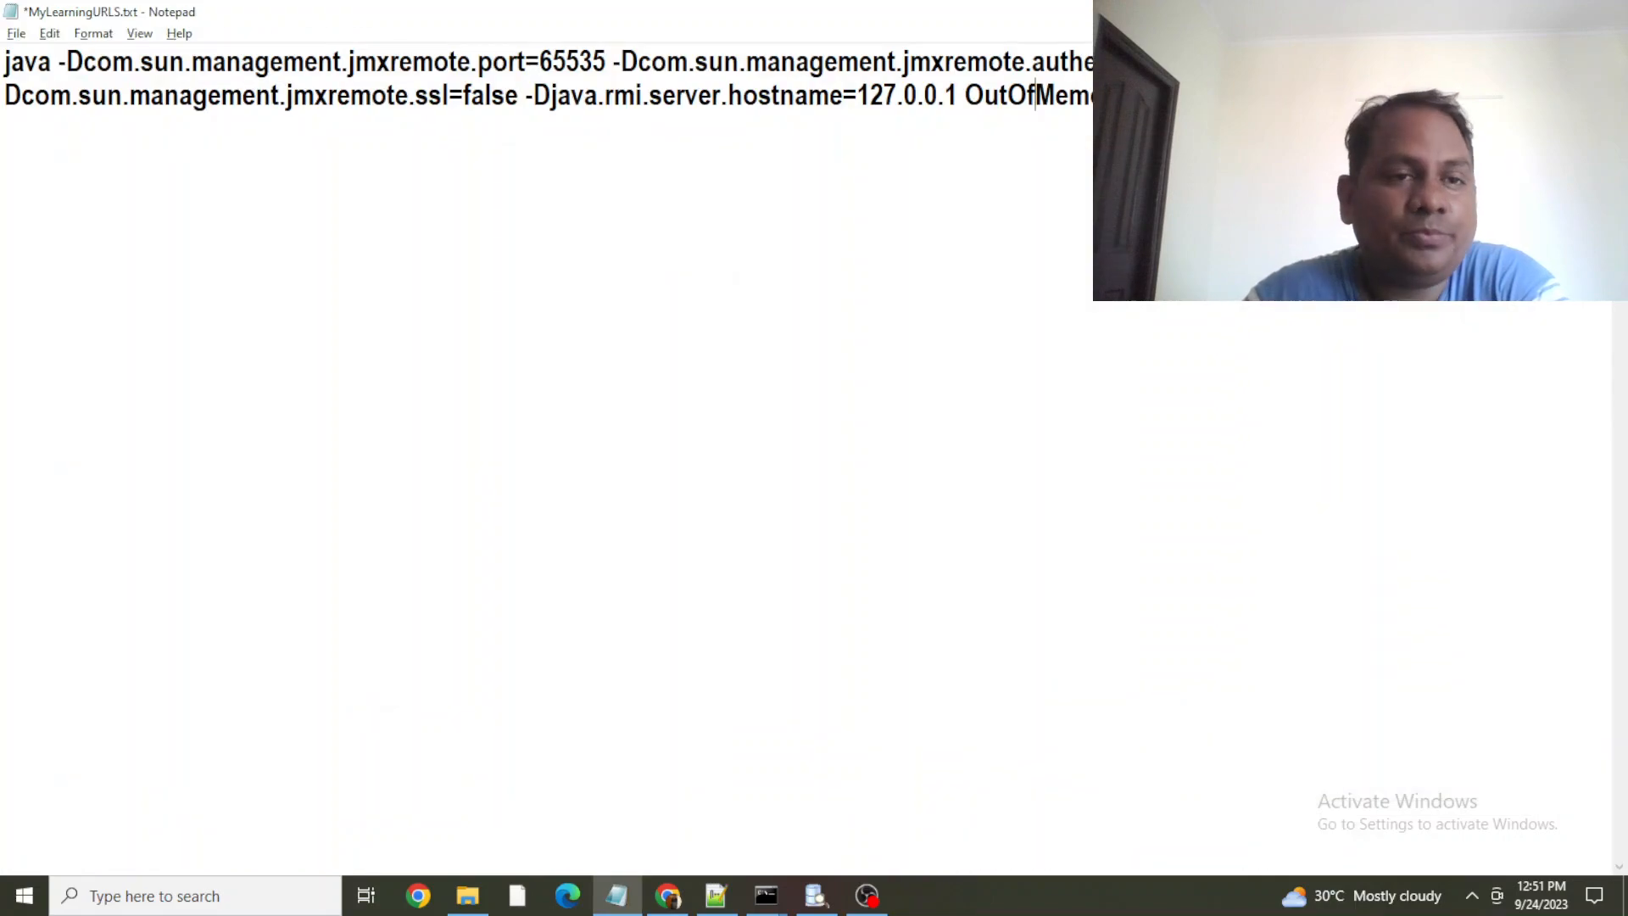
Switch to File Explorer and launch jvisualvm.exe from the jdk1.8.0_171 bin folder
key(alt+Tab)
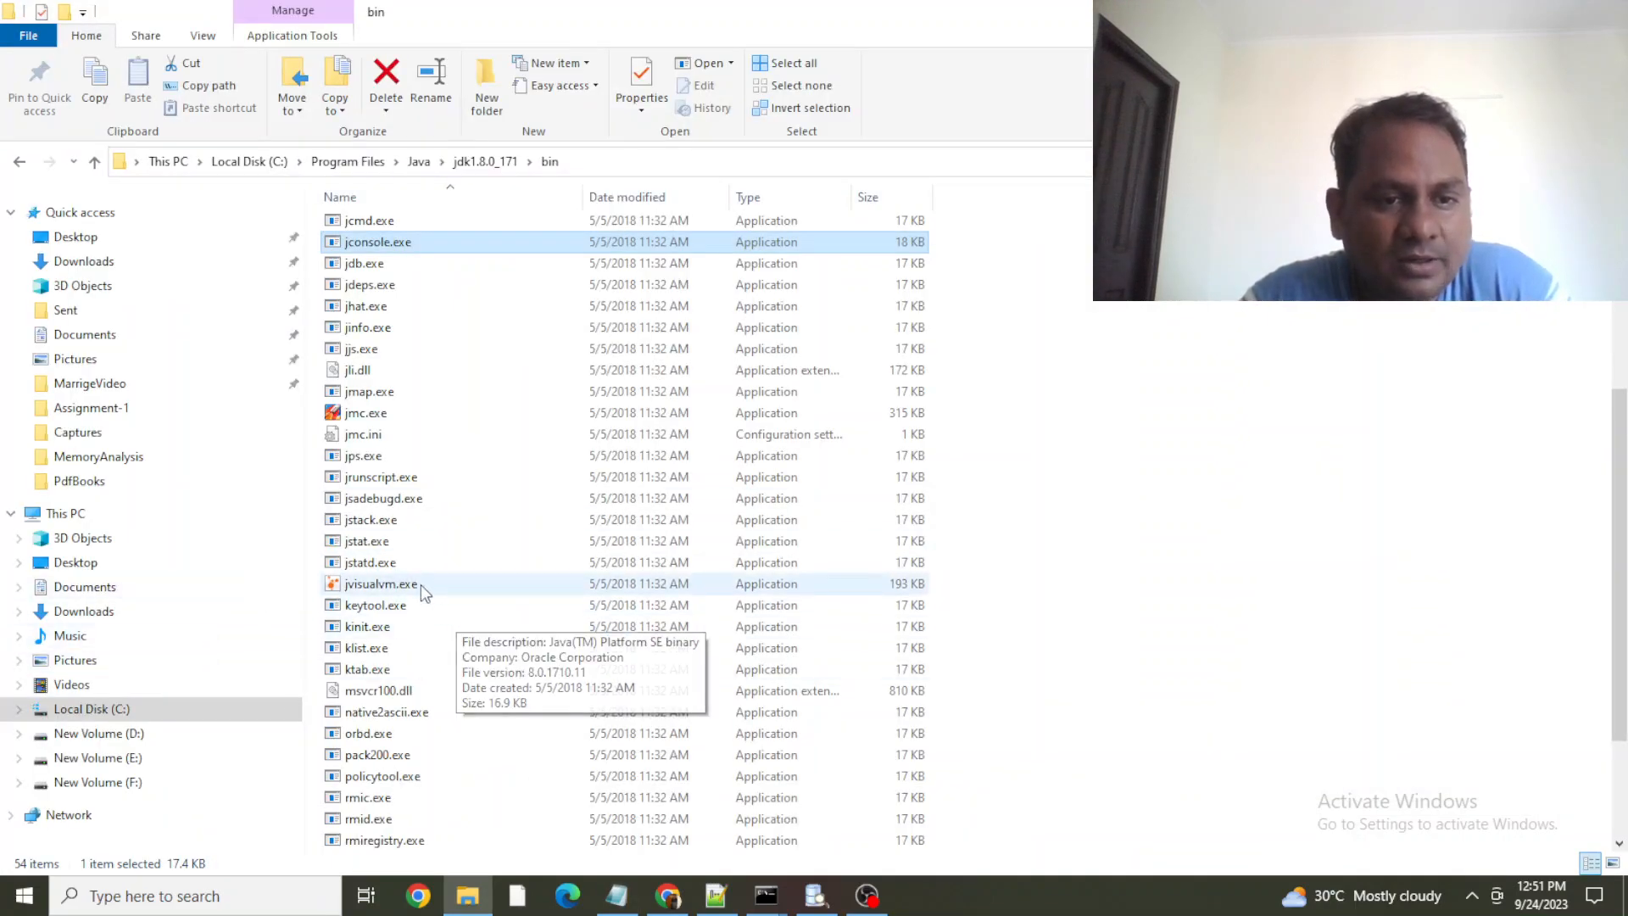
click(386, 586)
double_click(385, 586)
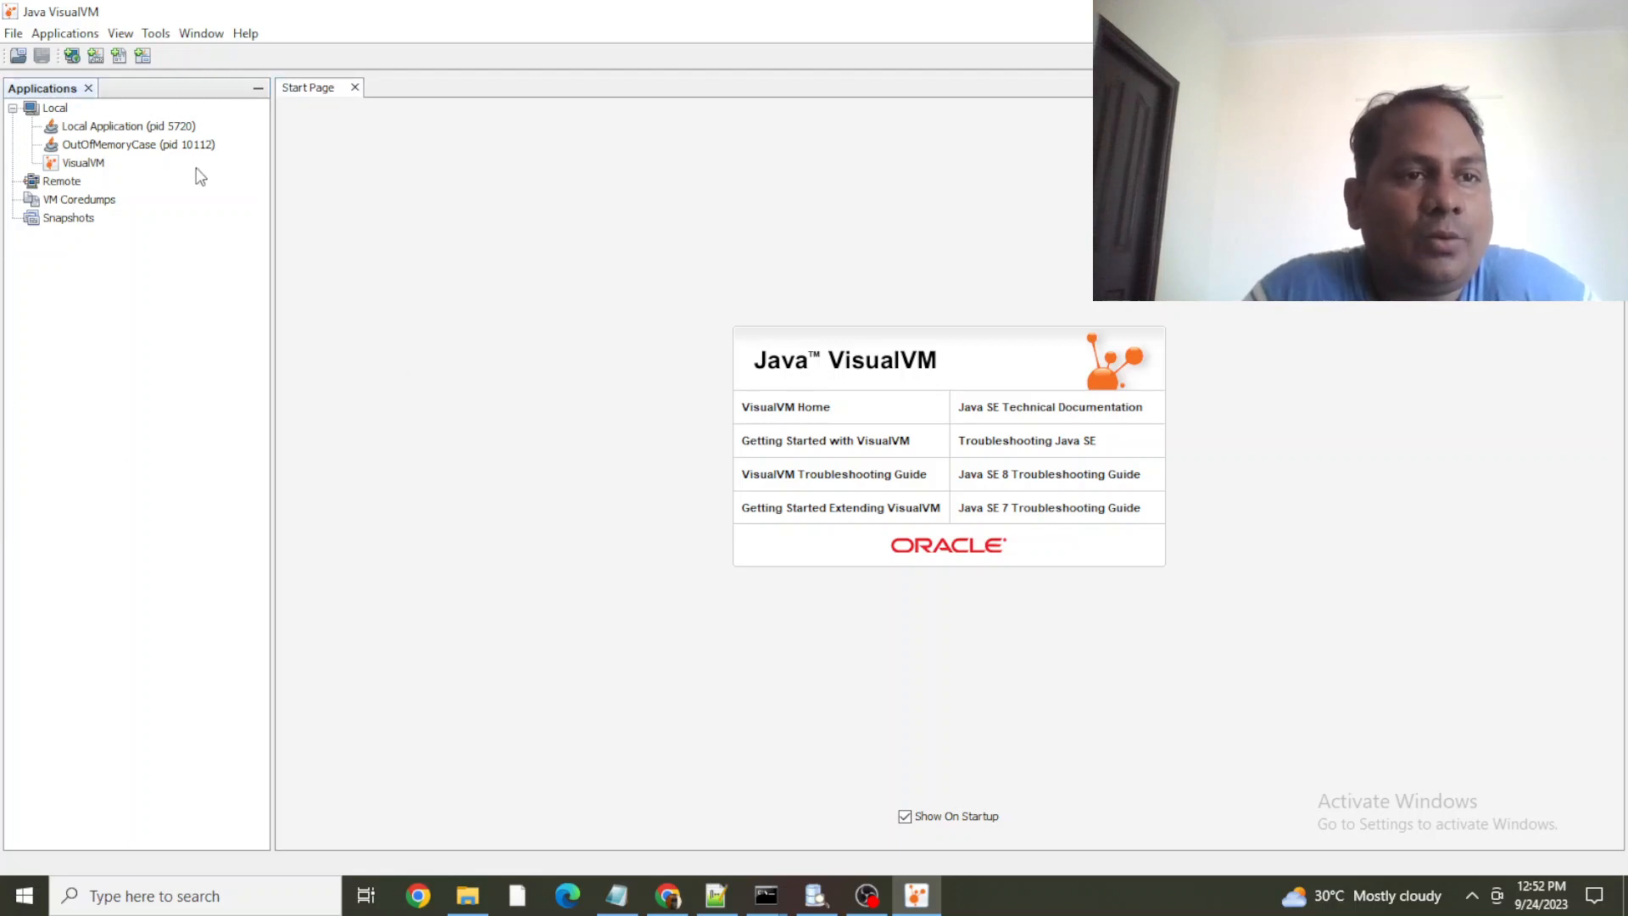
Open the local OutOfMemoryCase application for monitoring in Java VisualVM
click(95, 125)
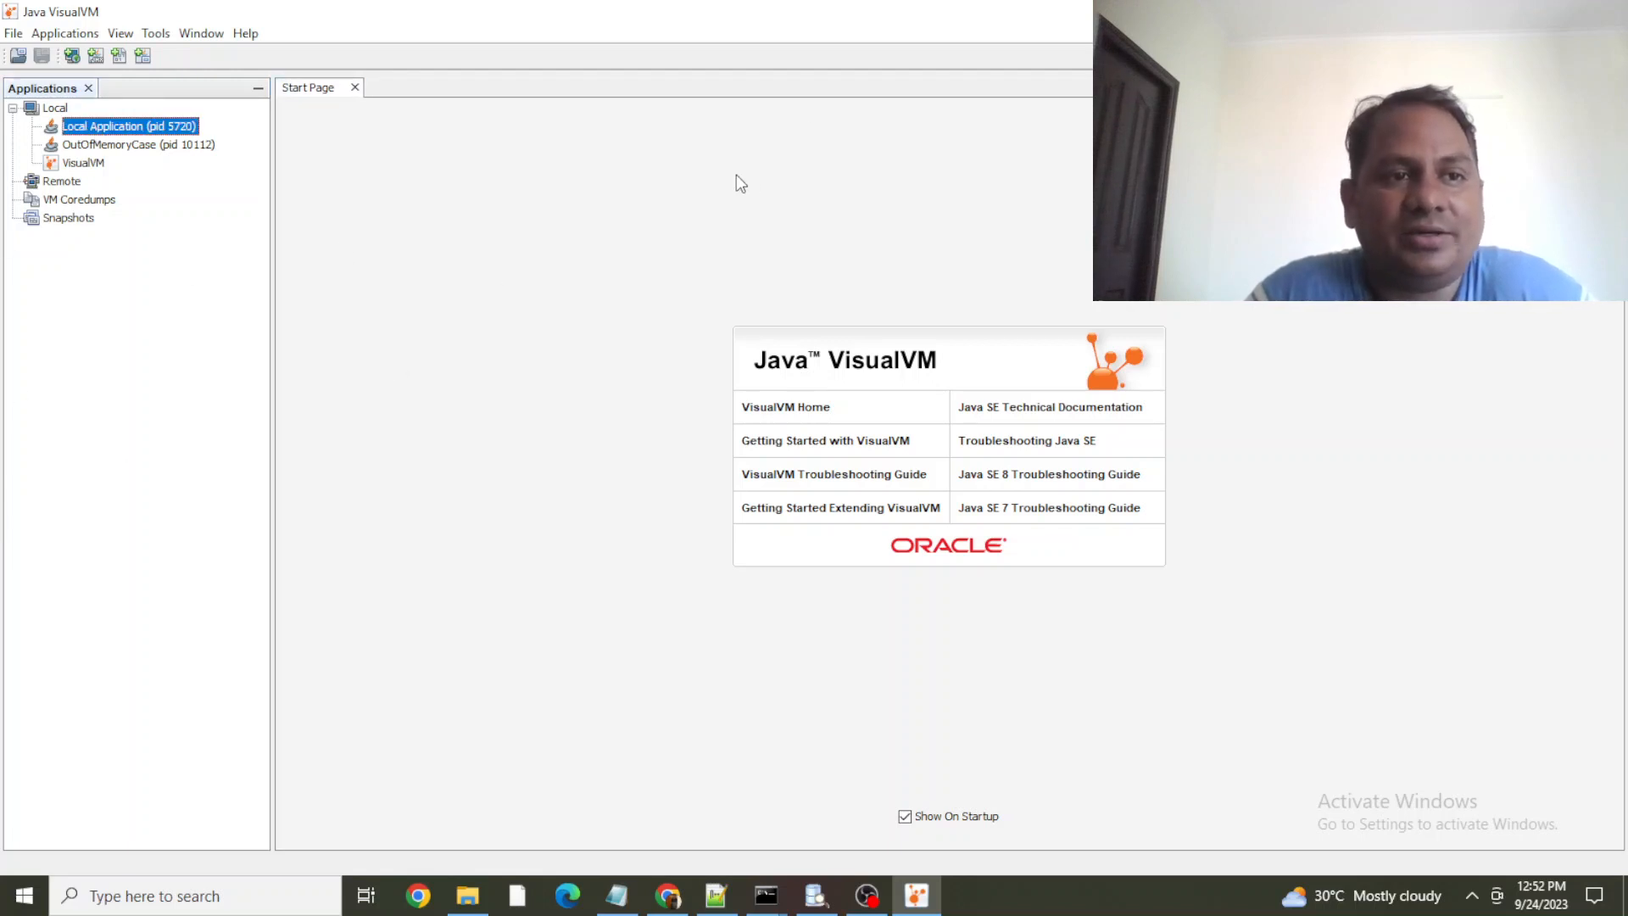
click(127, 146)
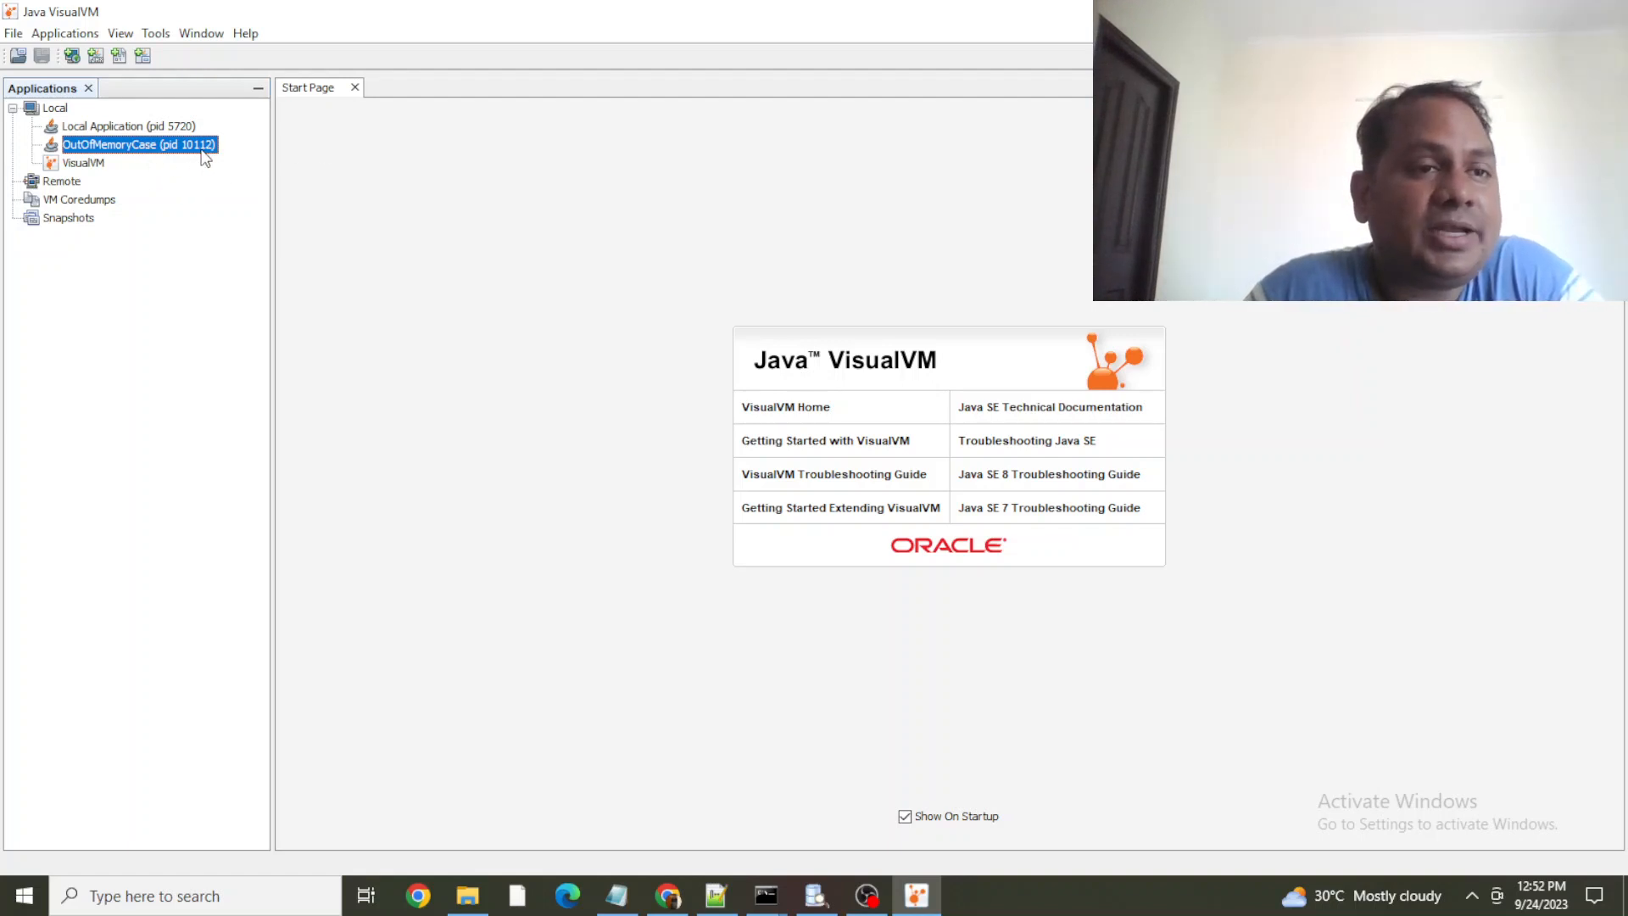
right_click(142, 145)
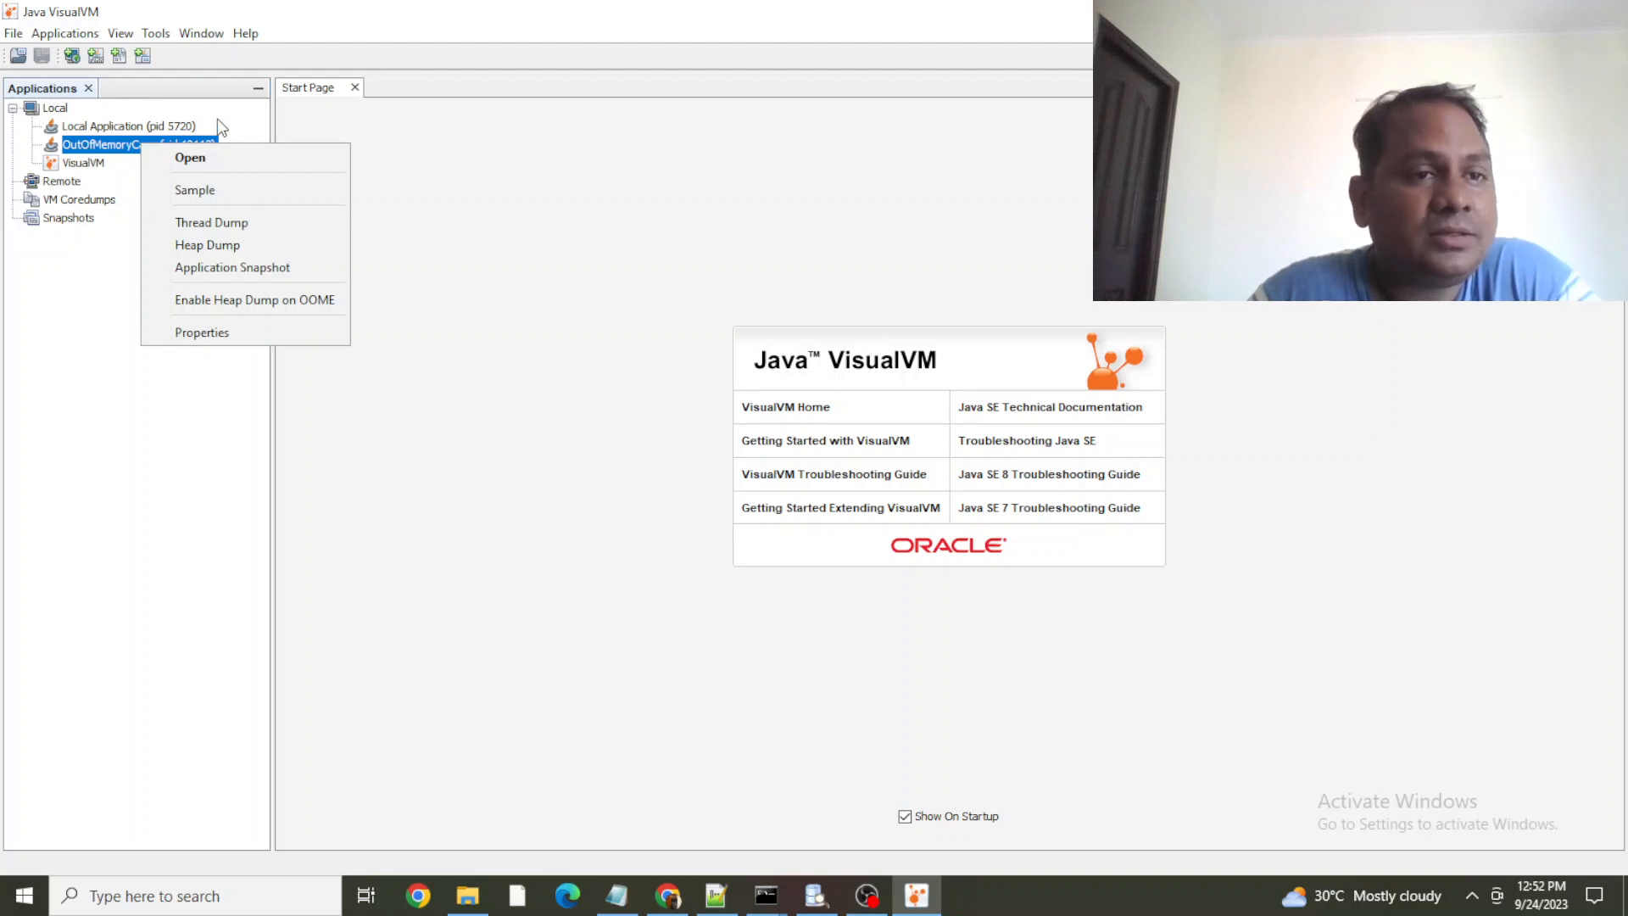
click(108, 148)
double_click(107, 149)
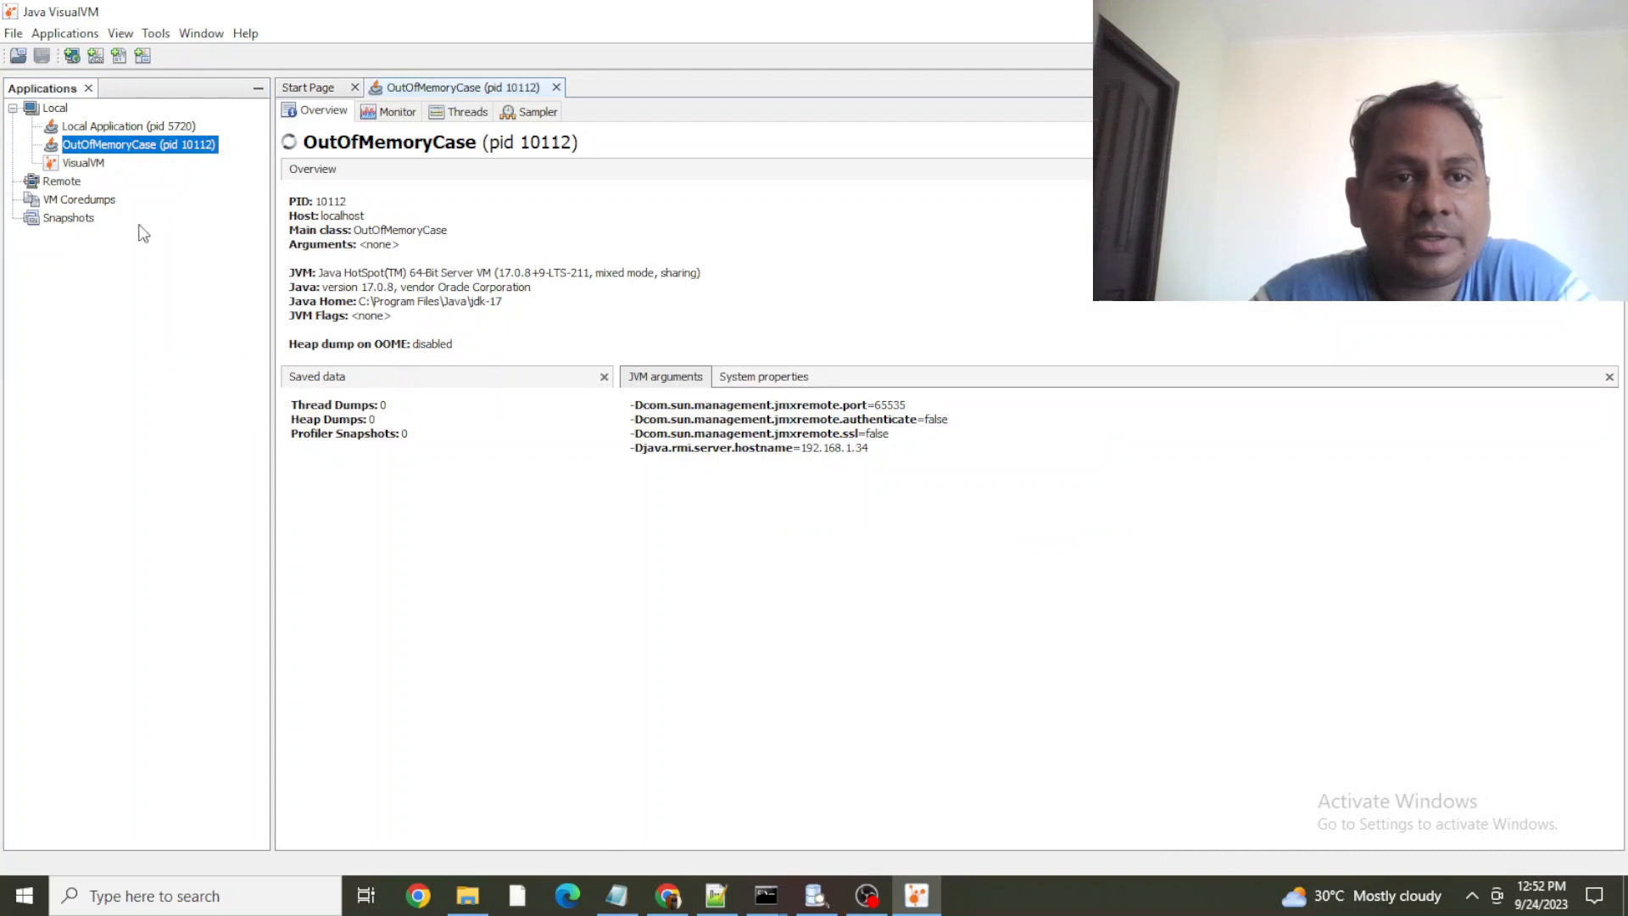
Examine the OutOfMemoryCase monitoring charts, its thread timeline and the available sampler options
click(398, 112)
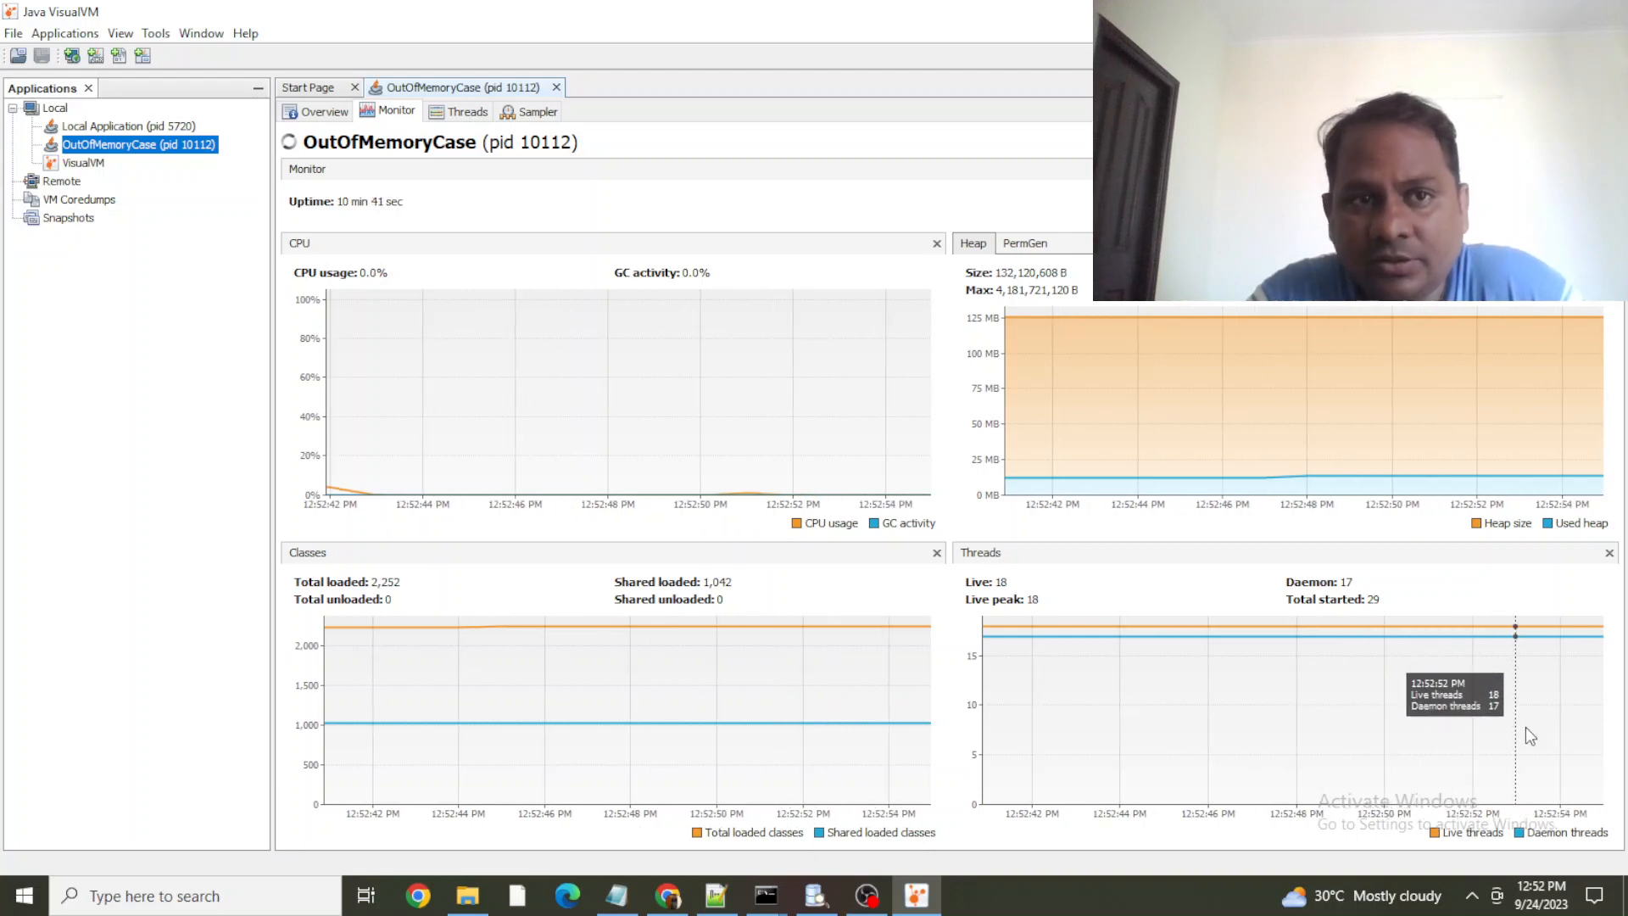
click(464, 116)
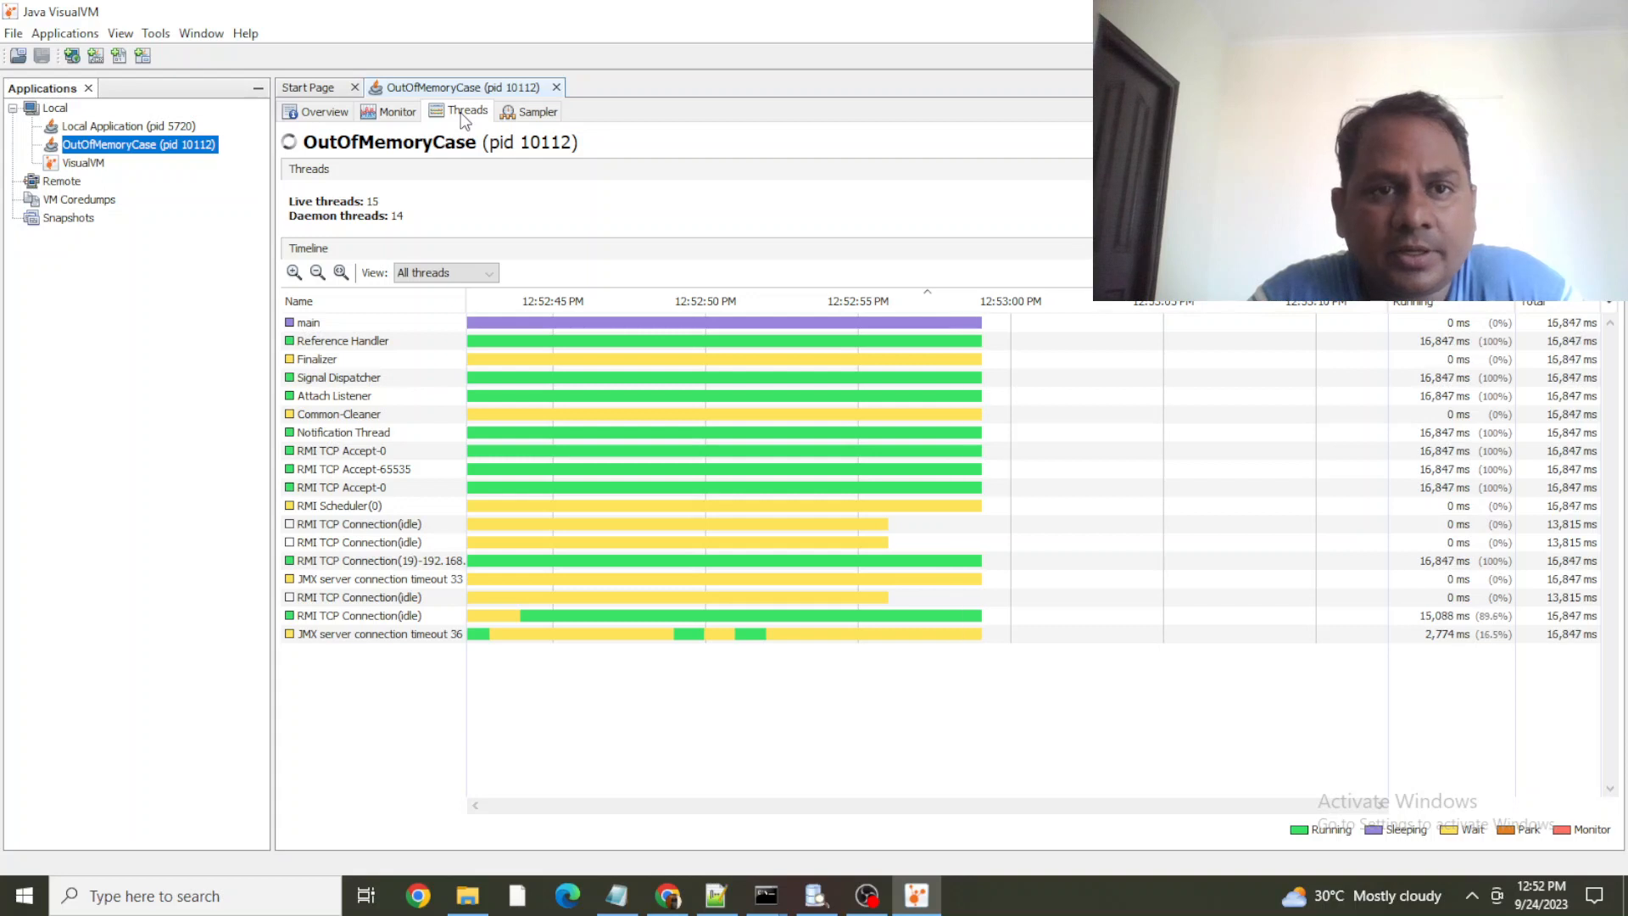
click(537, 112)
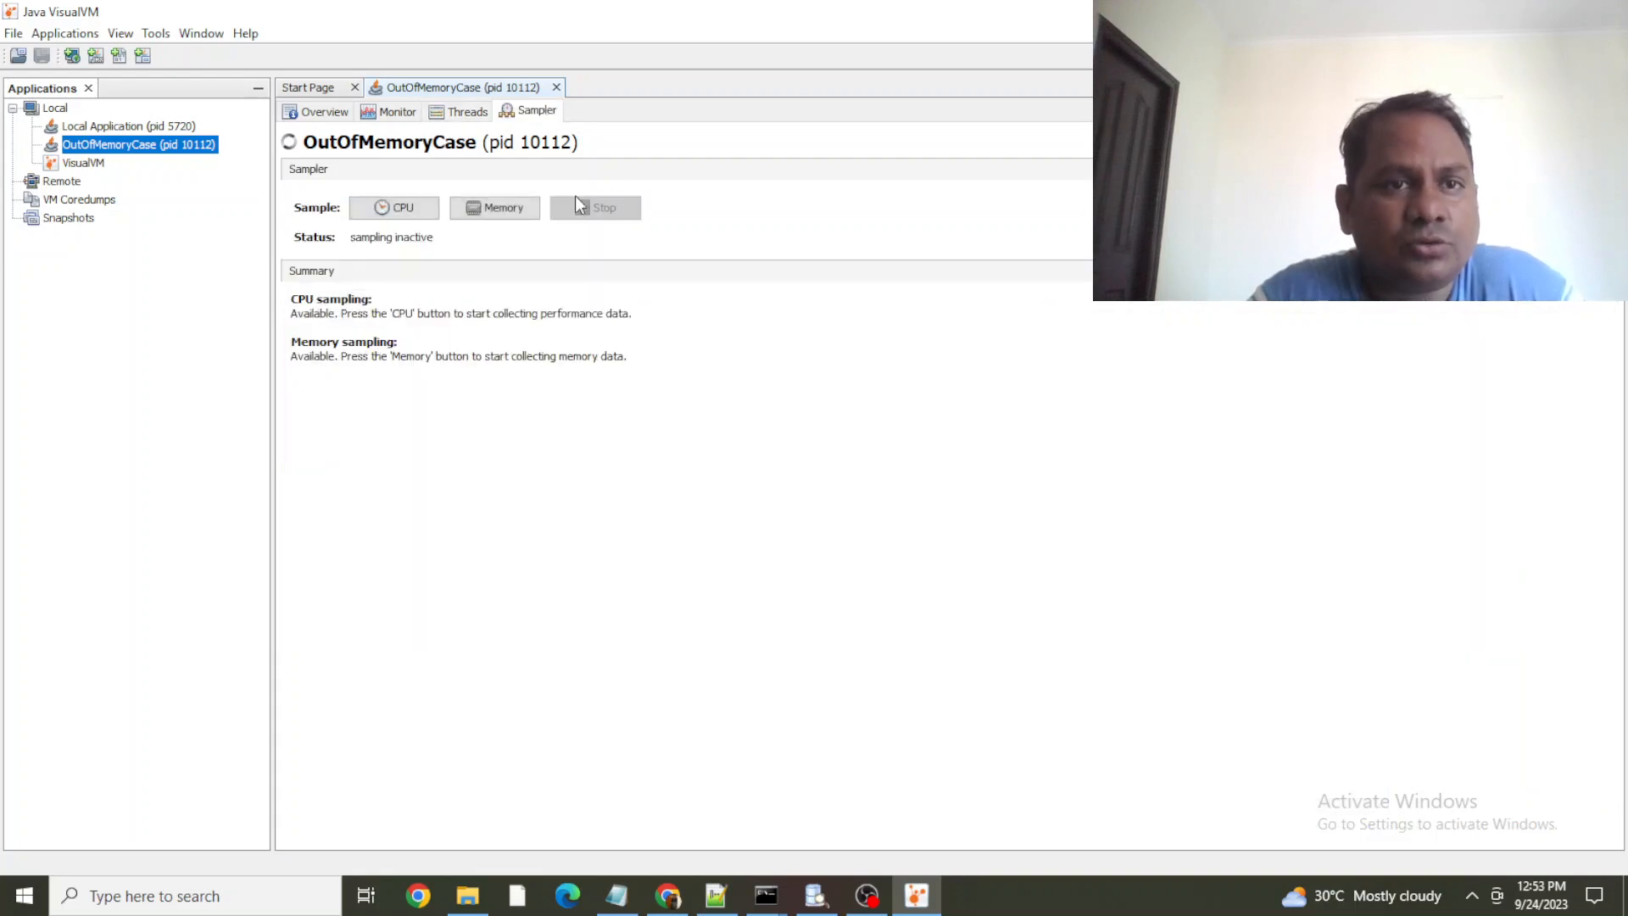
Review the JVM arguments and system properties of OutOfMemoryCase, and return to its monitoring charts
click(313, 115)
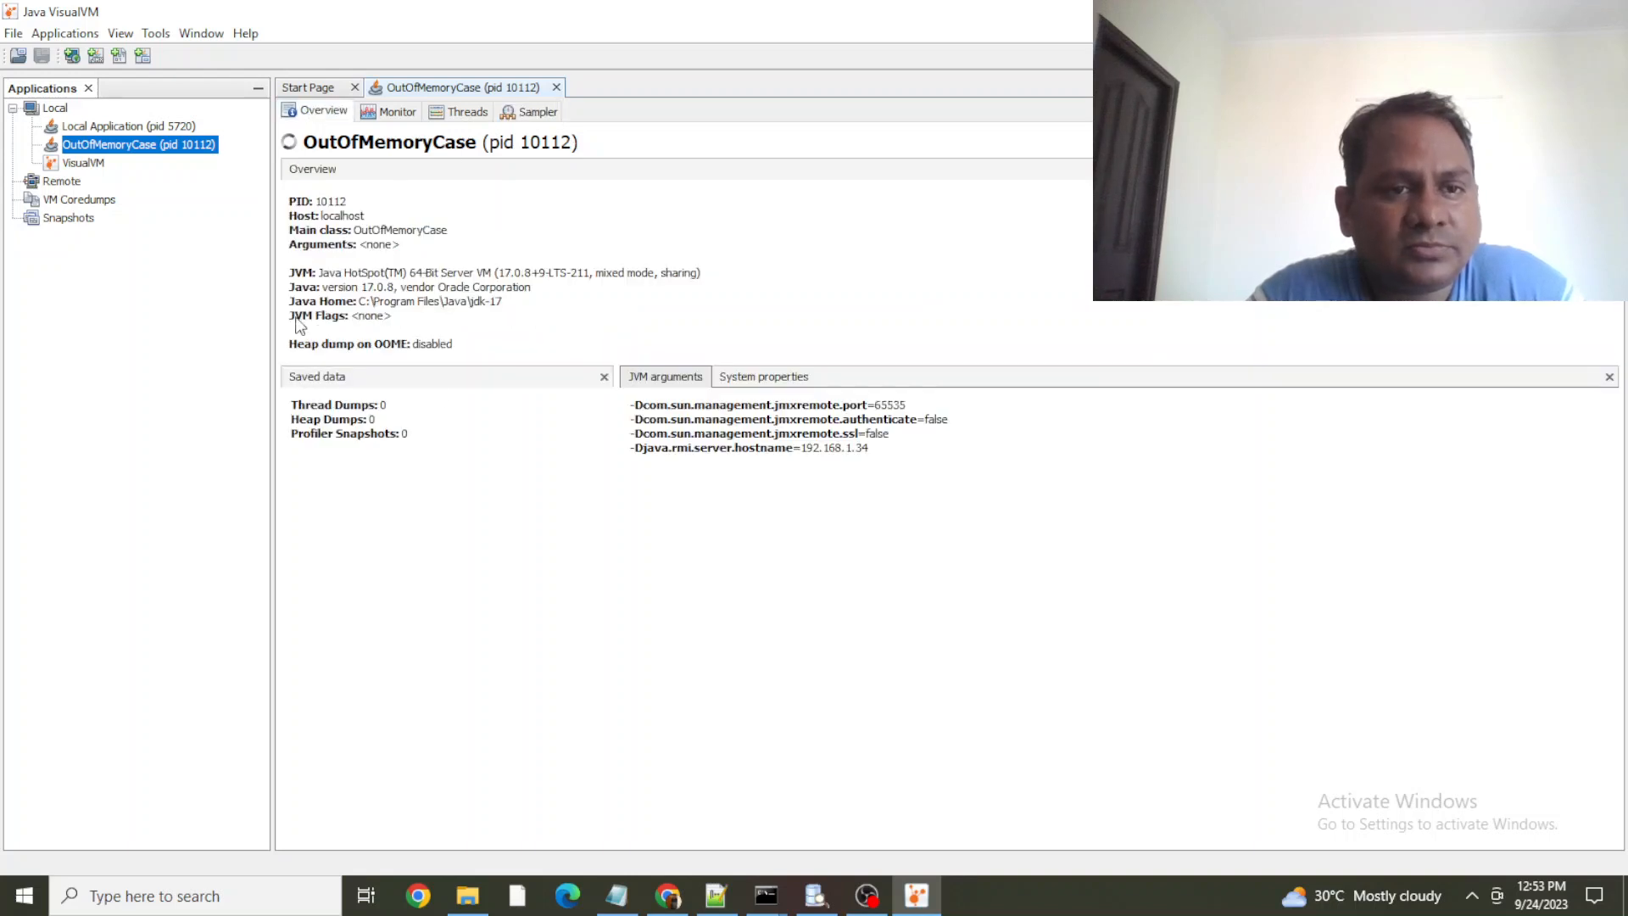
click(769, 376)
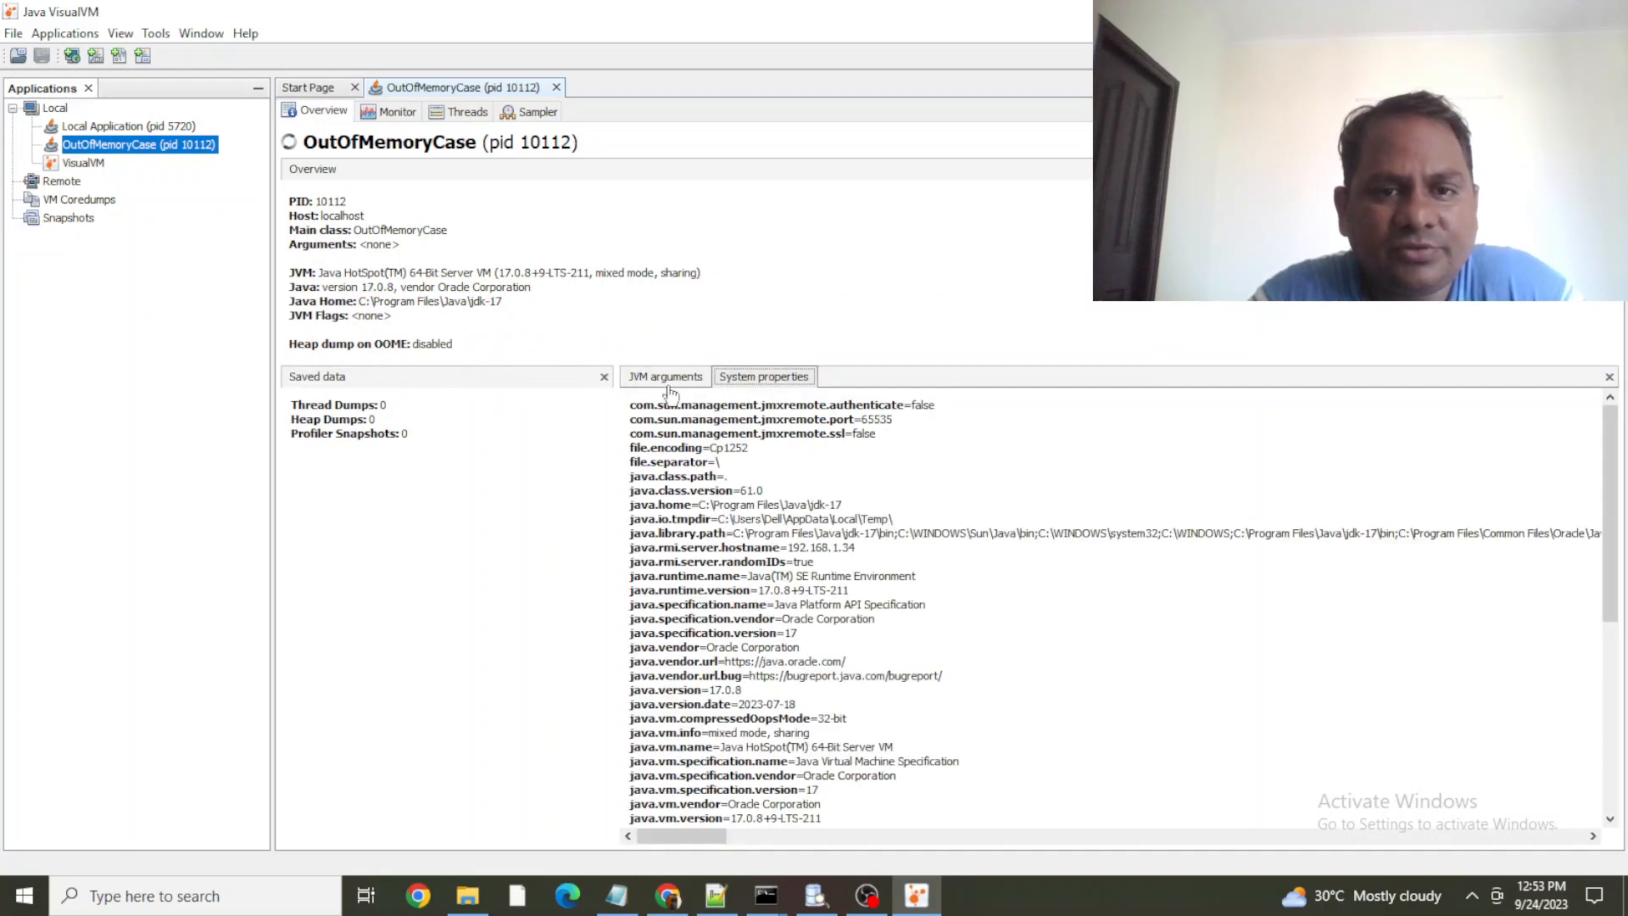
click(666, 377)
click(765, 378)
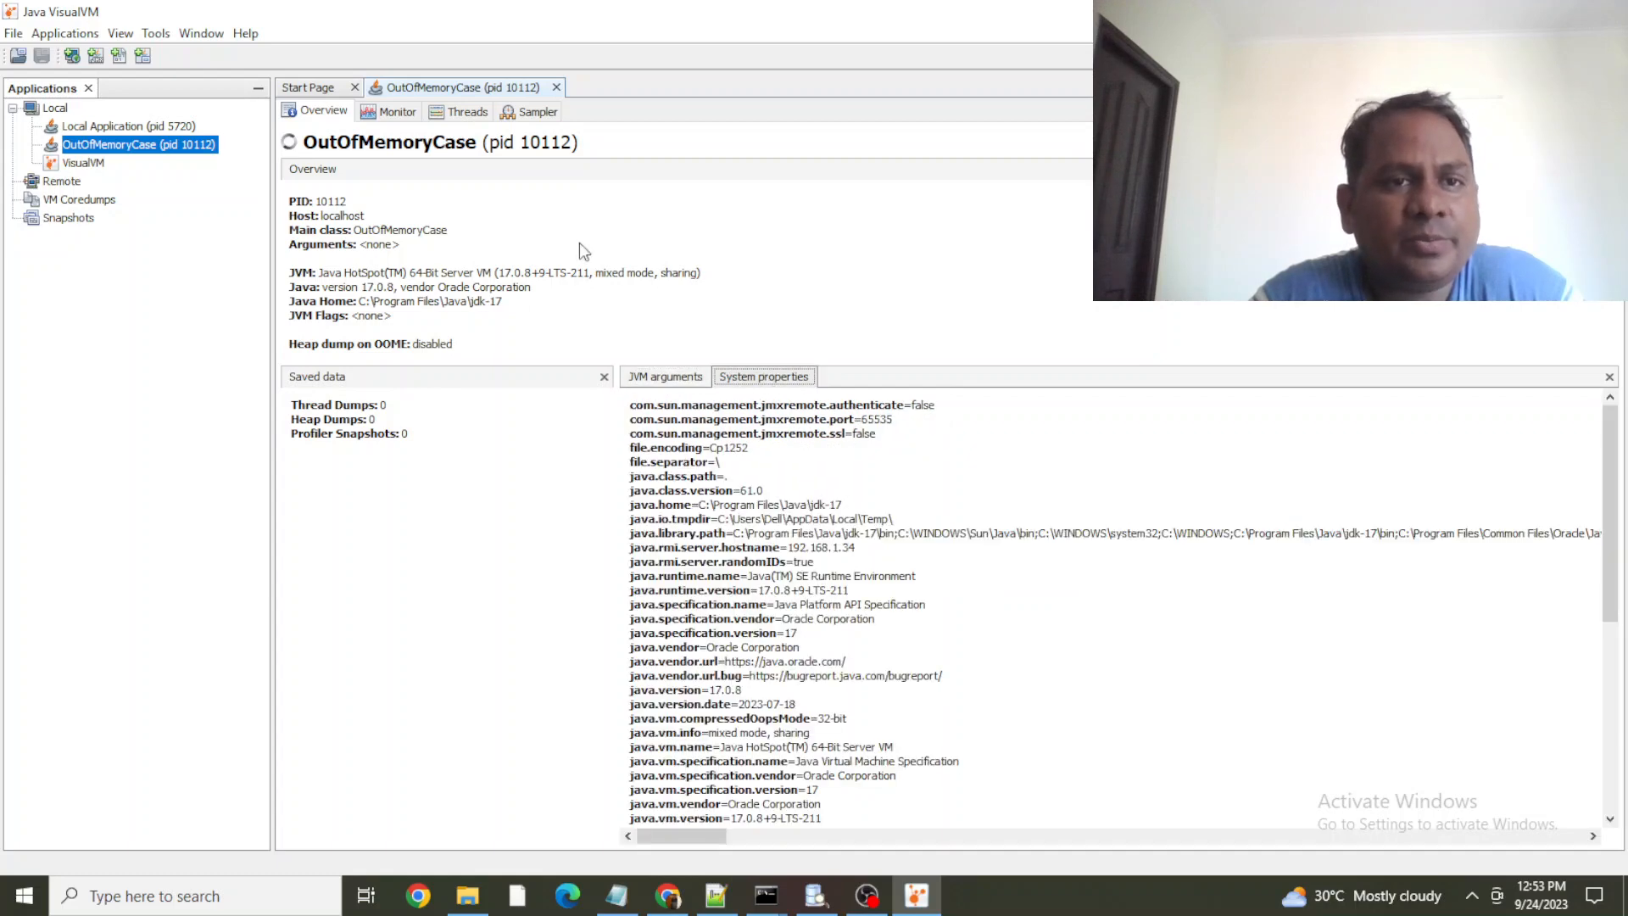
click(383, 116)
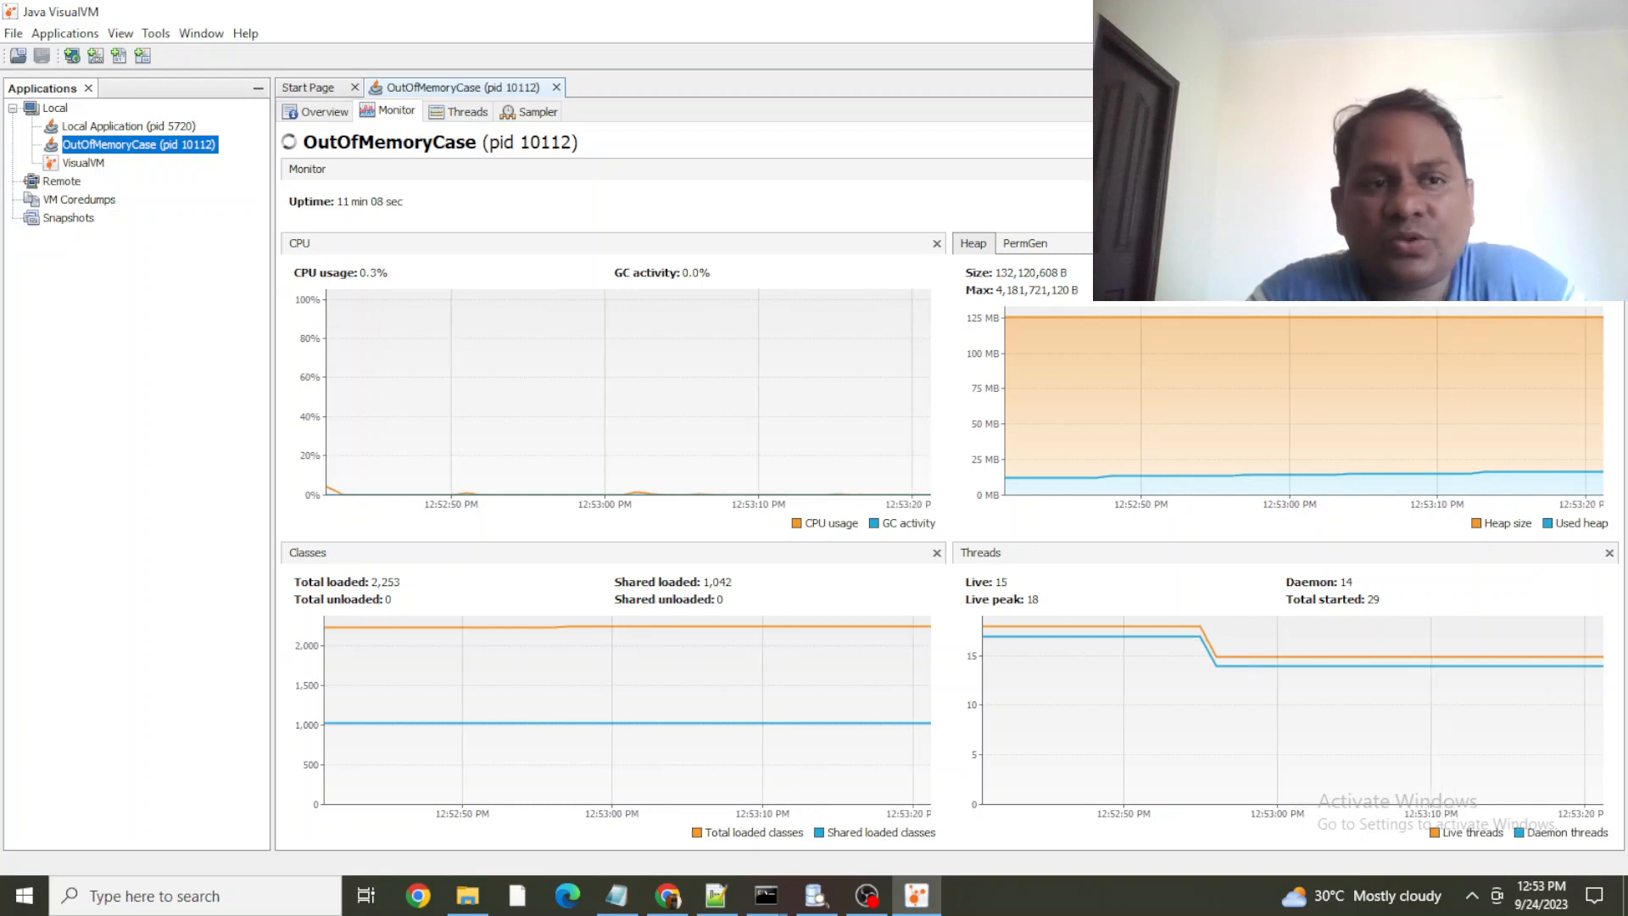
Take a heap dump of the OutOfMemoryCase application and highlight the path of the resulting dump file
right_click(123, 148)
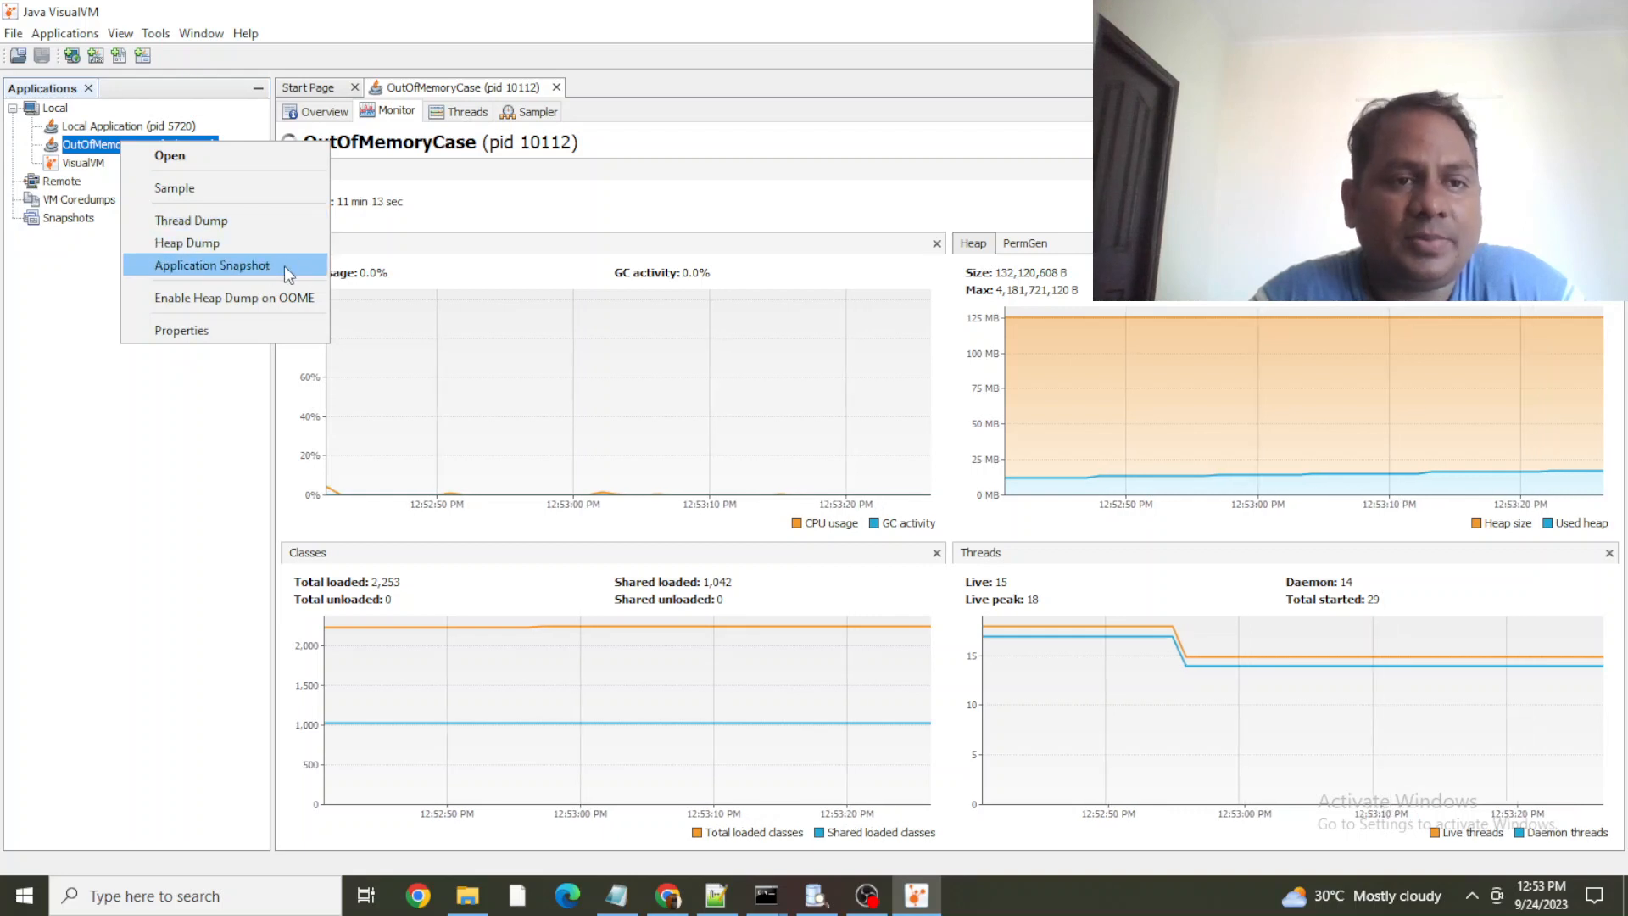
click(148, 247)
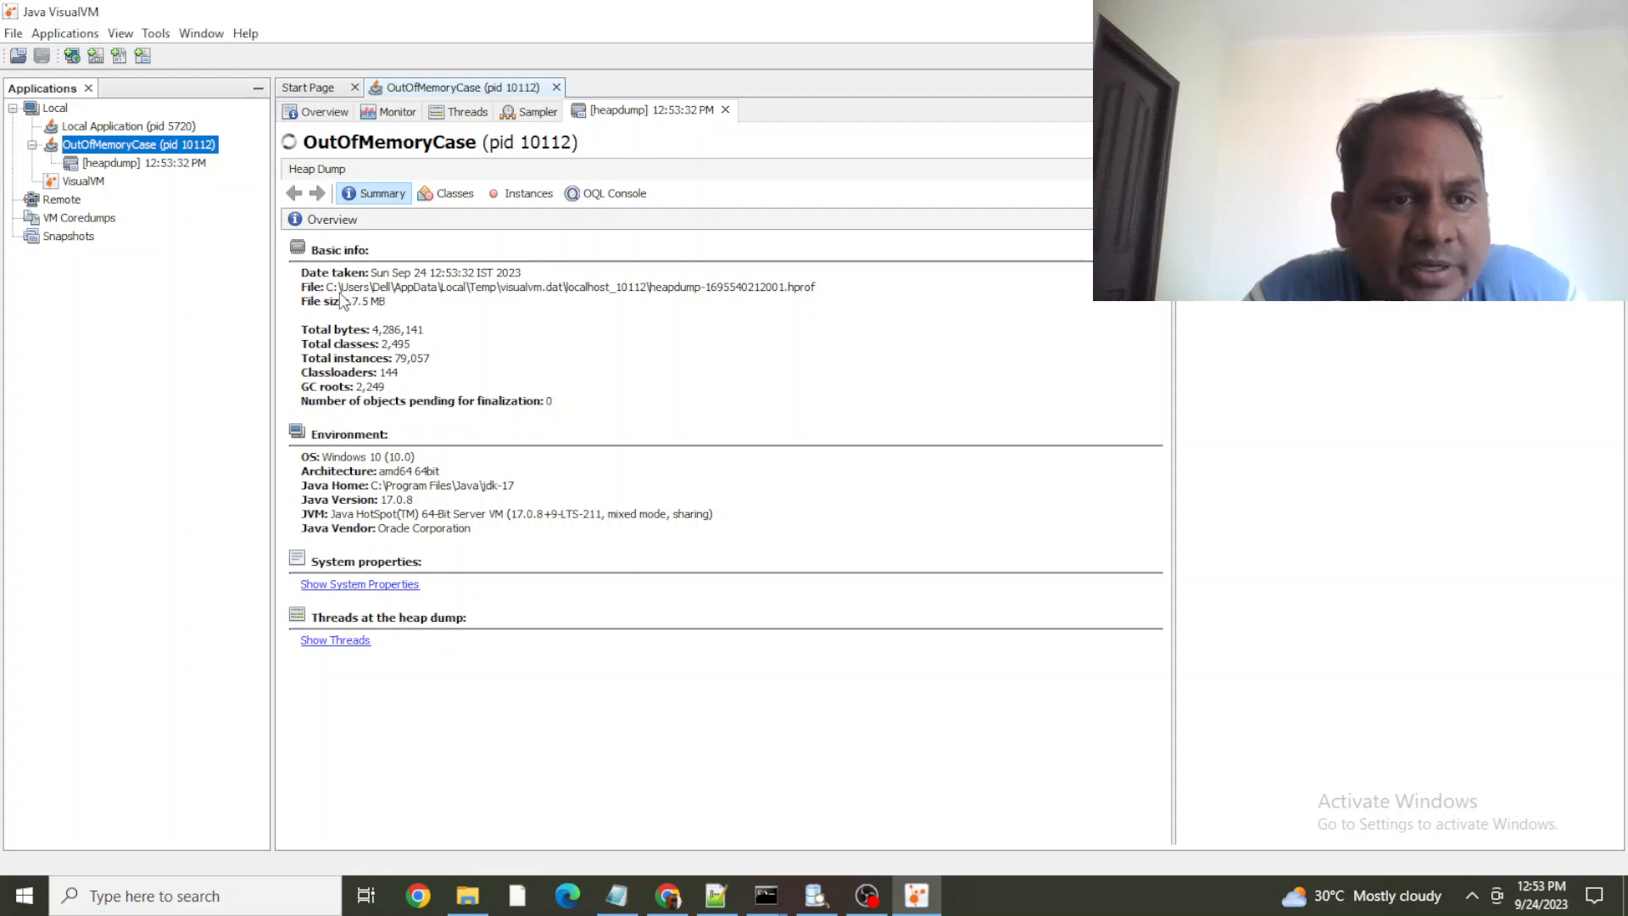
drag(329, 293, 674, 296)
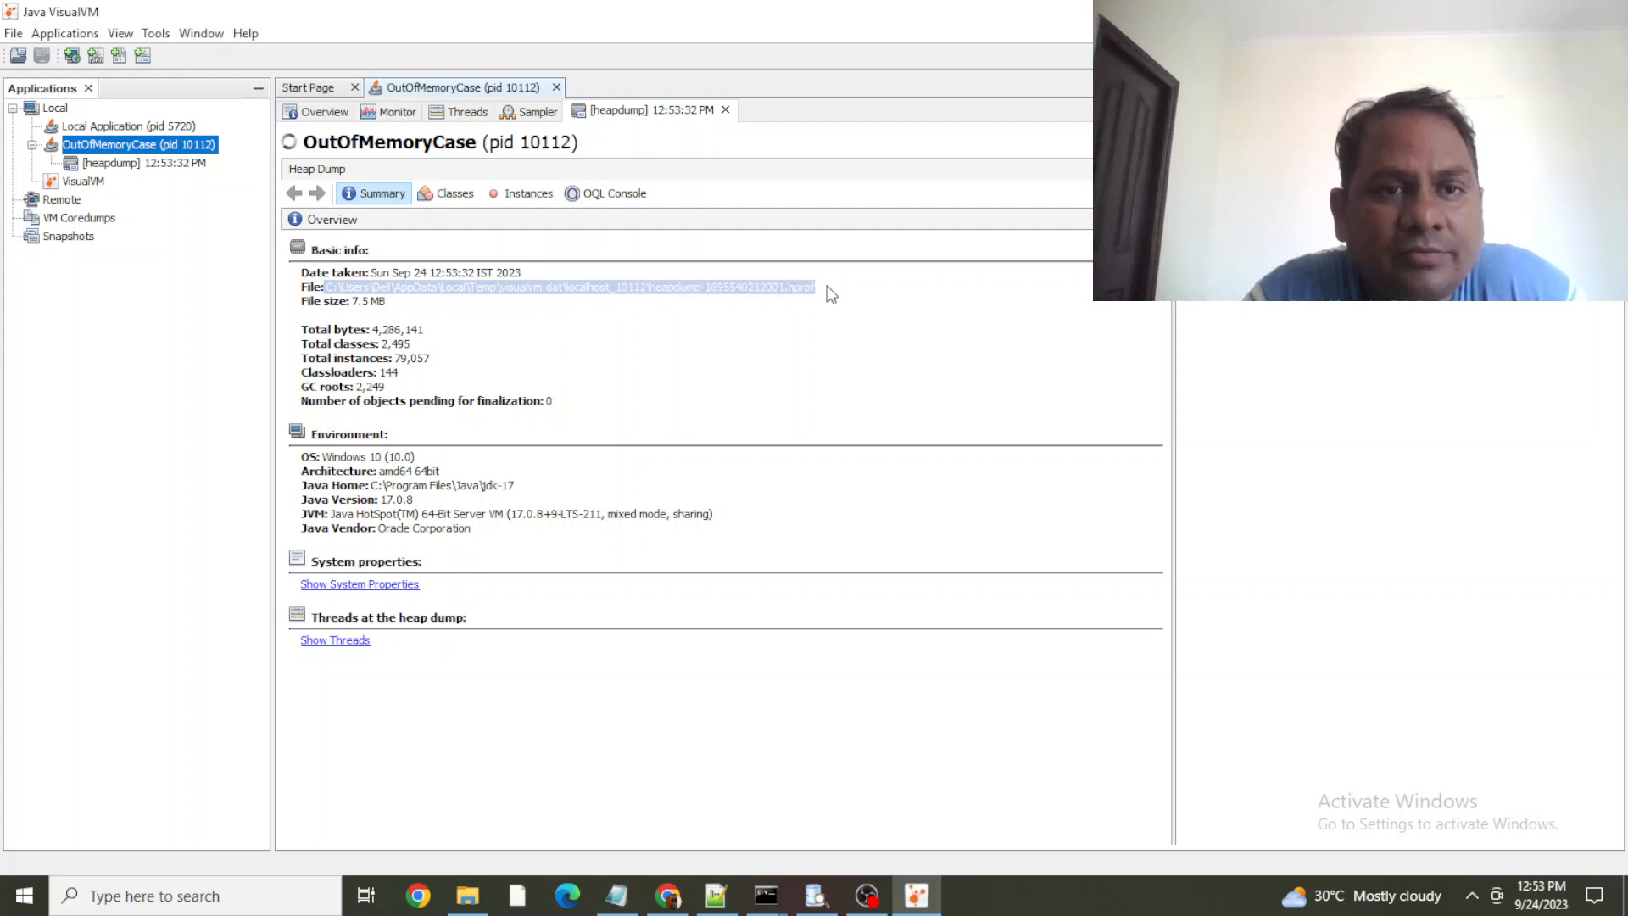
click(865, 304)
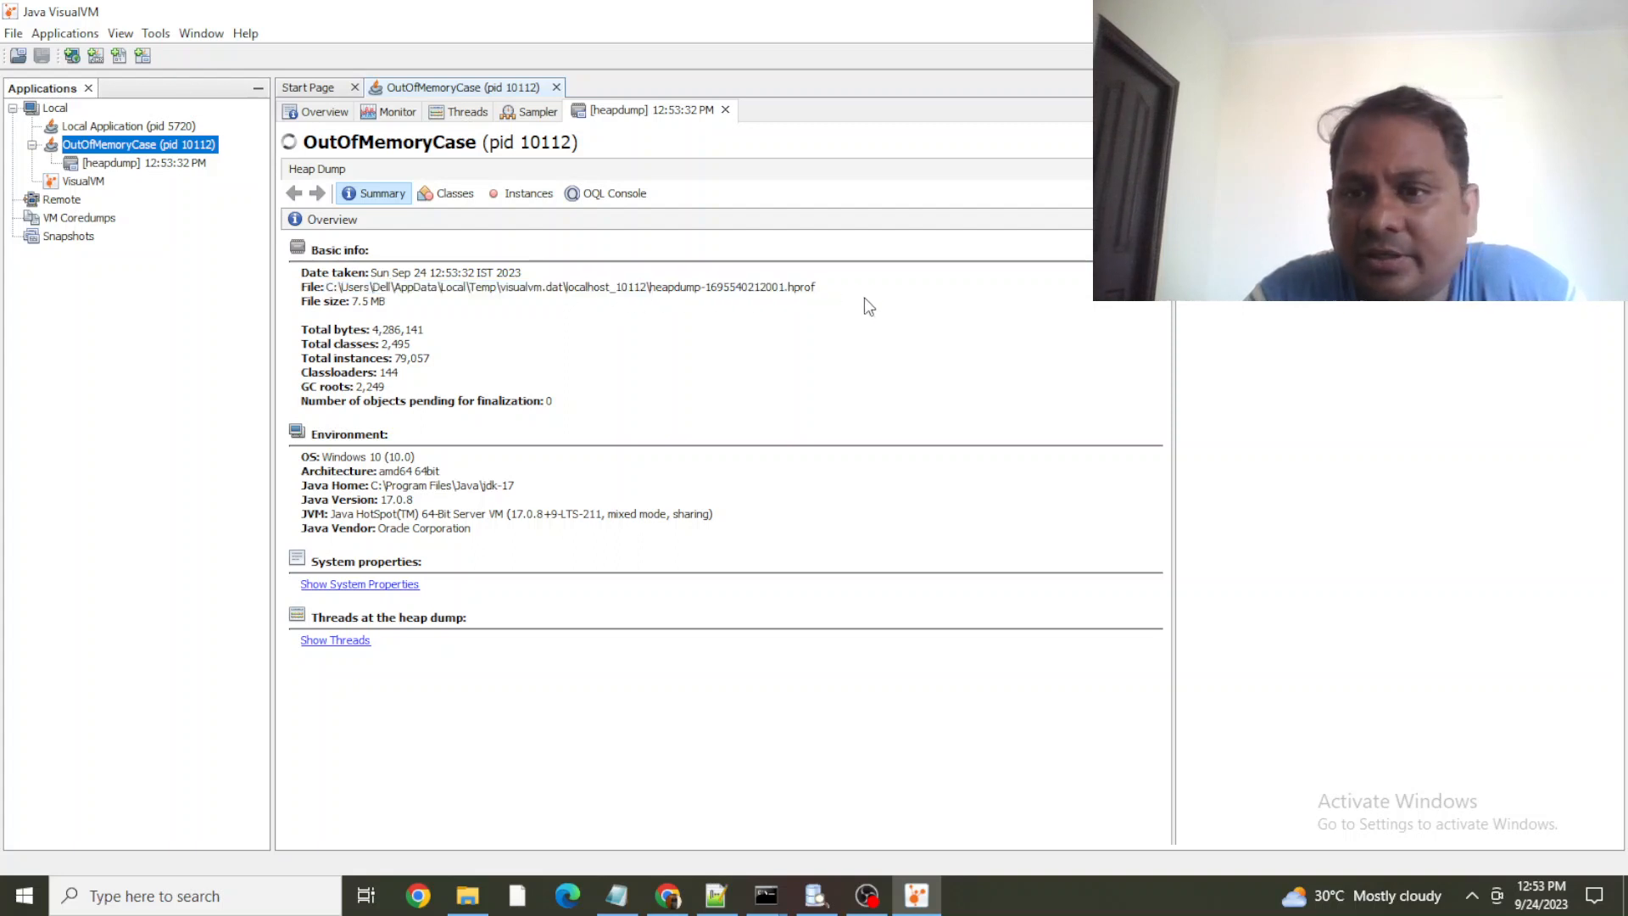
Take a second heap dump from the OutOfMemoryCase monitoring view and highlight its file path
click(10, 34)
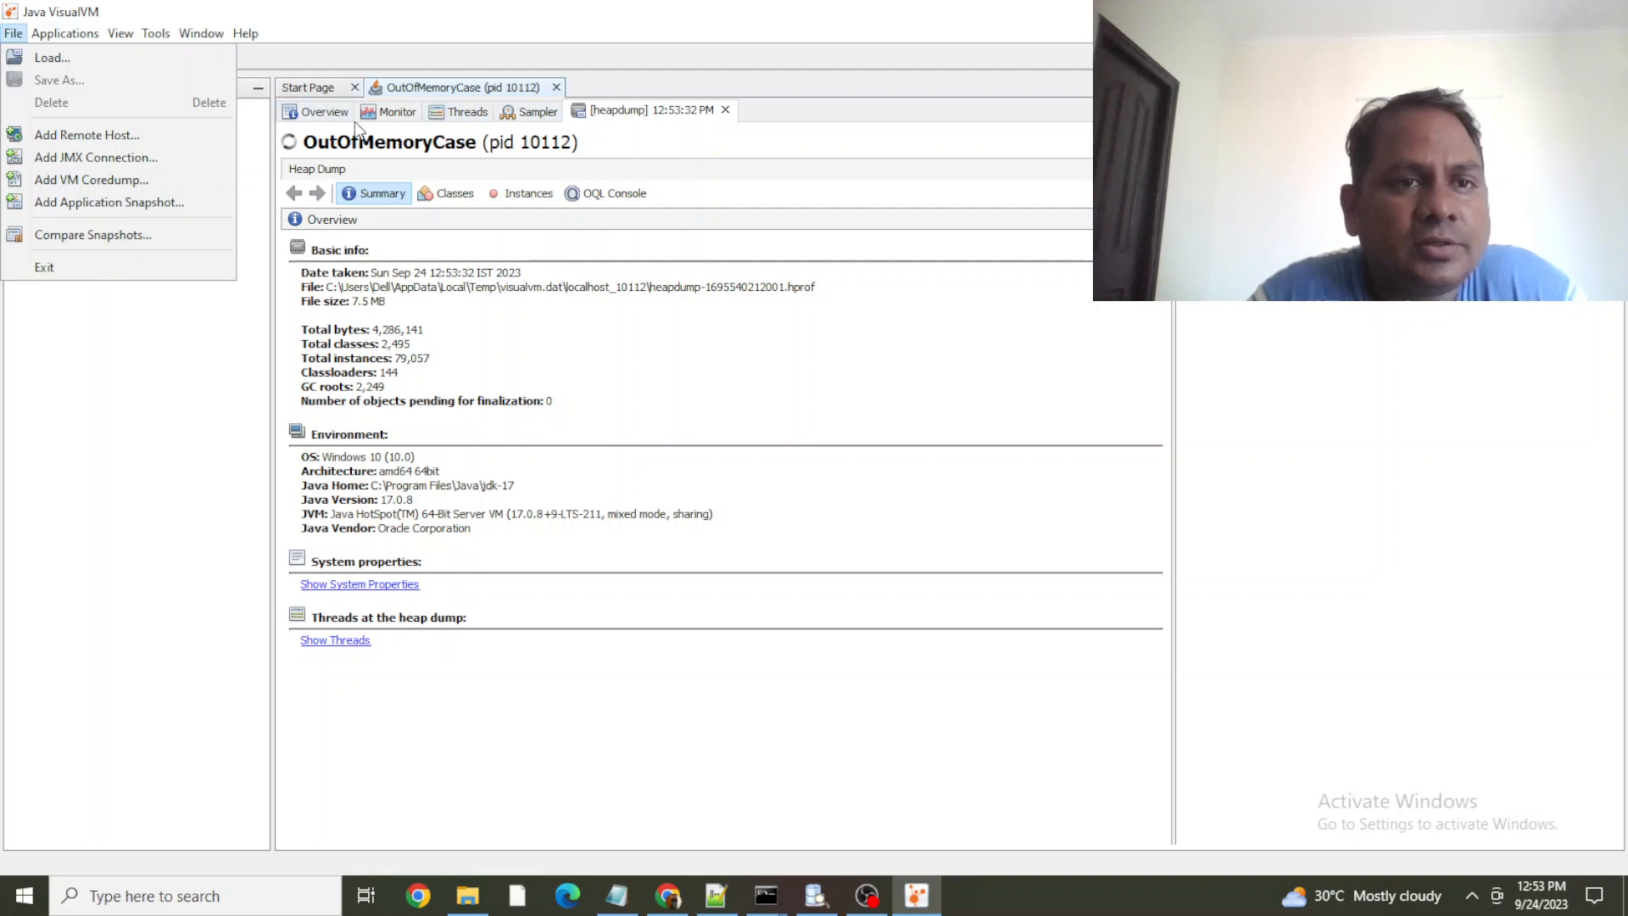
click(321, 117)
click(395, 117)
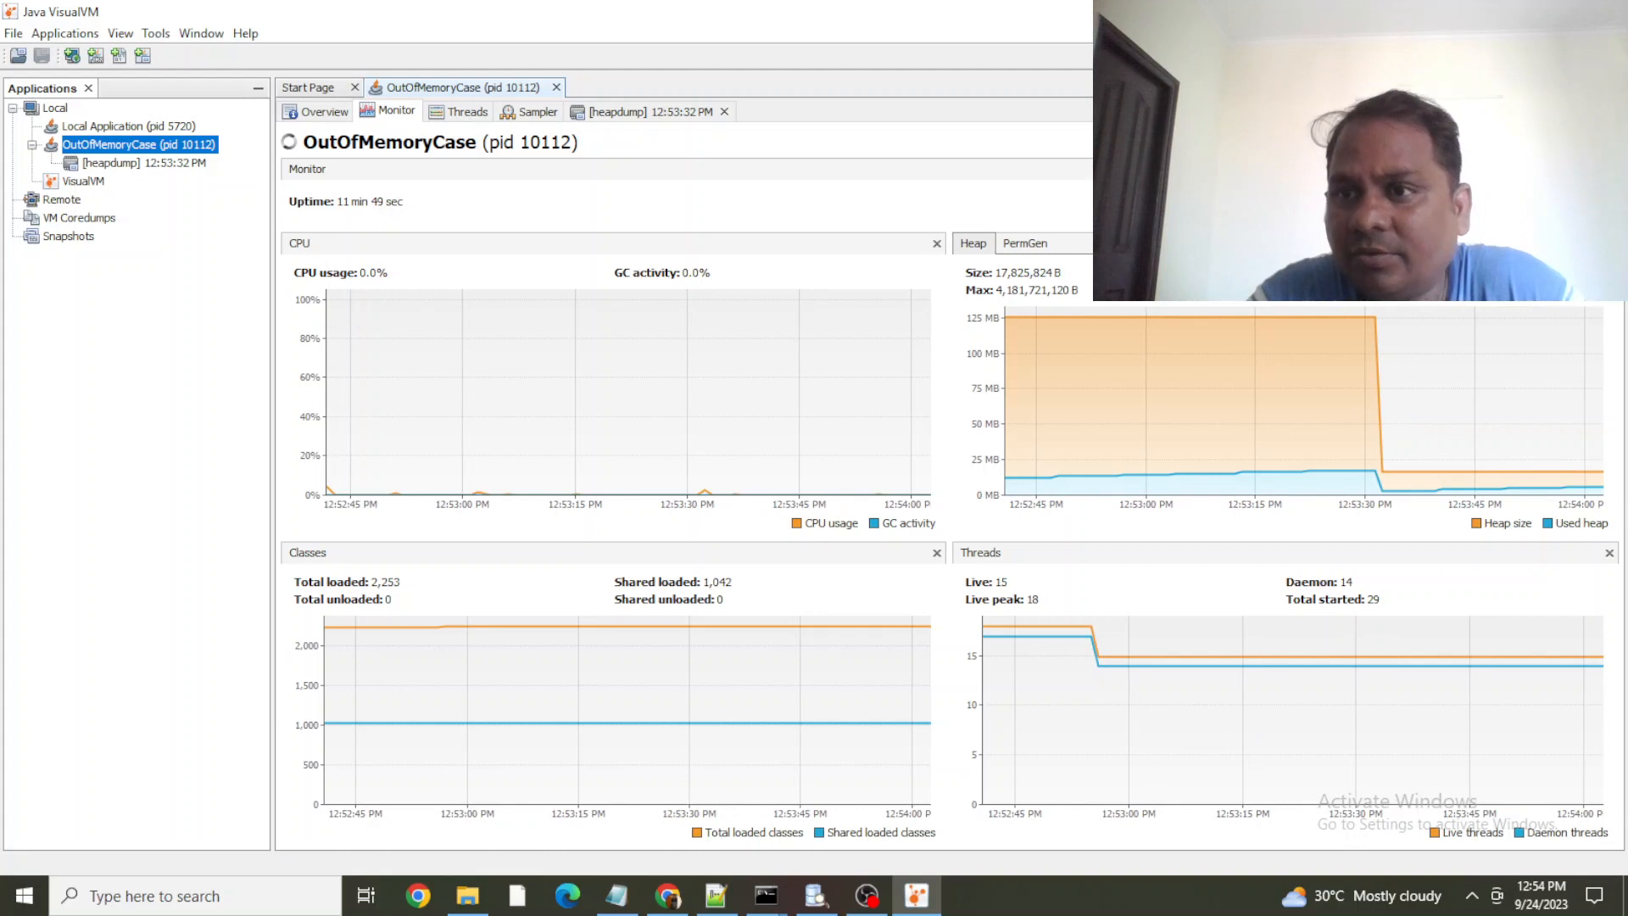
click(1577, 202)
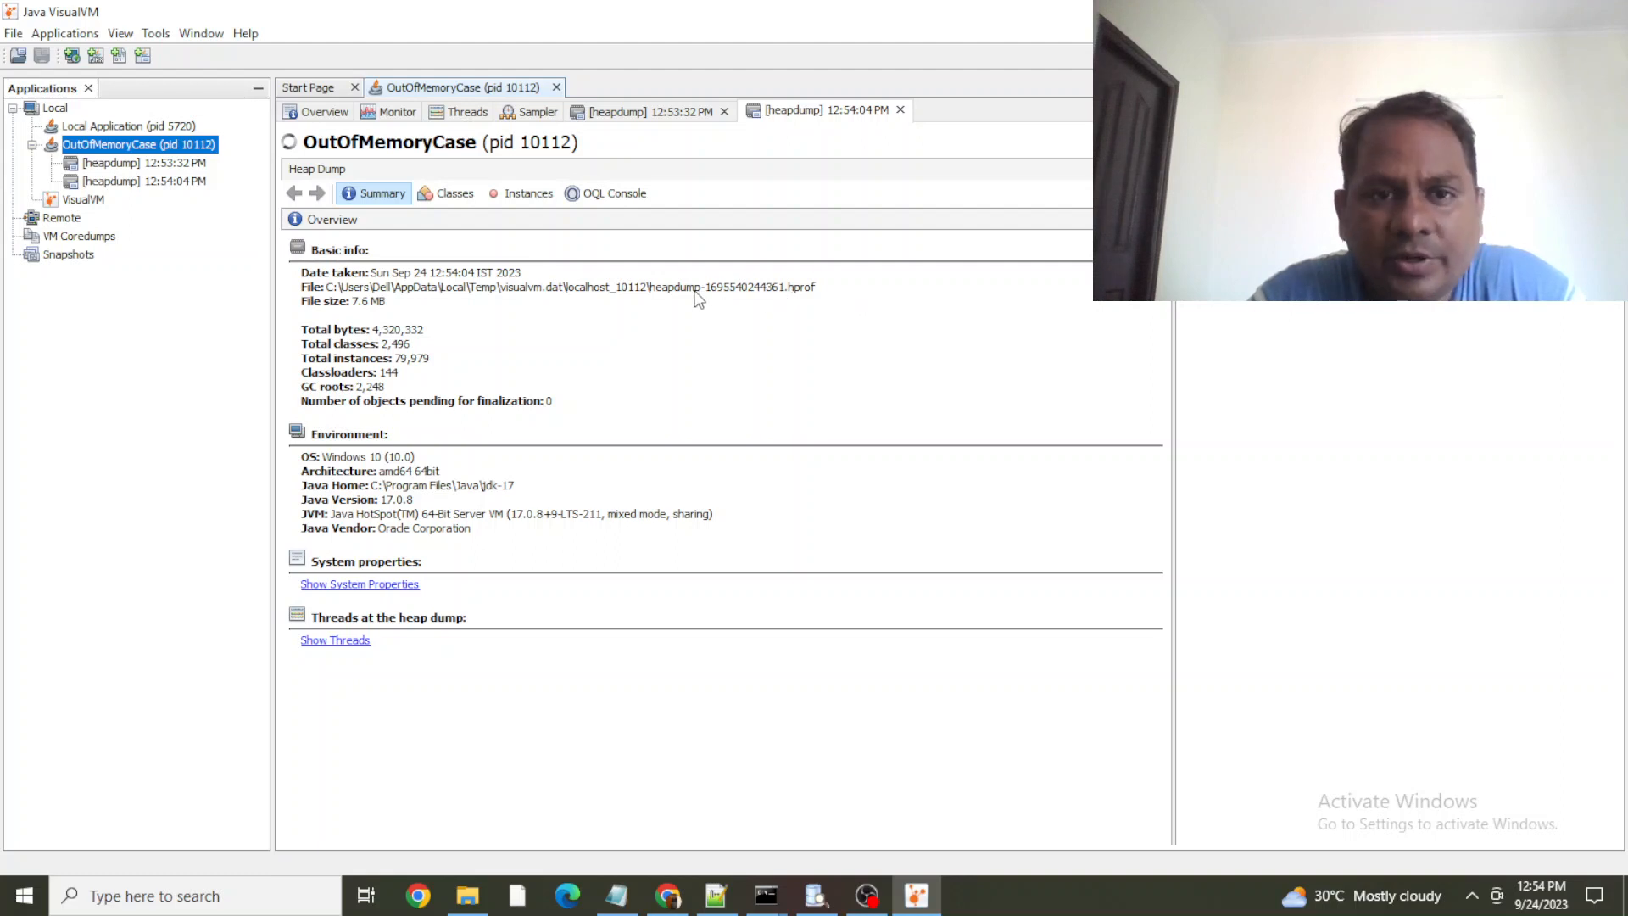
drag(329, 292, 816, 293)
click(885, 318)
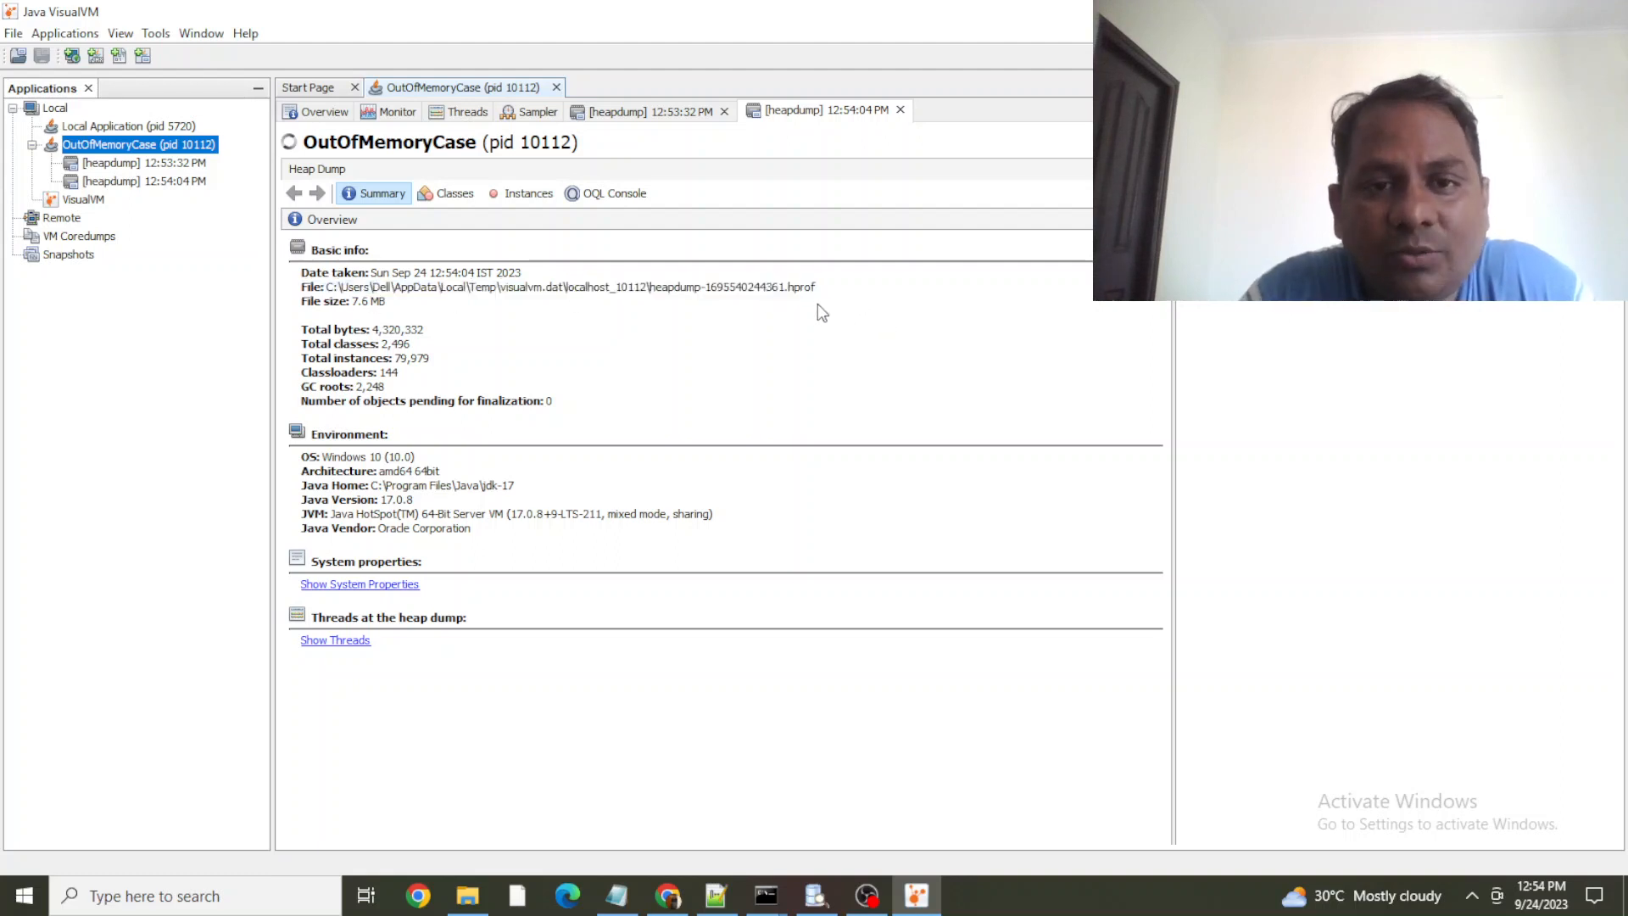
Examine the second heap dump's file name, highlighting its hprof extension
drag(790, 289, 828, 287)
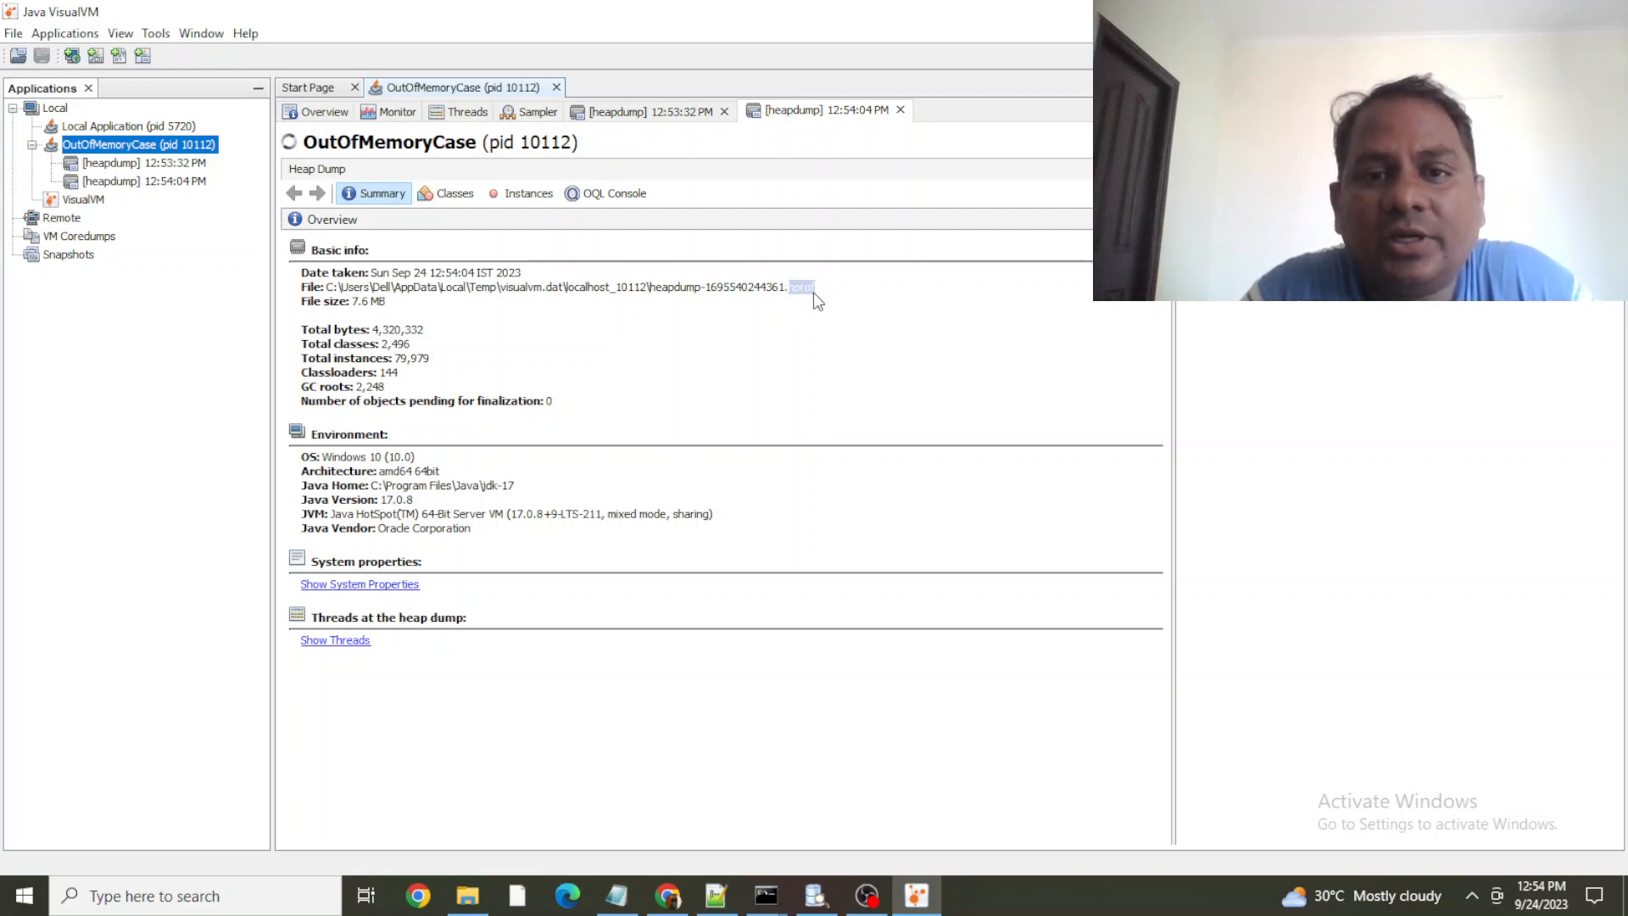
click(796, 301)
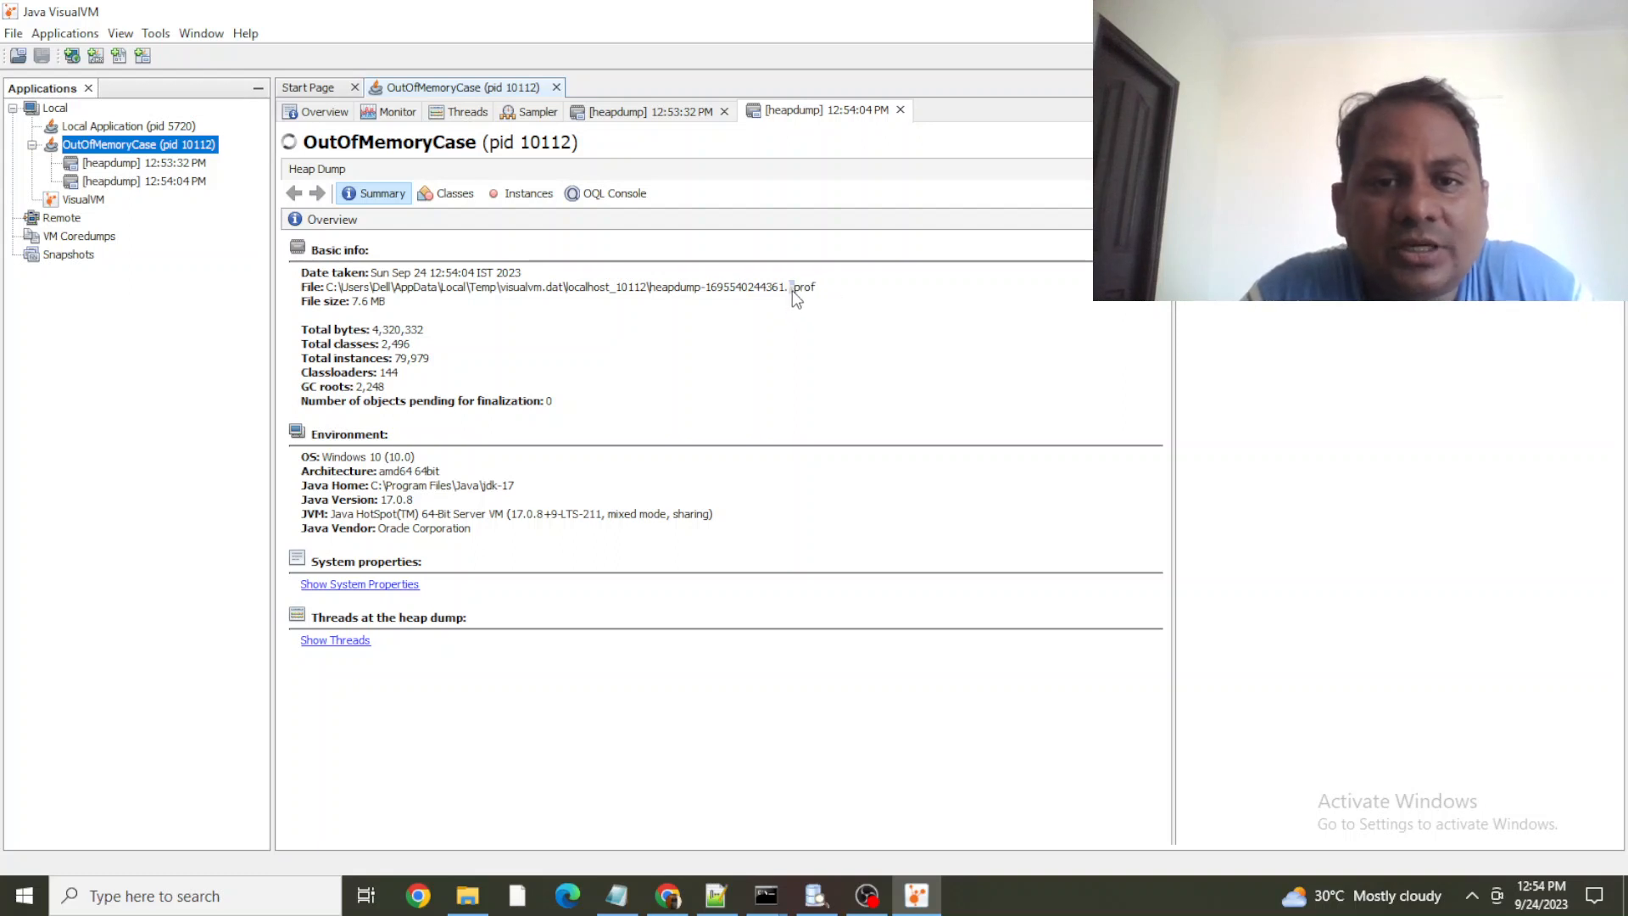
drag(805, 292, 814, 293)
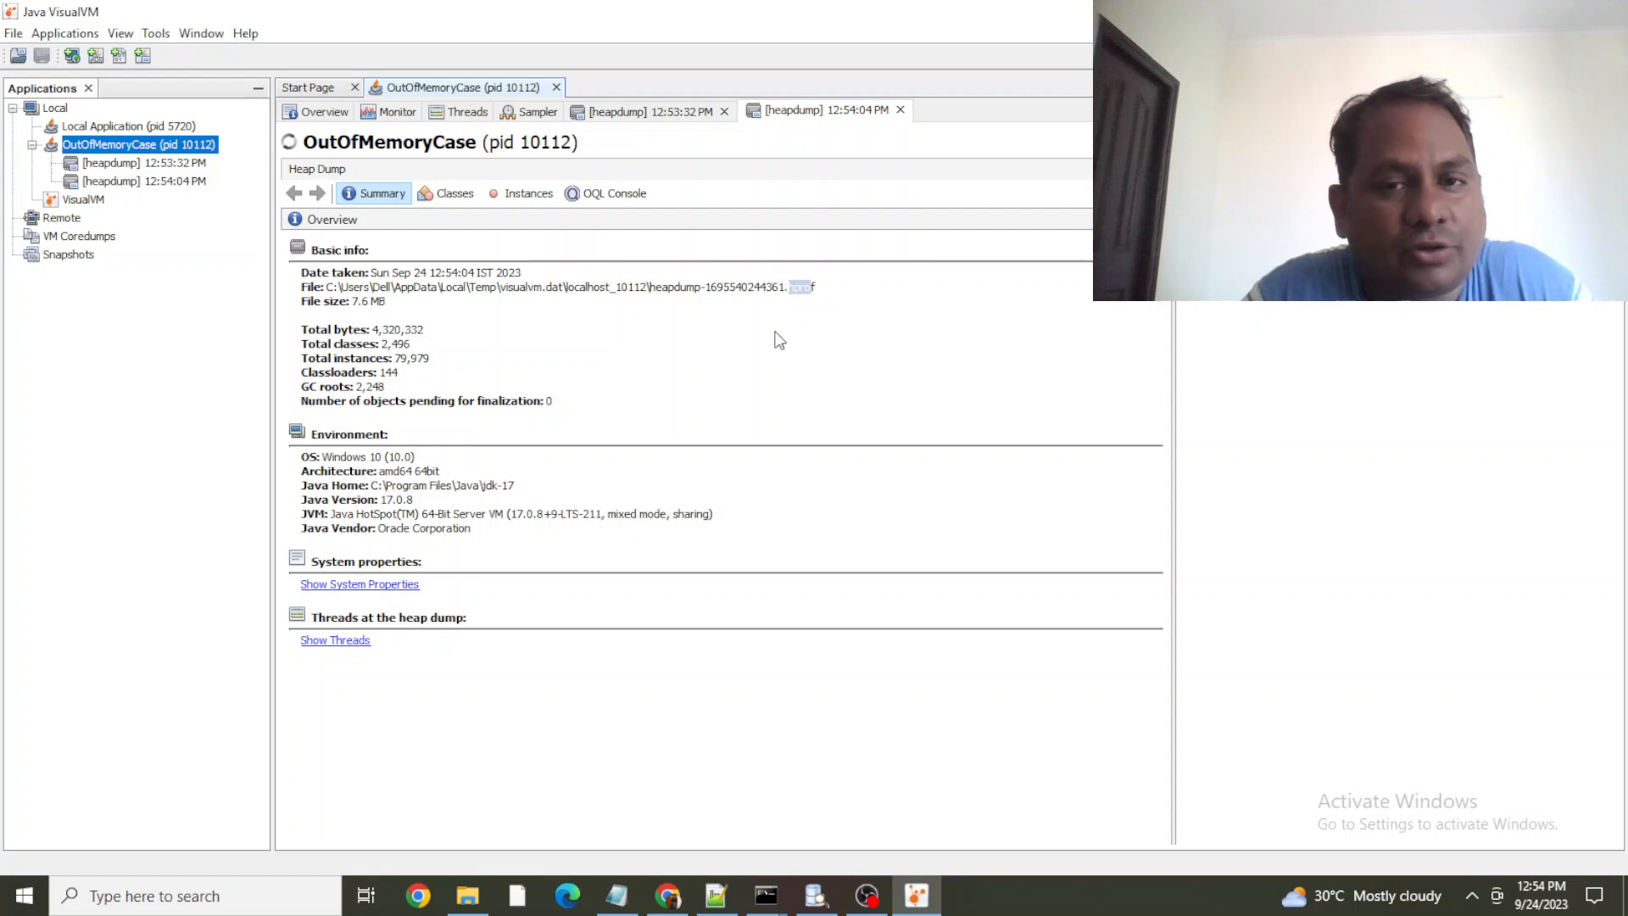
click(784, 311)
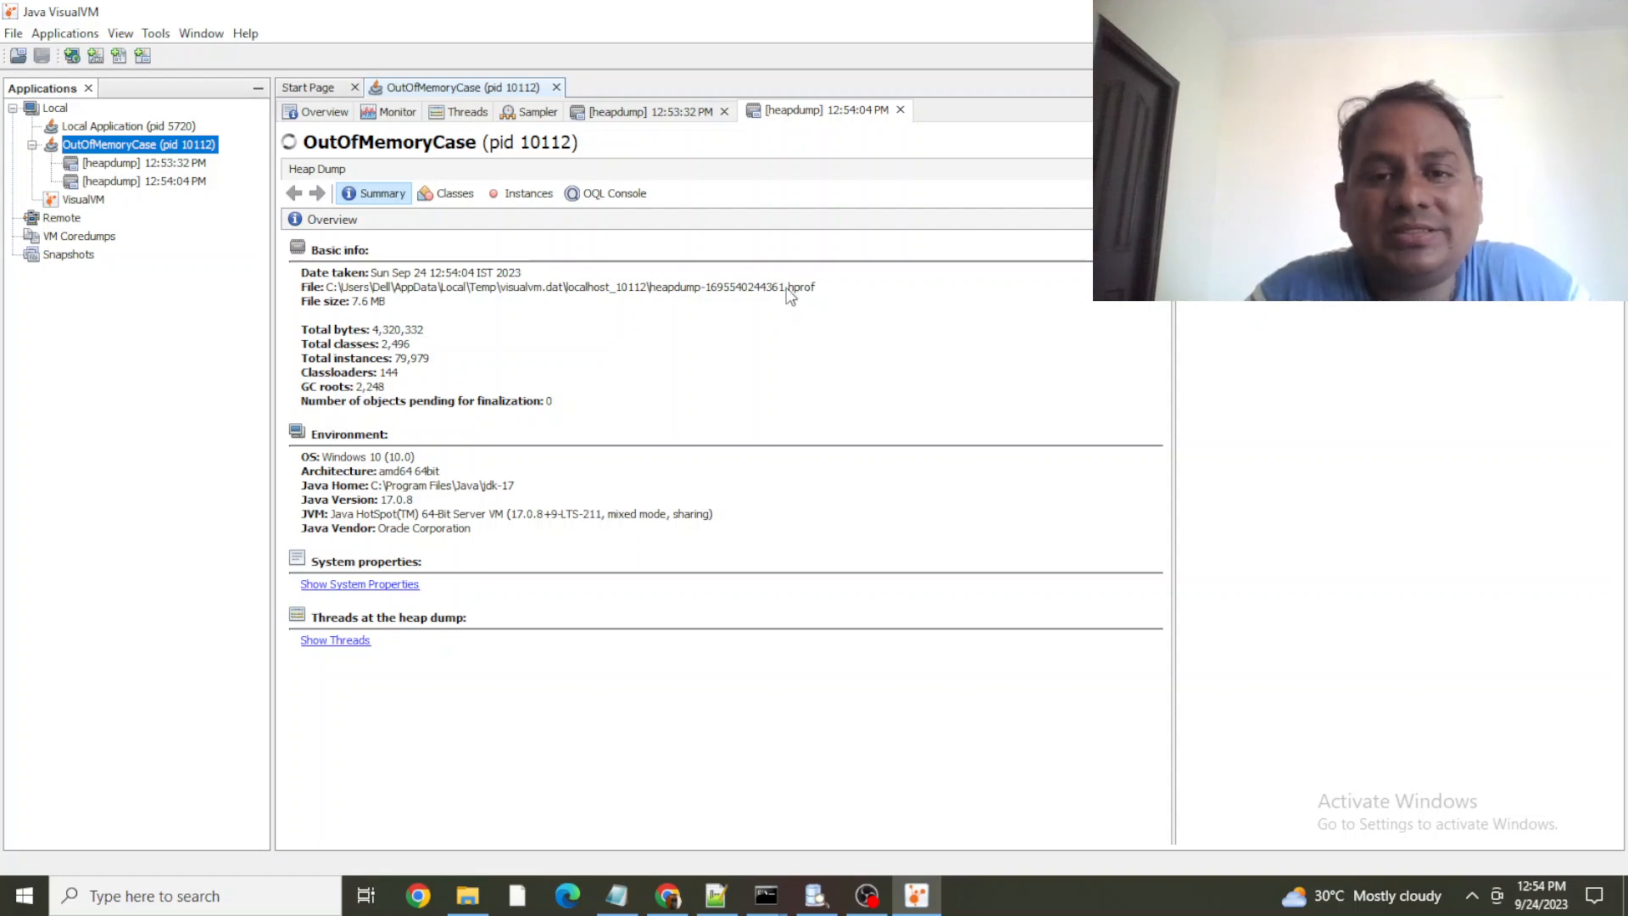
drag(789, 291, 816, 290)
click(870, 305)
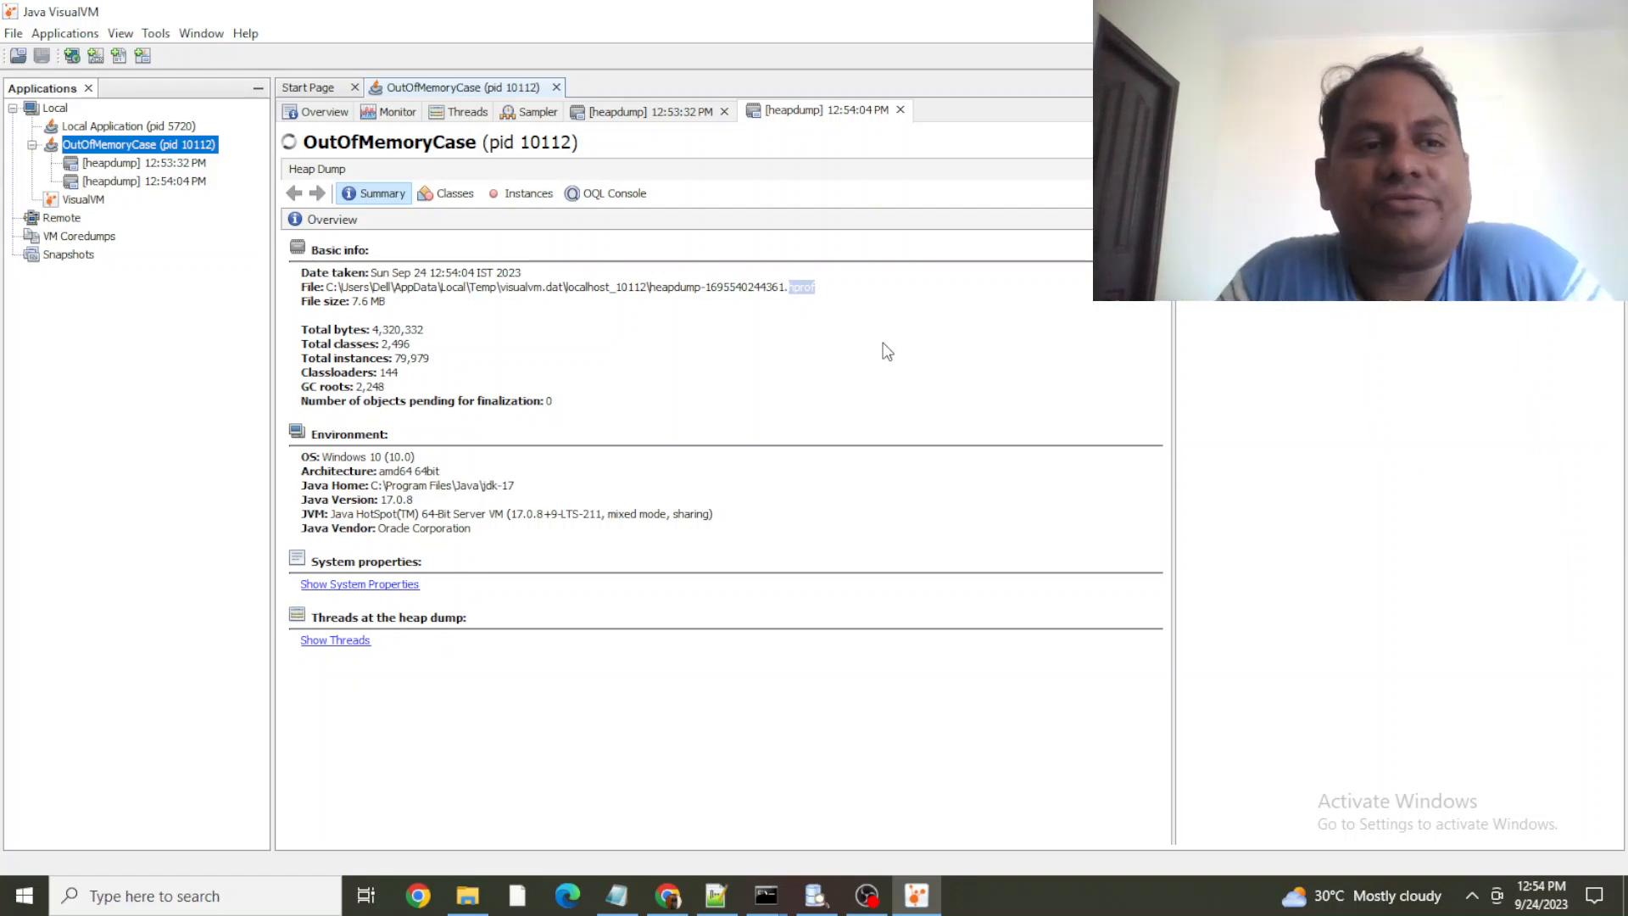
click(858, 316)
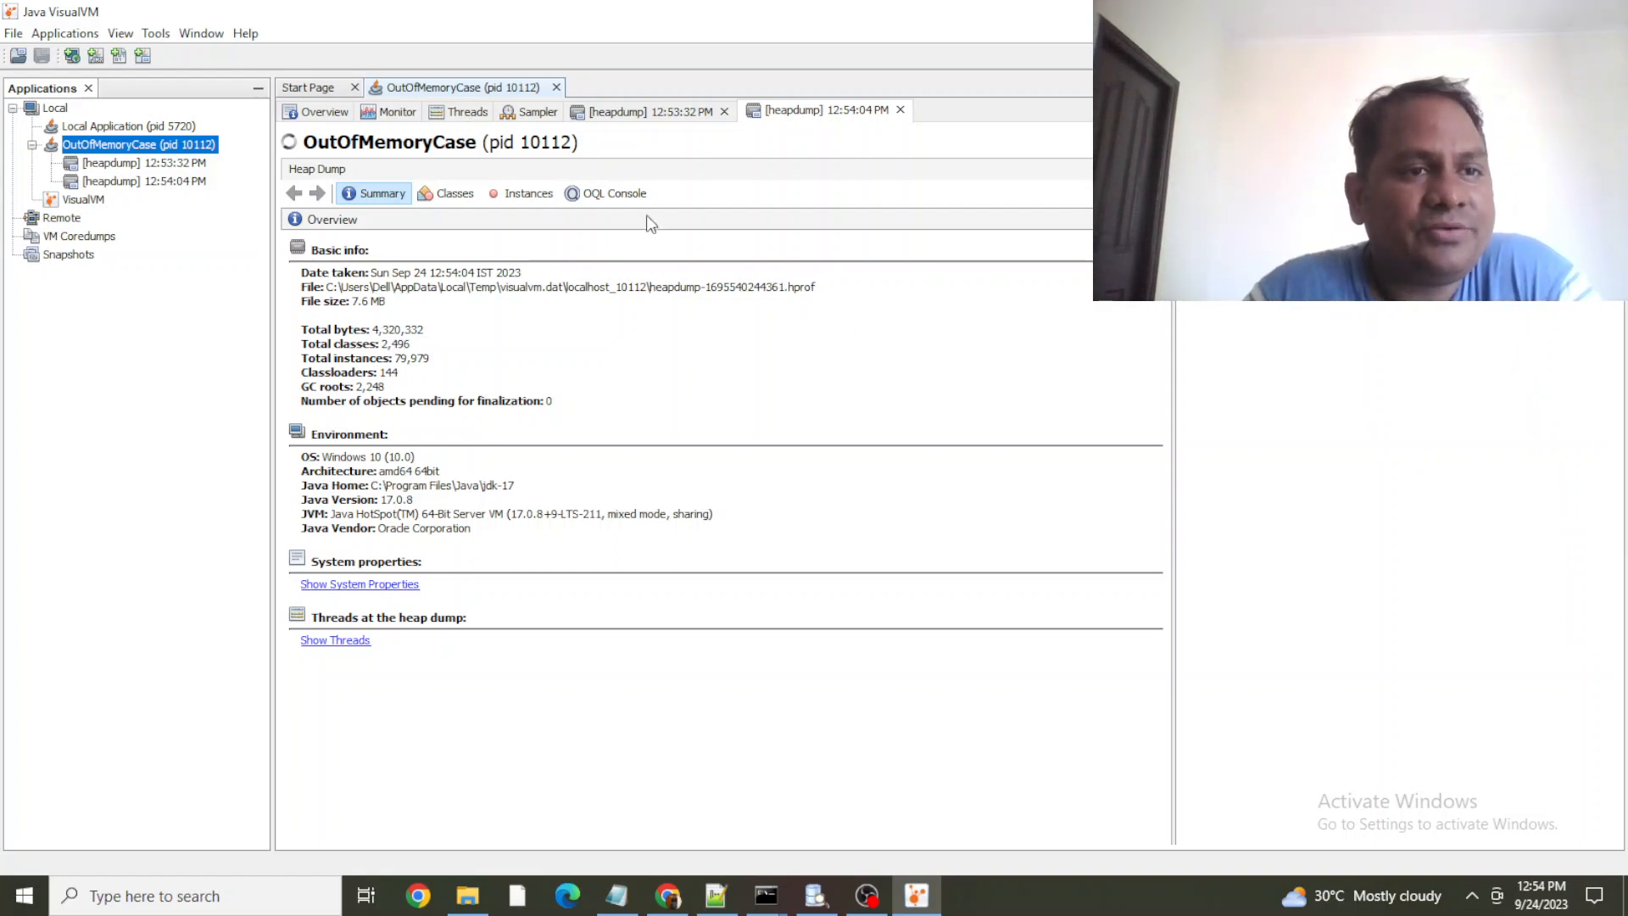
click(157, 363)
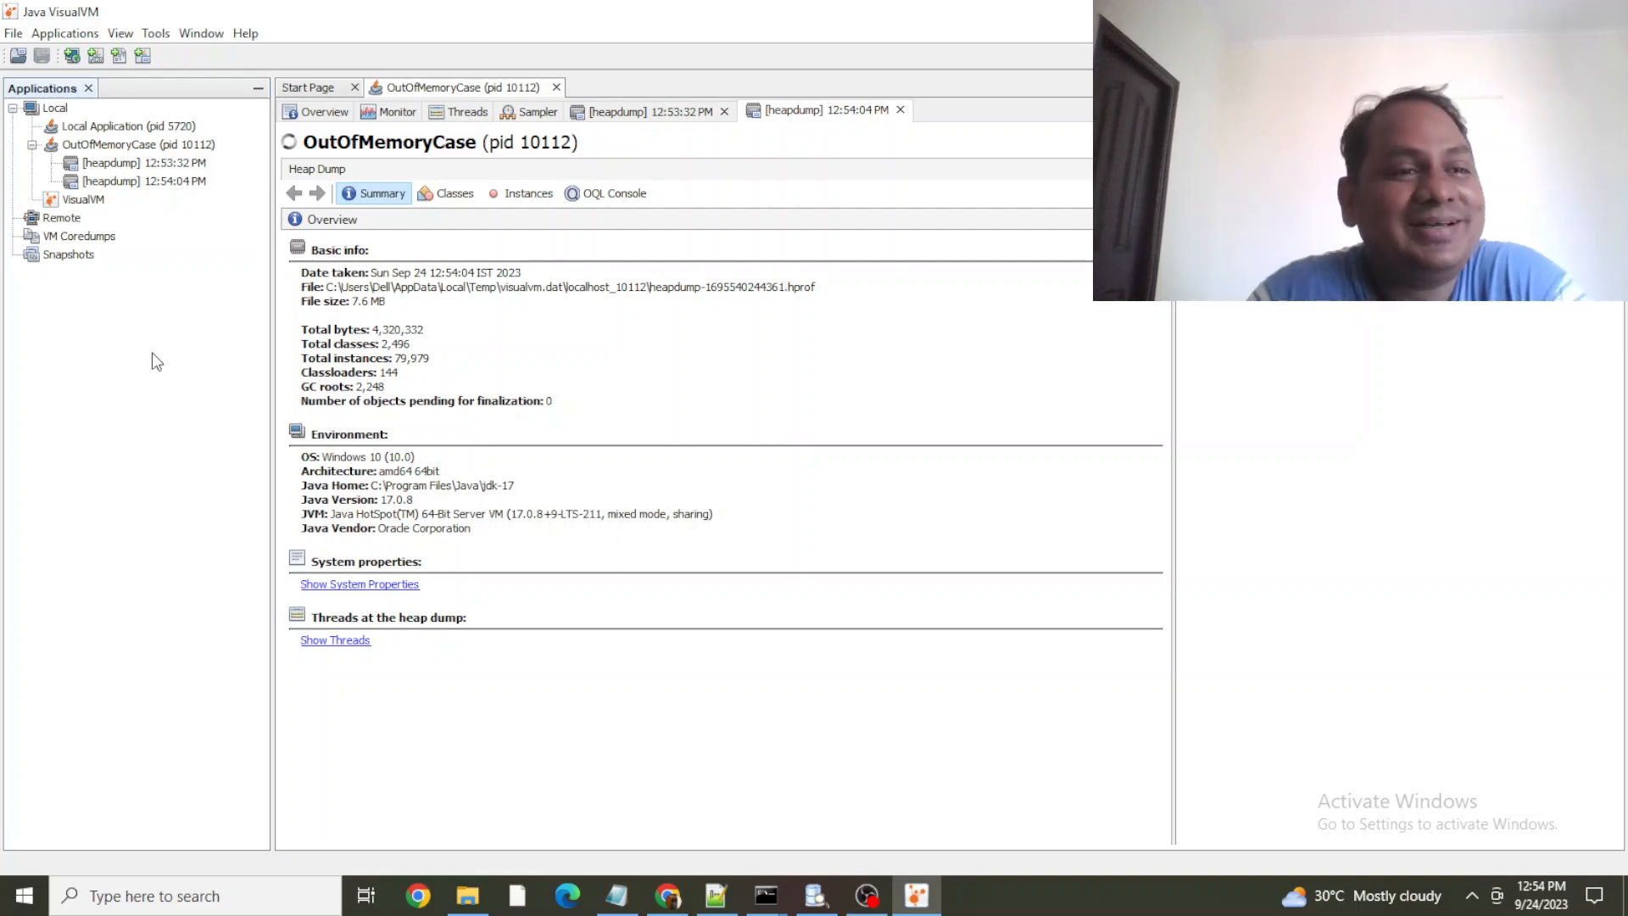
Start loading a saved file and browse to This PC in the Load dialog
click(13, 34)
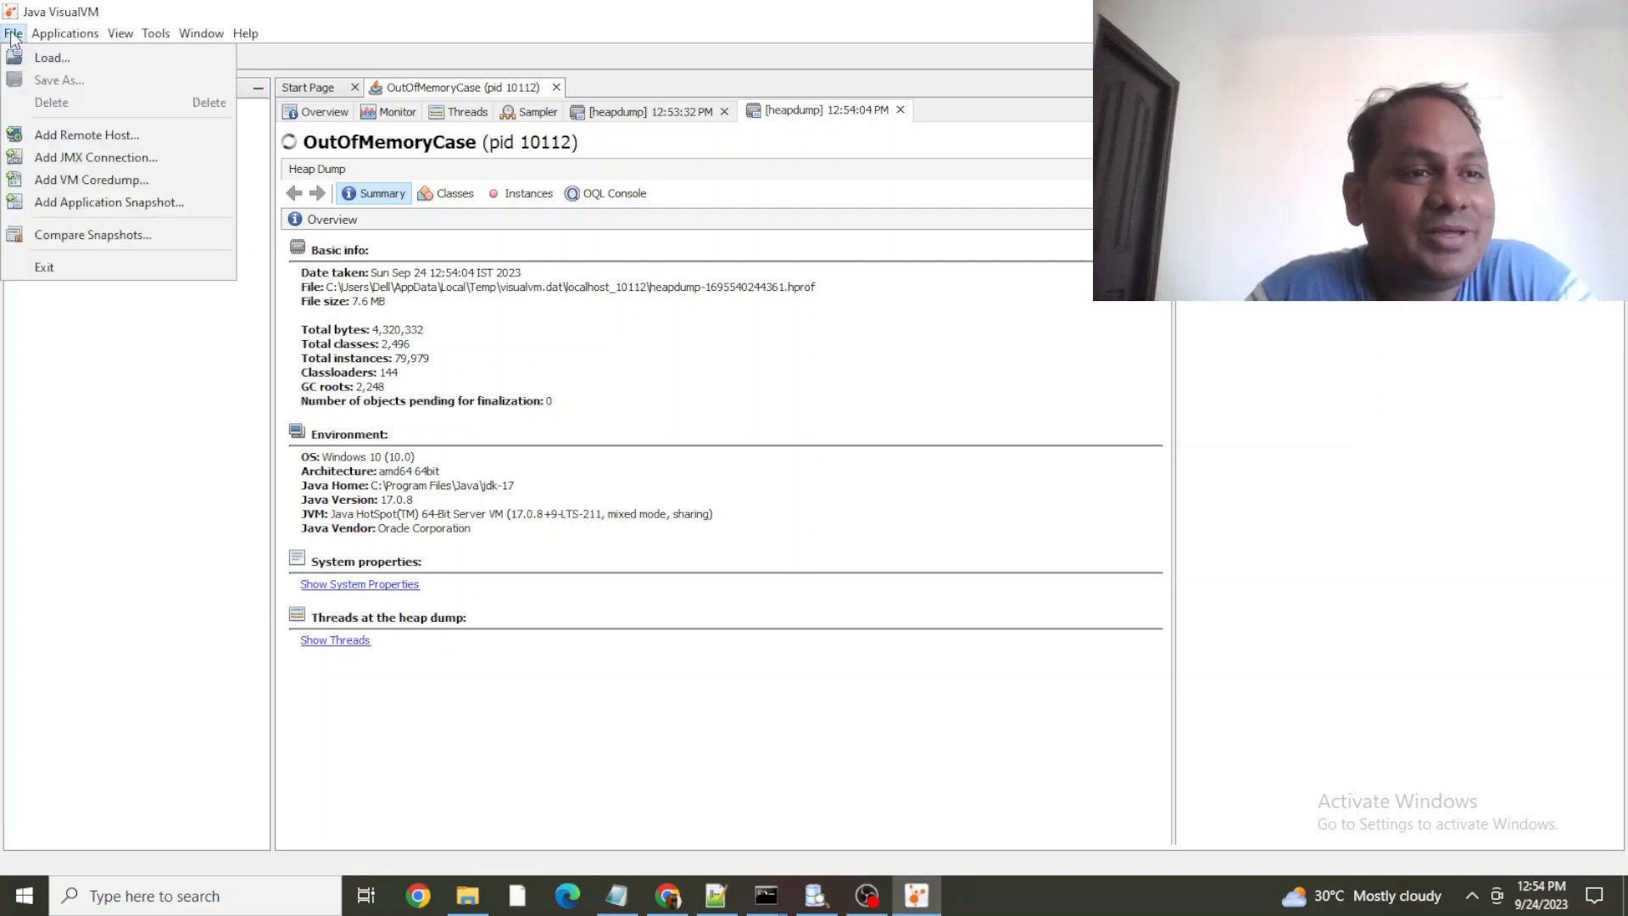
click(76, 68)
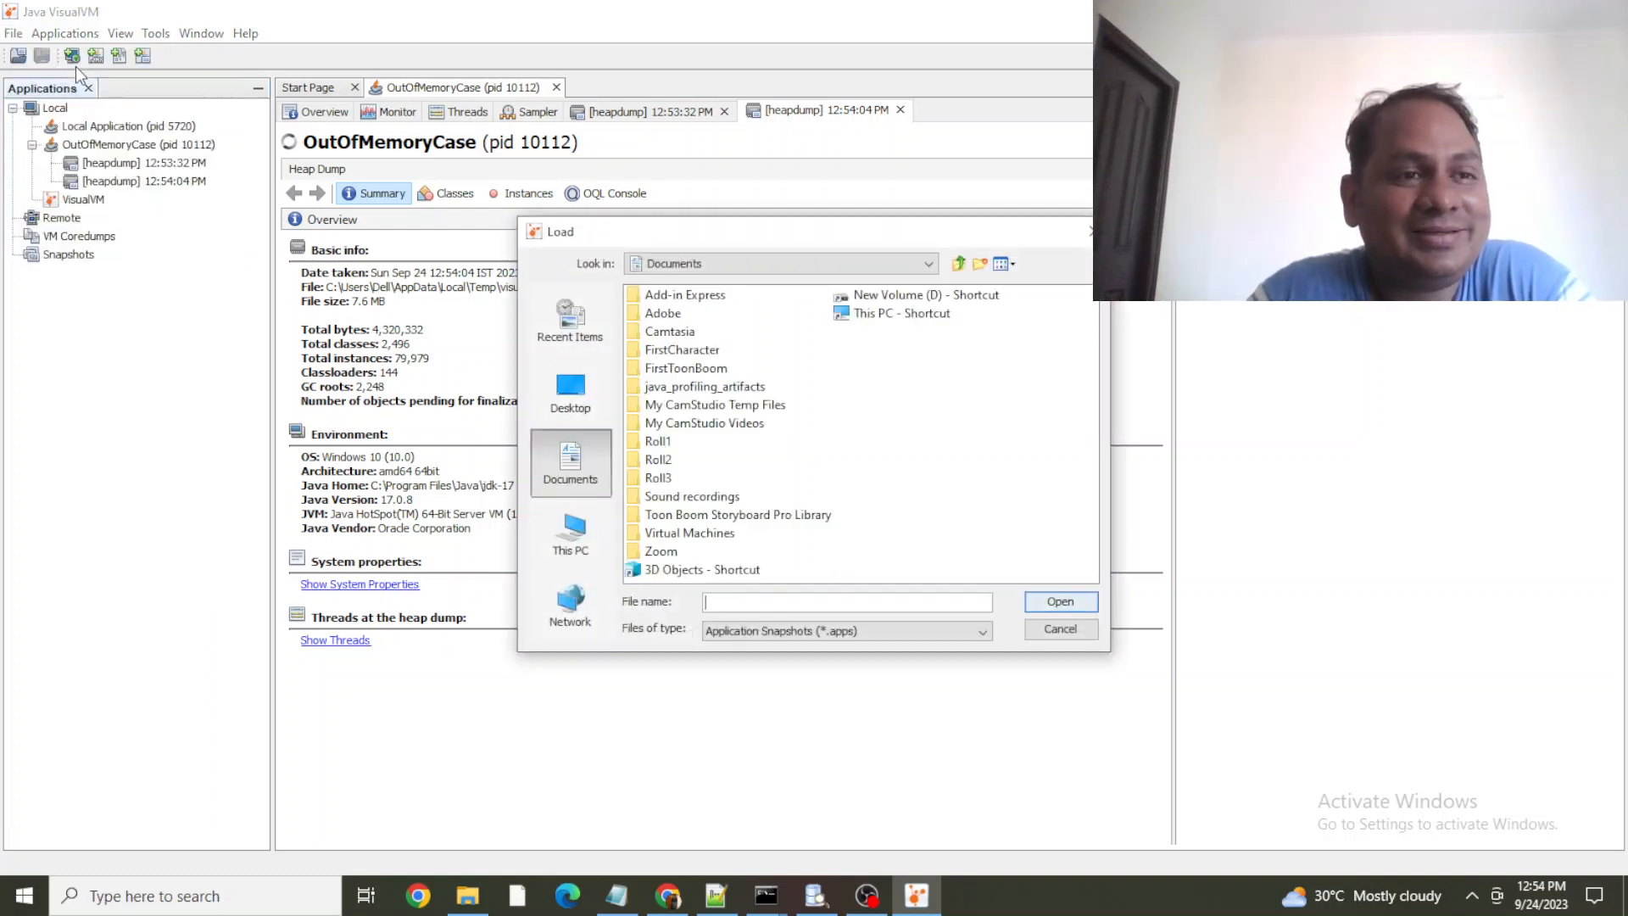
click(568, 534)
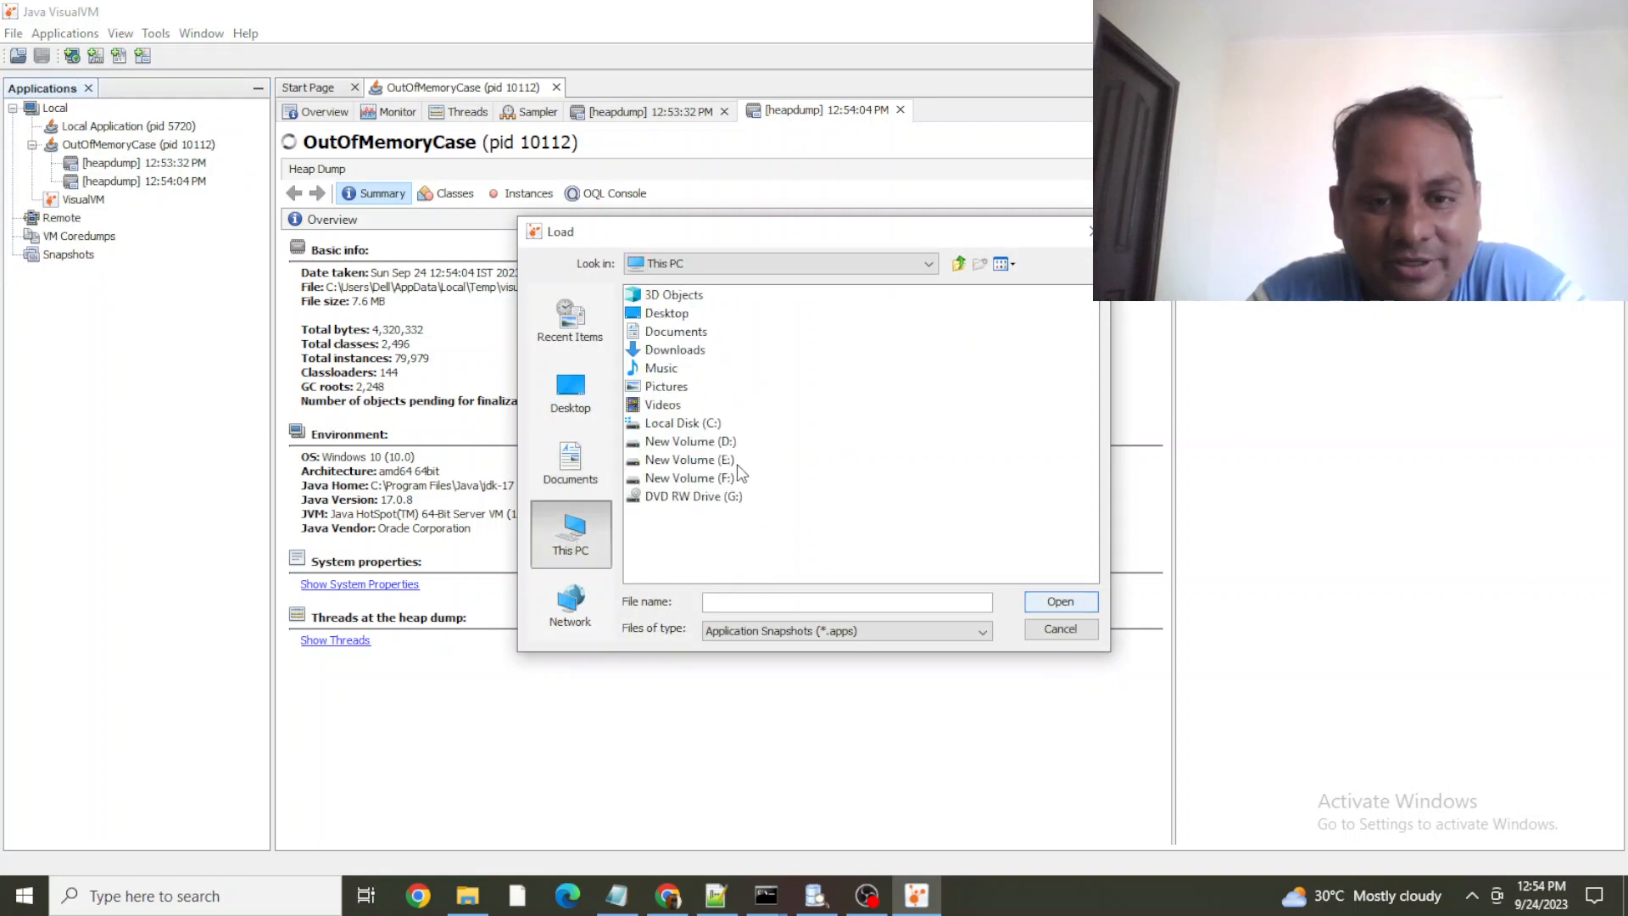
click(694, 462)
double_click(692, 459)
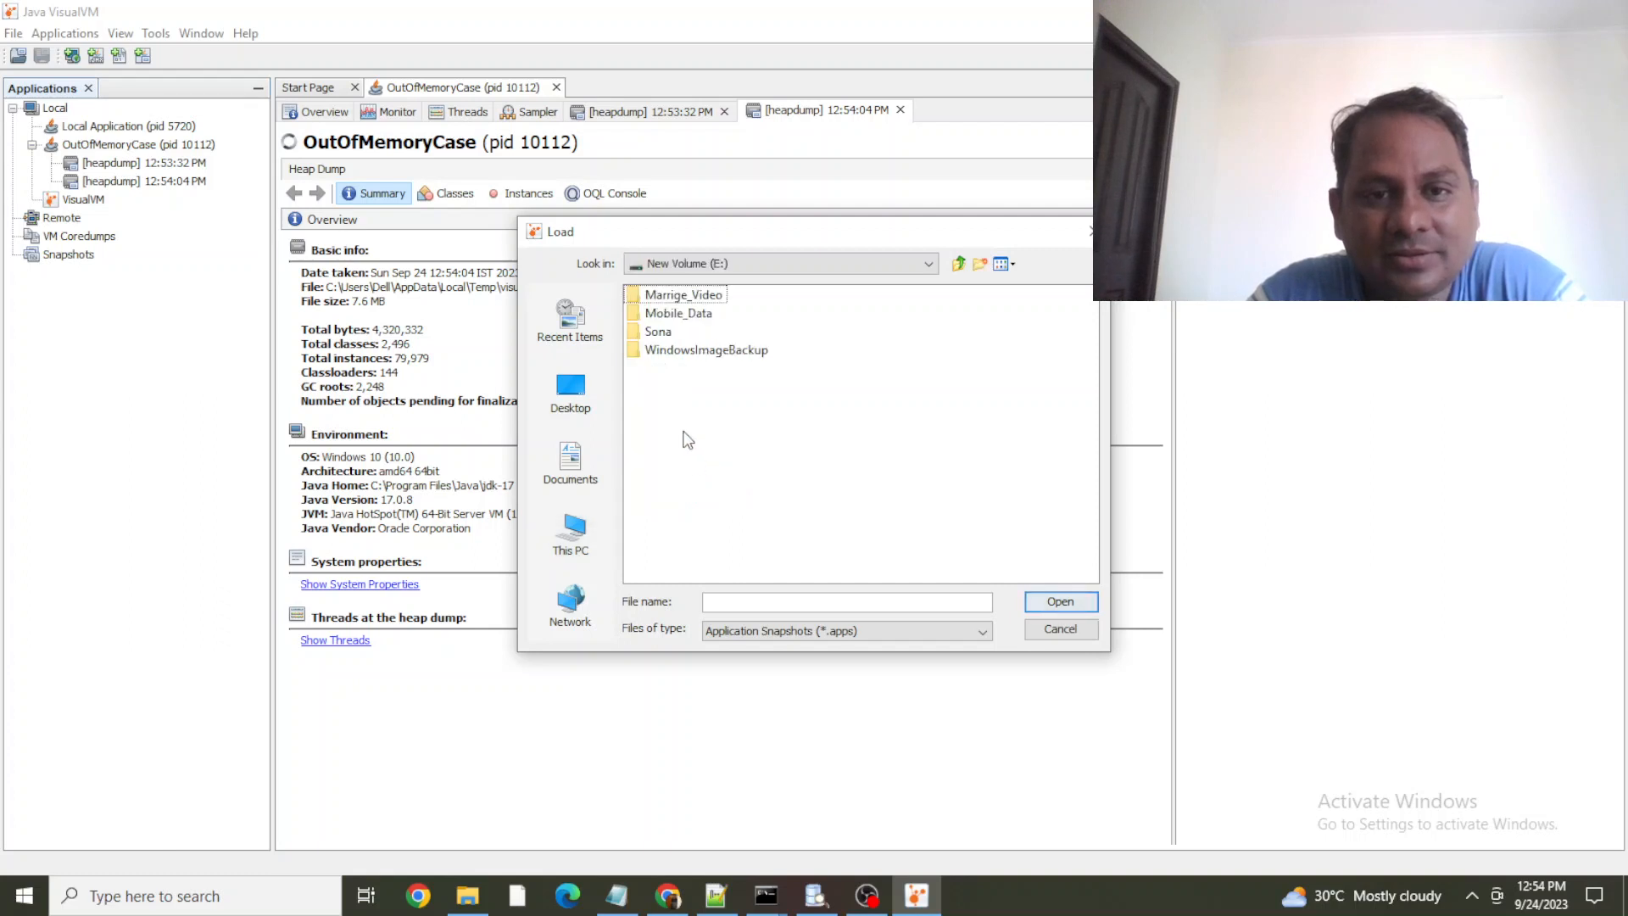
click(960, 264)
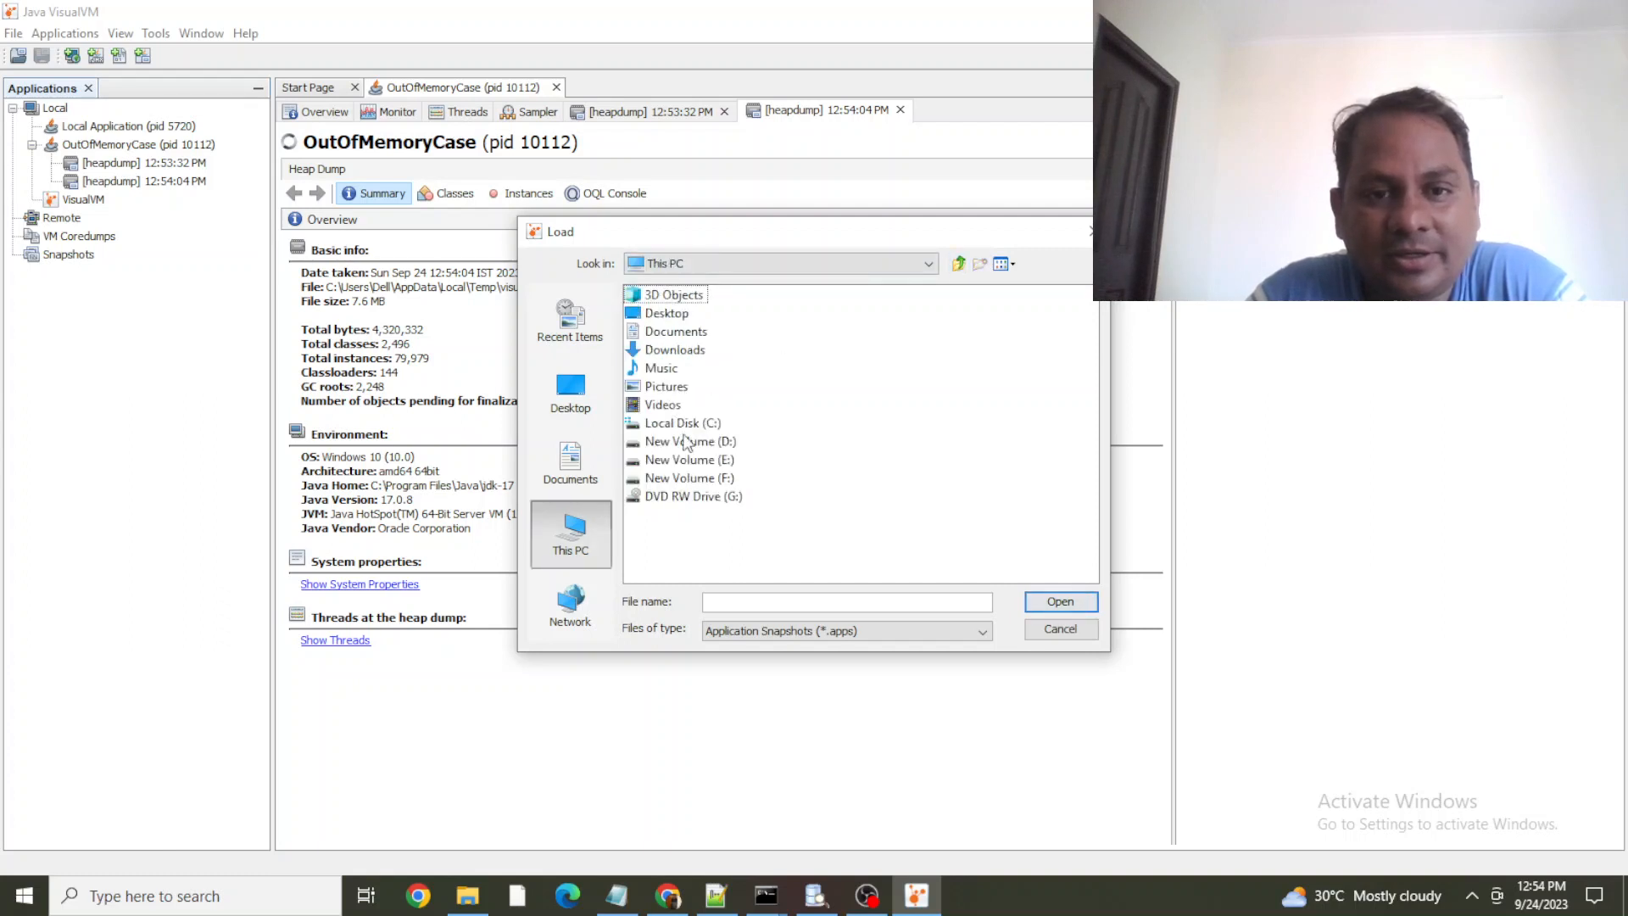
click(705, 462)
double_click(707, 468)
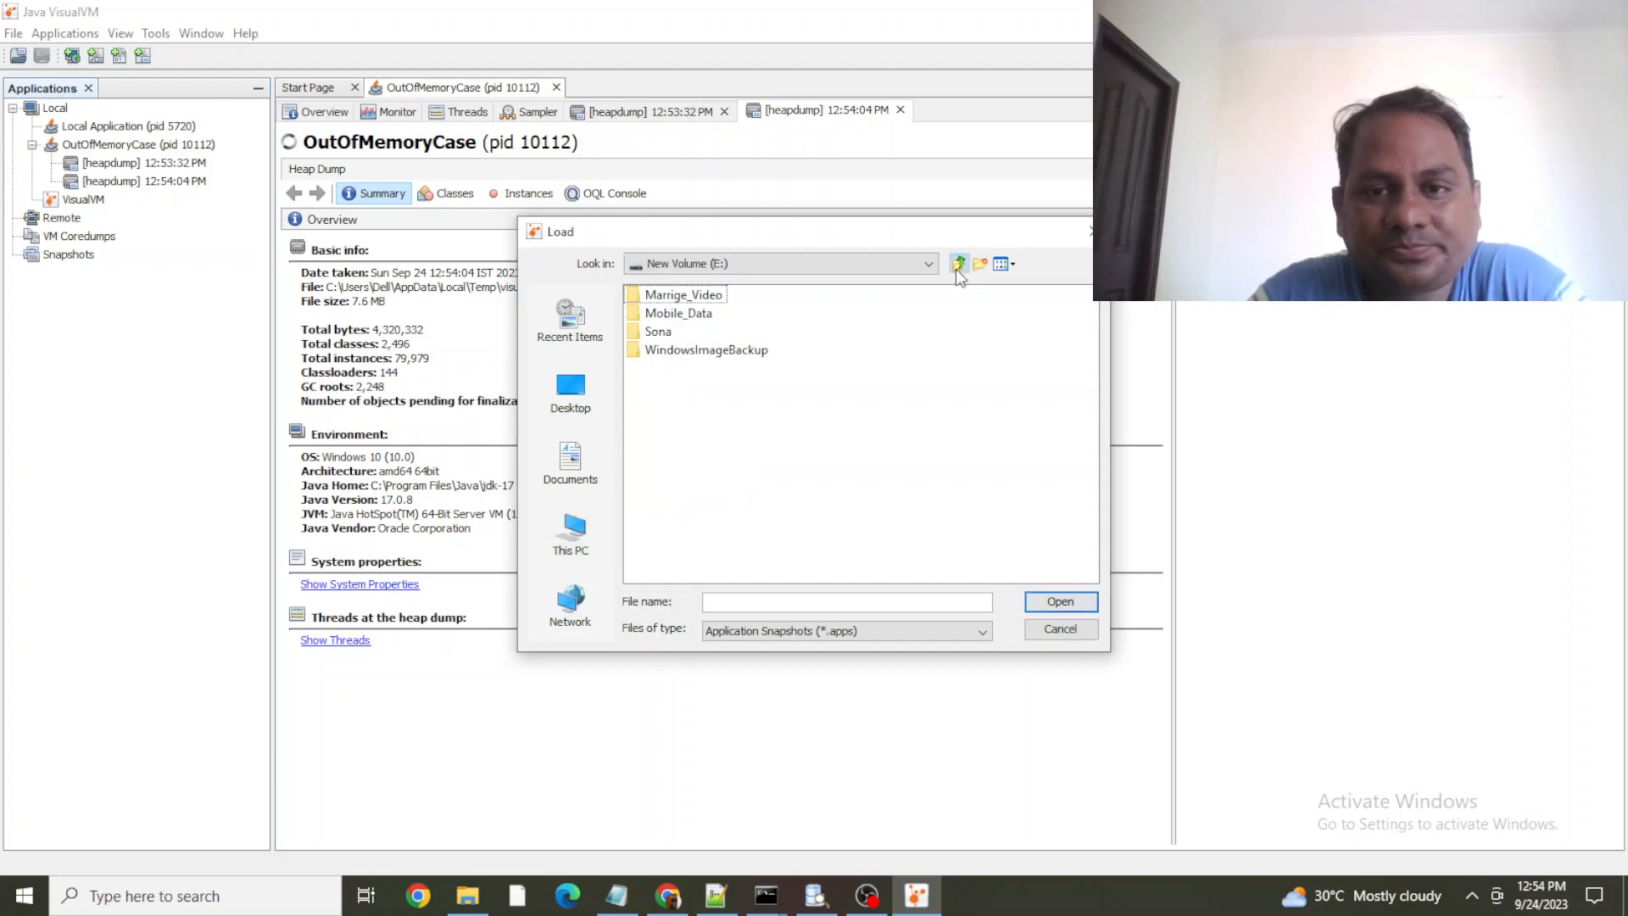
click(957, 265)
Browse to the D:\Practice\skCodify\MemoryAnalysis folder in the Load dialog
double_click(703, 441)
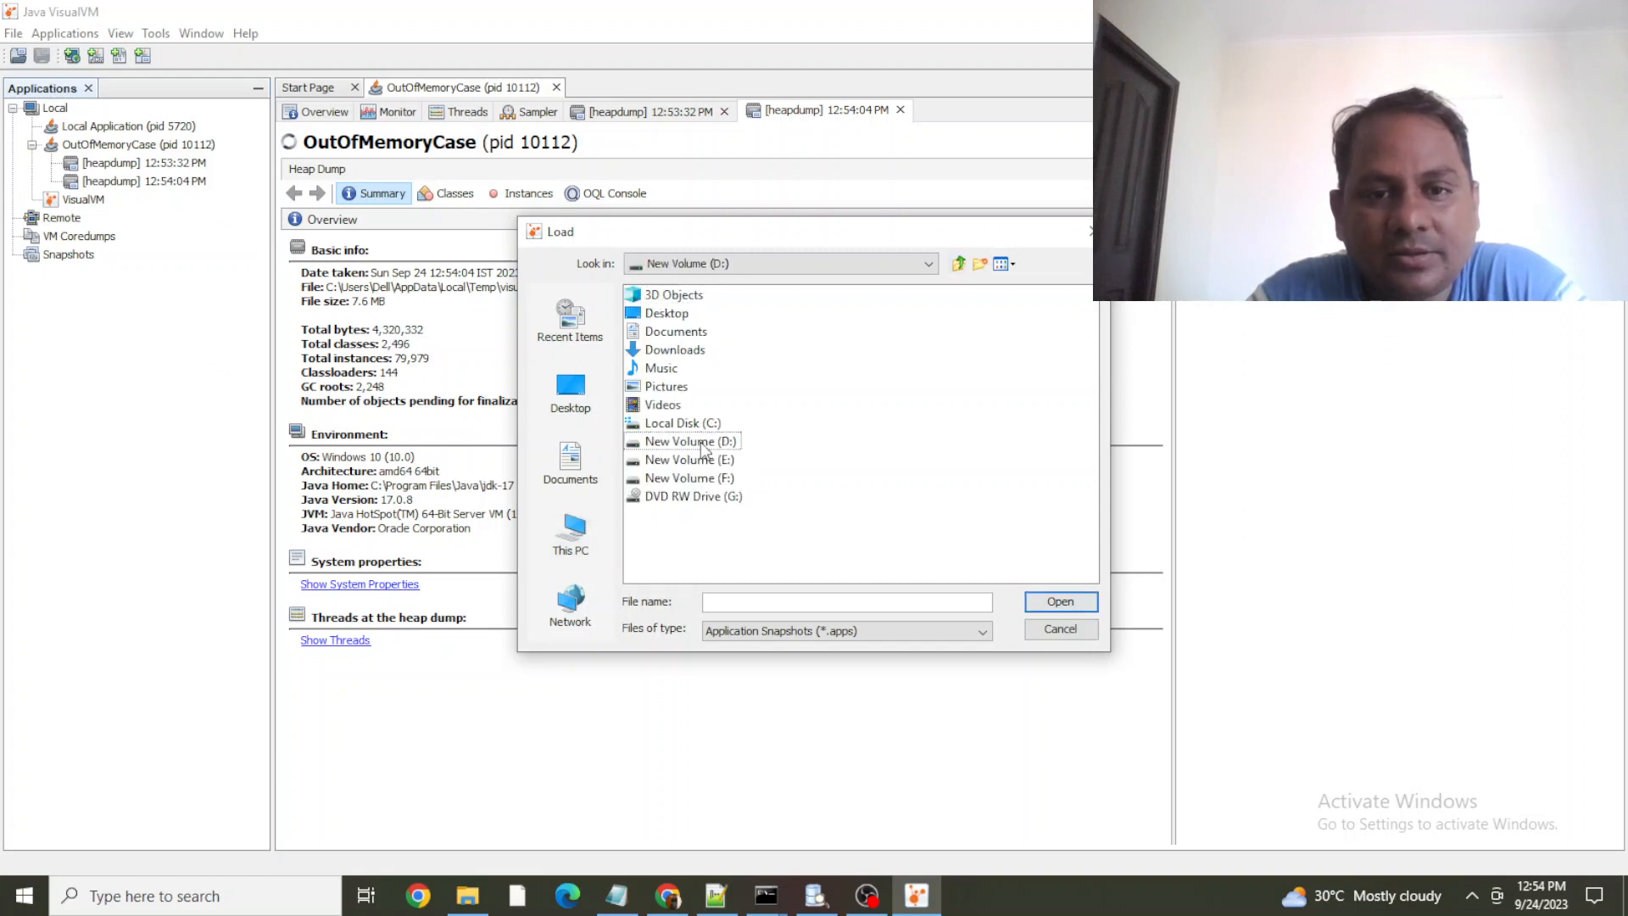
double_click(666, 442)
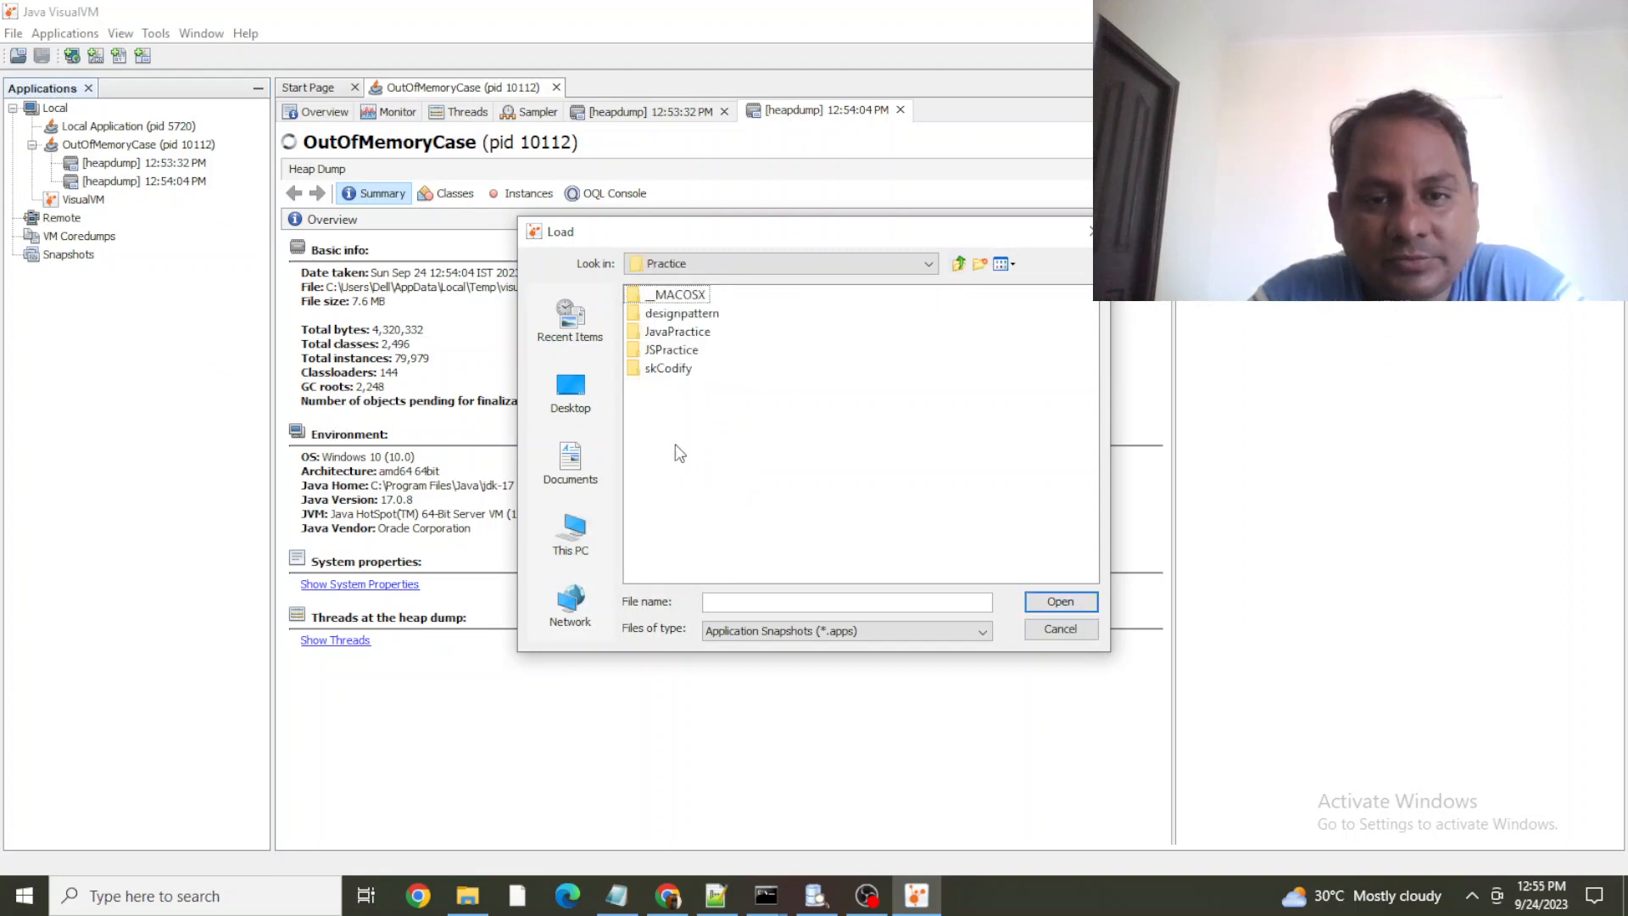
click(685, 371)
double_click(685, 371)
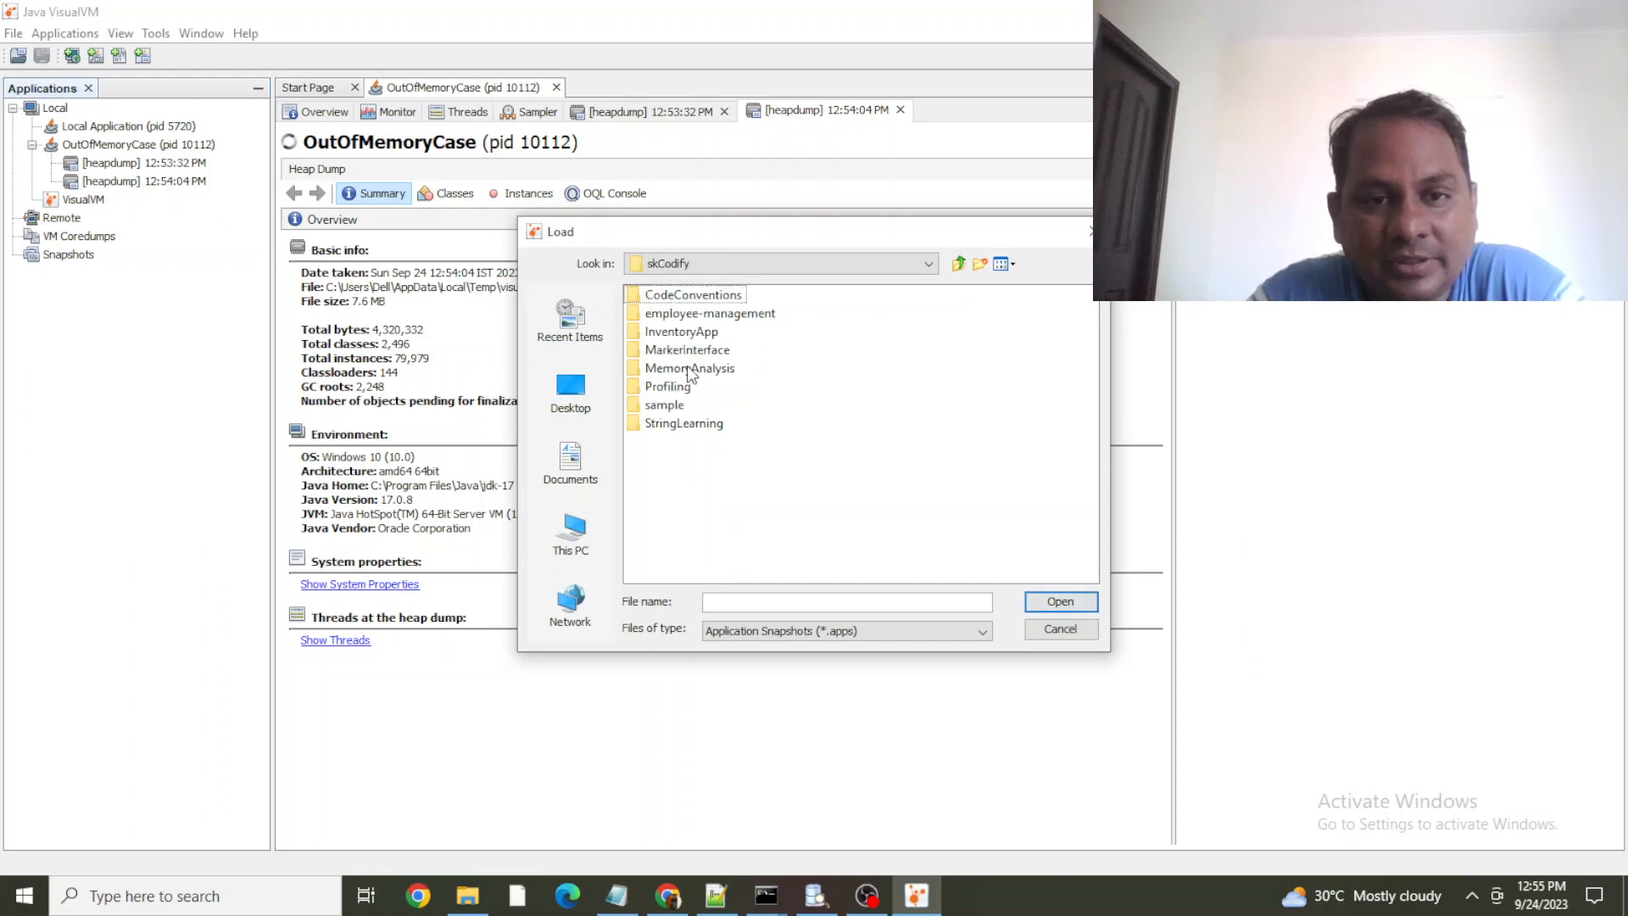
click(723, 371)
double_click(723, 373)
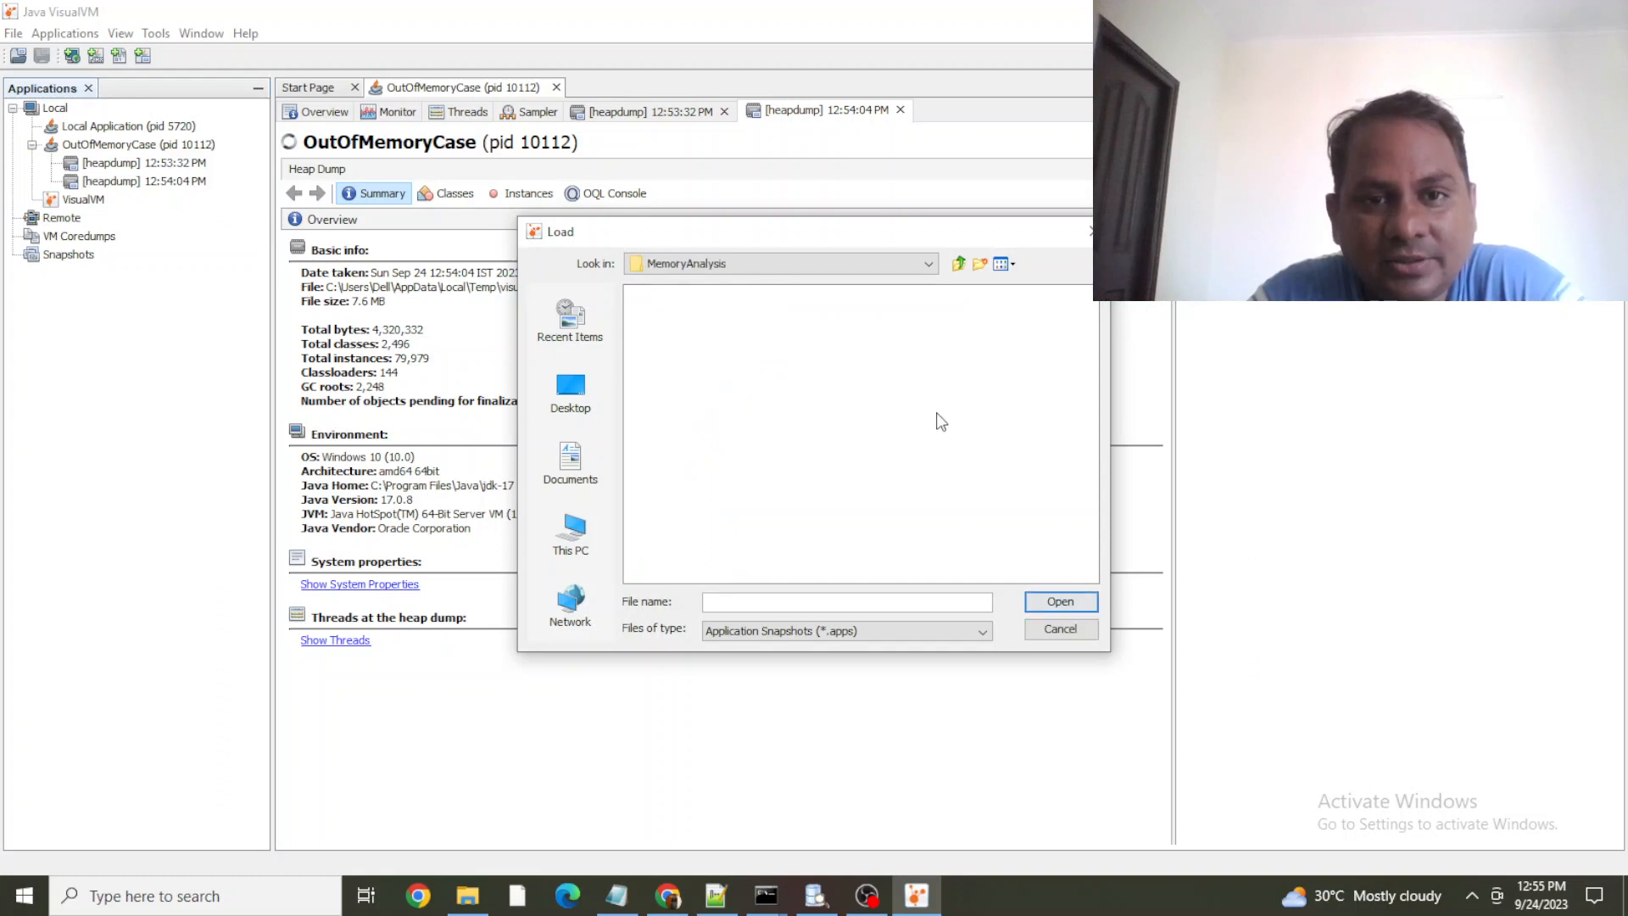
Set the file type to Heap Dumps (*.hprof, *.*) and load 09232023_1057.hprof
click(921, 634)
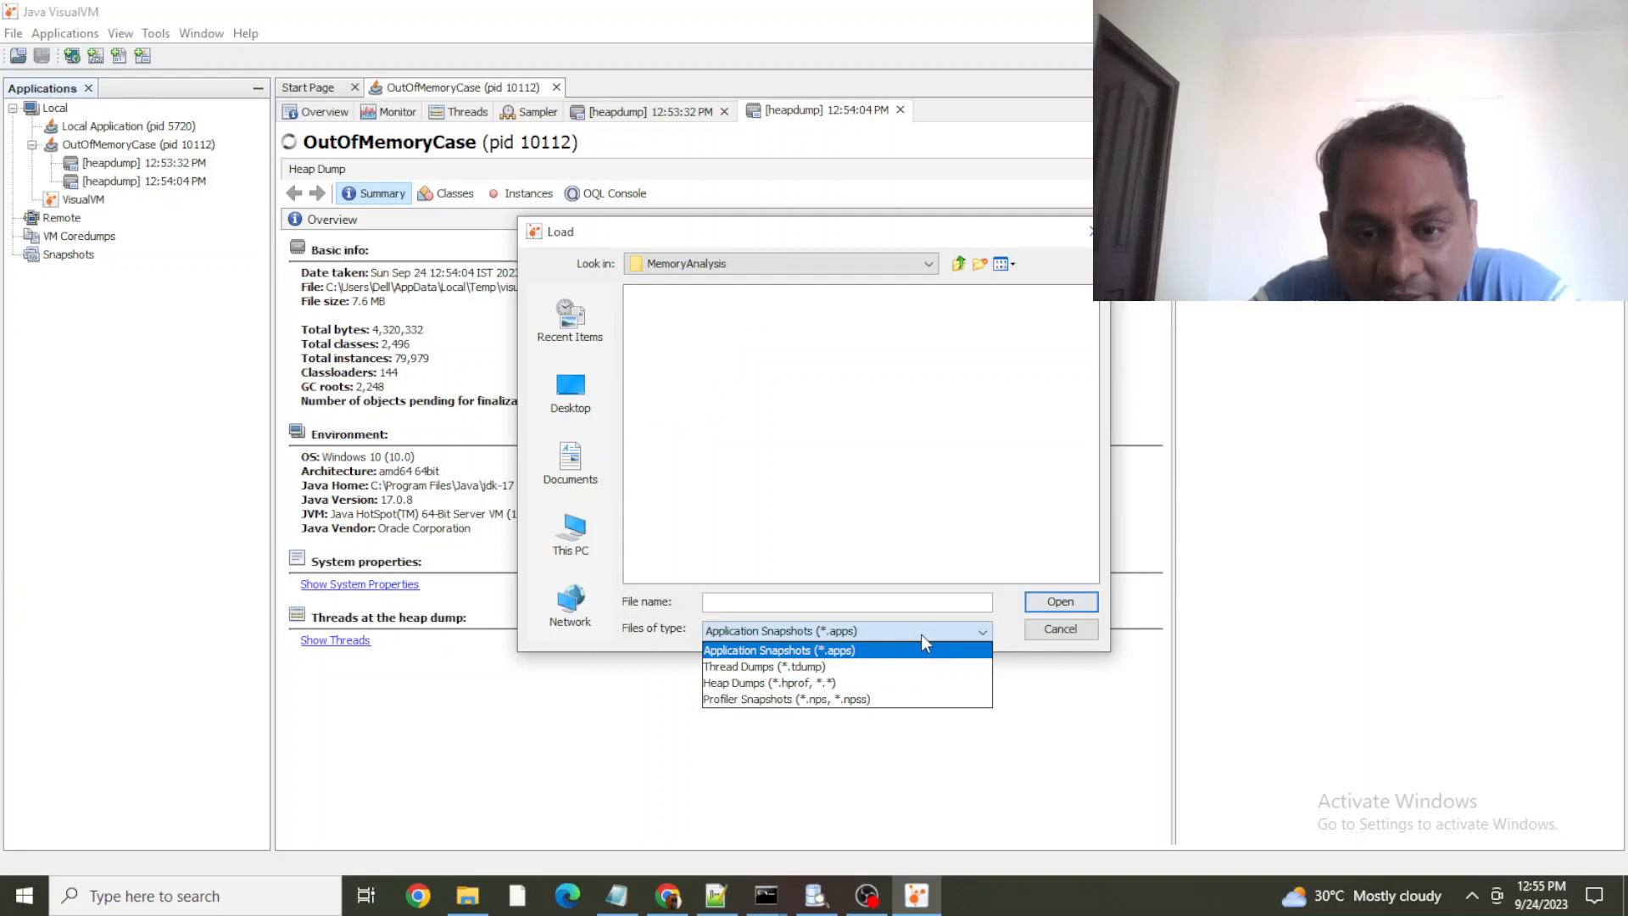
click(843, 685)
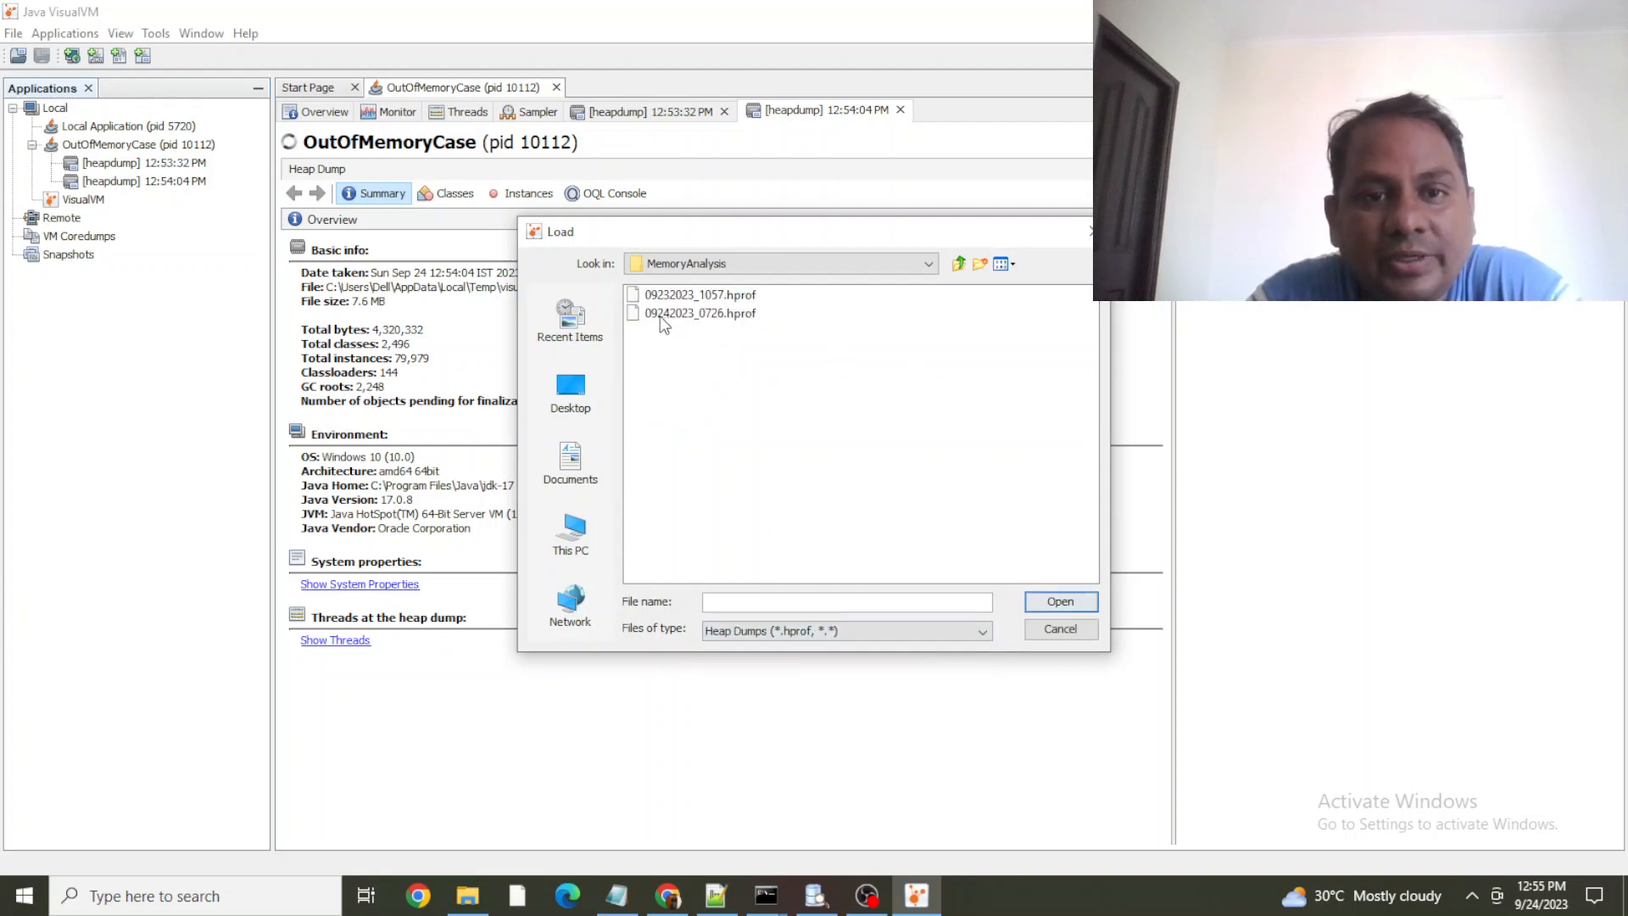
double_click(710, 292)
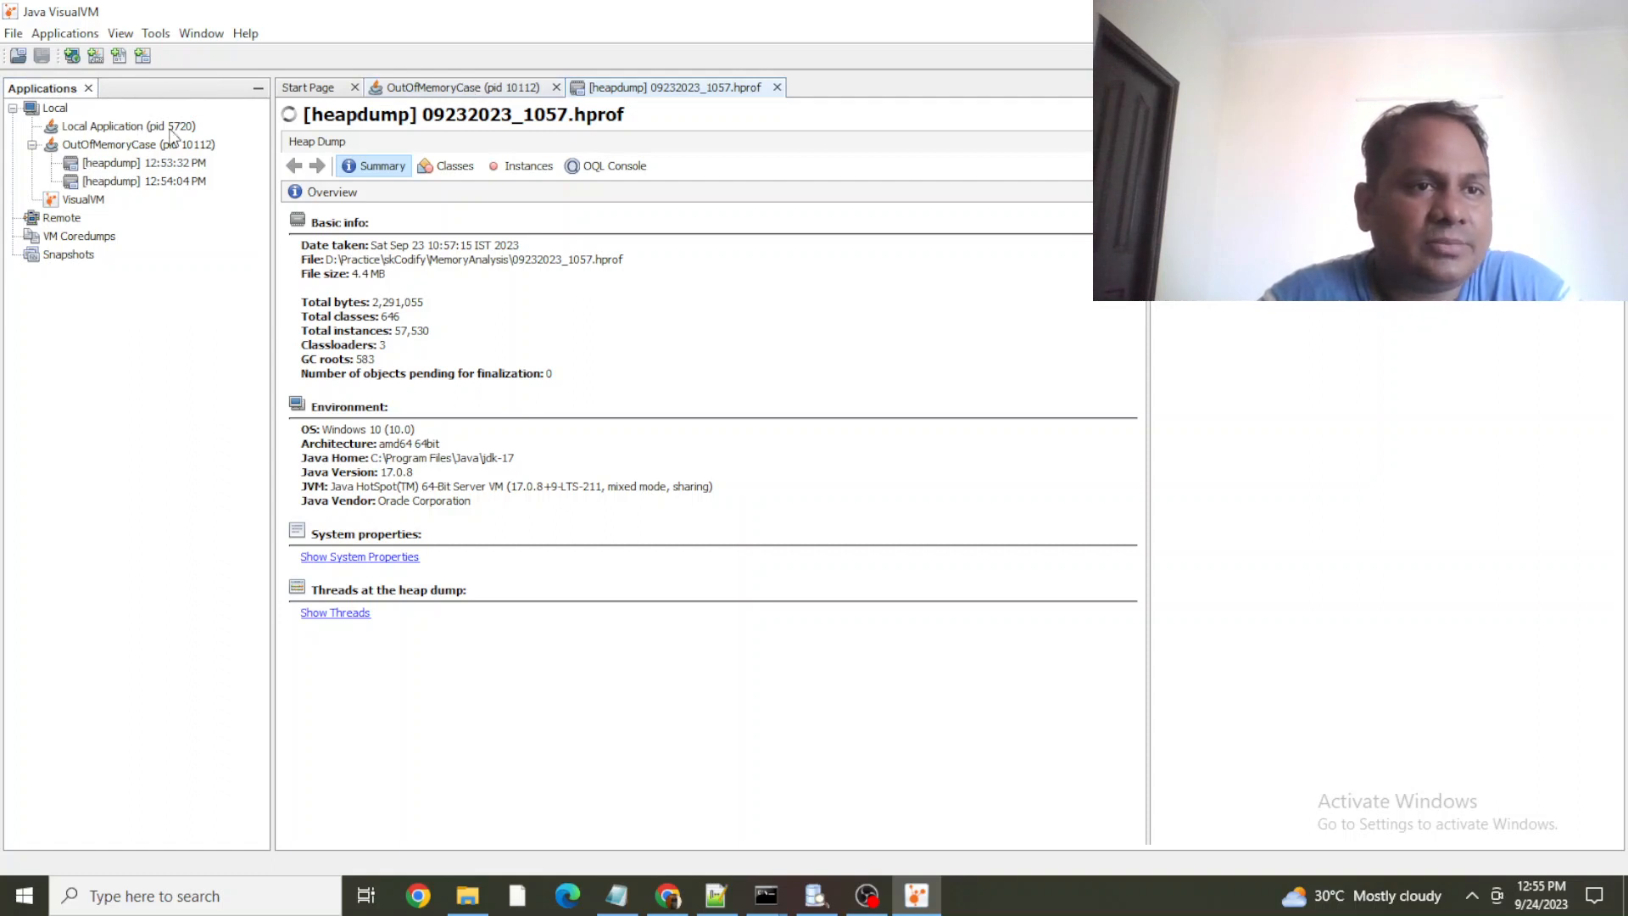
click(134, 148)
right_click(134, 148)
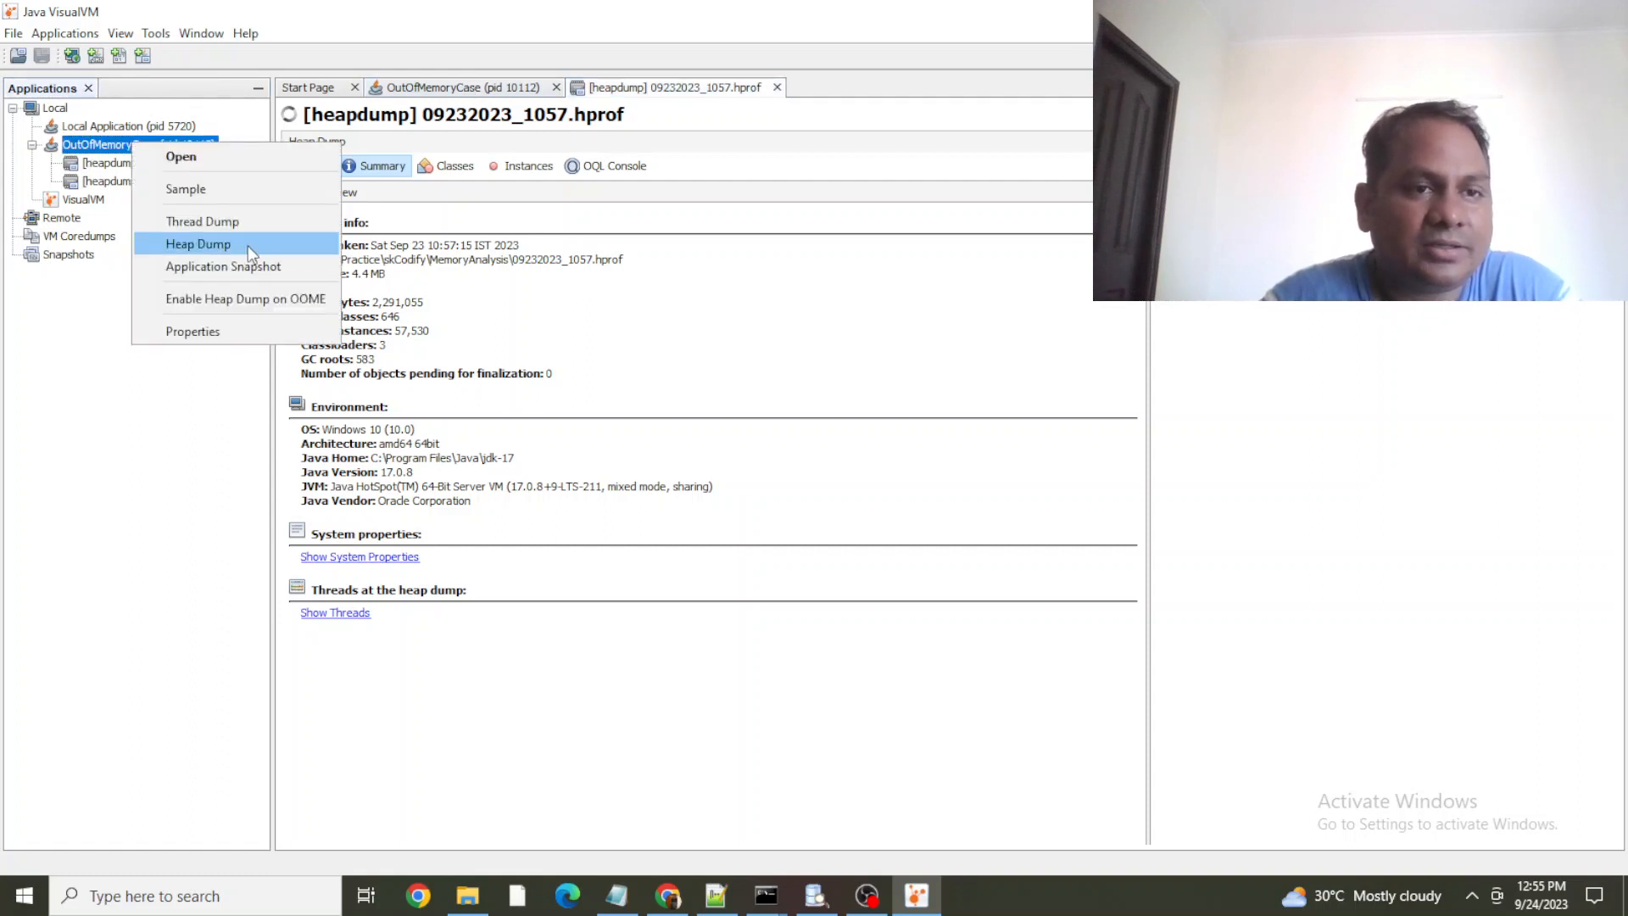
click(141, 502)
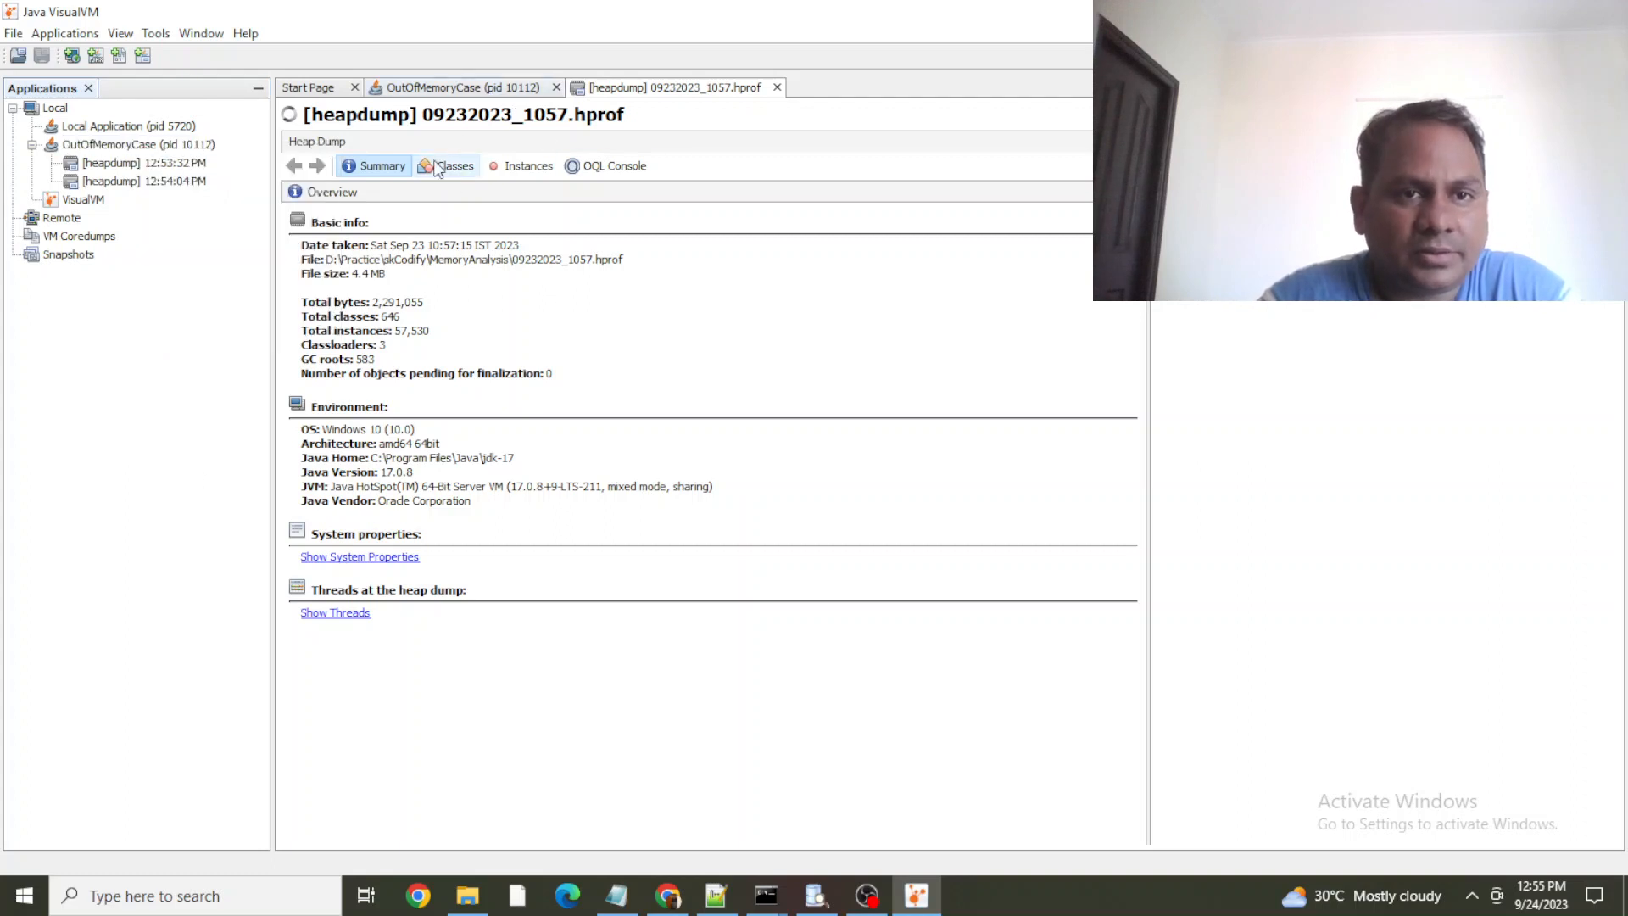
Show the Classes view of the 09232023_1057.hprof heap dump and look through the class list
click(432, 166)
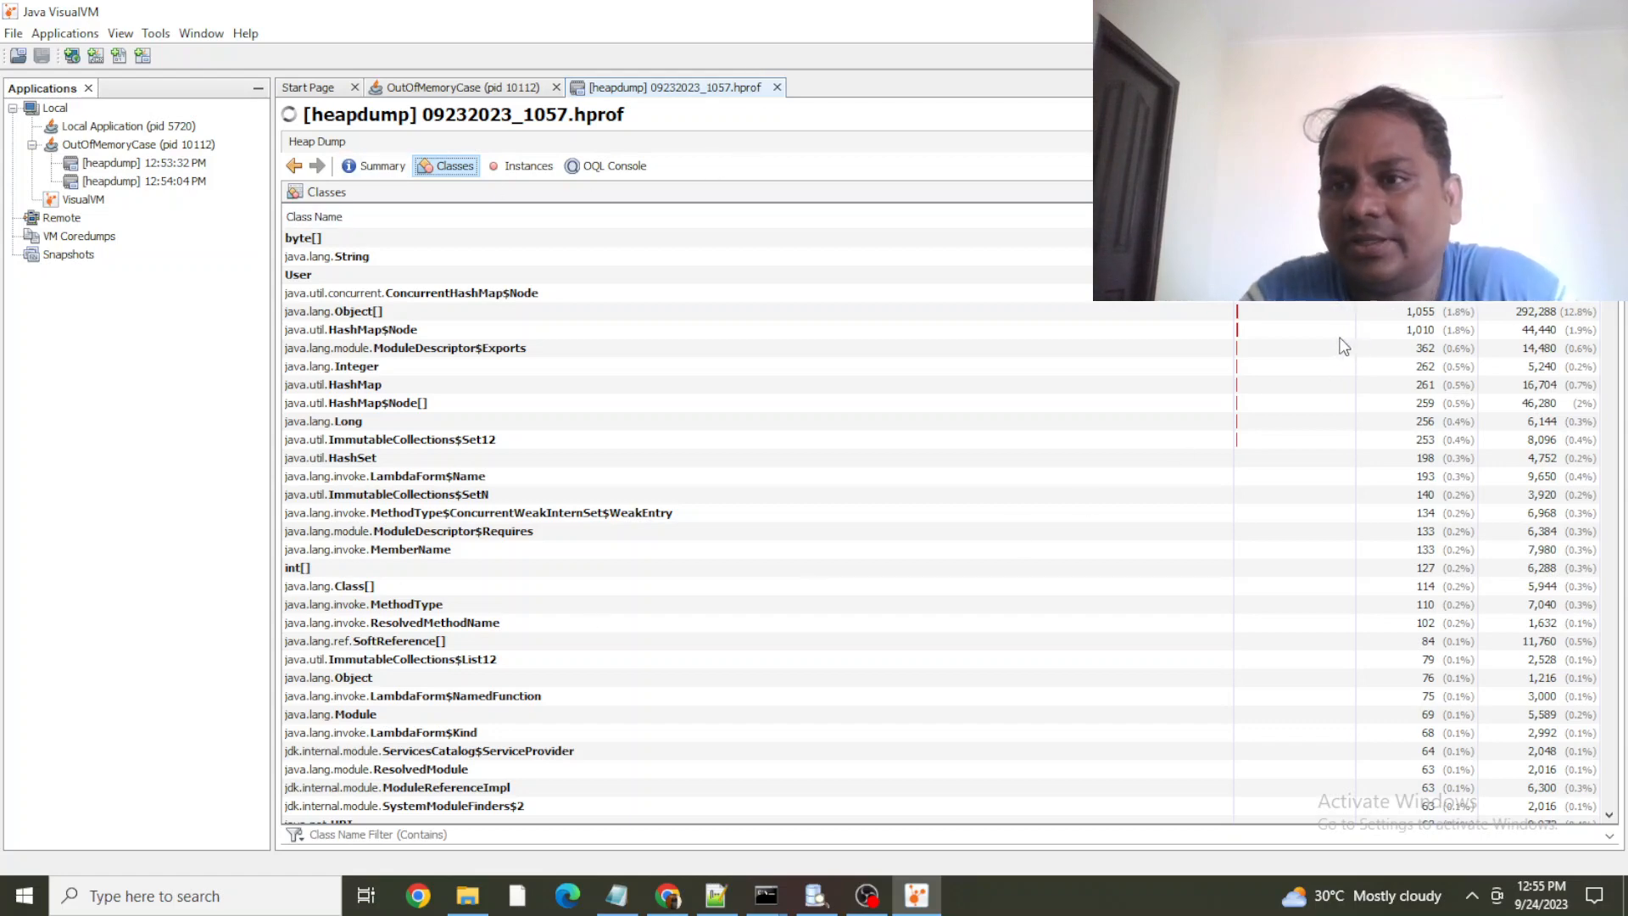
scroll(611, 512, down, 20)
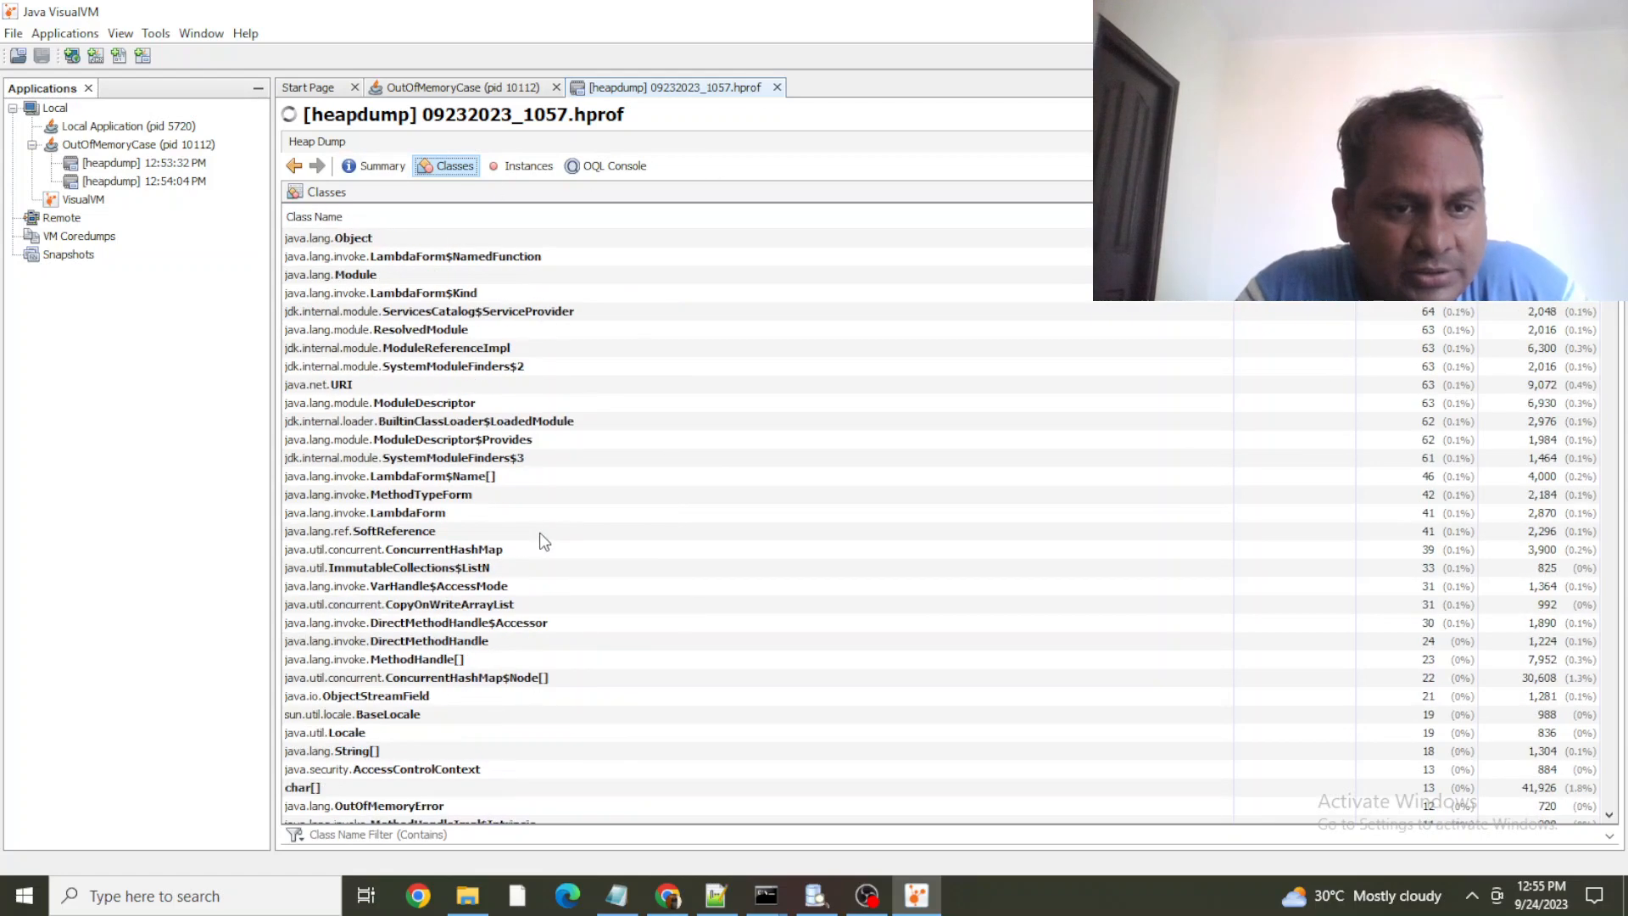
scroll(1608, 310, up, 20)
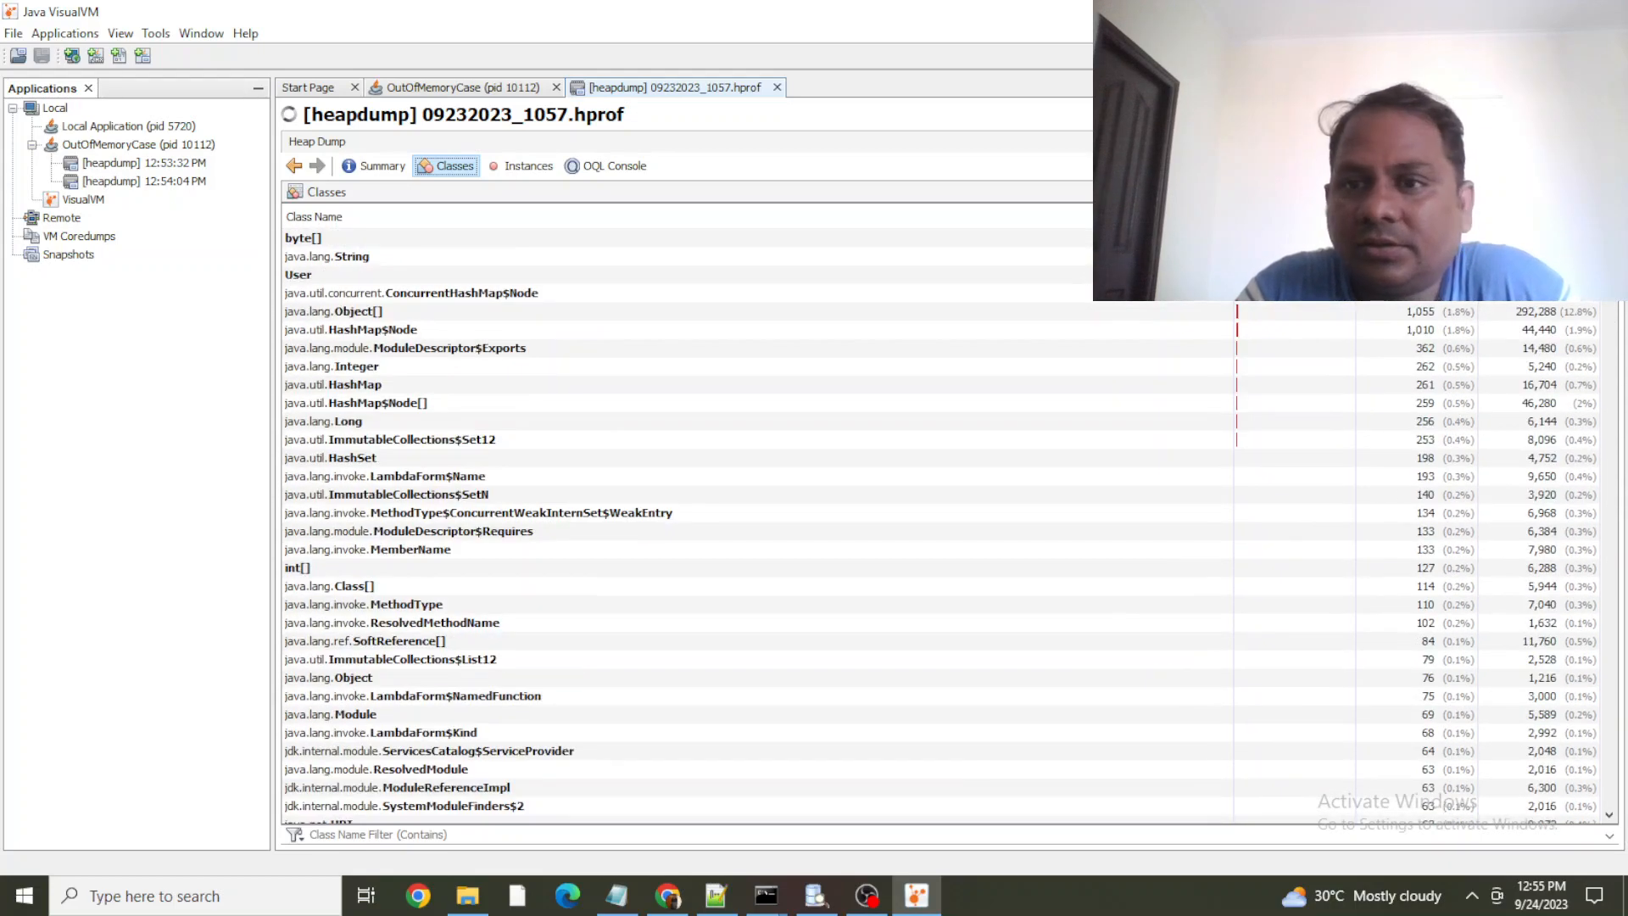
Select the byte[] class and resize the class list columns to bring the instance percentages and counts into view
click(375, 238)
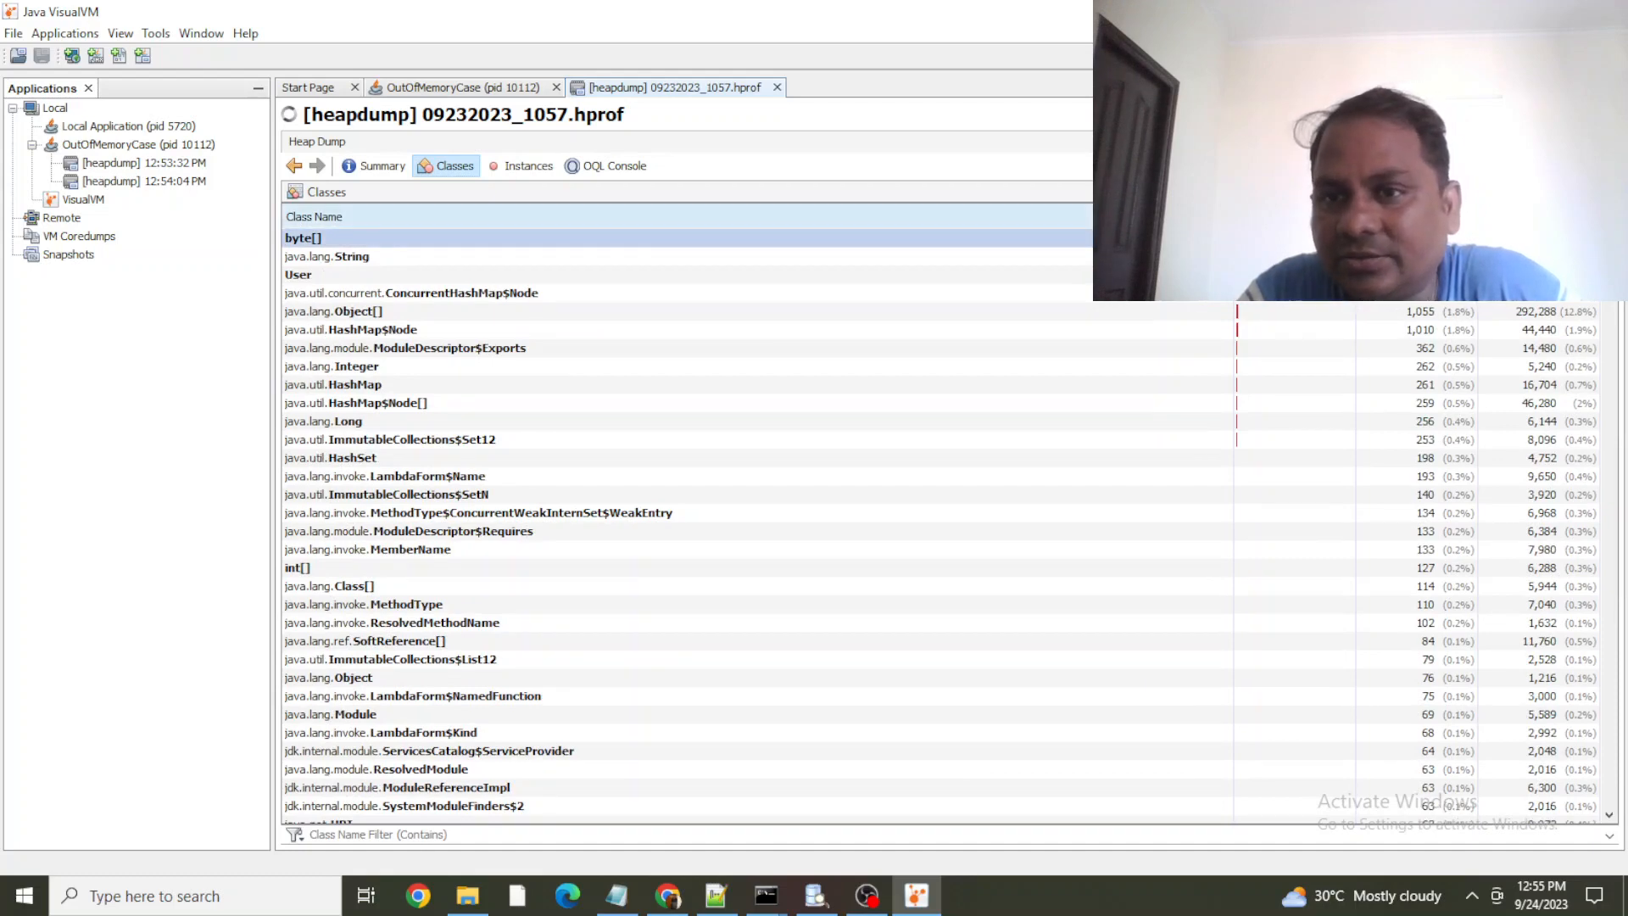
drag(1235, 216, 799, 254)
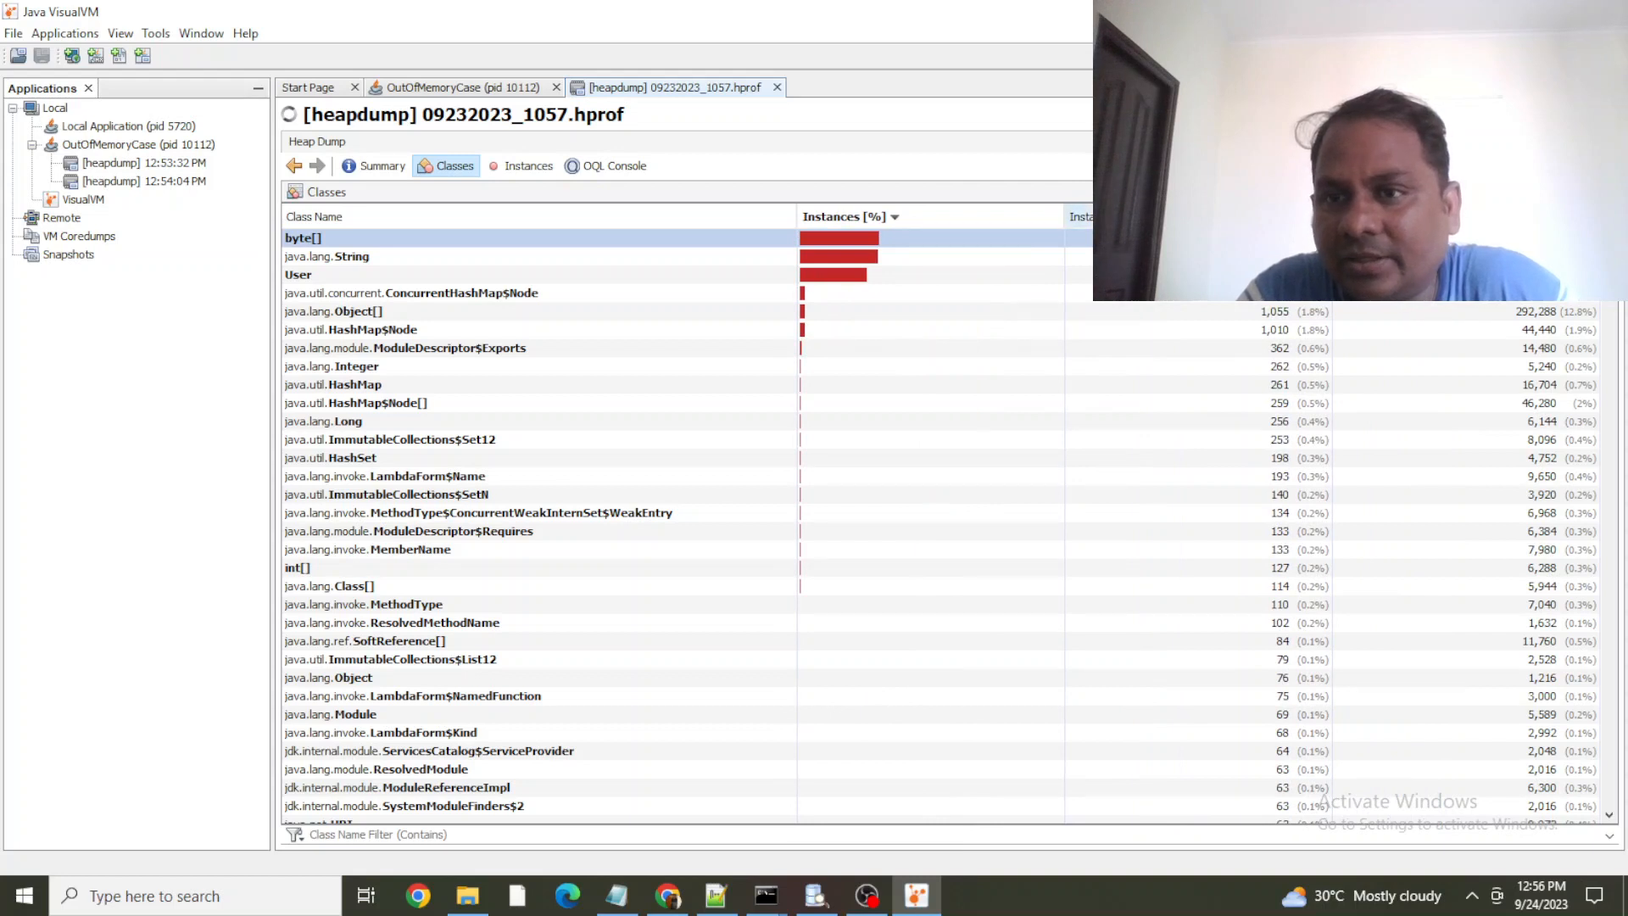
drag(1332, 217, 1168, 221)
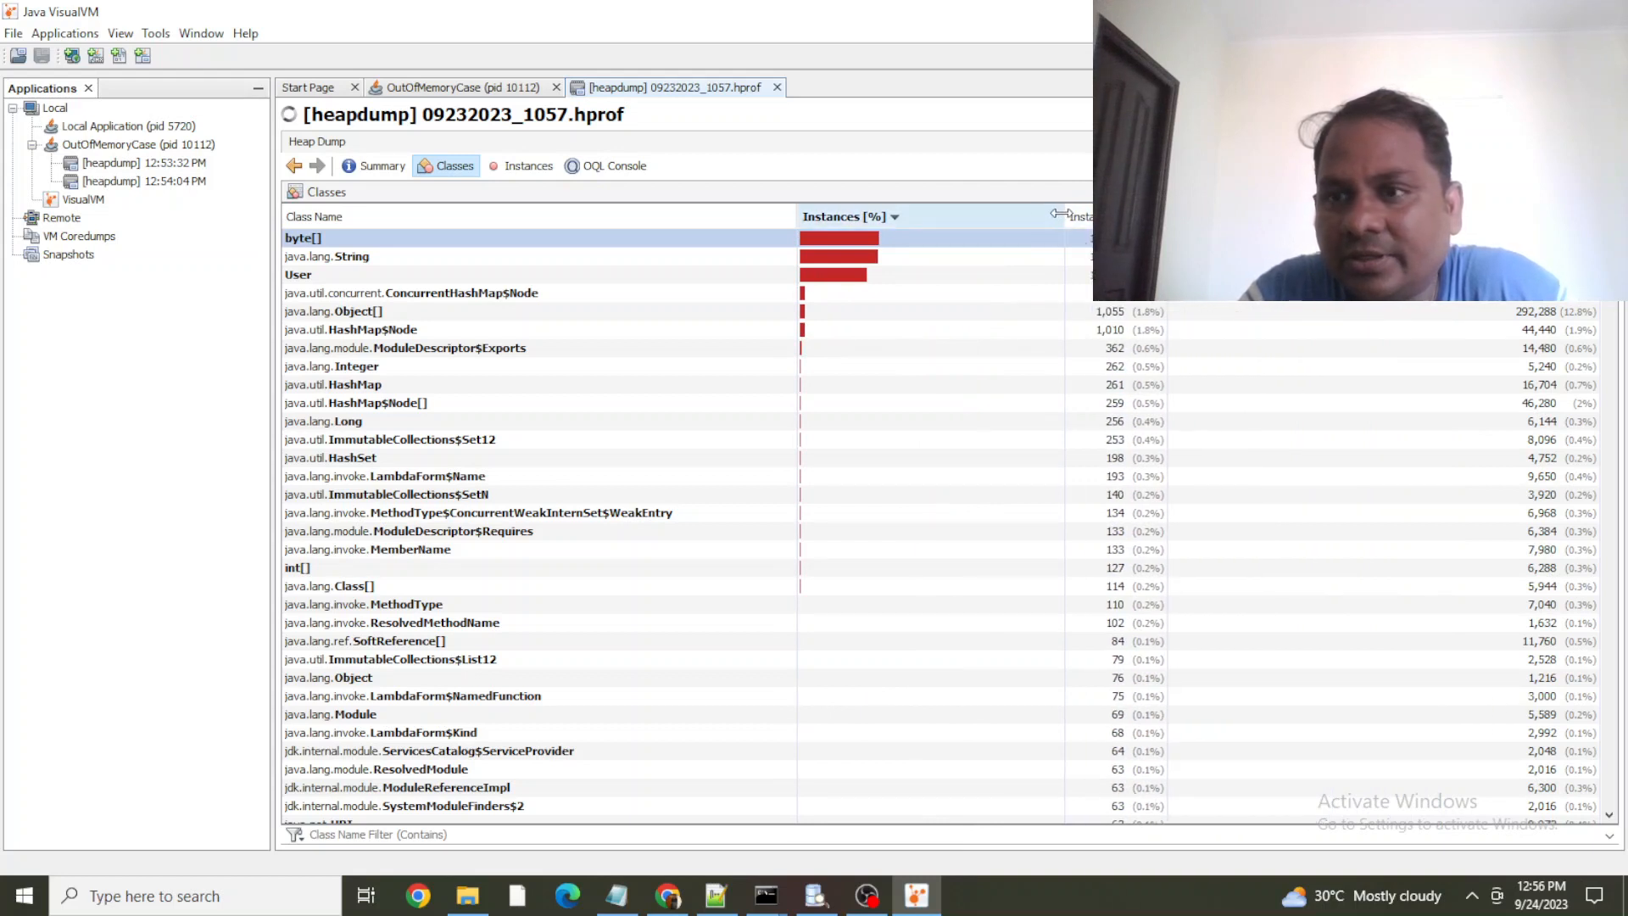
drag(1063, 214, 999, 222)
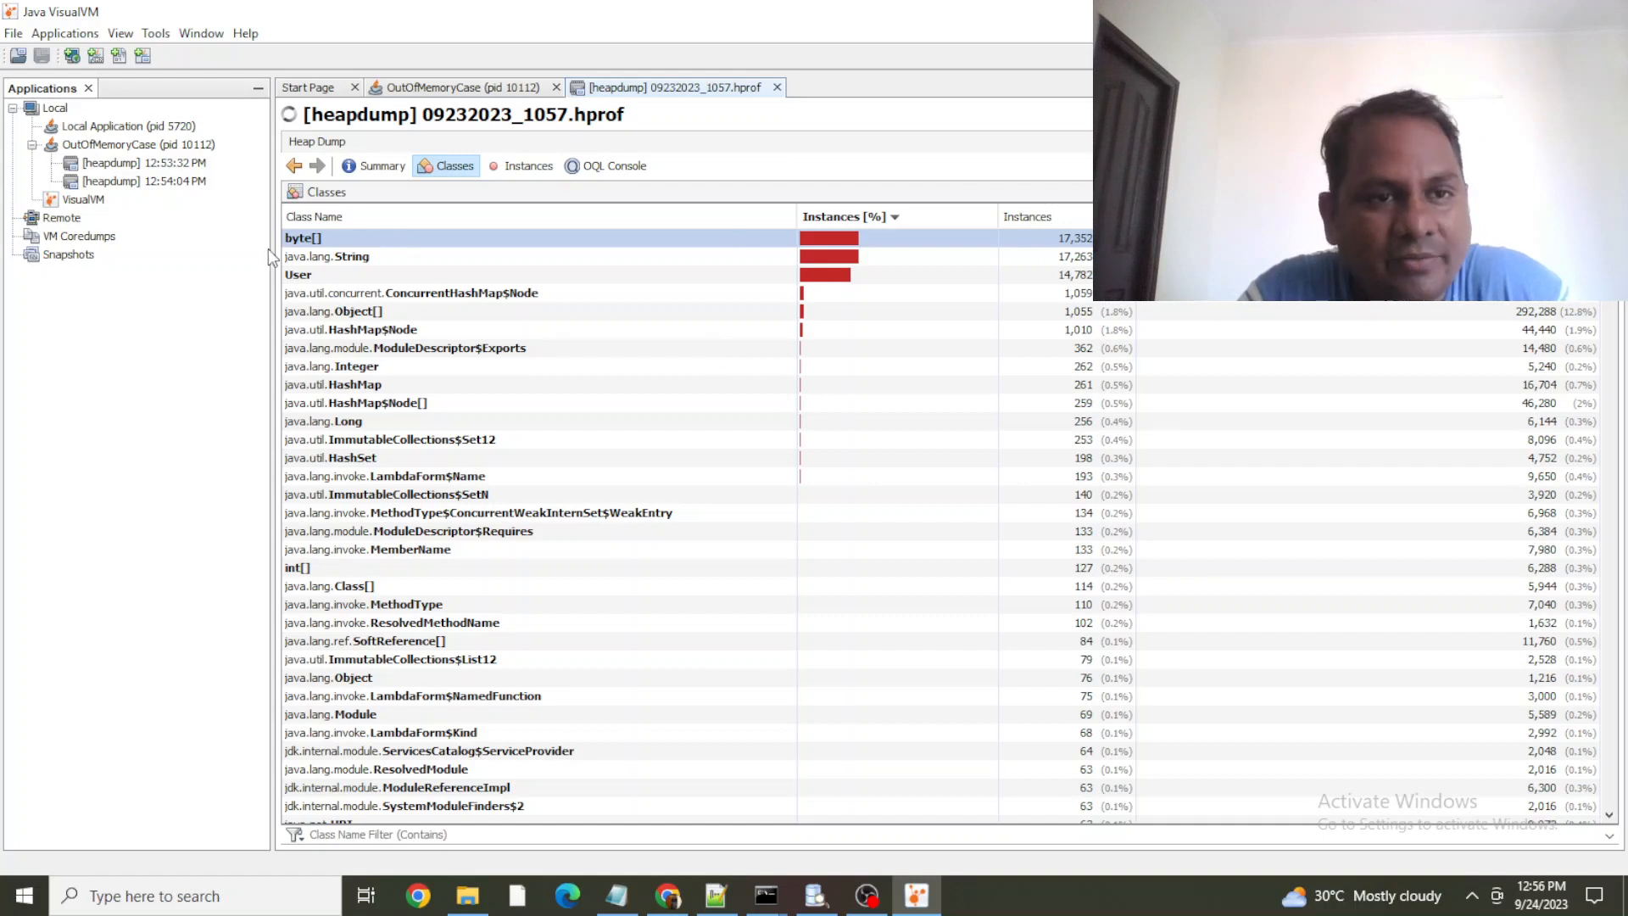
Inspect the instances of java.lang.String, and select the User class back in the class list
click(318, 264)
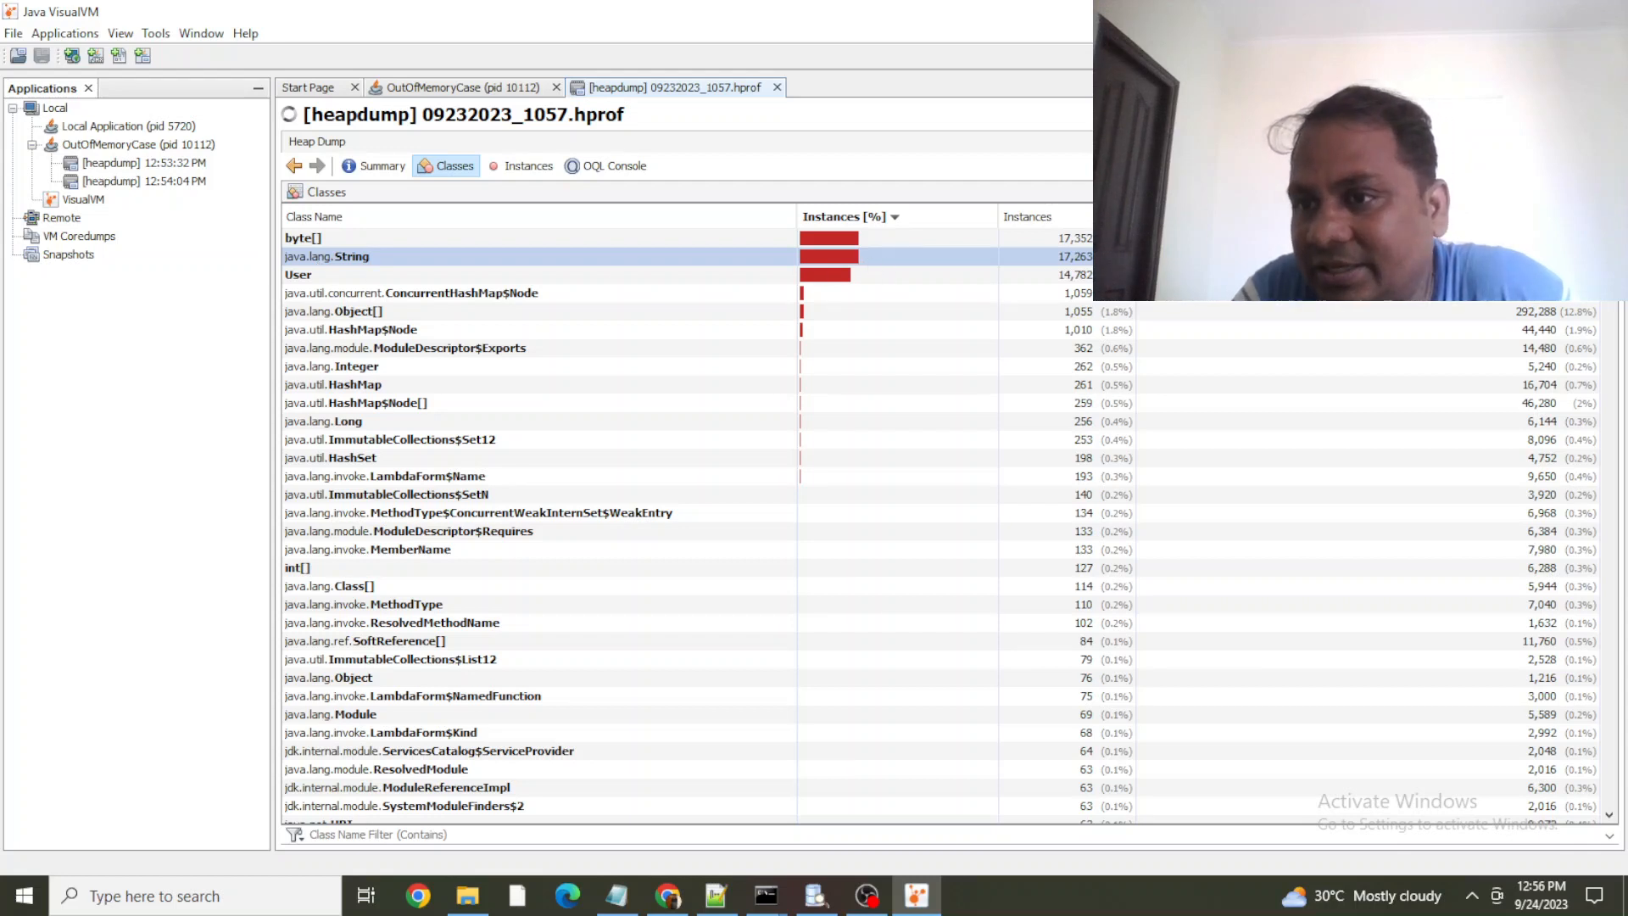
double_click(327, 257)
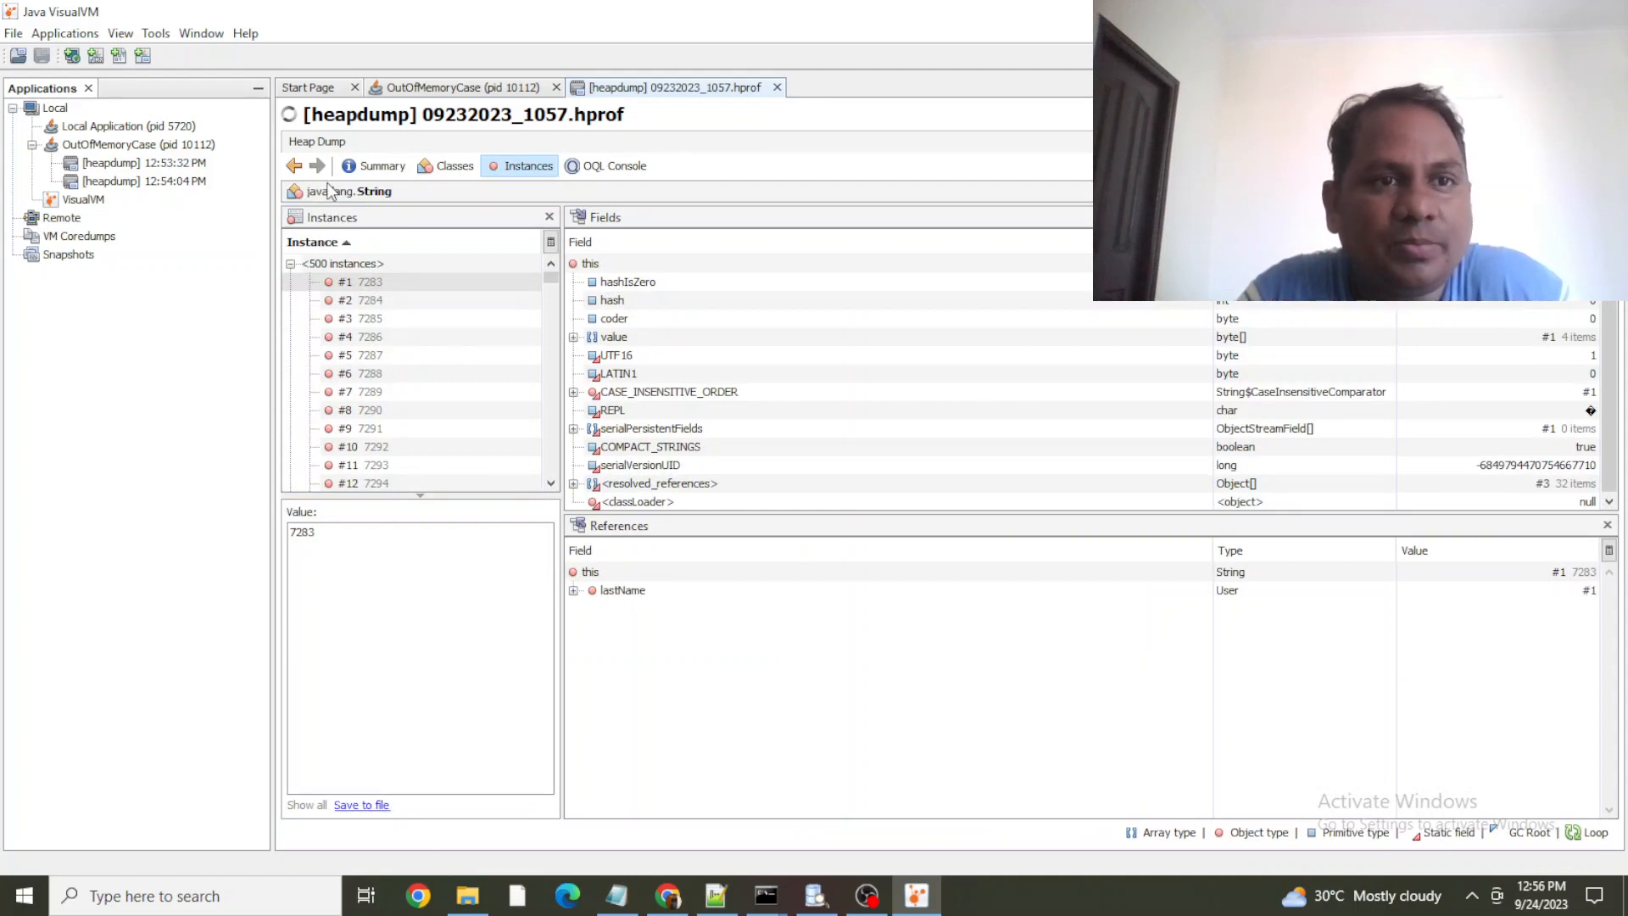
click(295, 167)
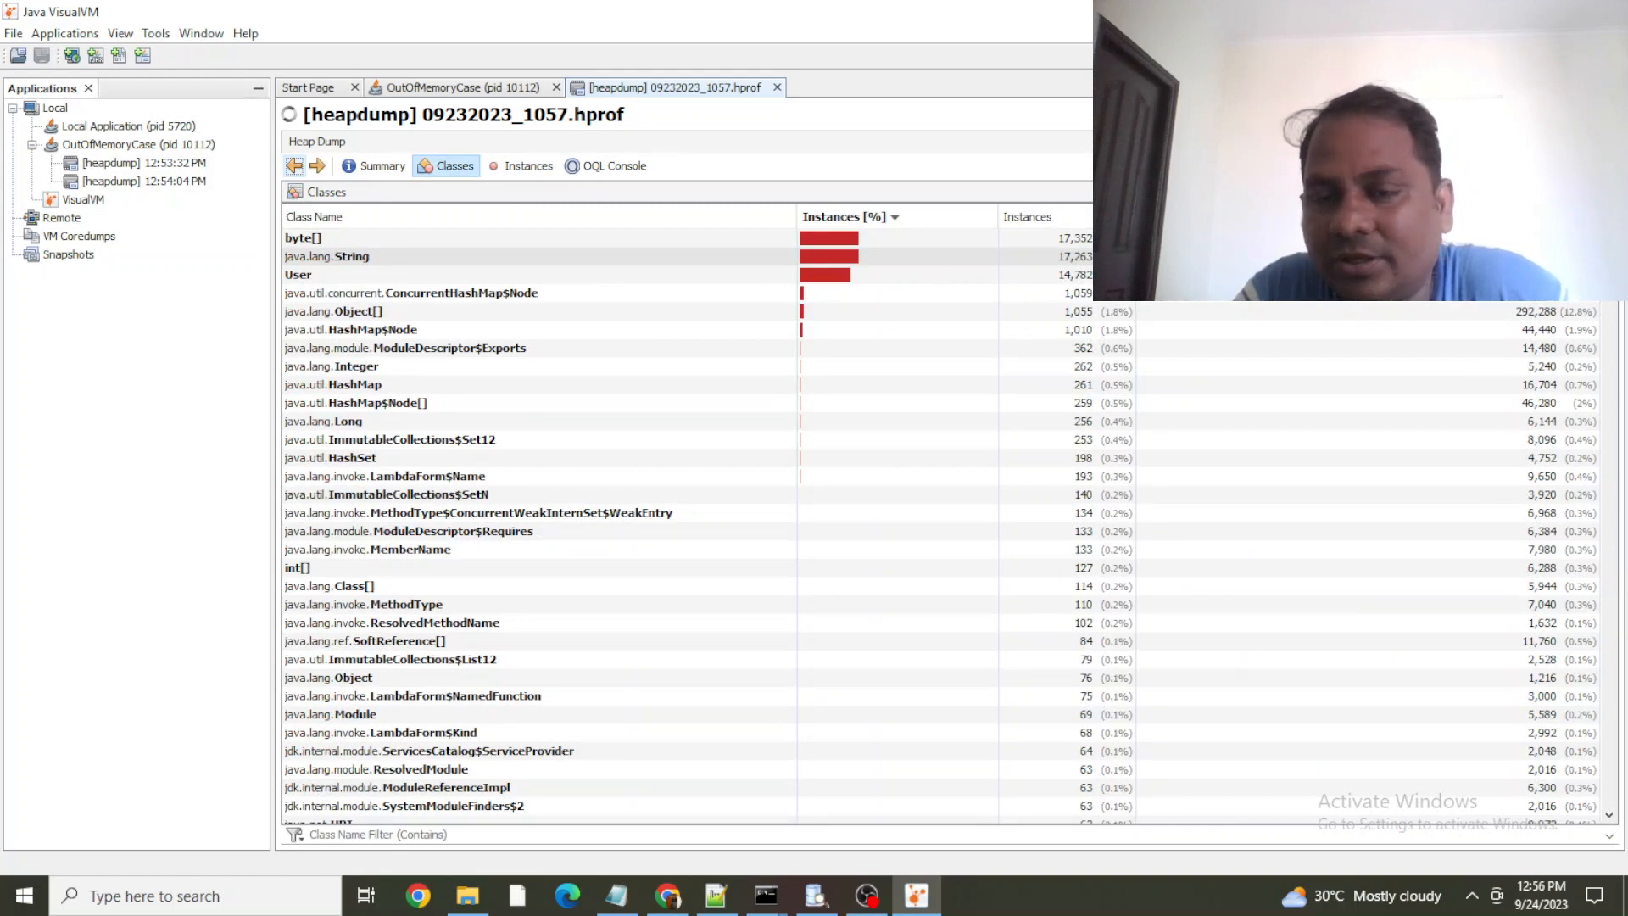
click(310, 280)
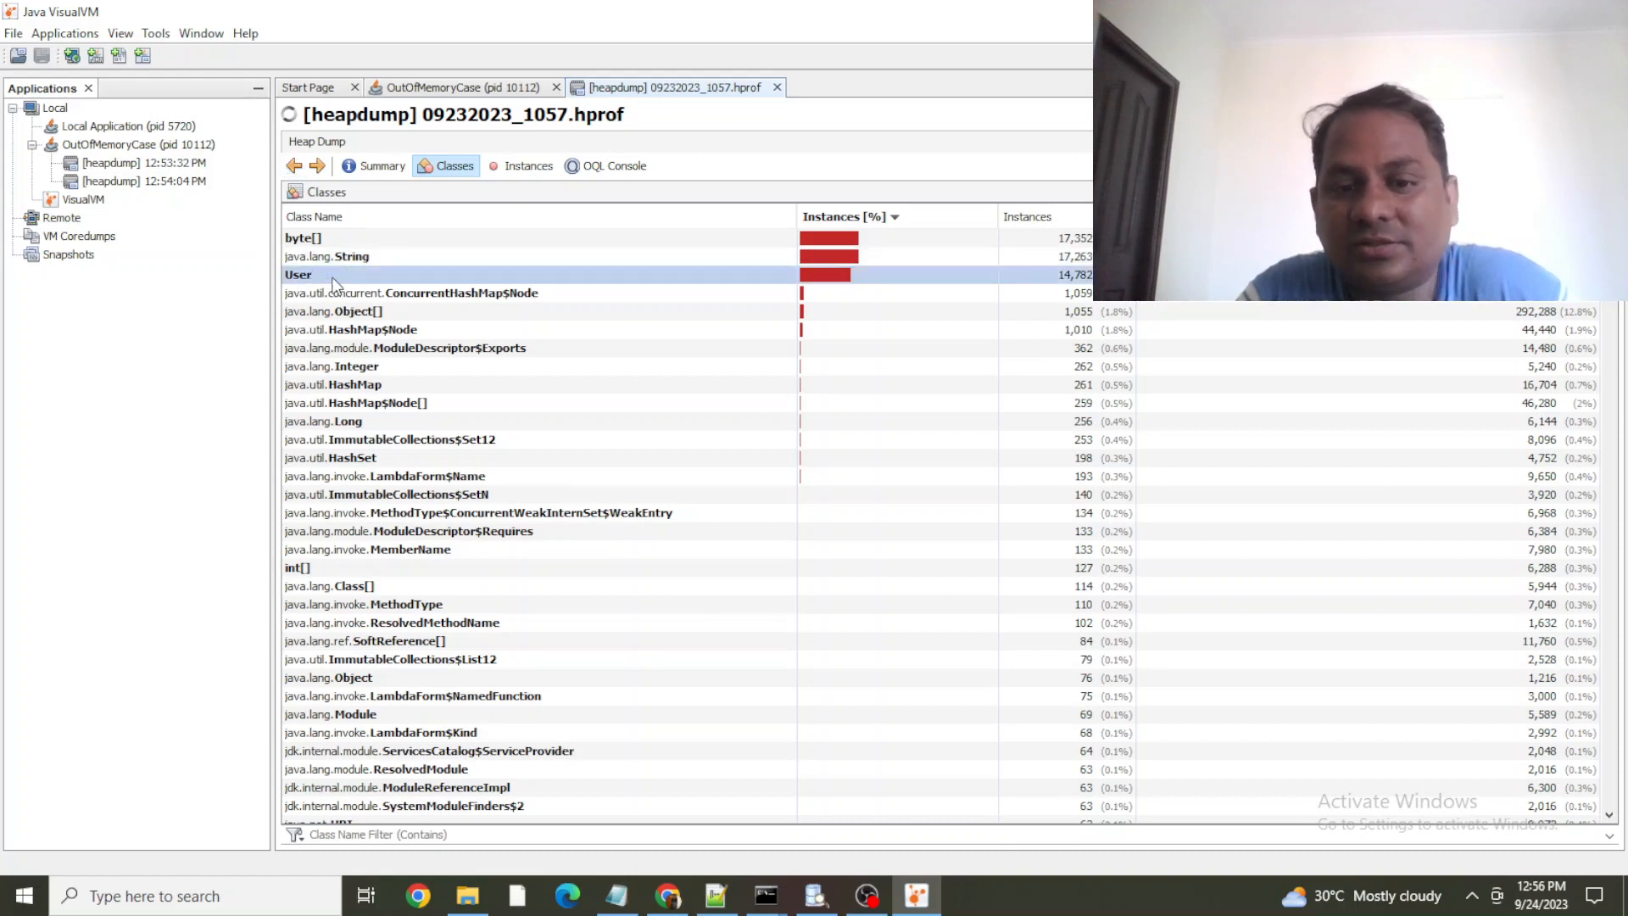
Switch to Notepad++ and highlight the User object creation on line 12 of OutOfMemoryCase.java
click(716, 895)
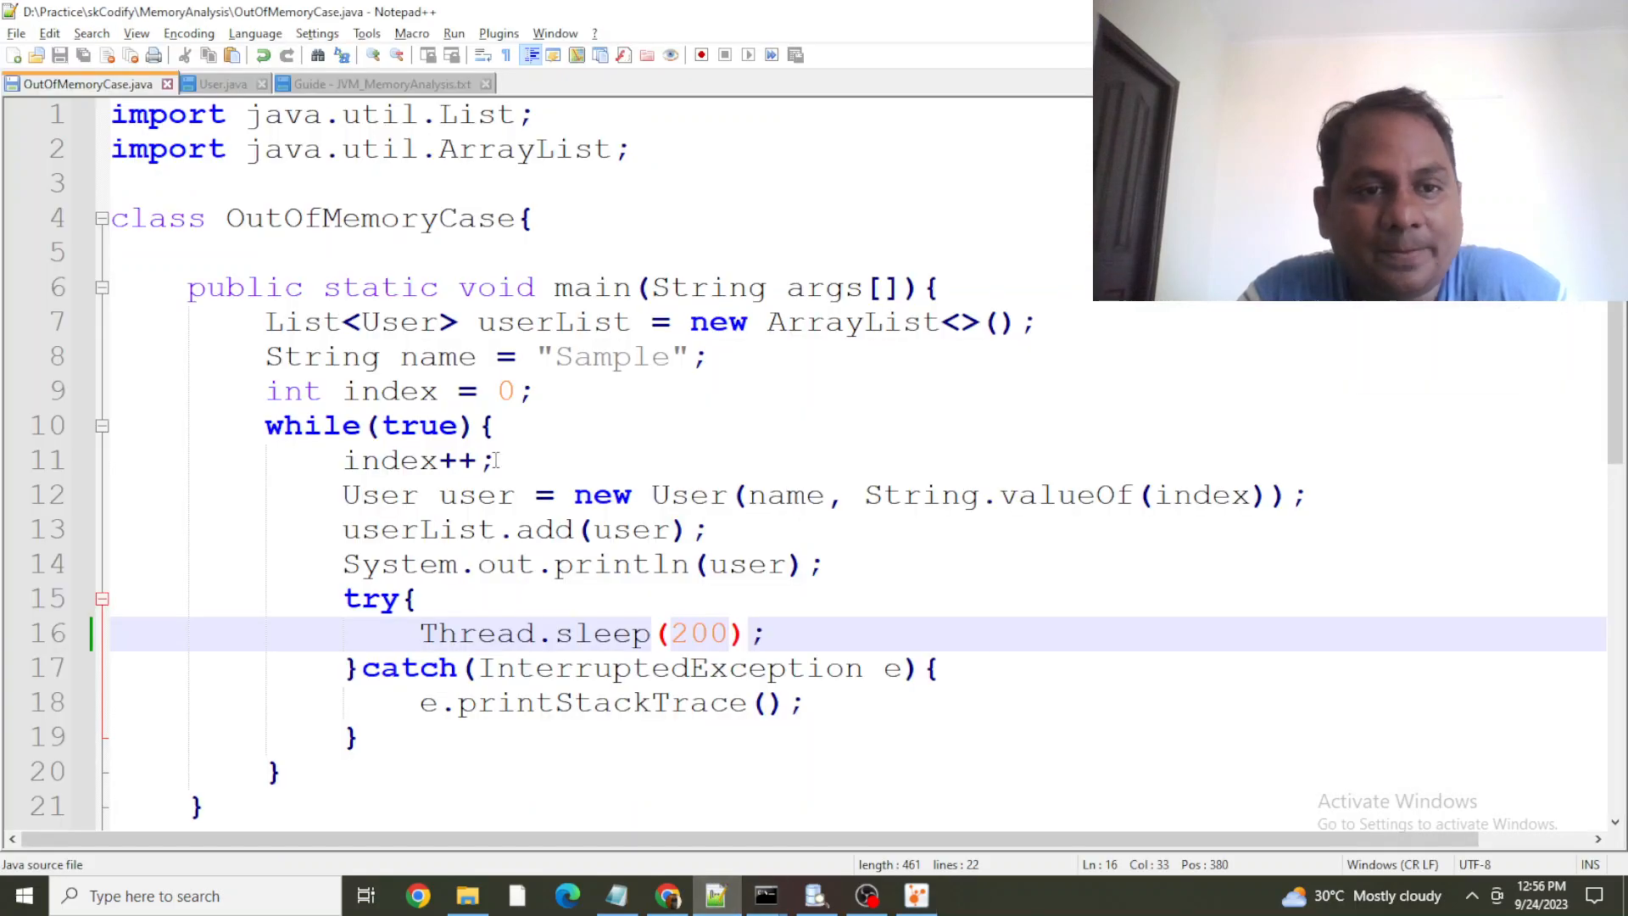
scroll(396, 513, down, 7)
scroll(396, 513, up, 6)
scroll(396, 515, down, 1)
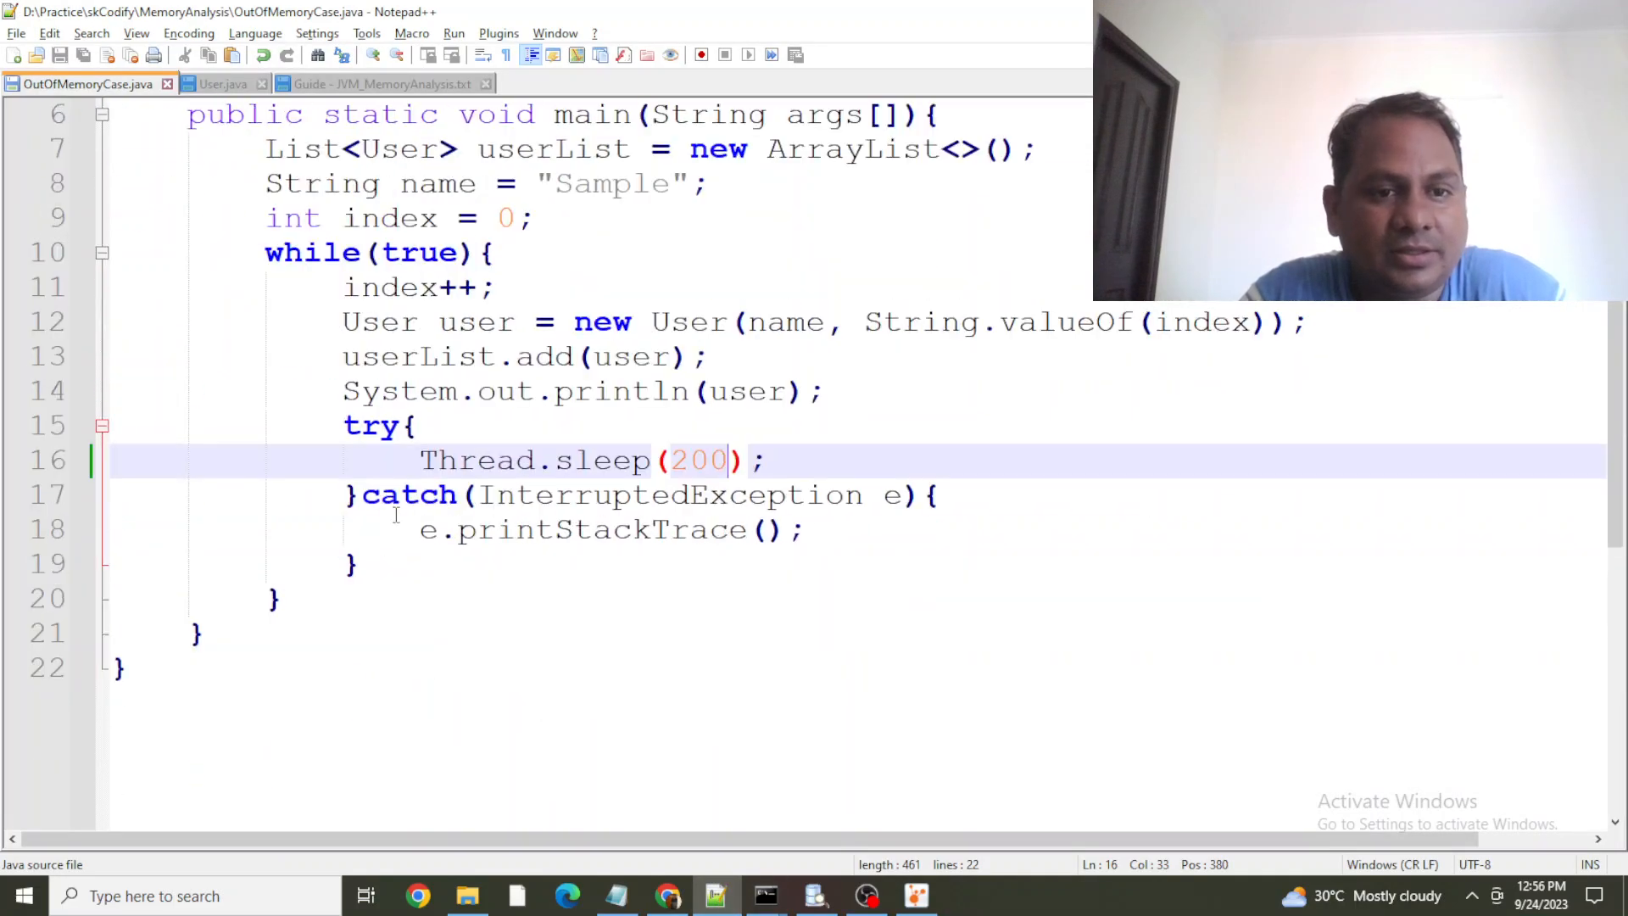
scroll(396, 515, up, 1)
drag(359, 464, 727, 463)
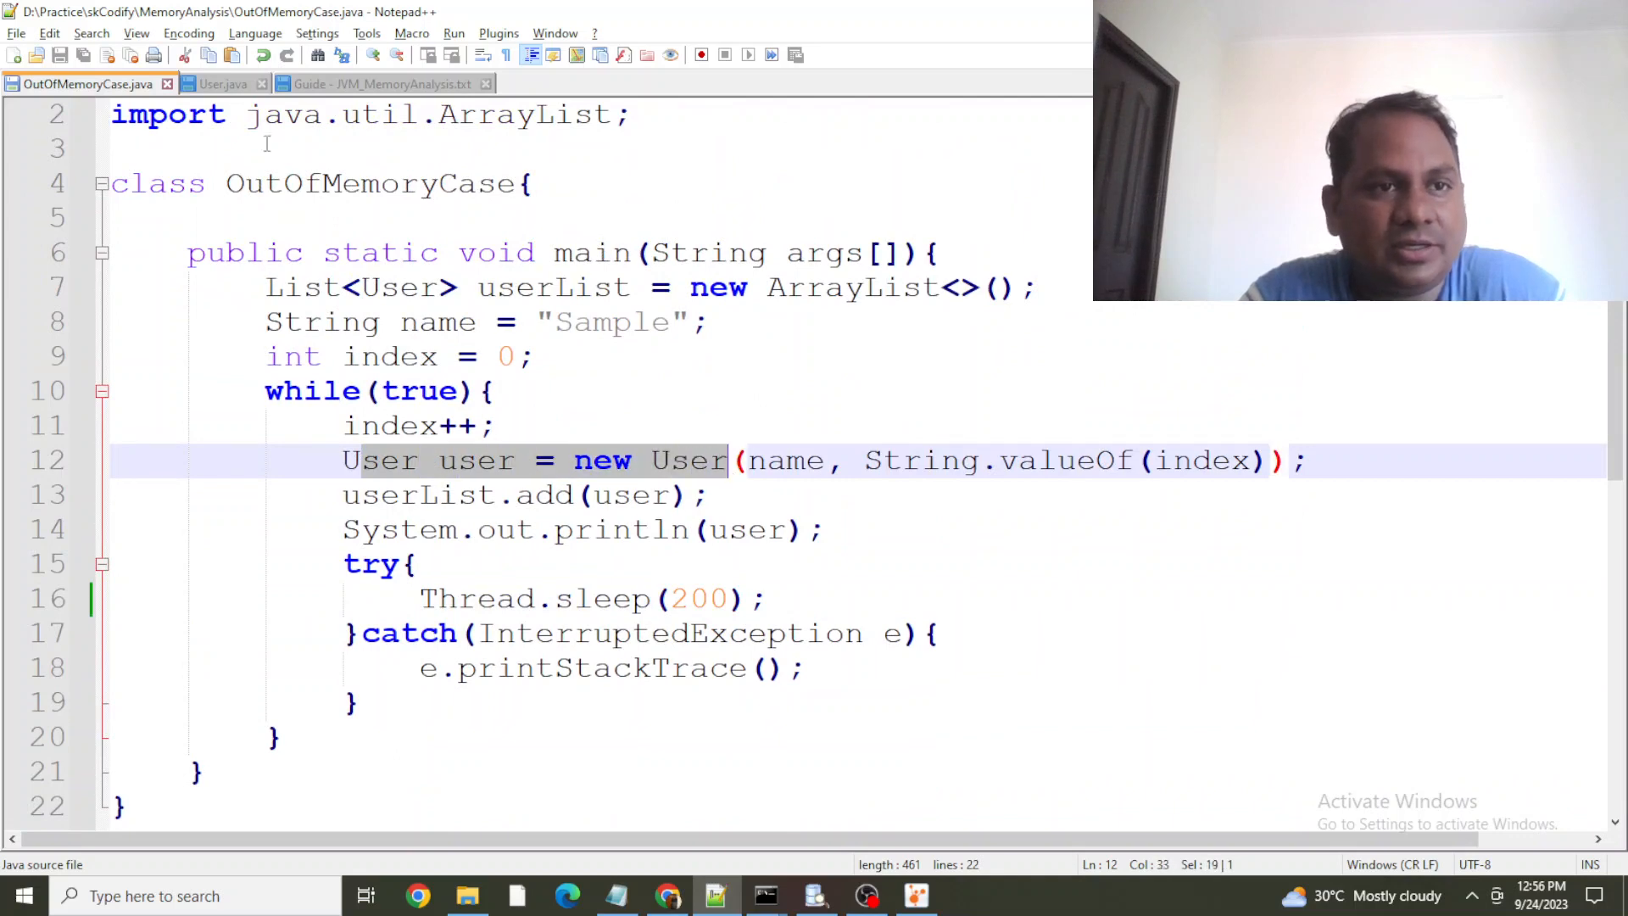
Check the User class source in User.java, and highlight the new User statement in OutOfMemoryCase.java again
click(220, 85)
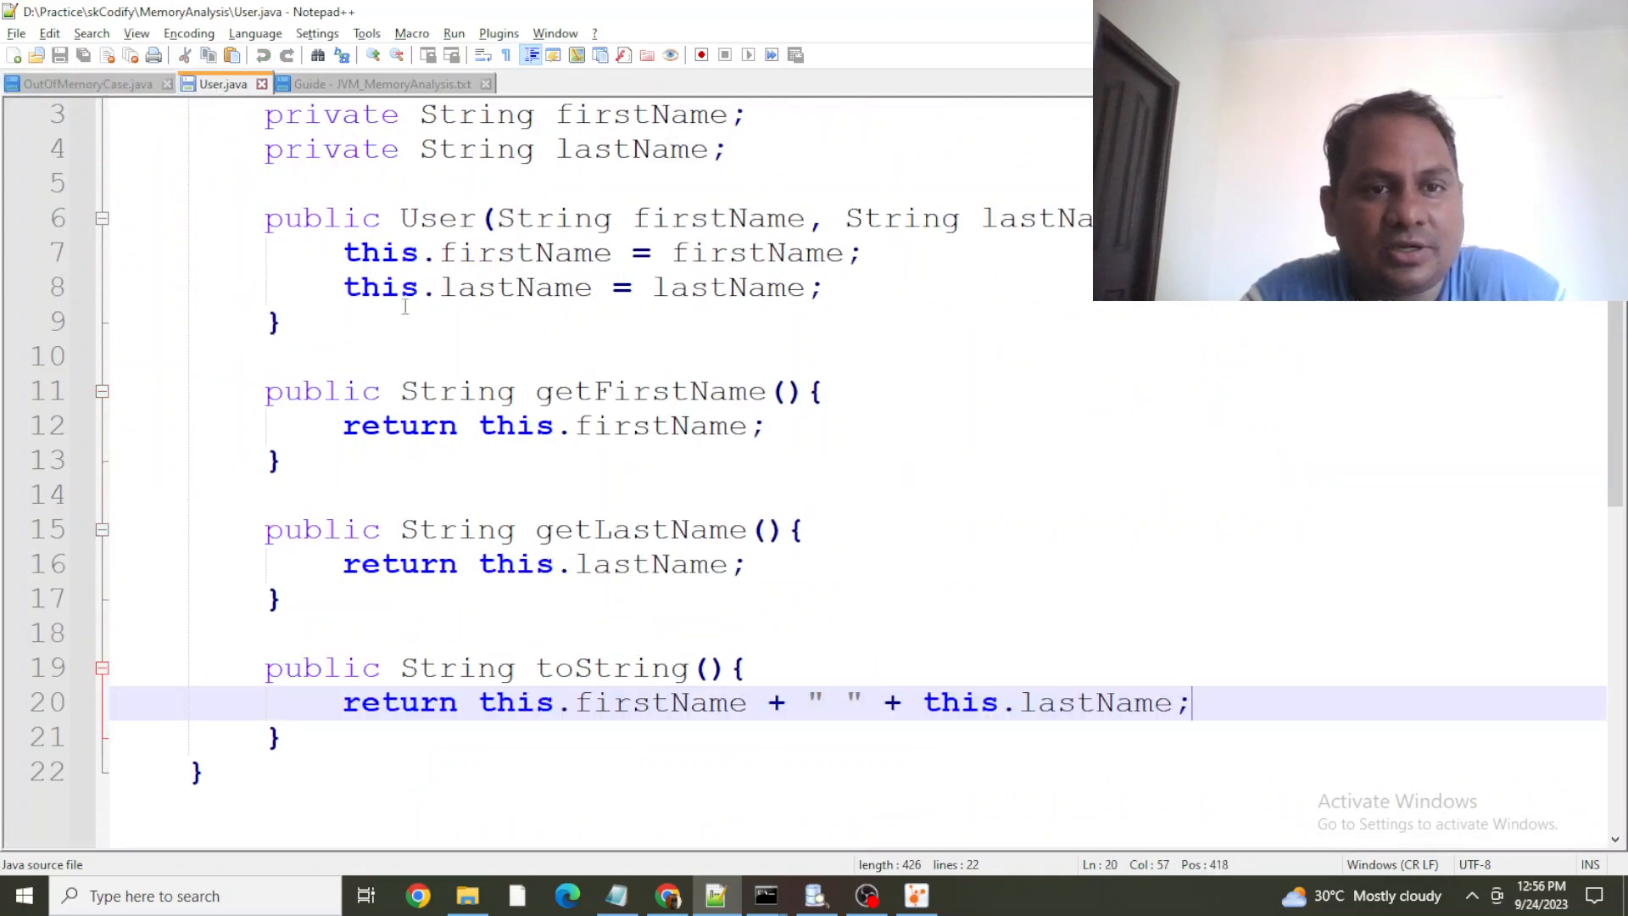
click(111, 85)
click(636, 454)
drag(341, 463, 852, 465)
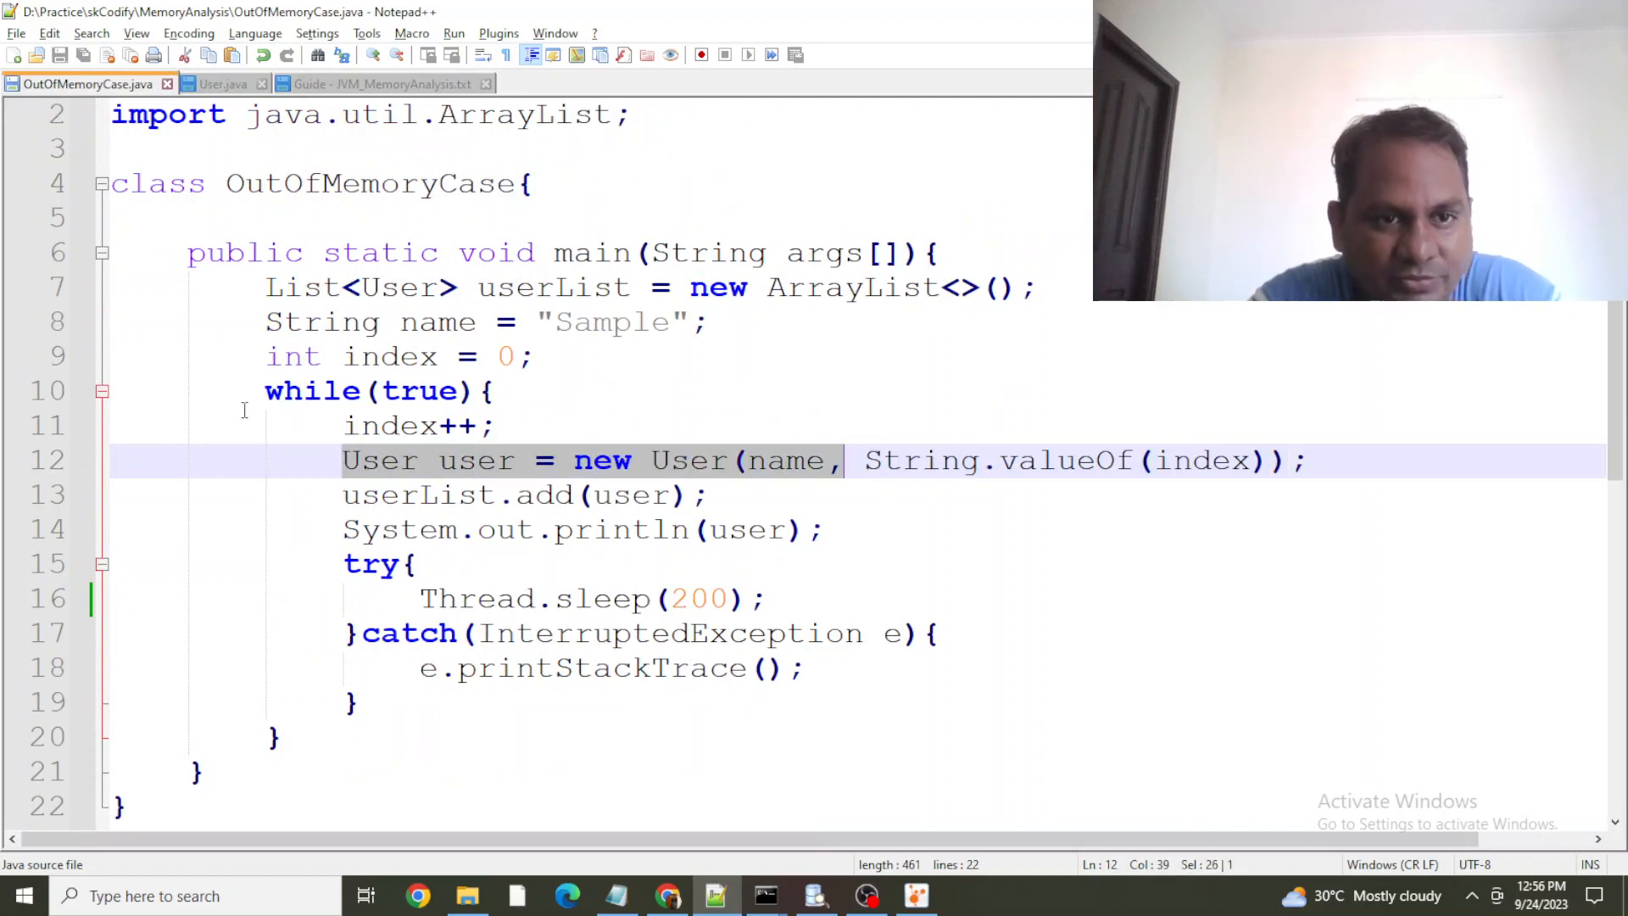
Highlight the whole while(true) loop in OutOfMemoryCase.java, and the userList ArrayList declaration on line 7
click(519, 428)
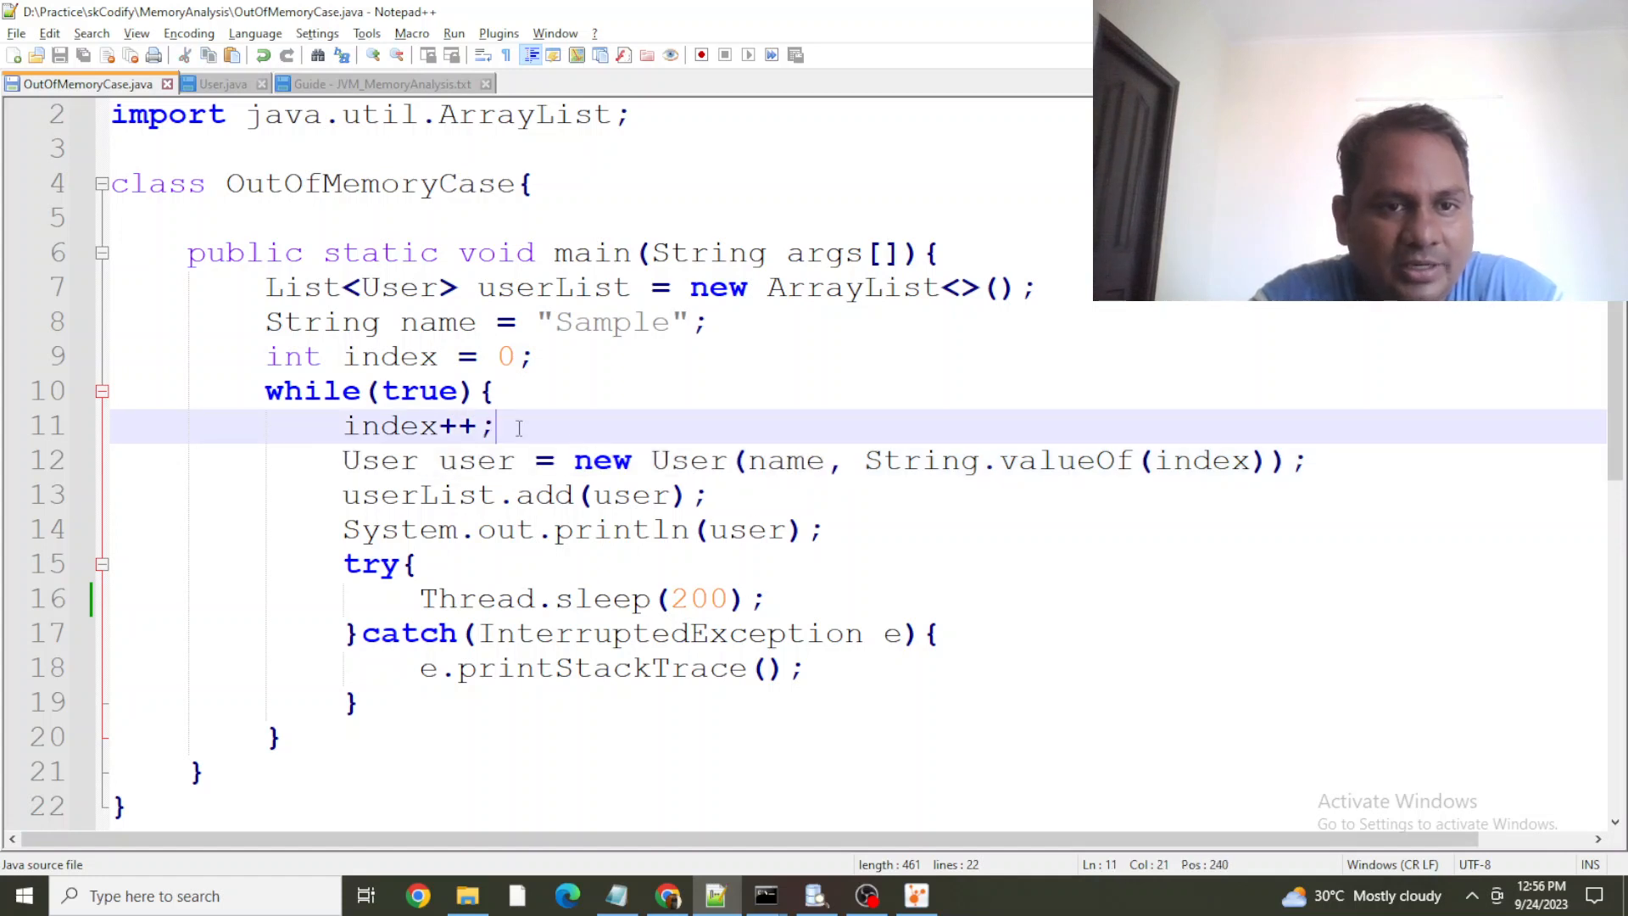
drag(255, 394, 348, 741)
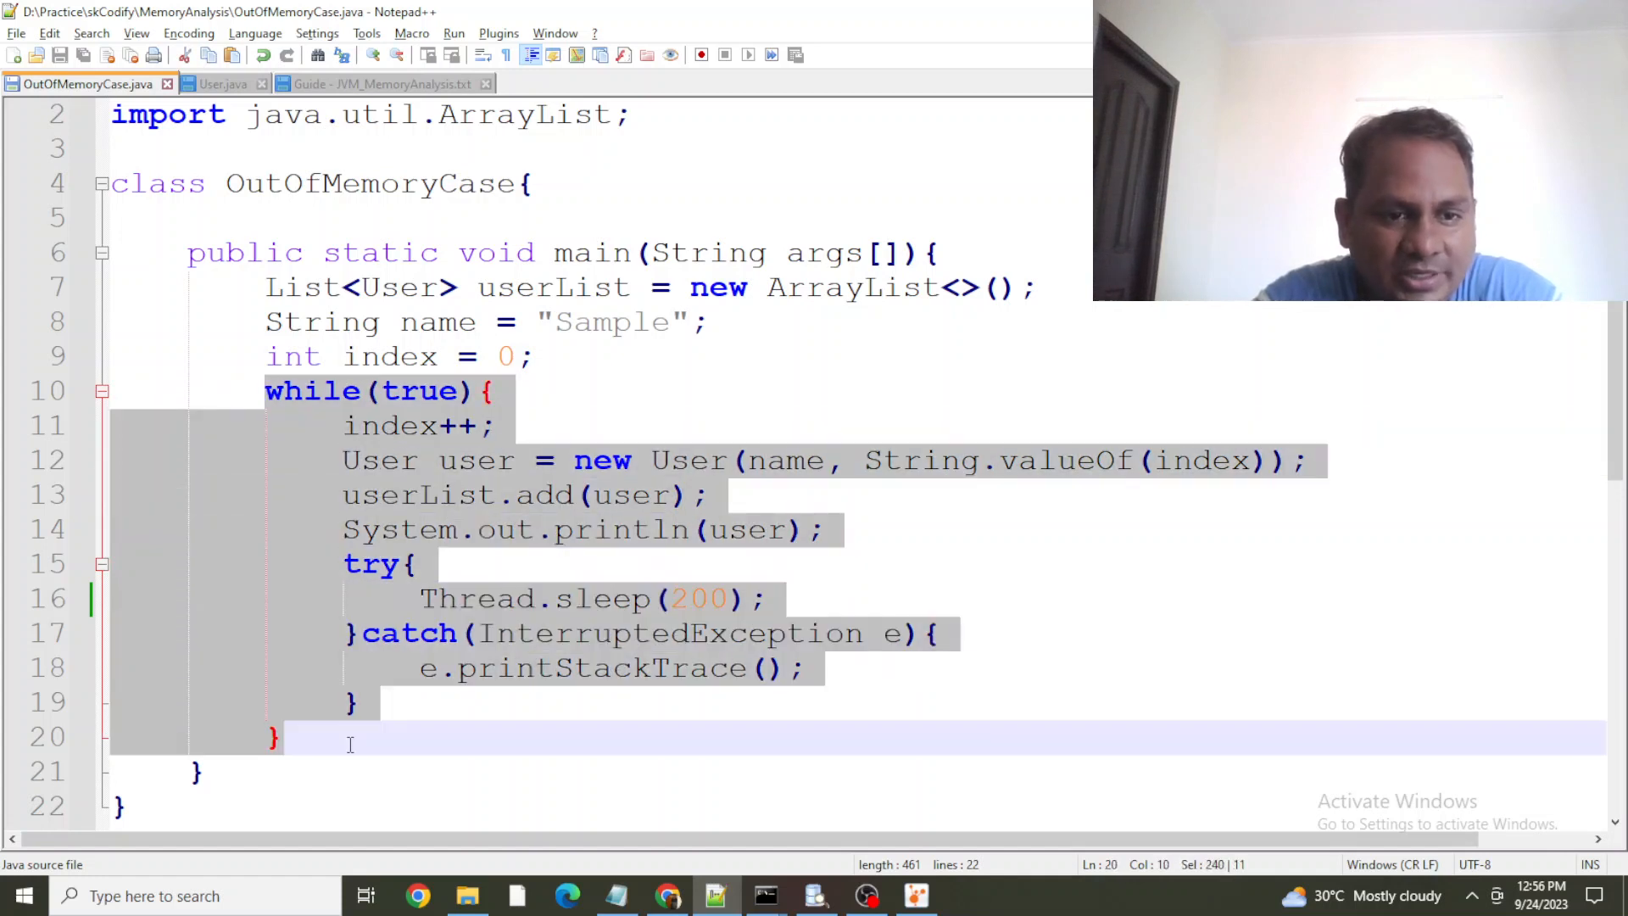
click(890, 516)
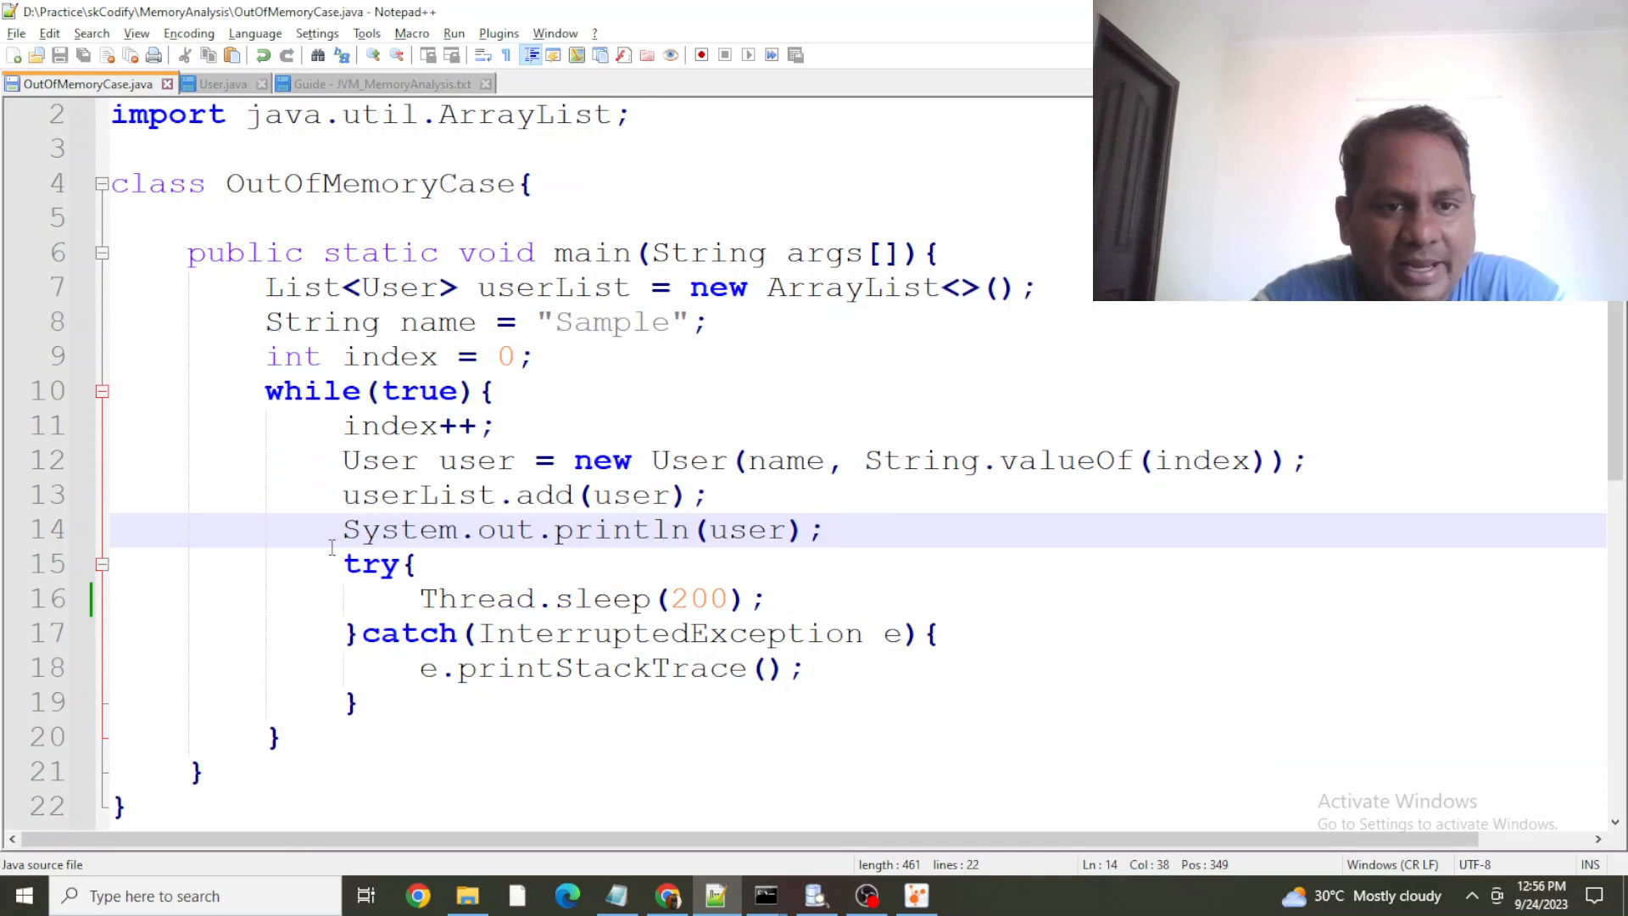
drag(268, 288, 1105, 299)
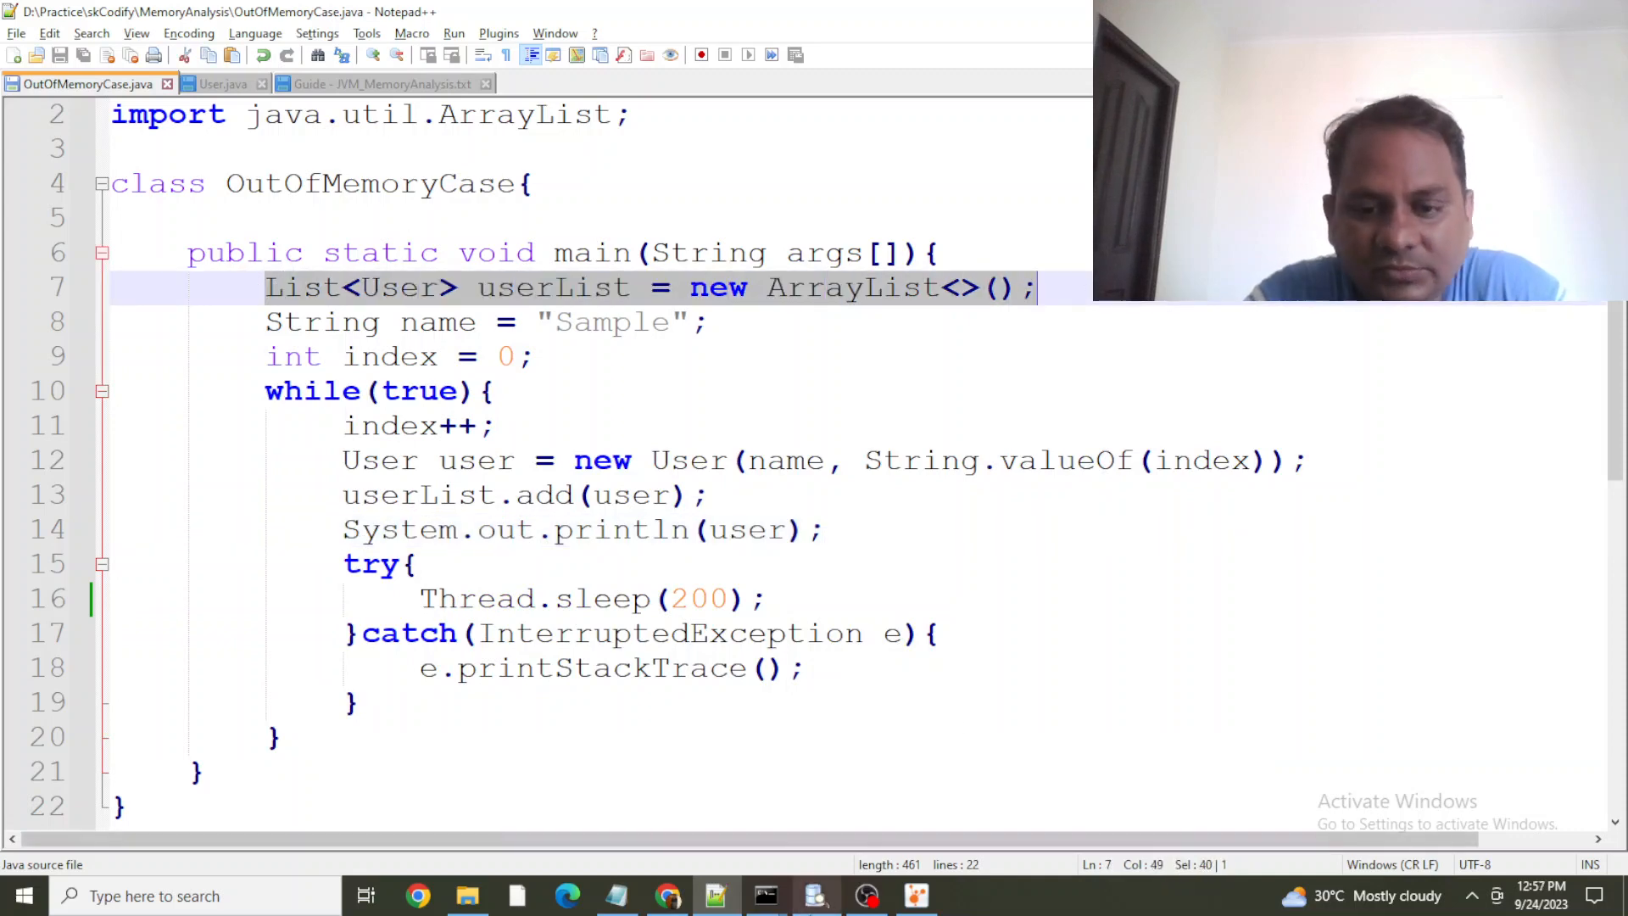
Switch to Java VisualVM, check the java.lang.String instances, and open the OQL console of the 09232023_1057.hprof heap dump
click(918, 899)
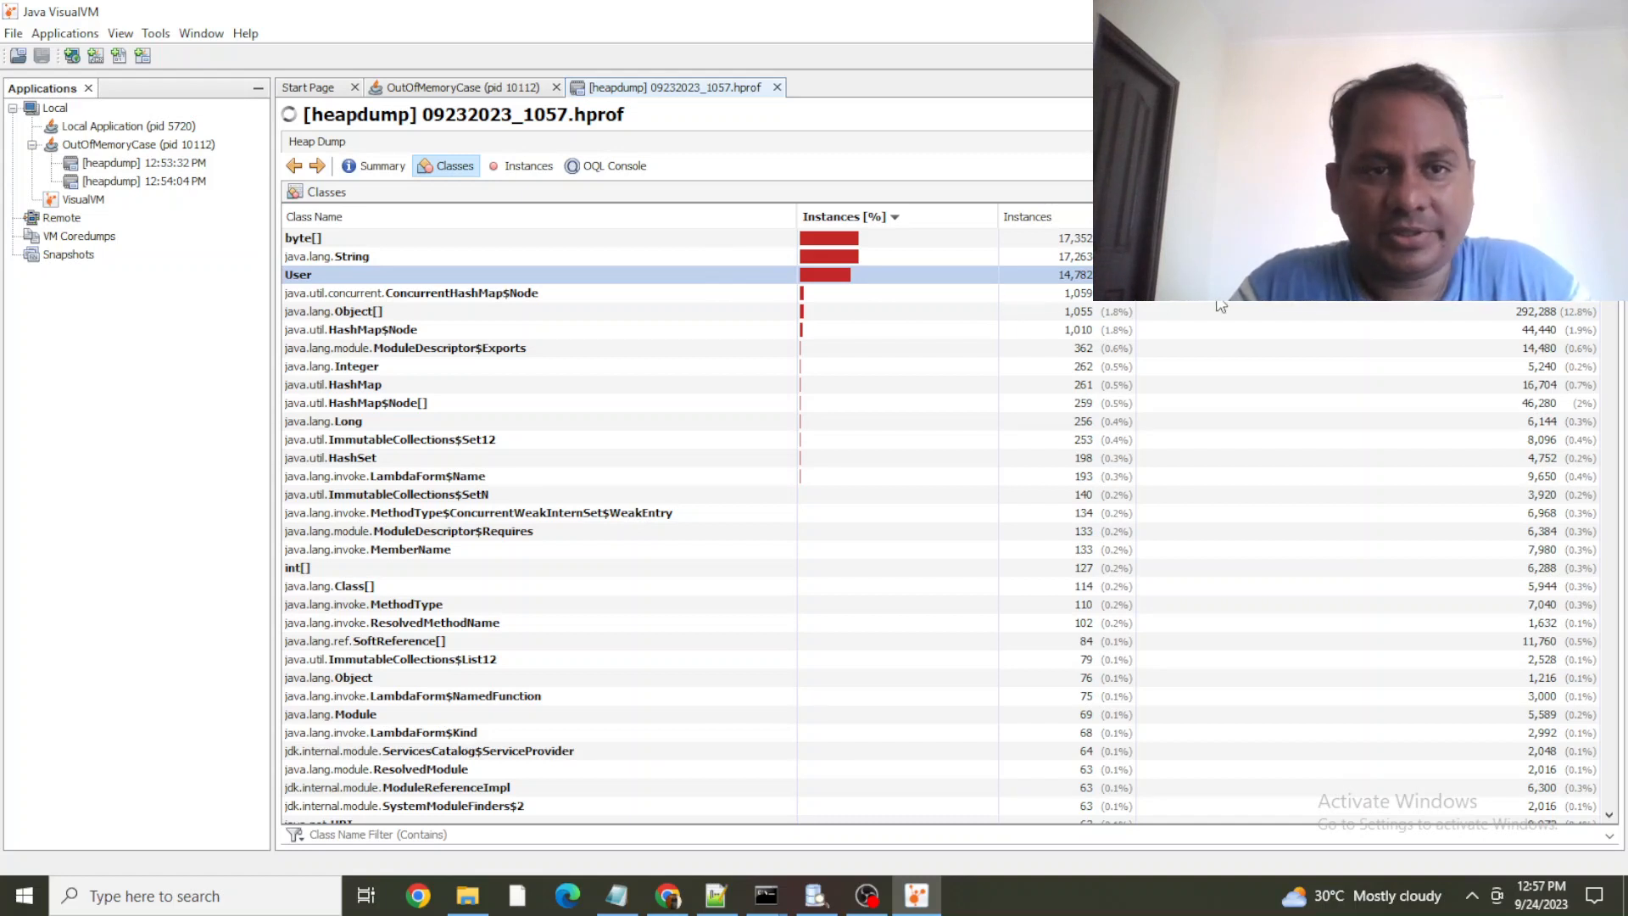
click(505, 166)
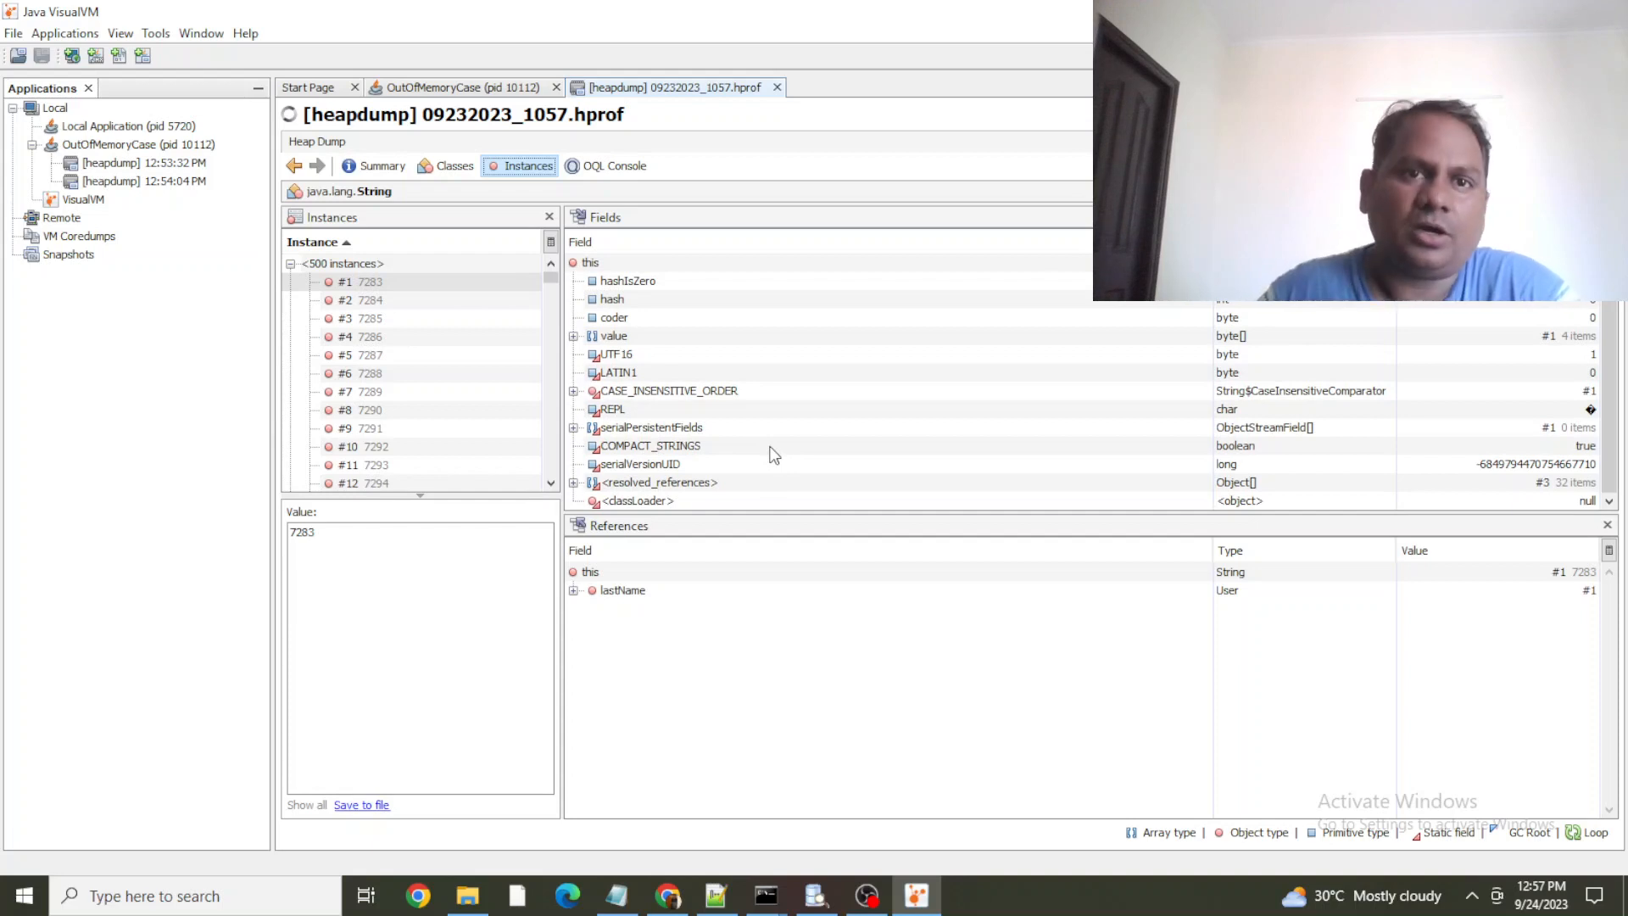
click(609, 170)
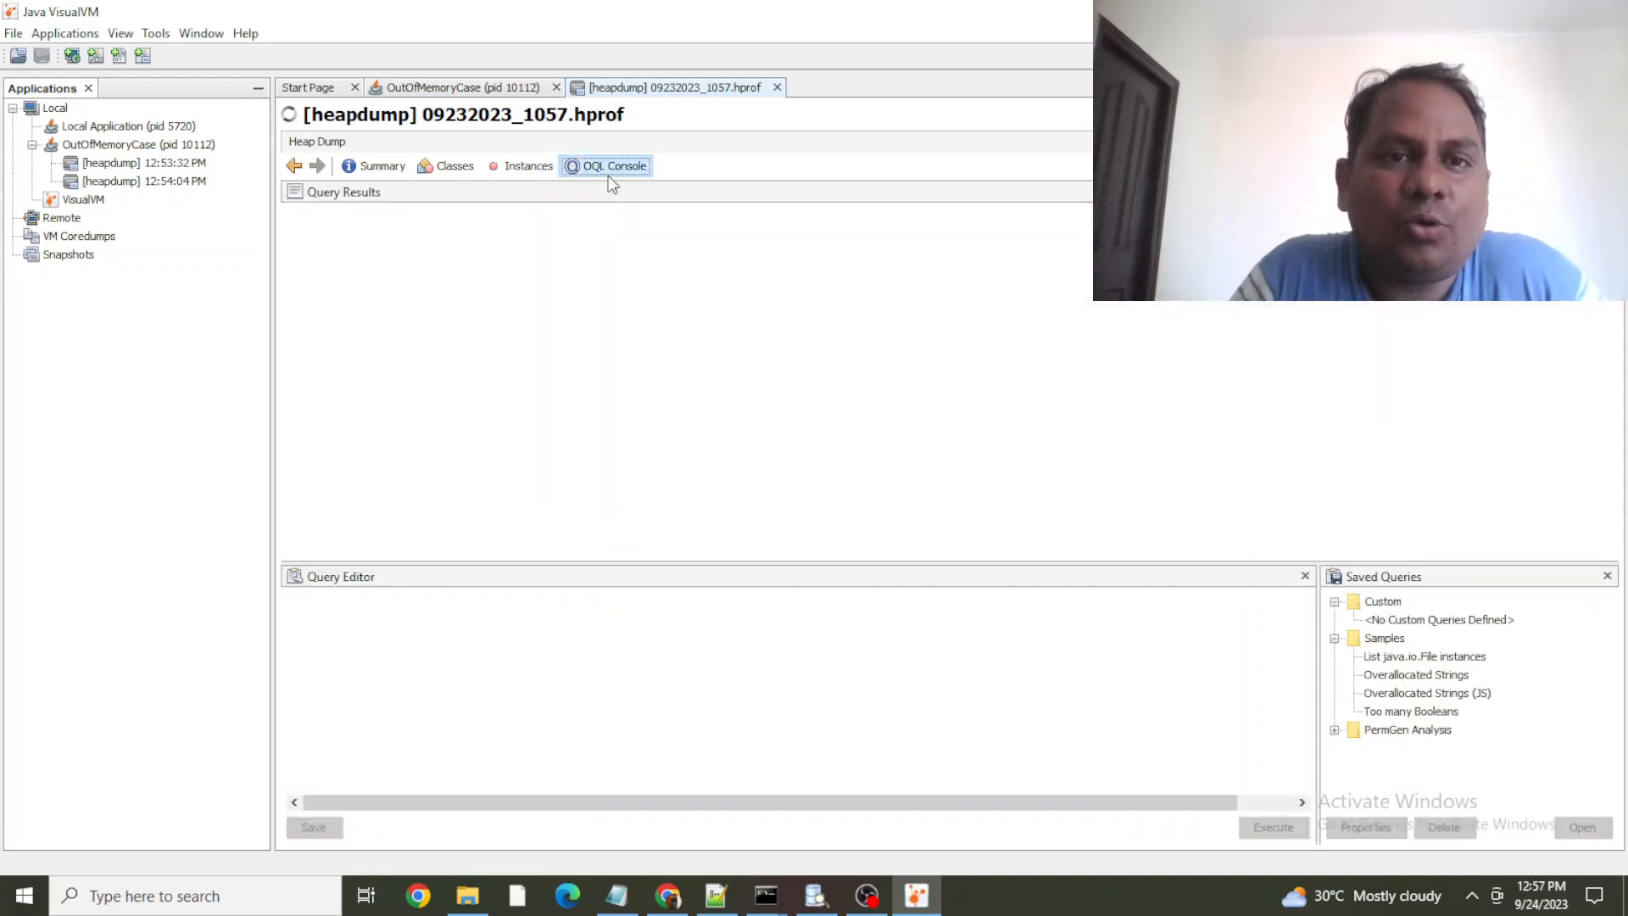
click(743, 619)
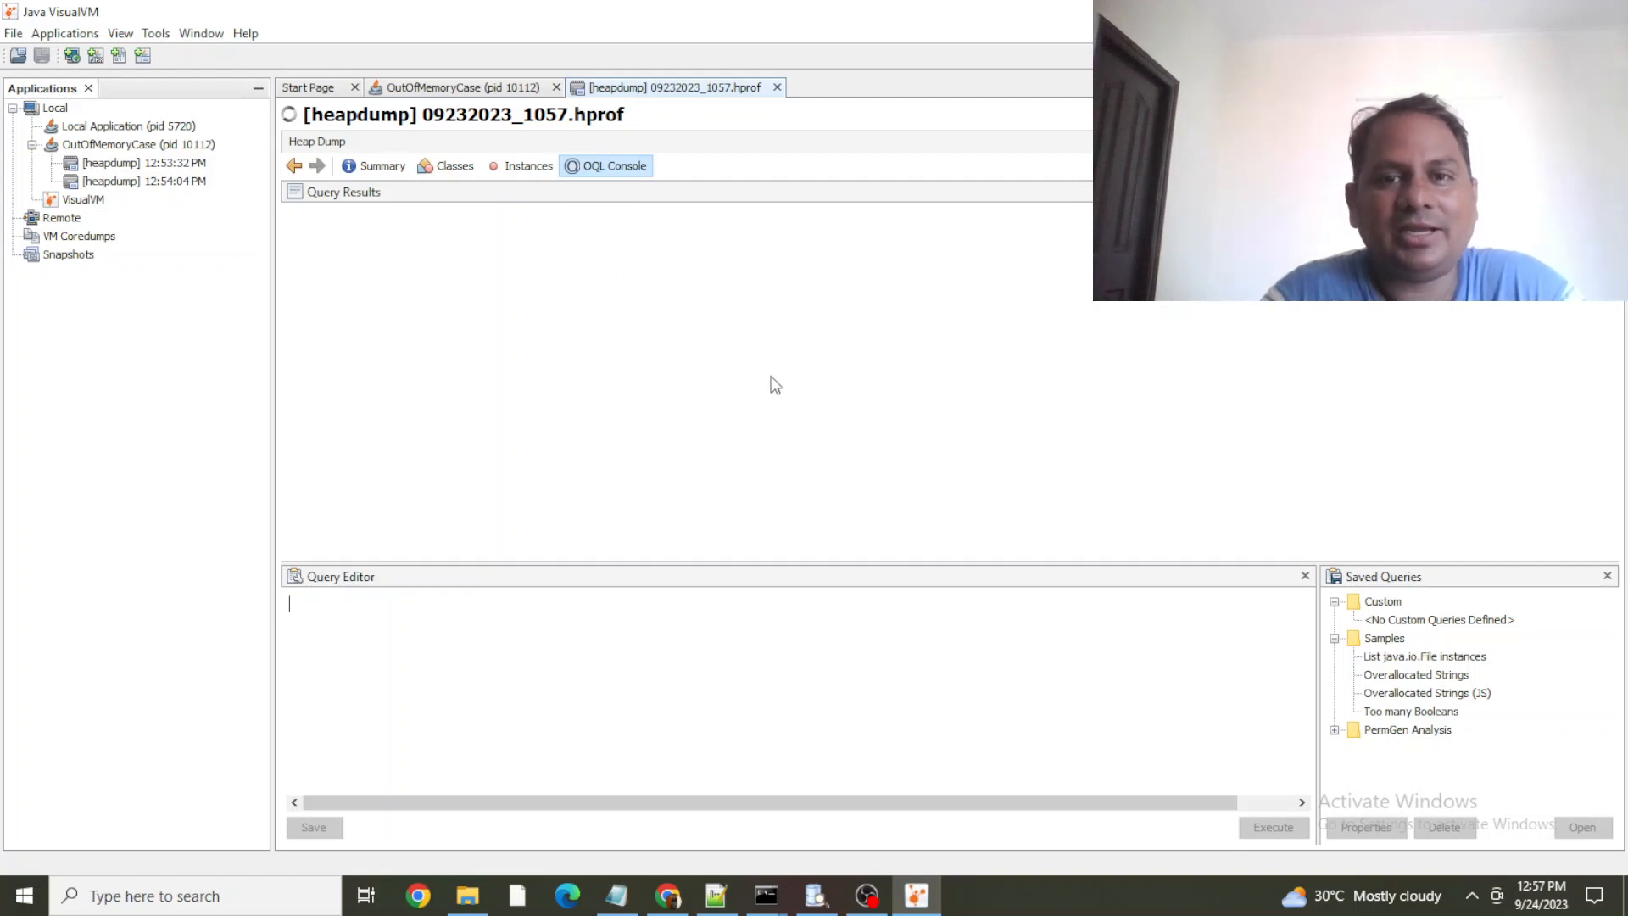
Write the OQL query "select s from java.lang.String s" for the heap dump
text(selec)
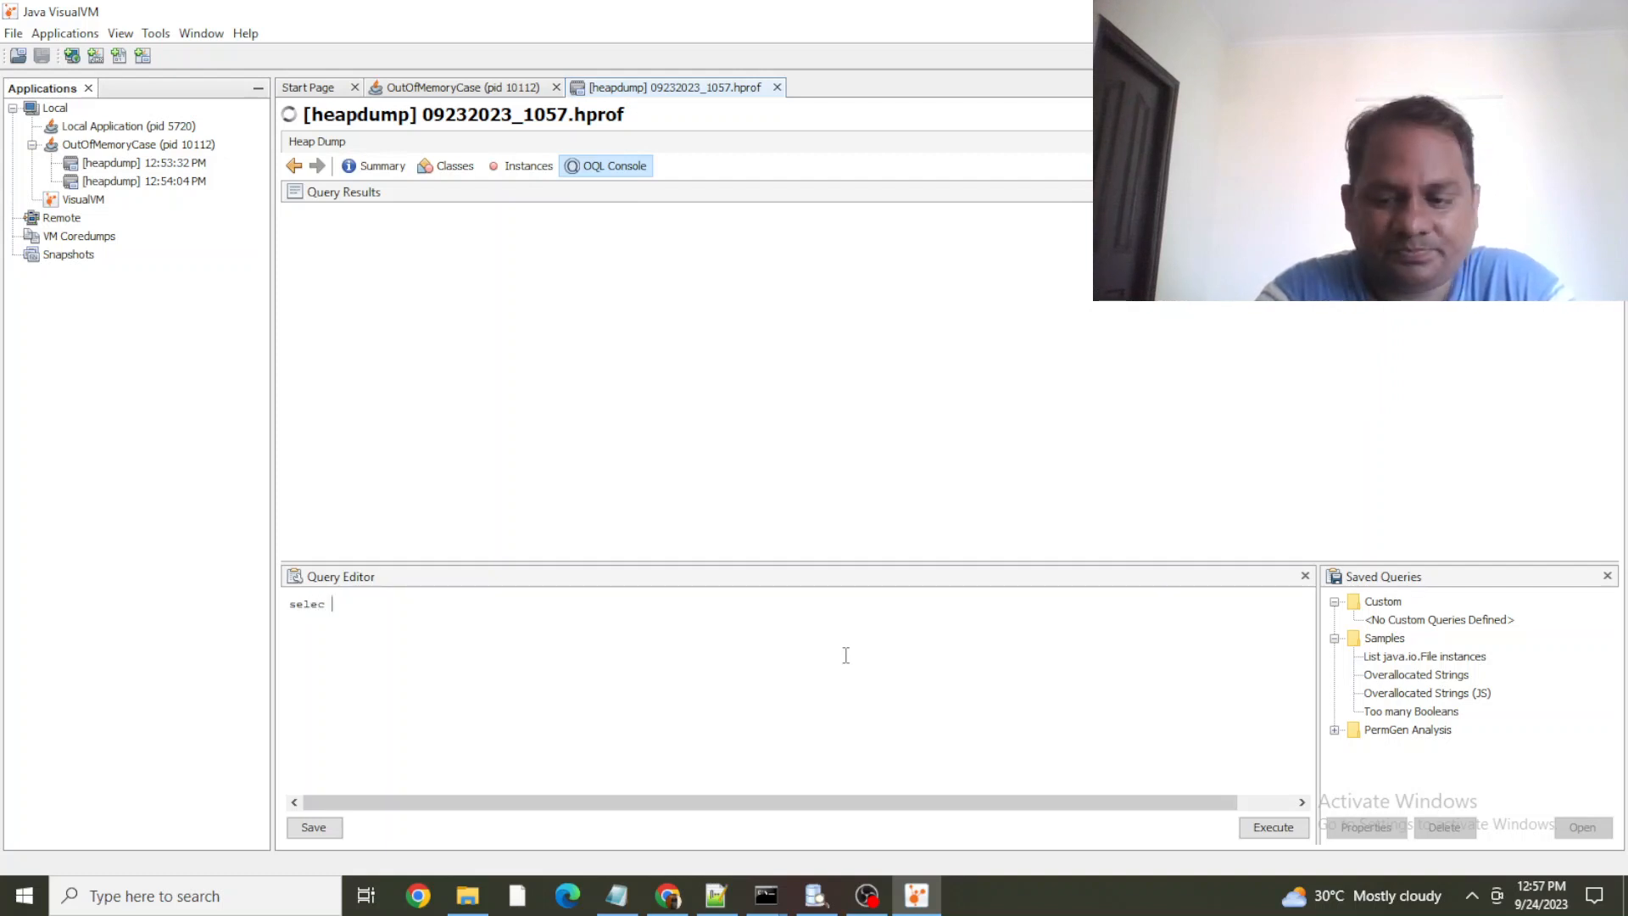
text(t )
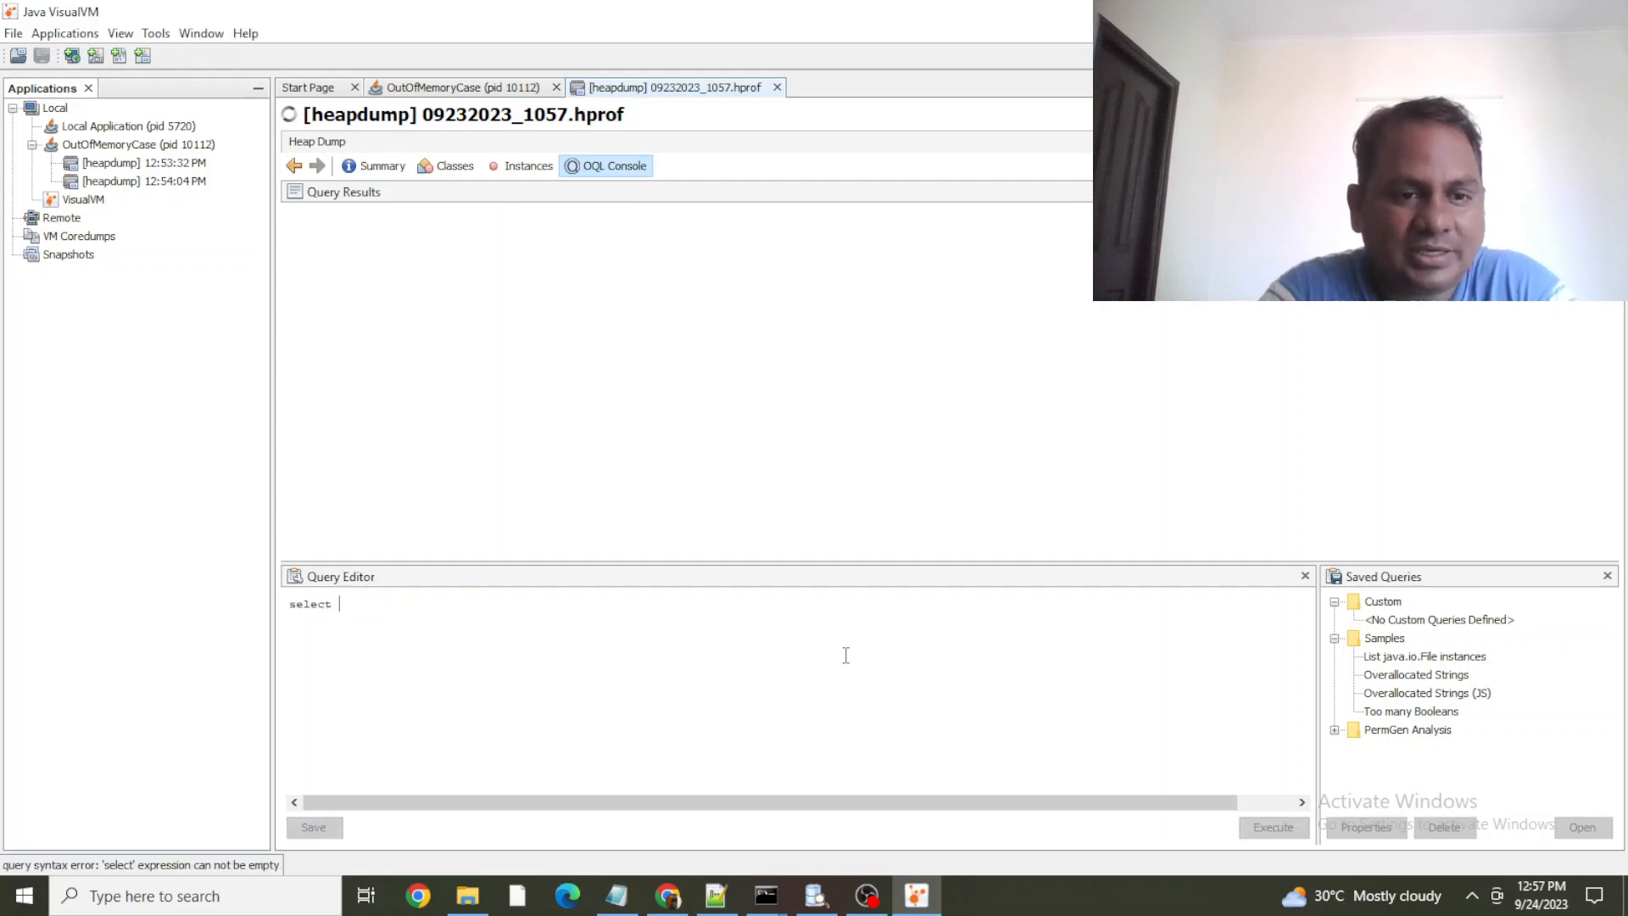
text(s)
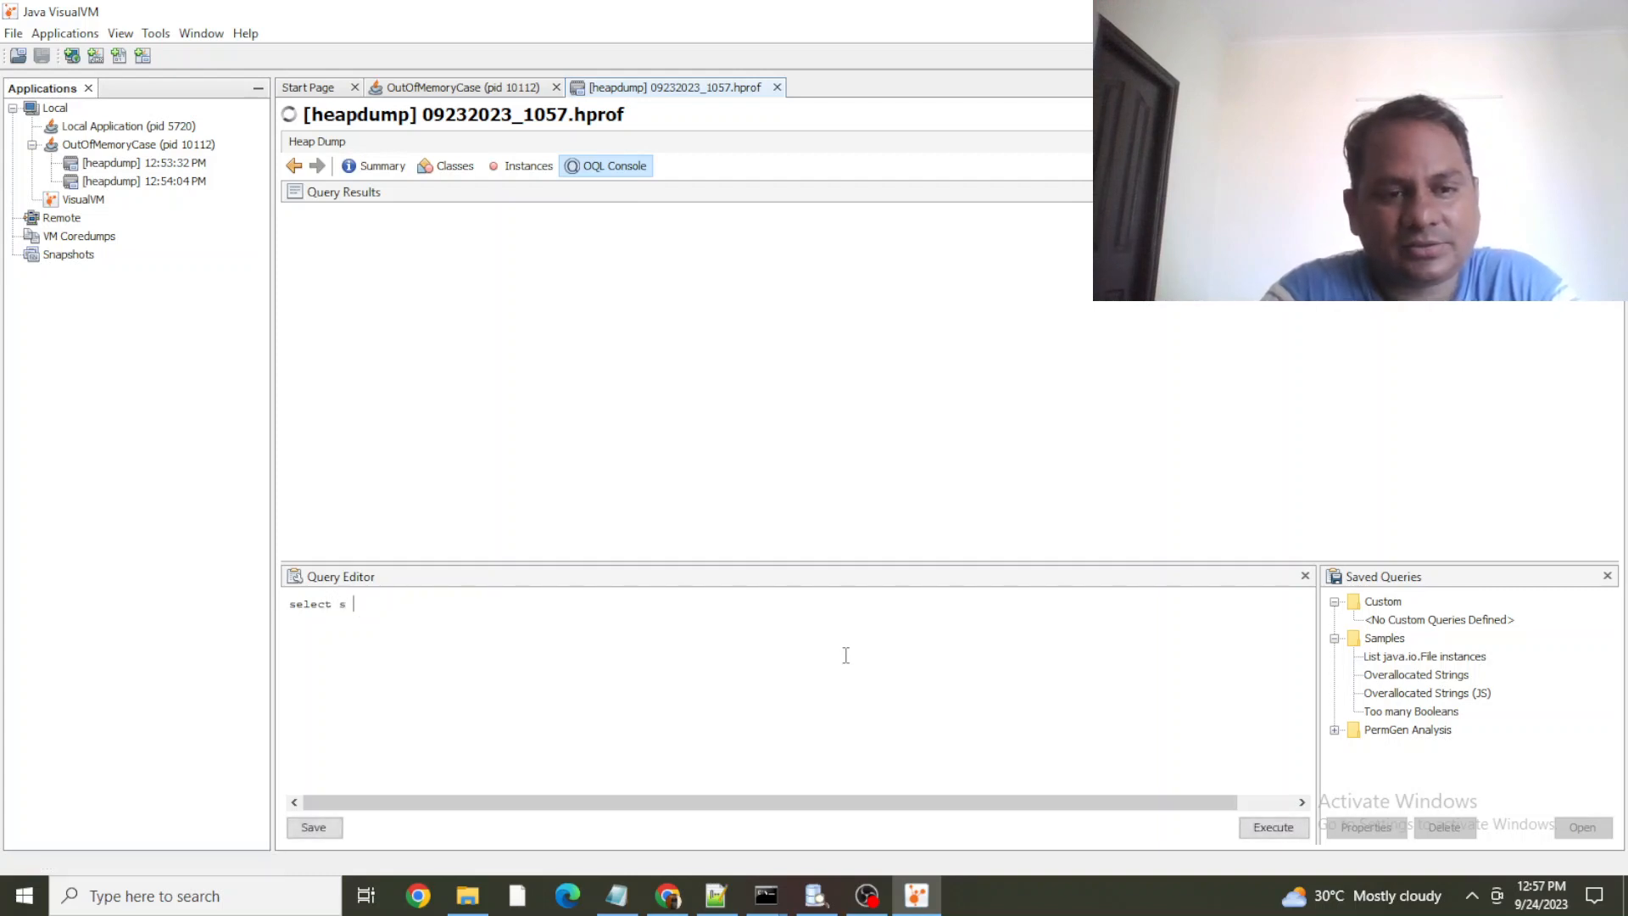
text( from)
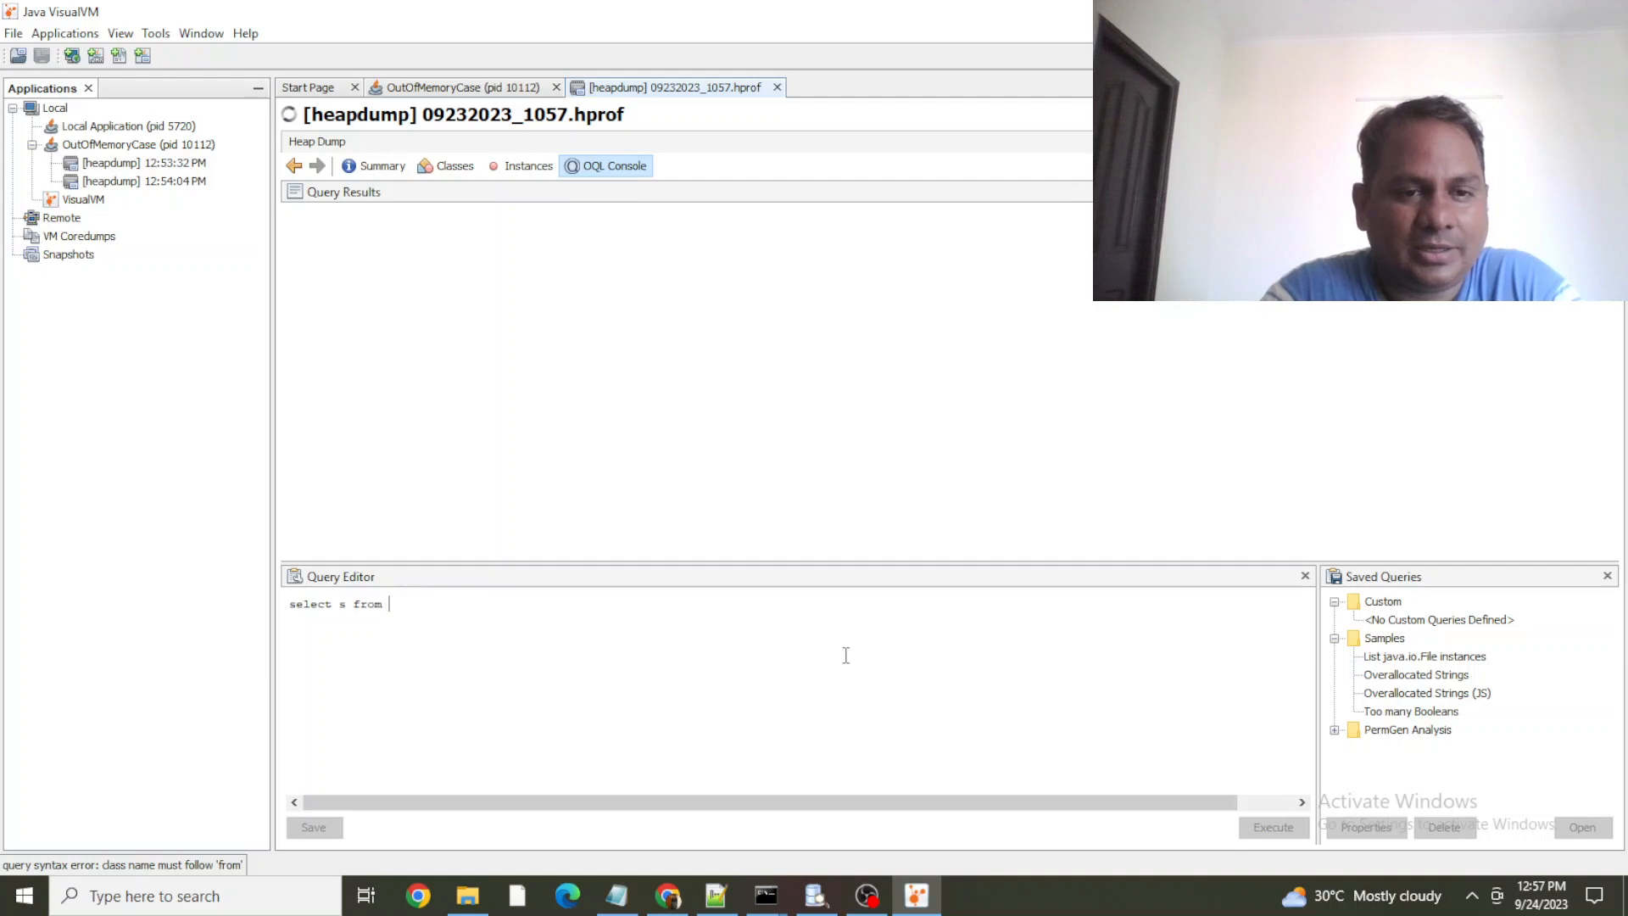
text(java.lang.)
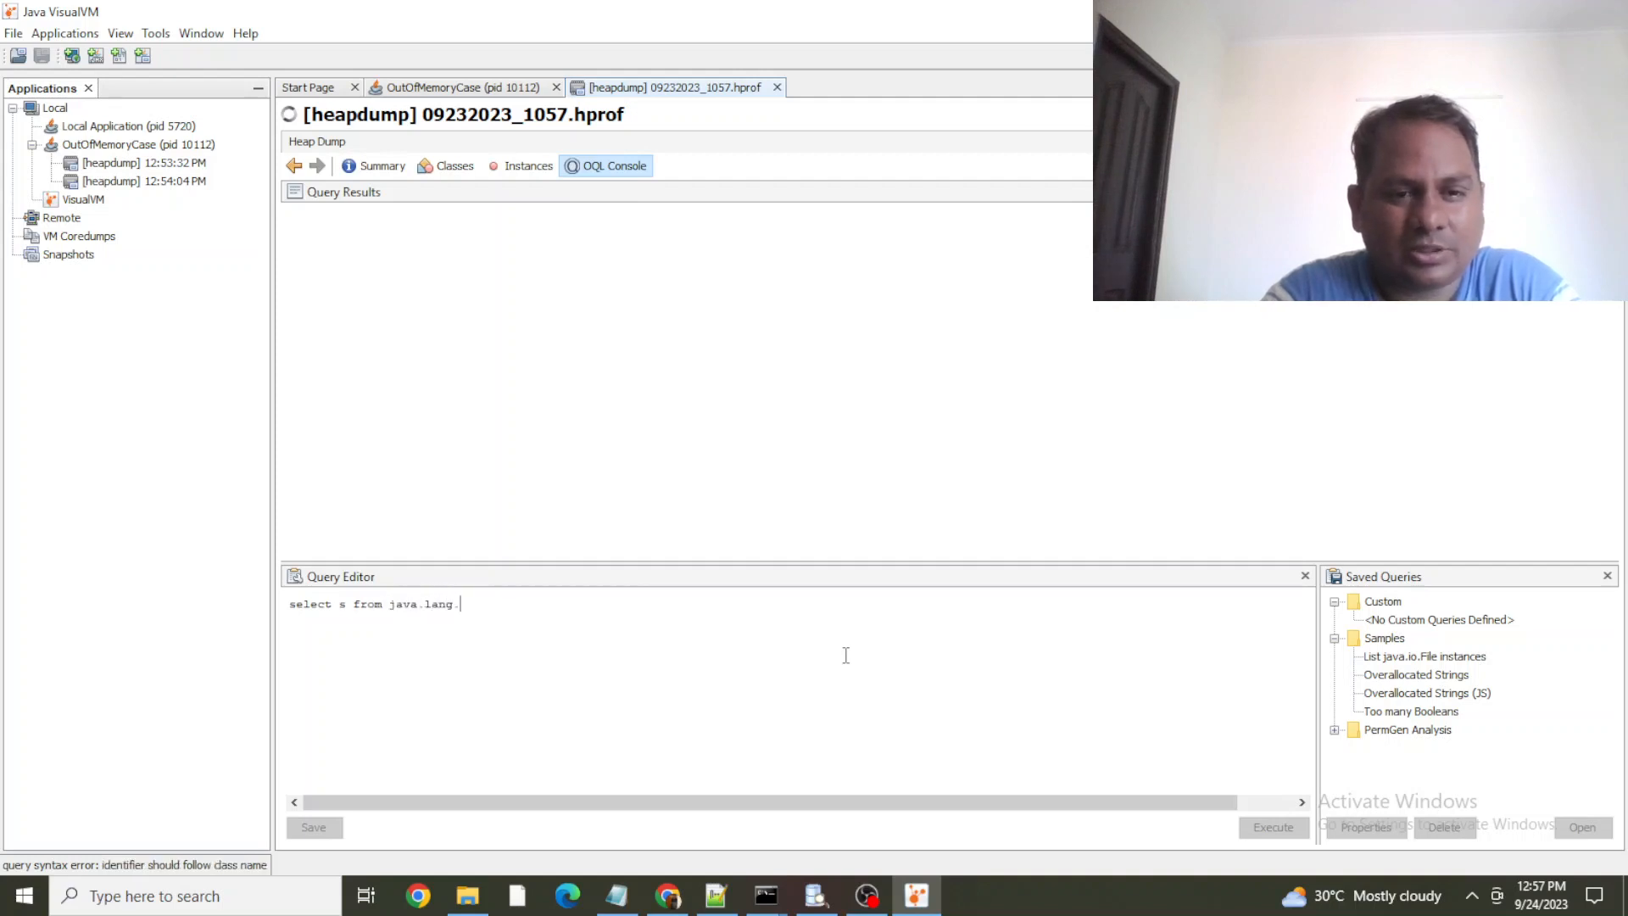
text(String as)
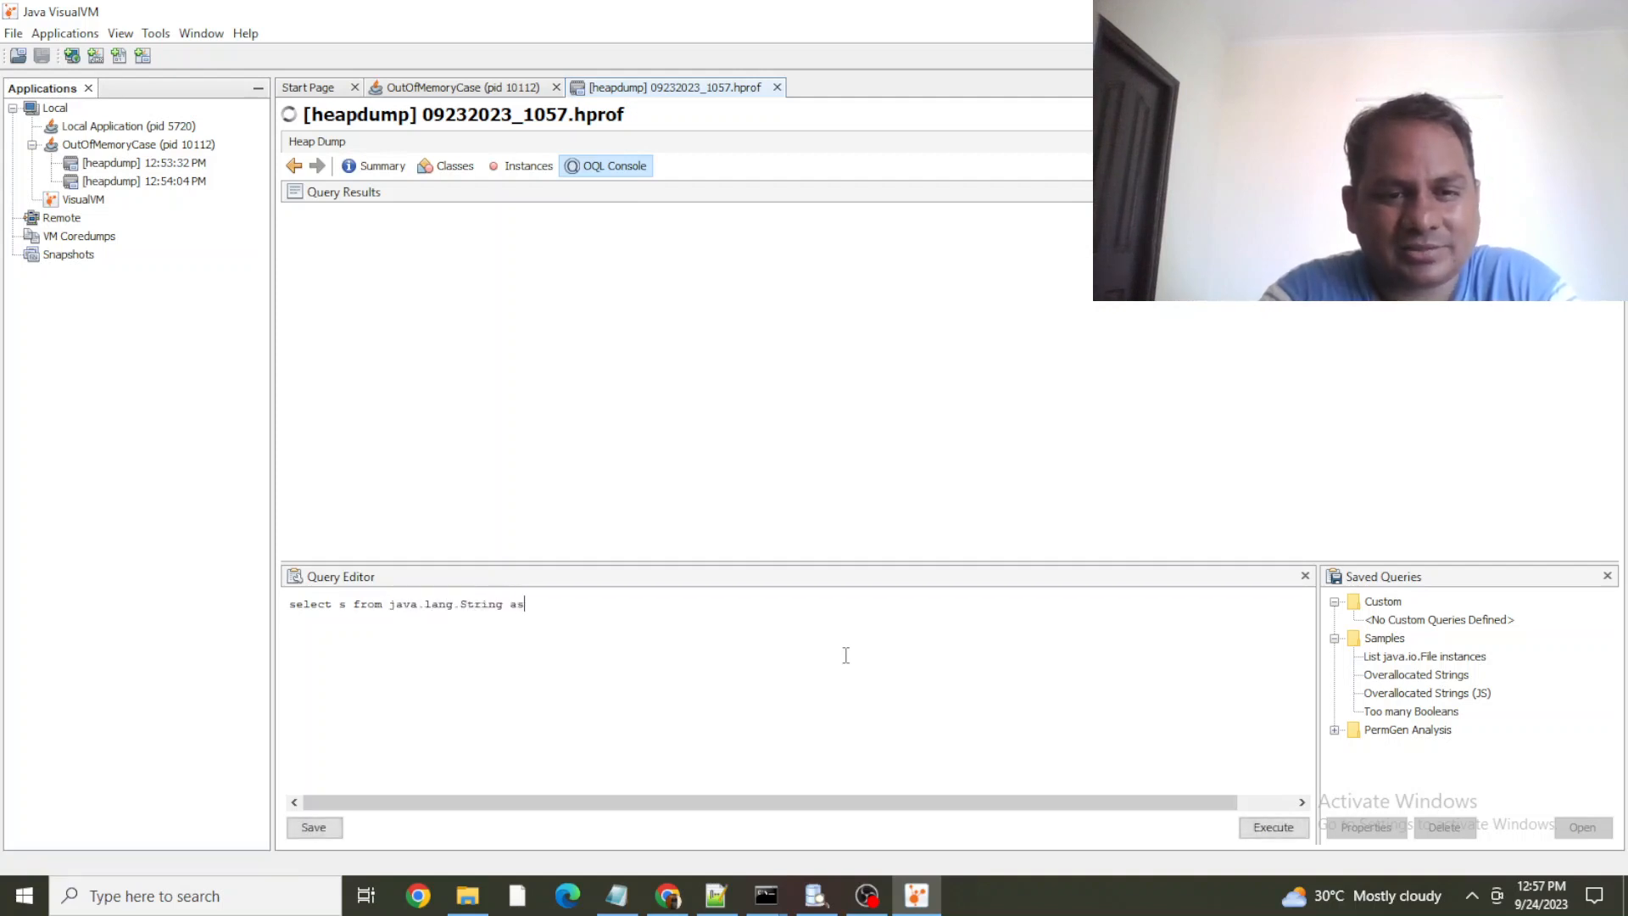
key(BackSpace)
key(BackSpace)
text(s;)
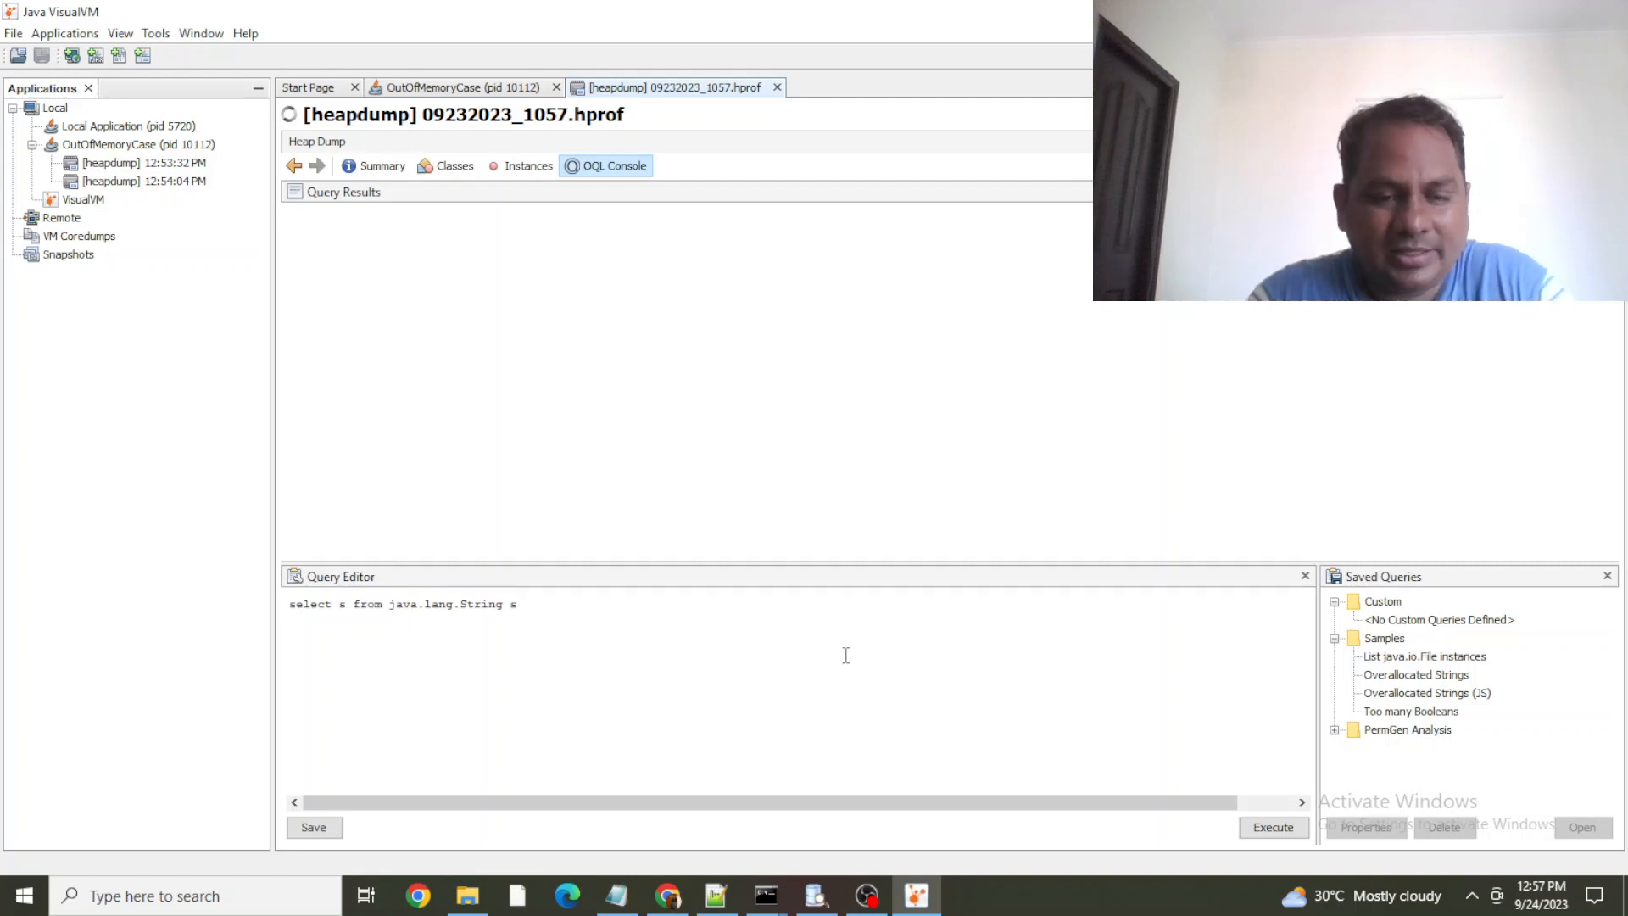
Execute the java.lang.String query and look through its results from first to last
drag(608, 607, 193, 607)
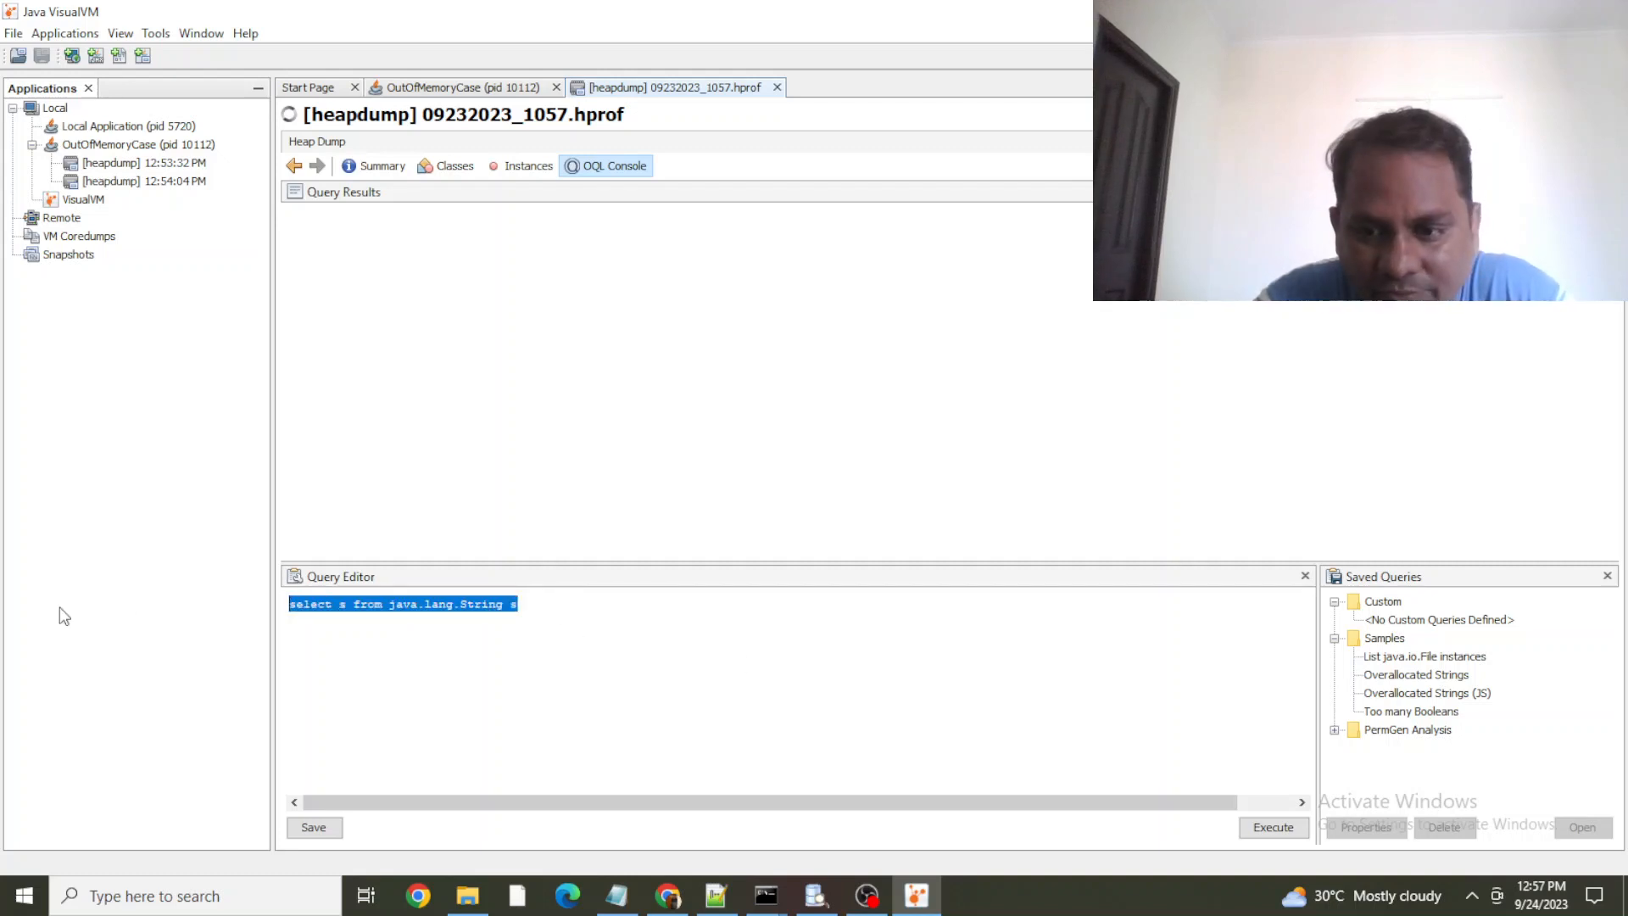
click(1268, 831)
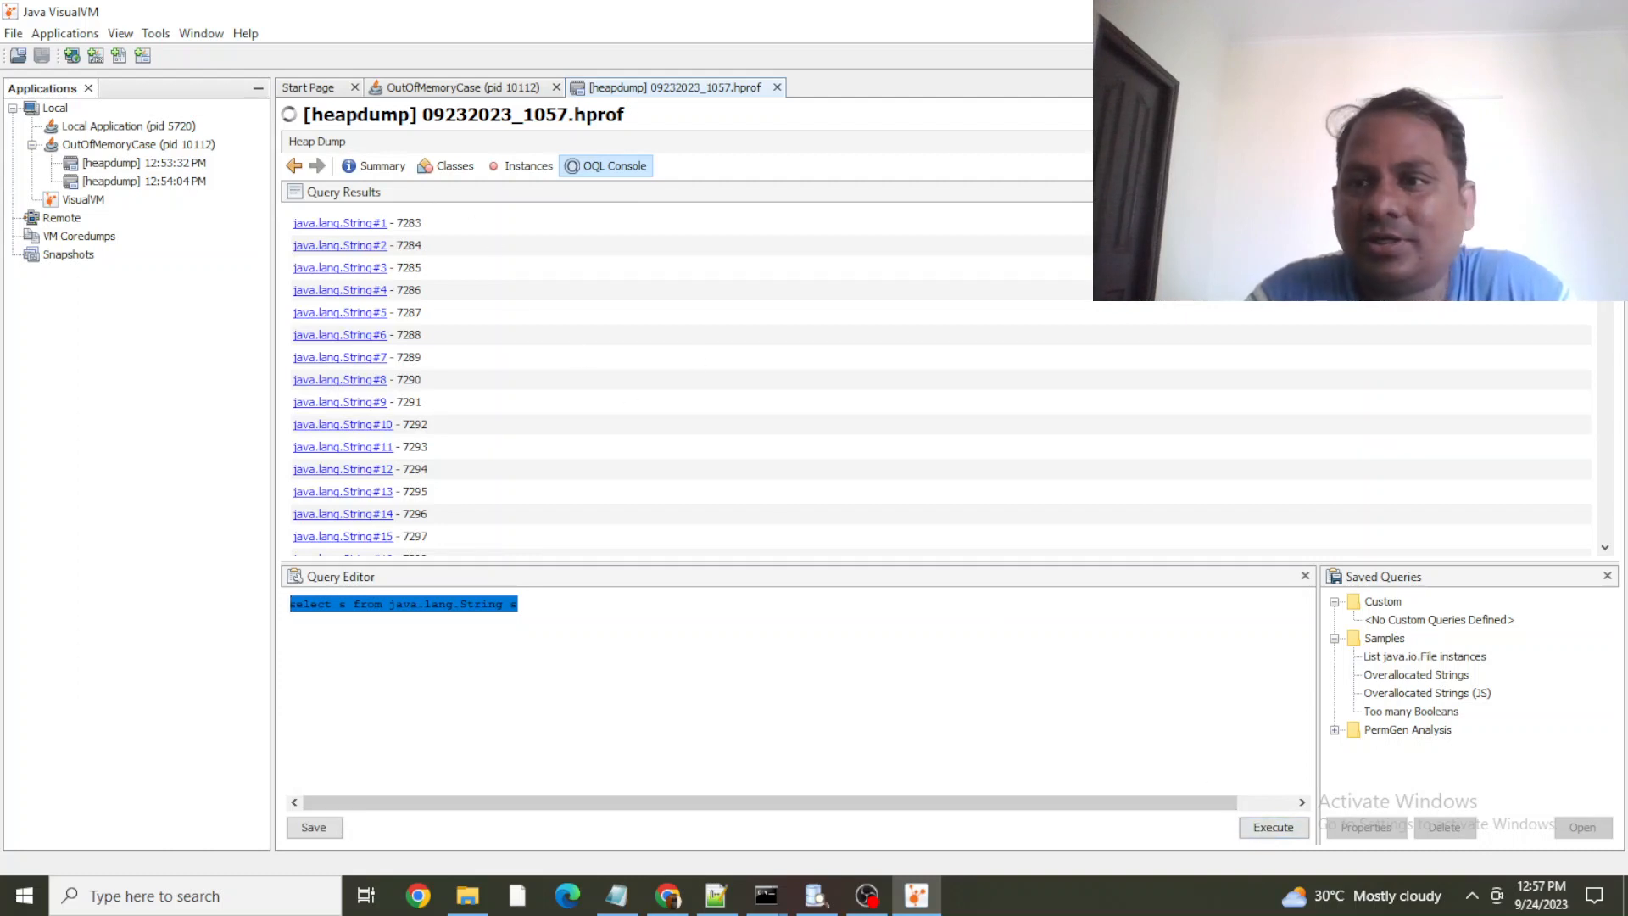
drag(1605, 246, 1626, 566)
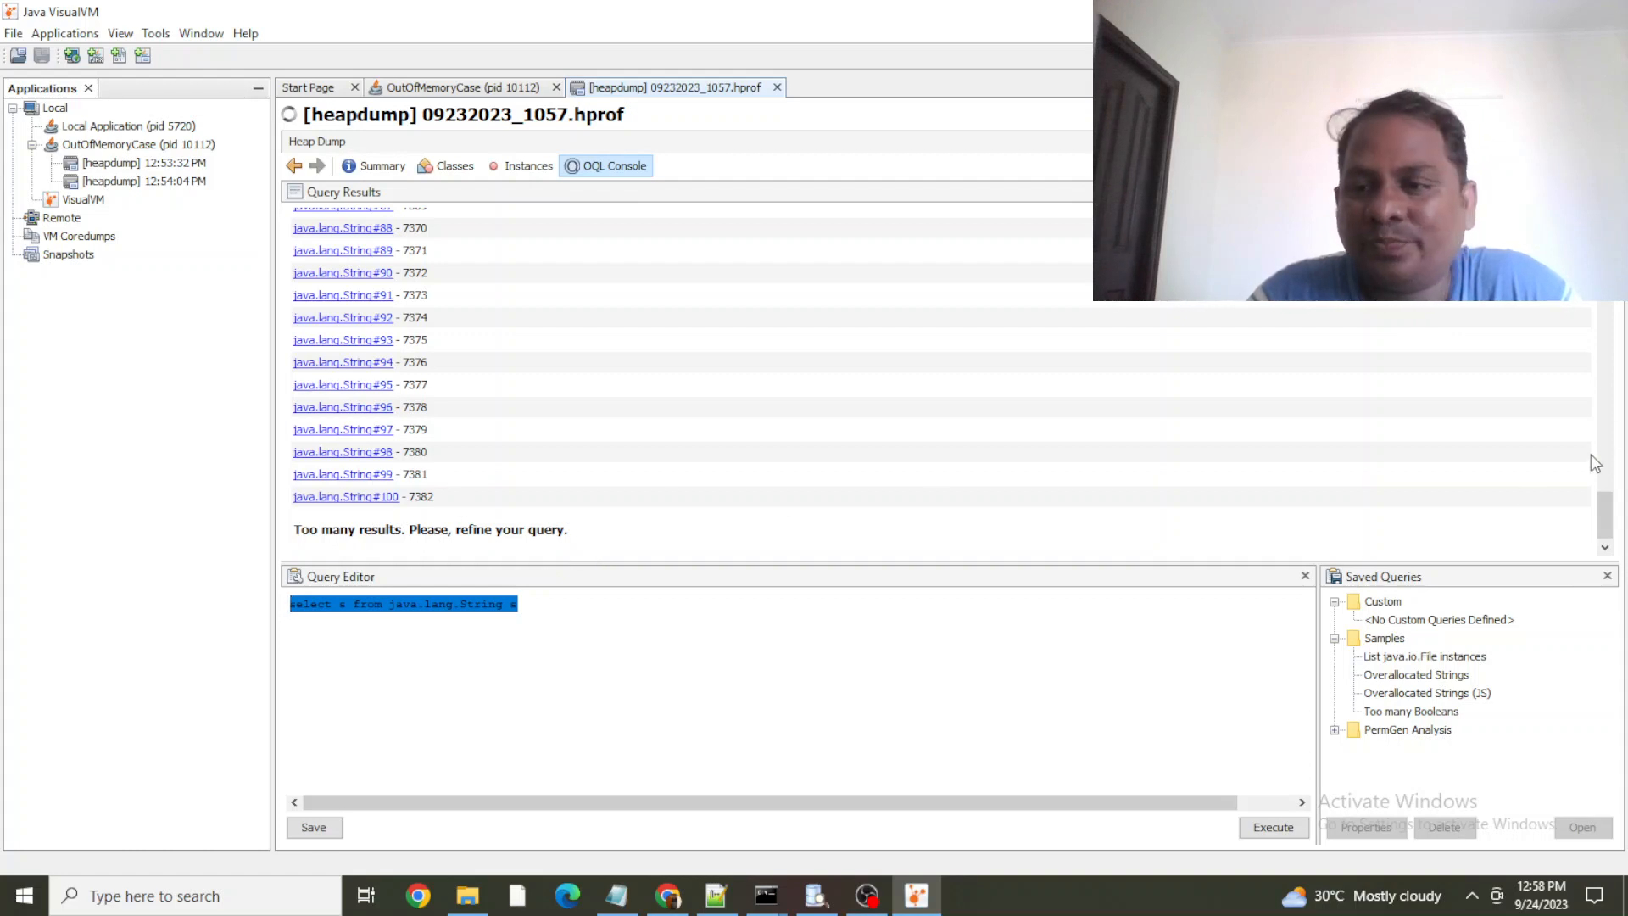
drag(1605, 508, 1605, 216)
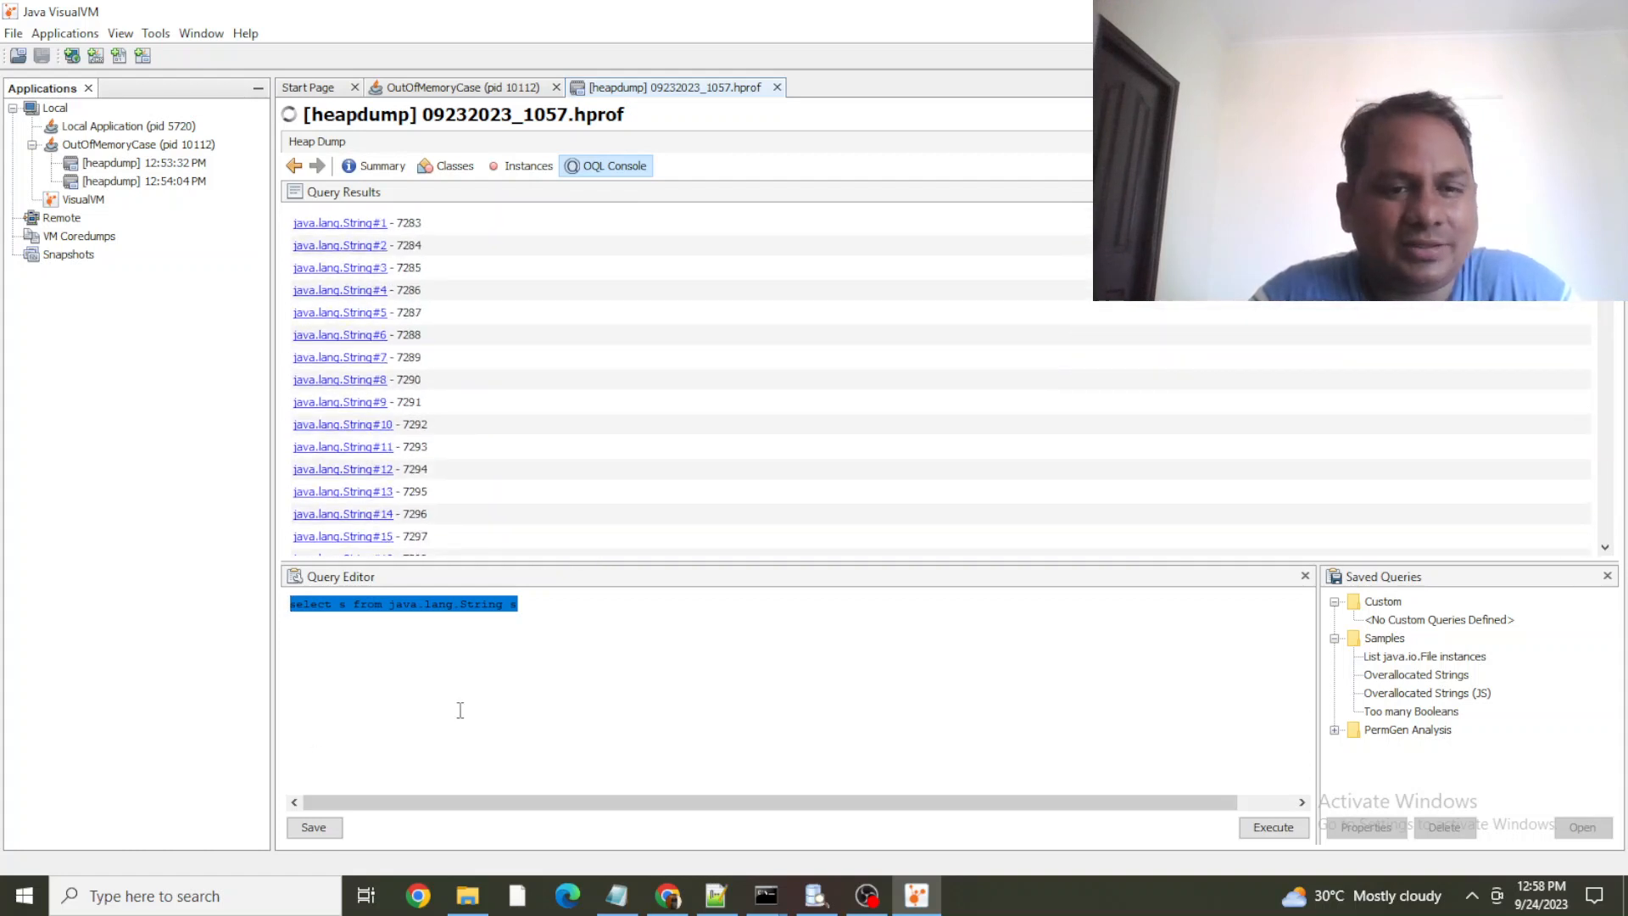
click(566, 601)
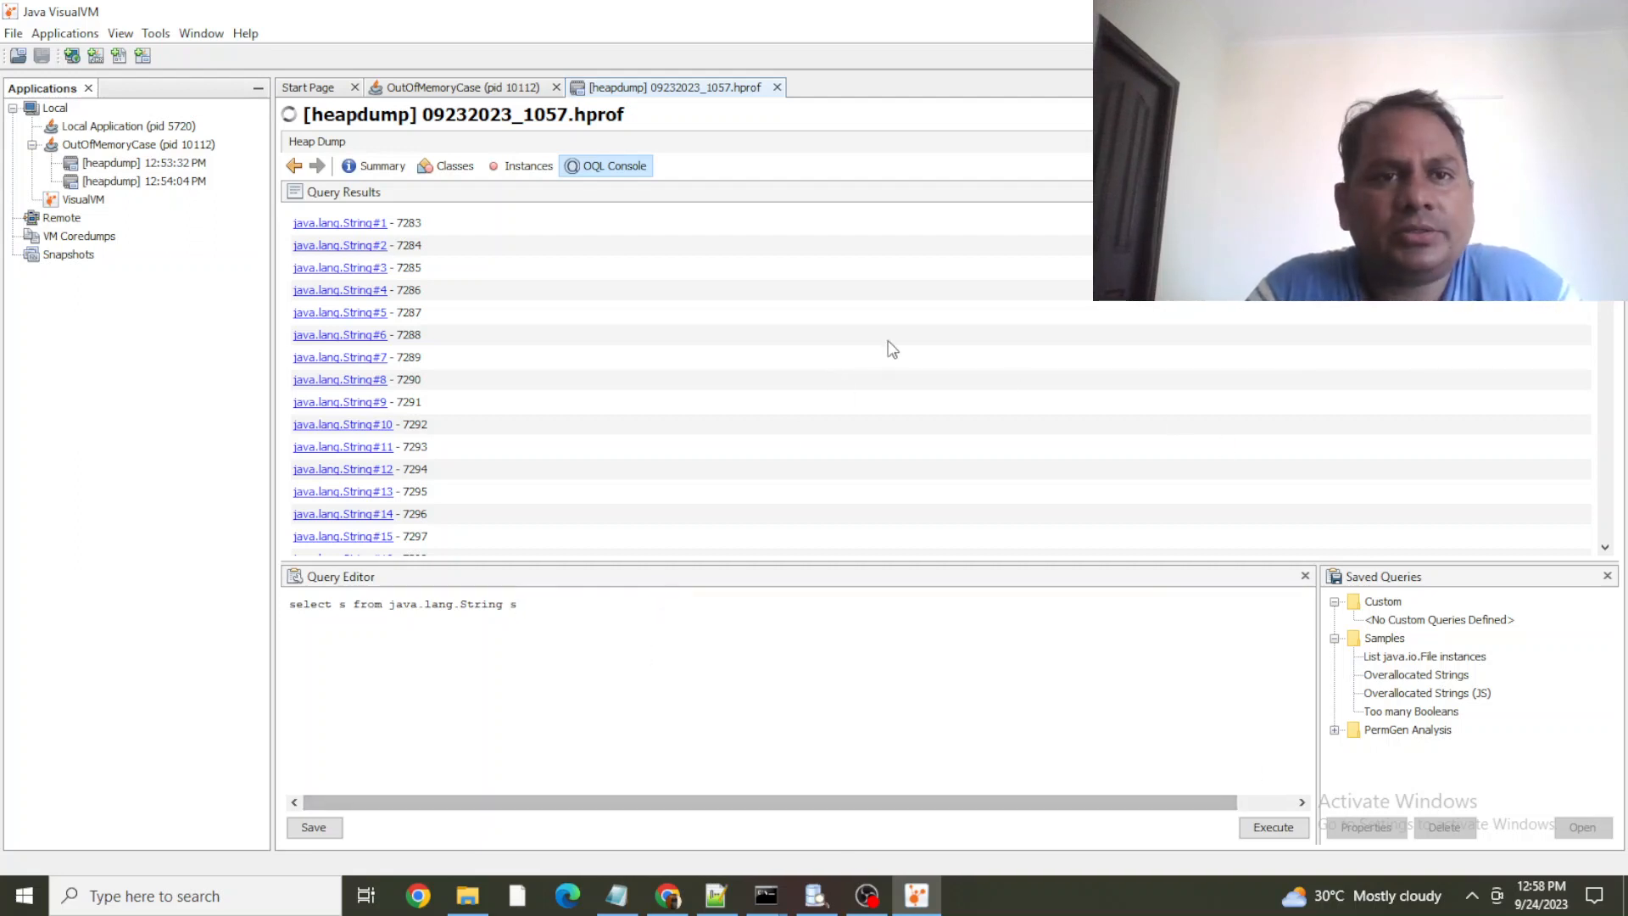
View the classes of OutOfMemoryCase's 12:54:04 PM heap dump, and close Java VisualVM
click(523, 89)
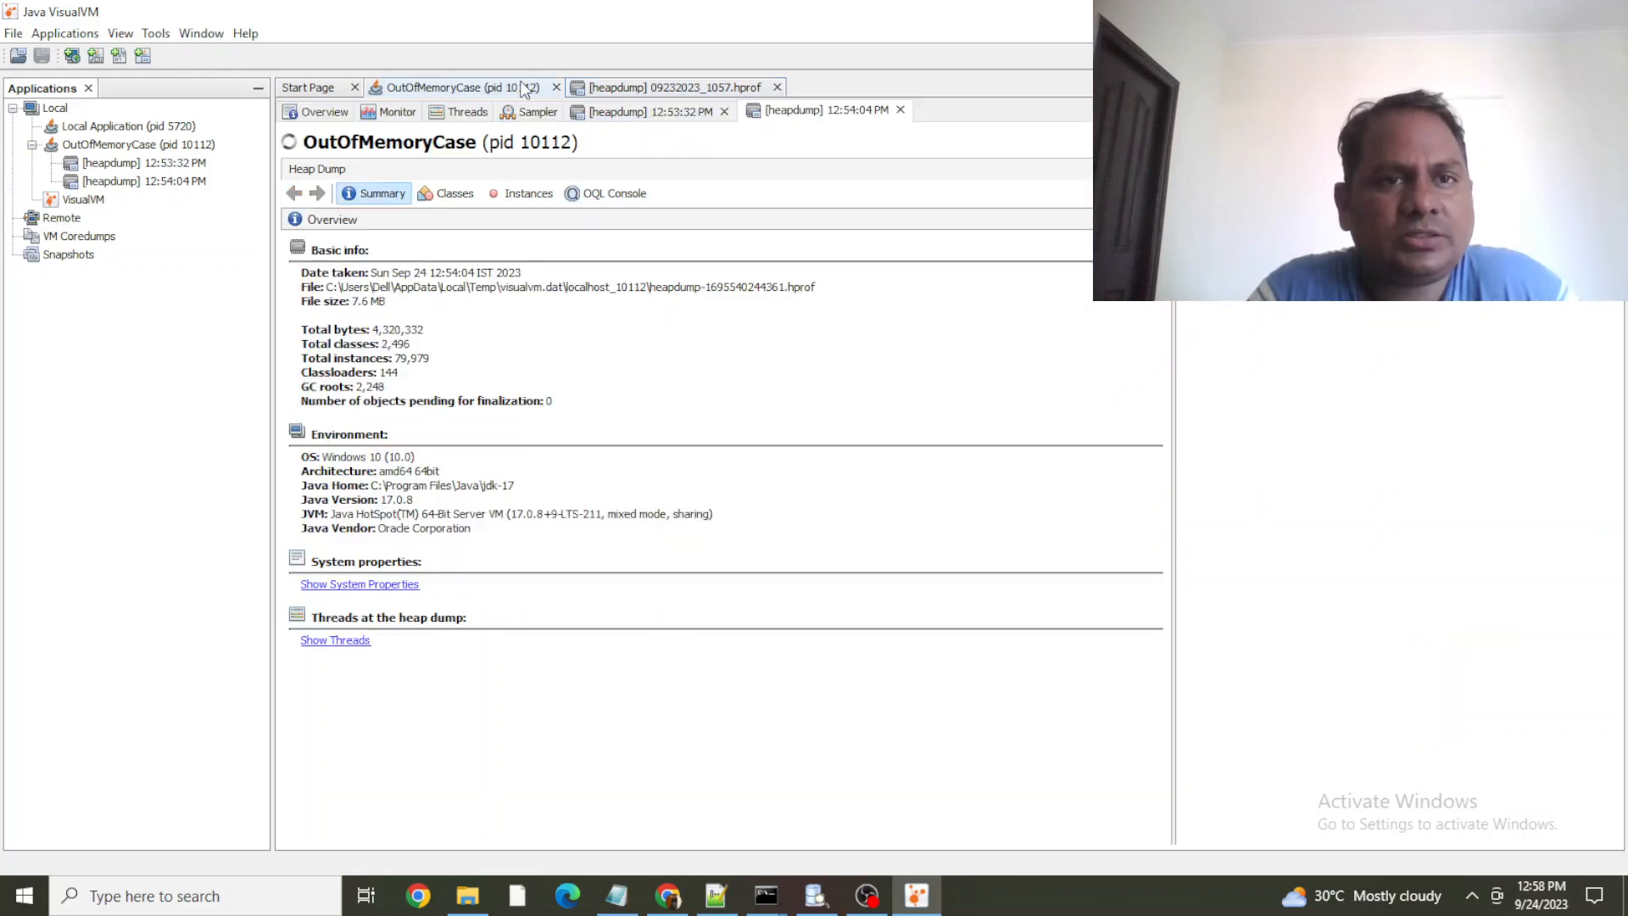
click(447, 194)
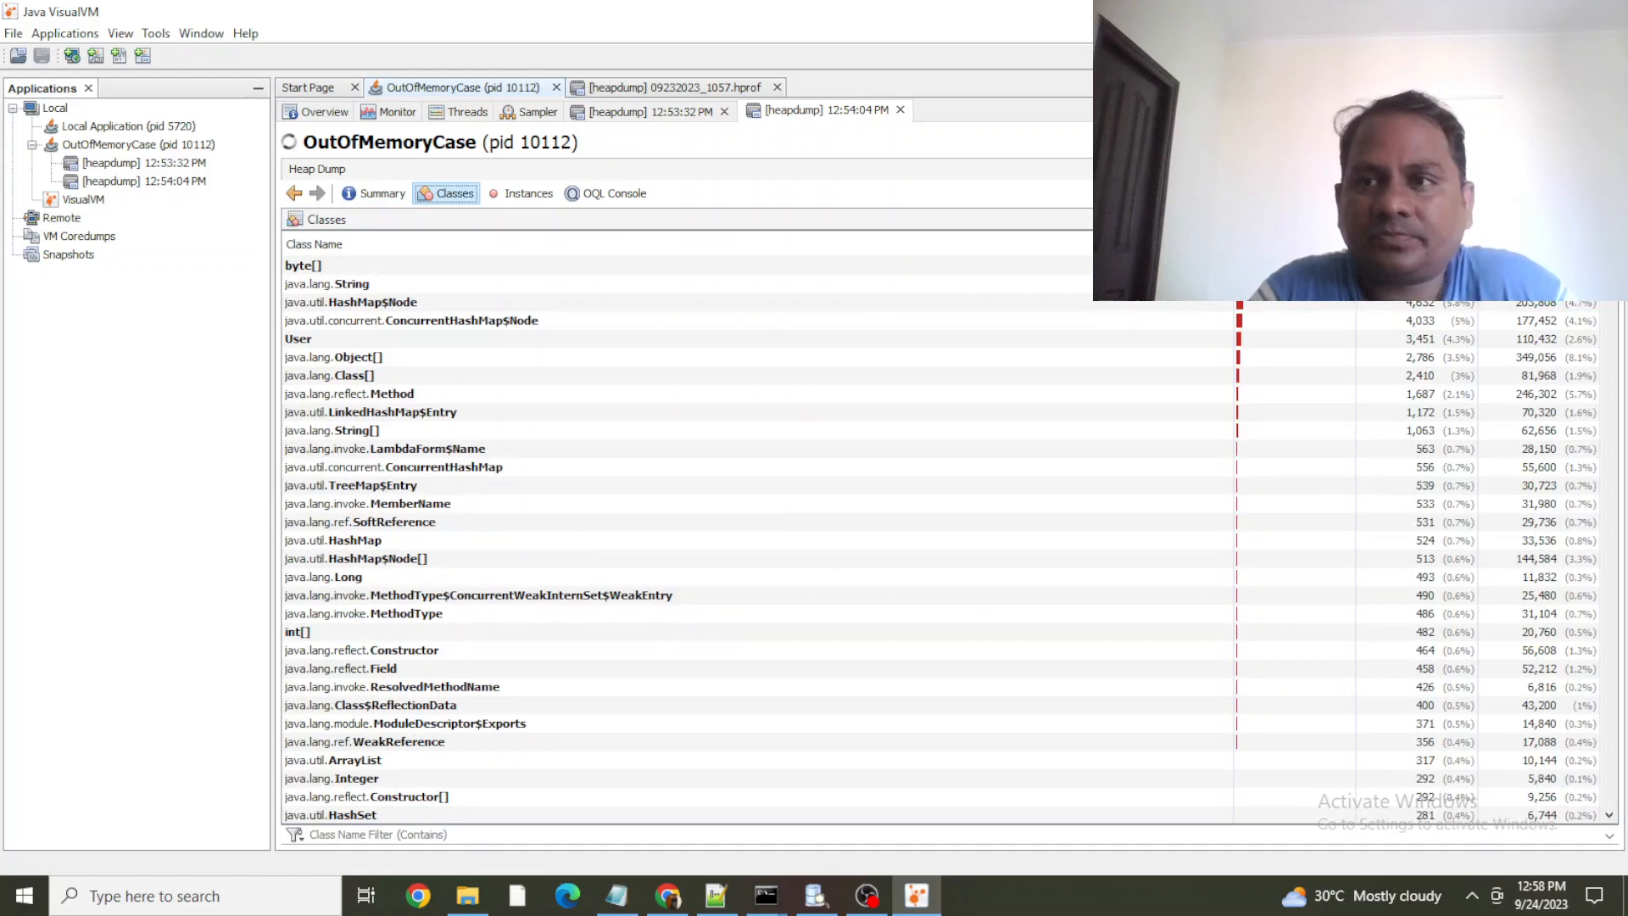
click(1608, 12)
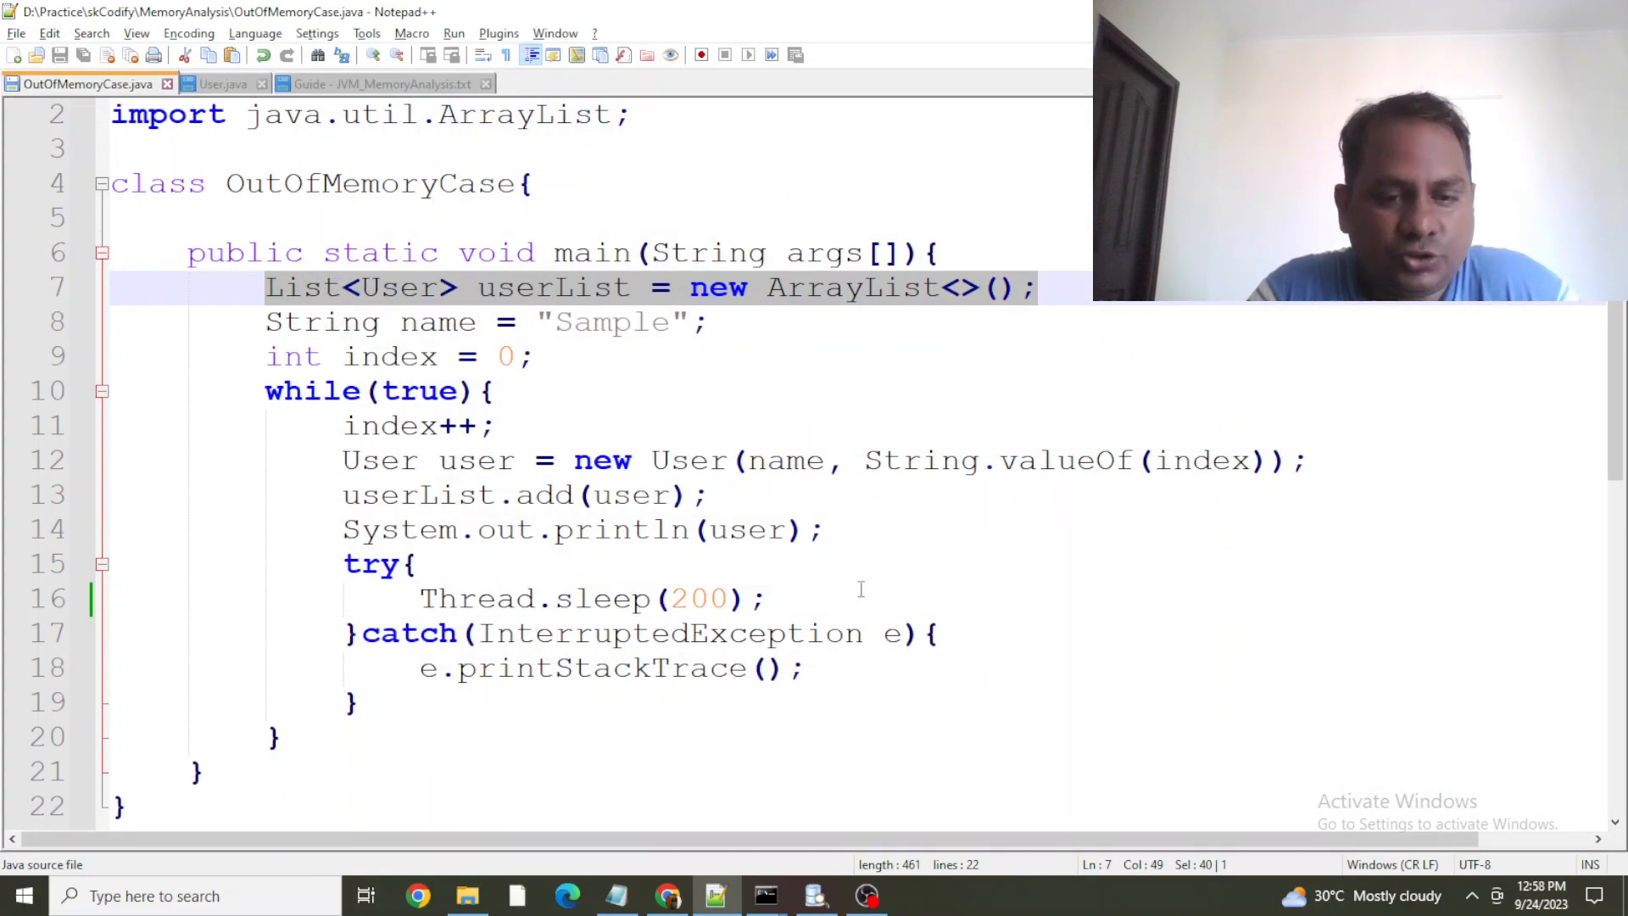
Switch to File Explorer, launch jmc.exe from the jdk1.8.0_171 bin folder to view its JVM list, and close Java Mission Control
click(477, 899)
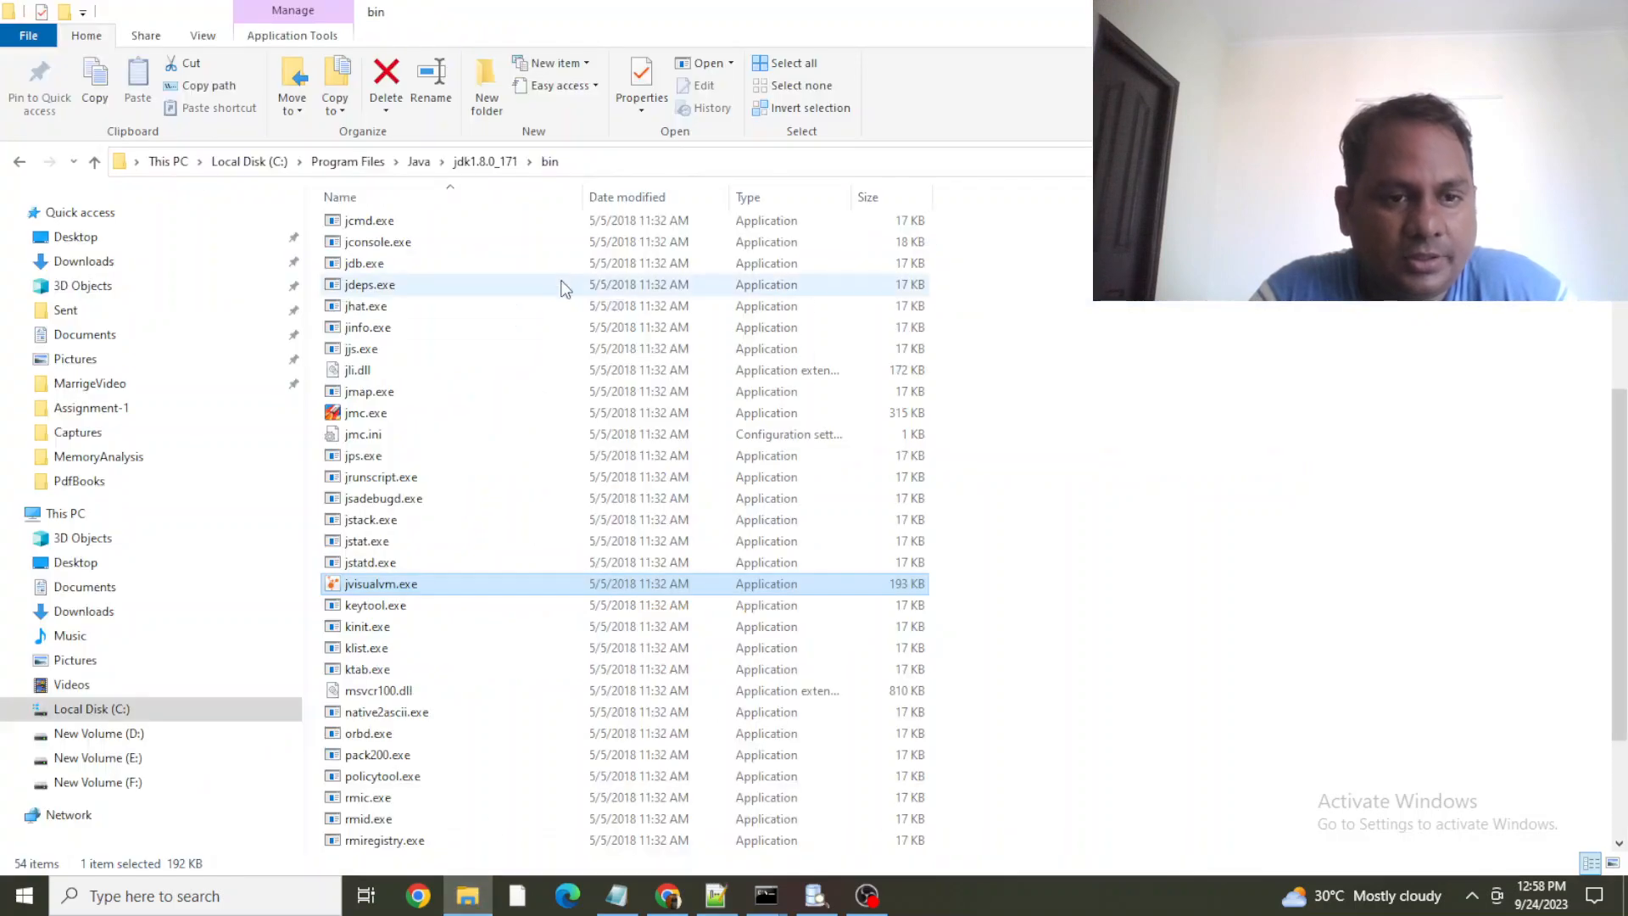
click(385, 415)
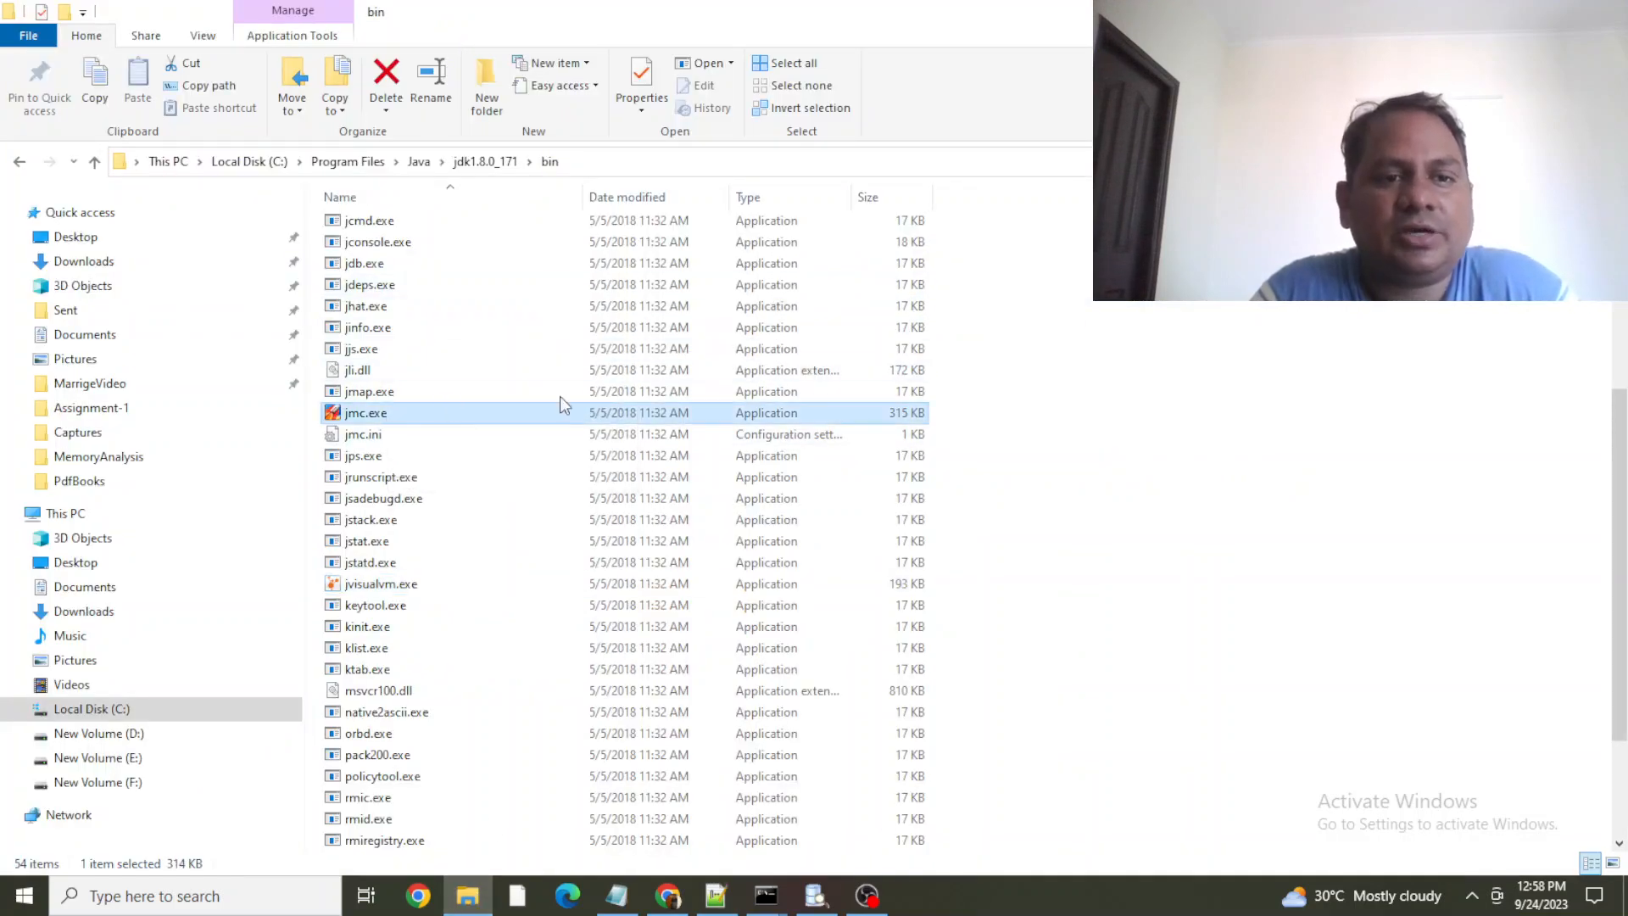
double_click(420, 416)
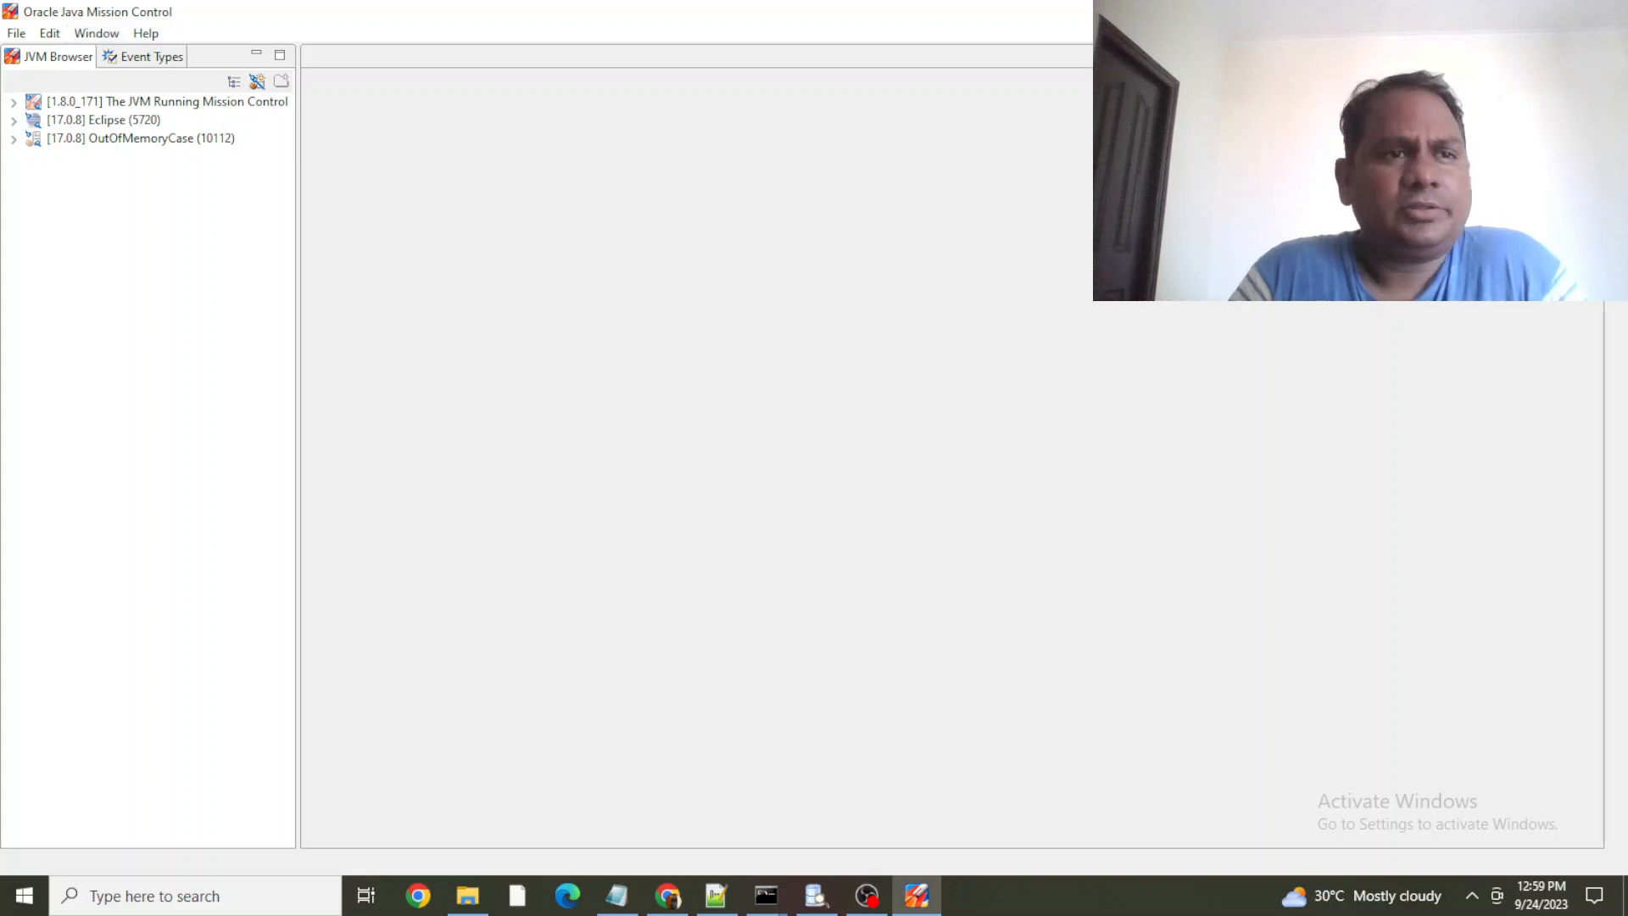
click(1604, 12)
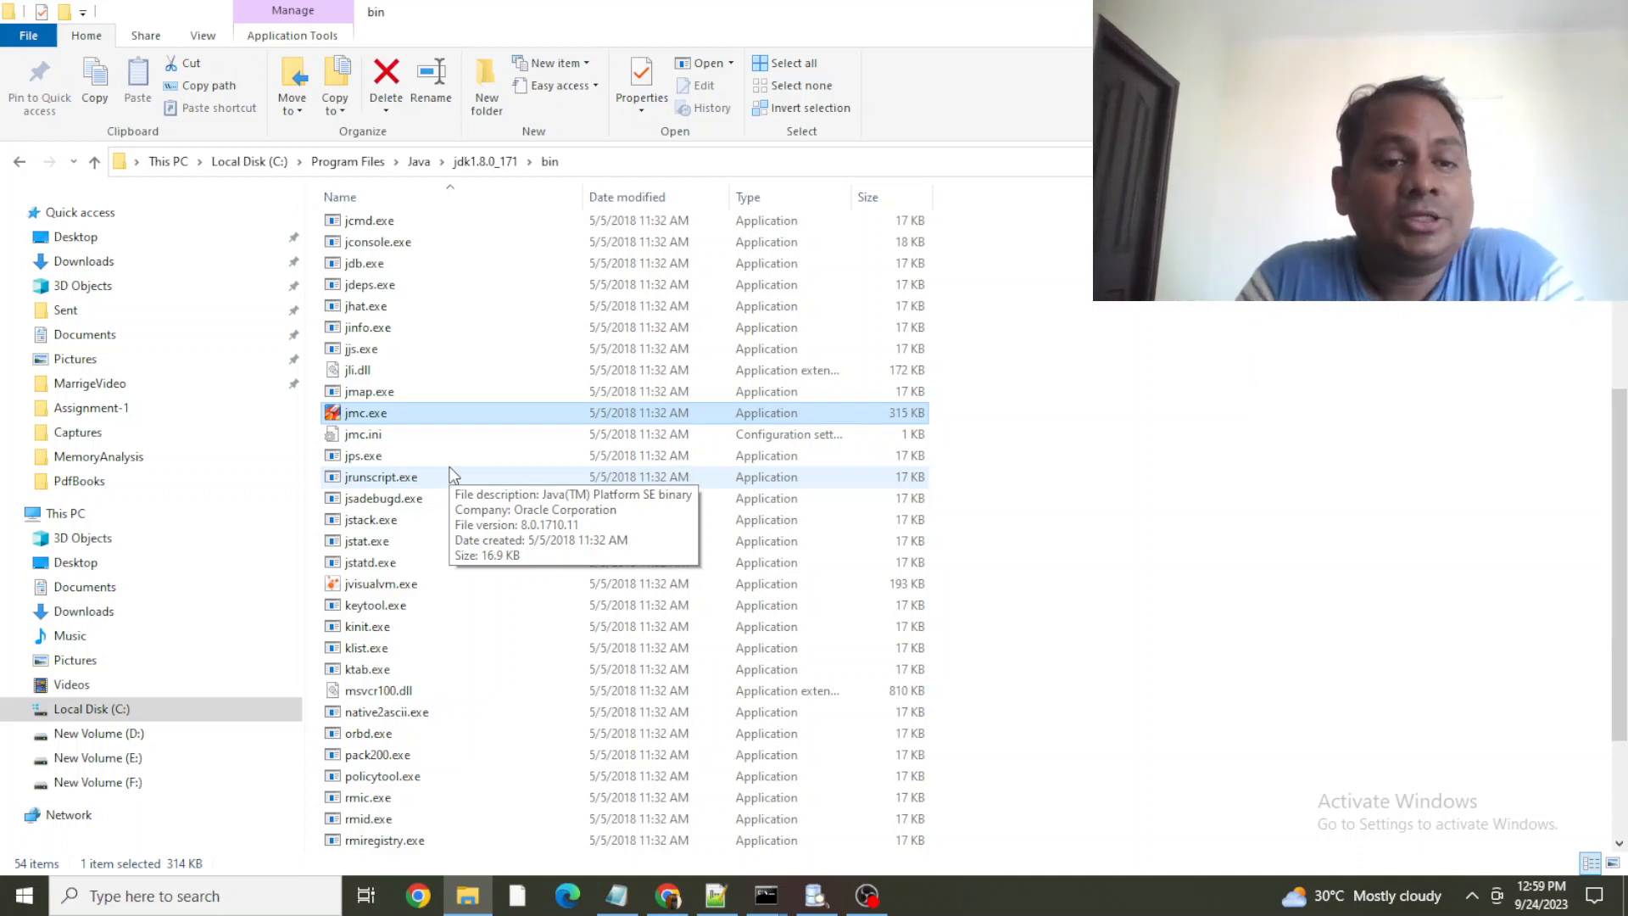
Launch jvisualvm.exe from the jdk1.8.0_171 bin folder, and check the actions available for the local OutOfMemoryCase process
double_click(404, 588)
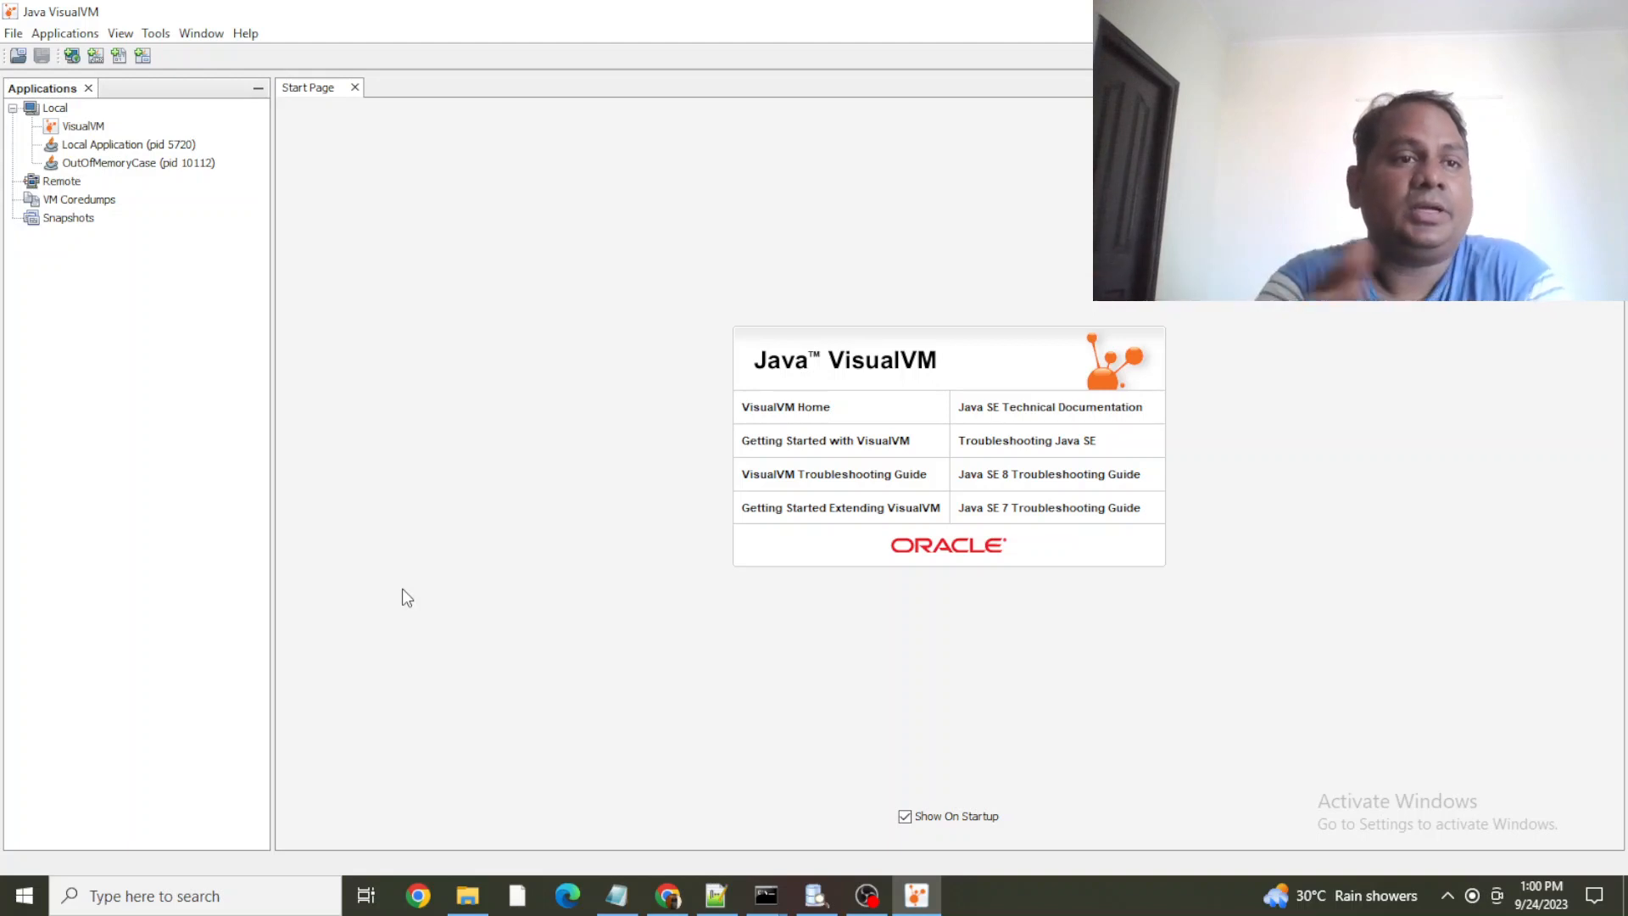
click(127, 146)
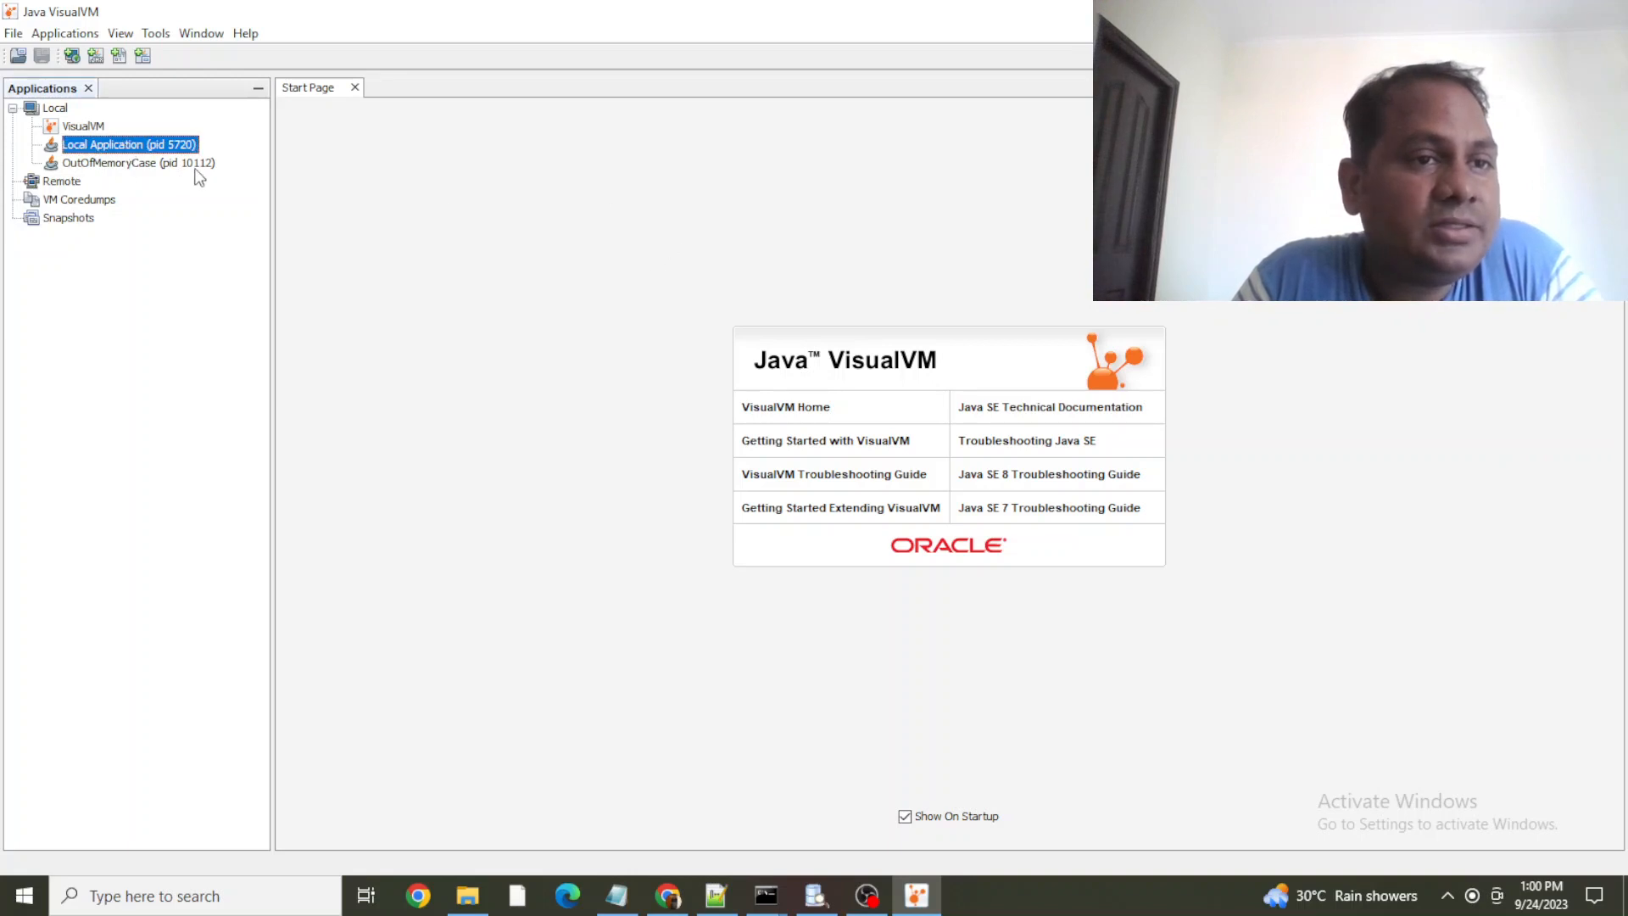
right_click(166, 163)
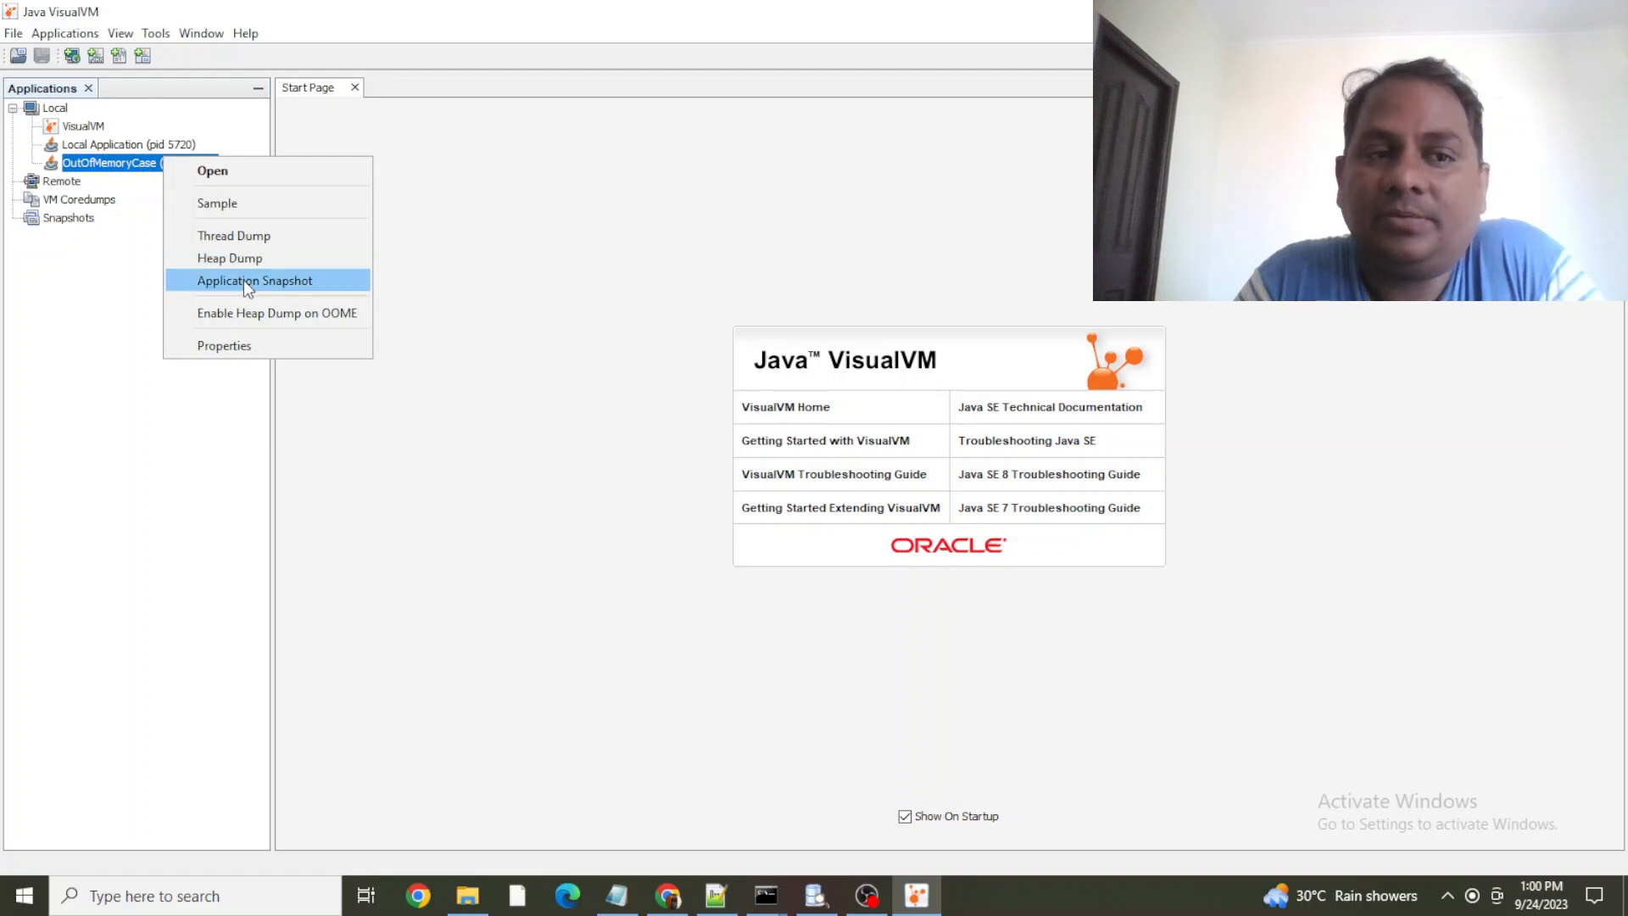
click(753, 176)
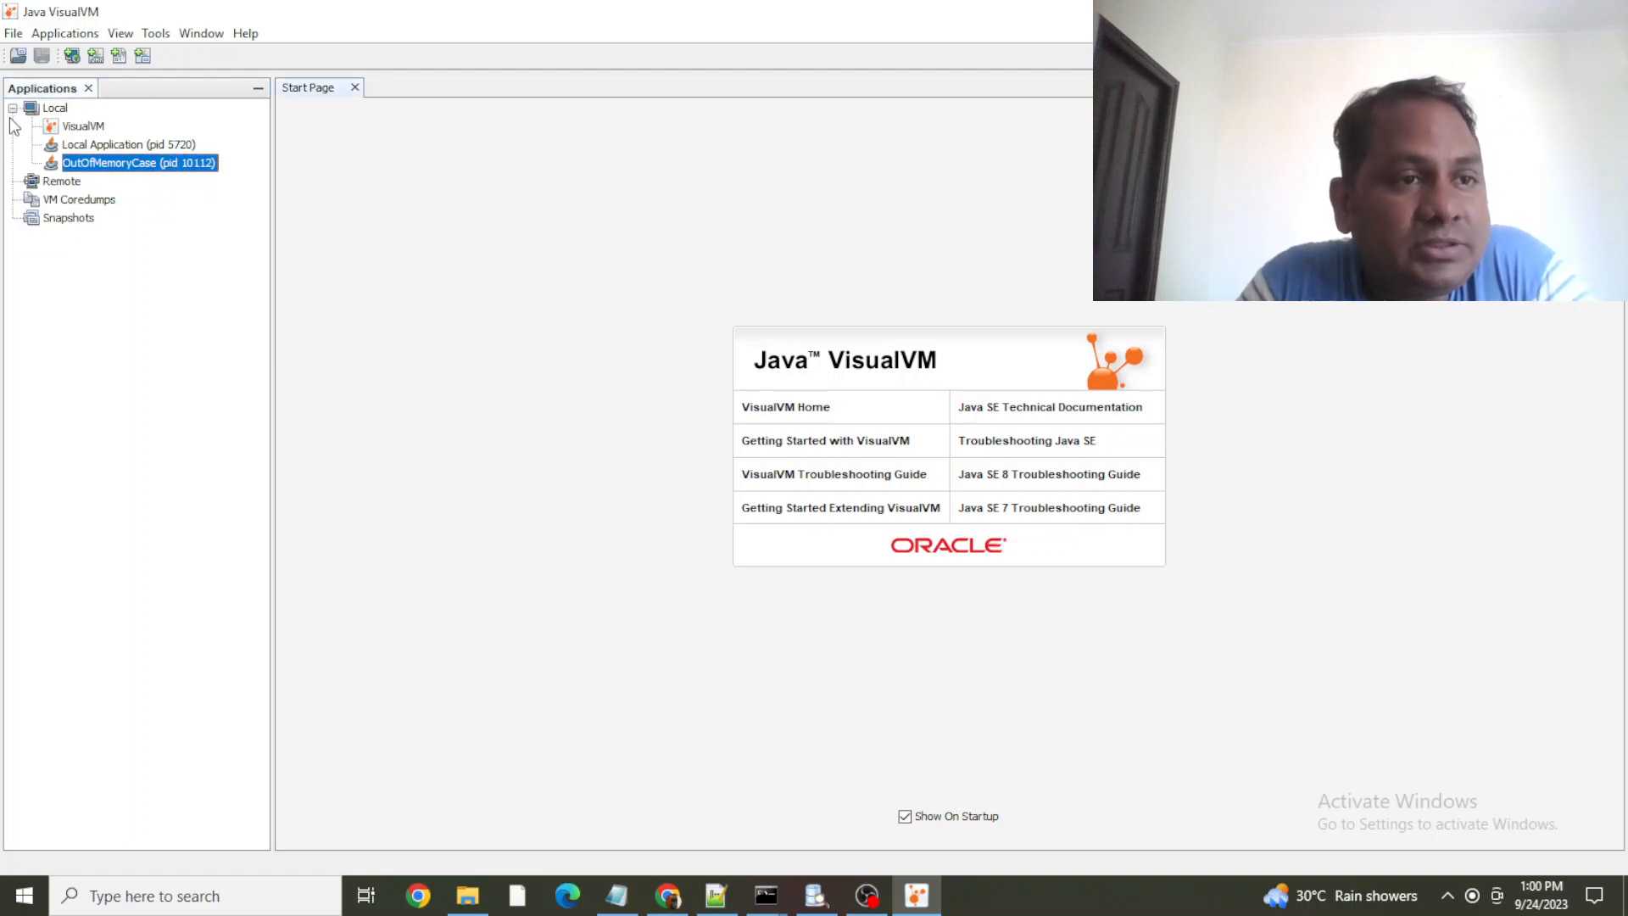
Collapse the Local applications node, add a remote host with host name 192.168.1.134, and select it
click(13, 108)
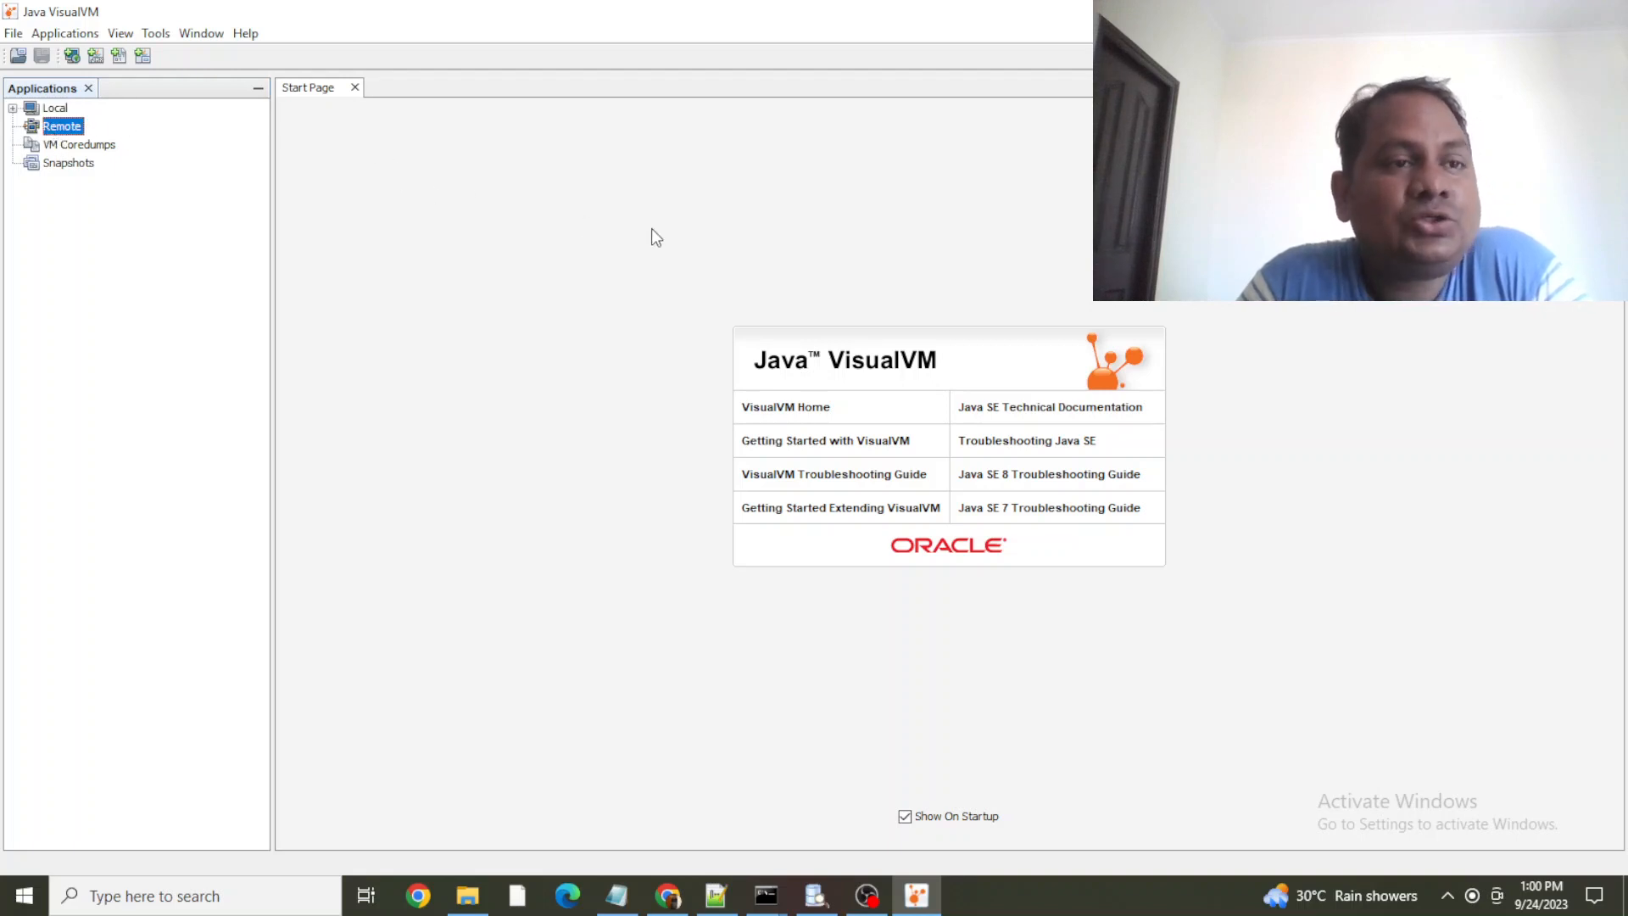
double_click(61, 126)
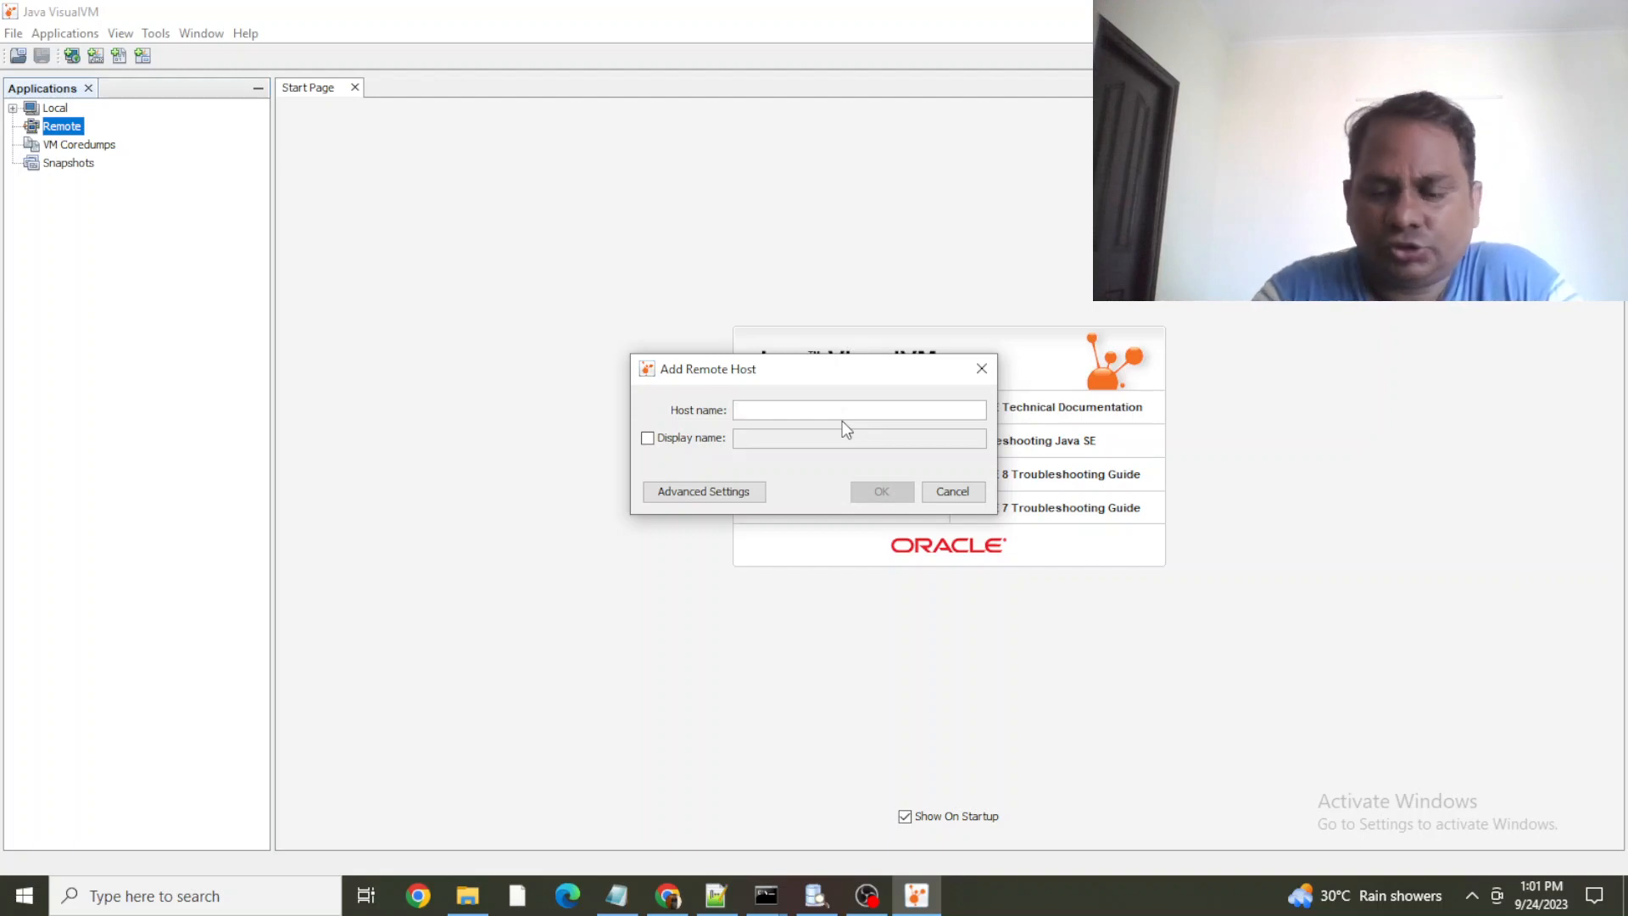
text(192.16)
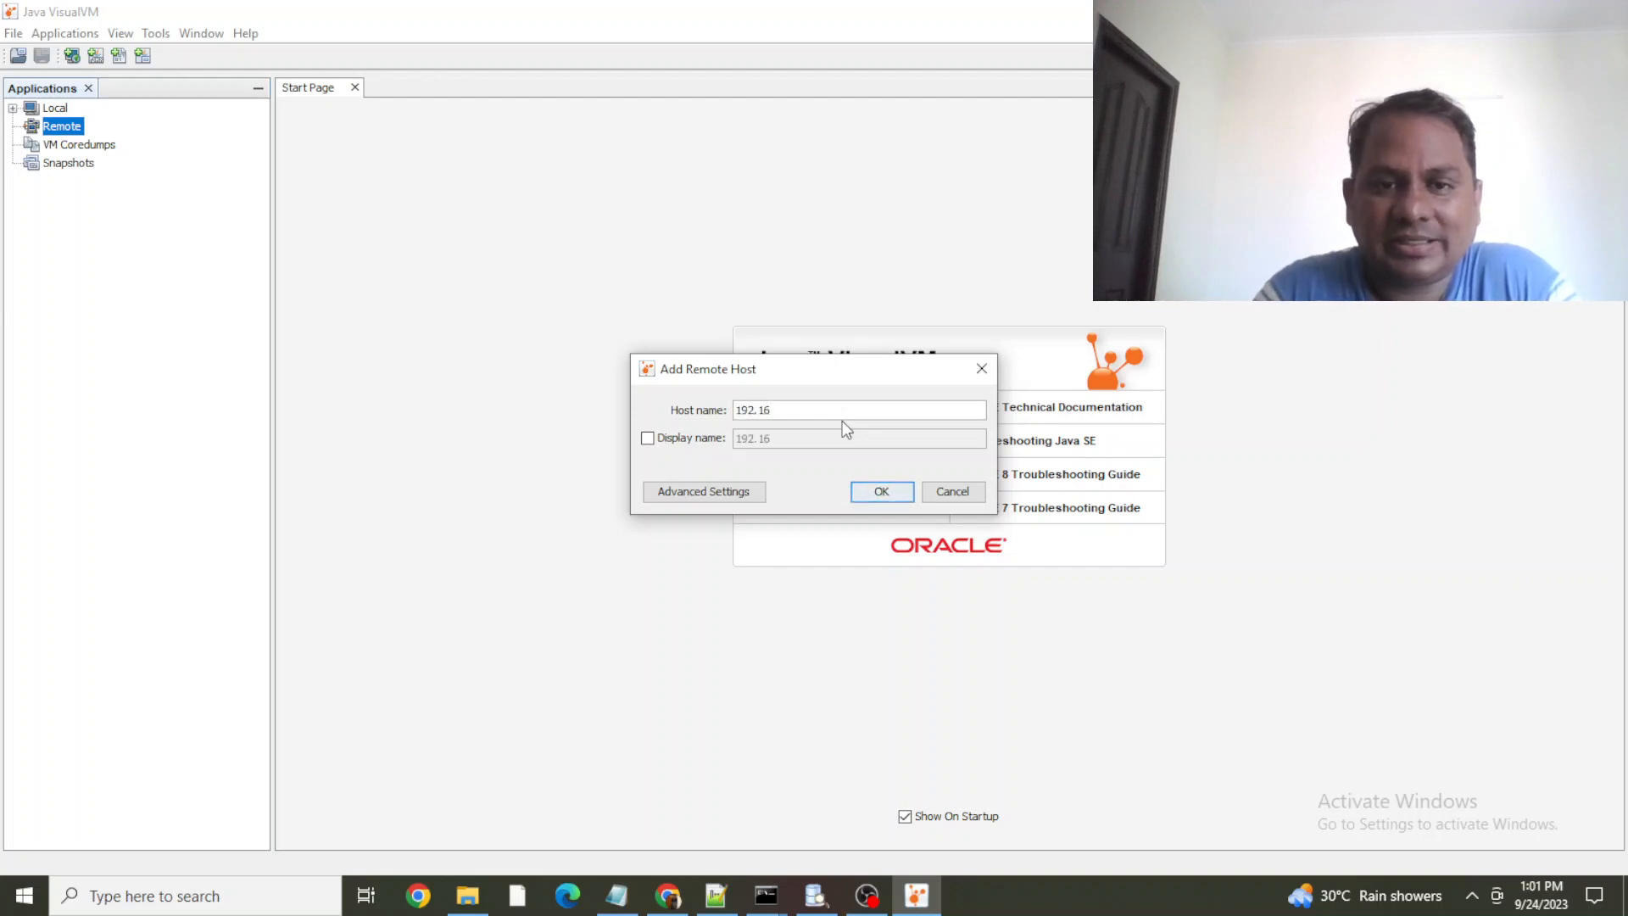
text(8.)
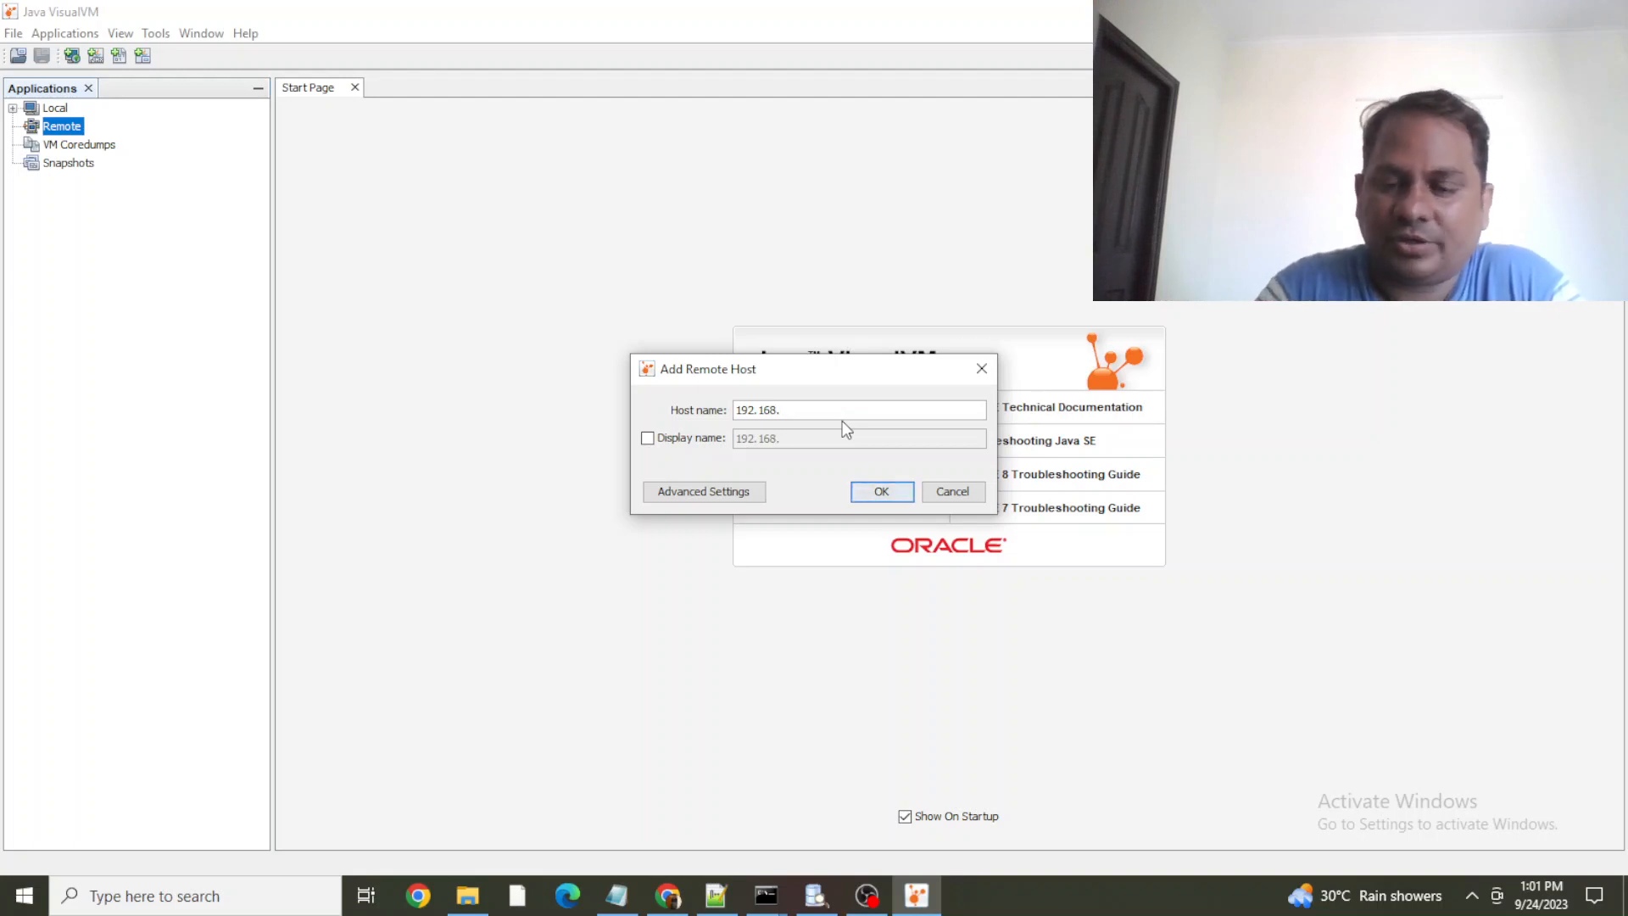
text(1.13)
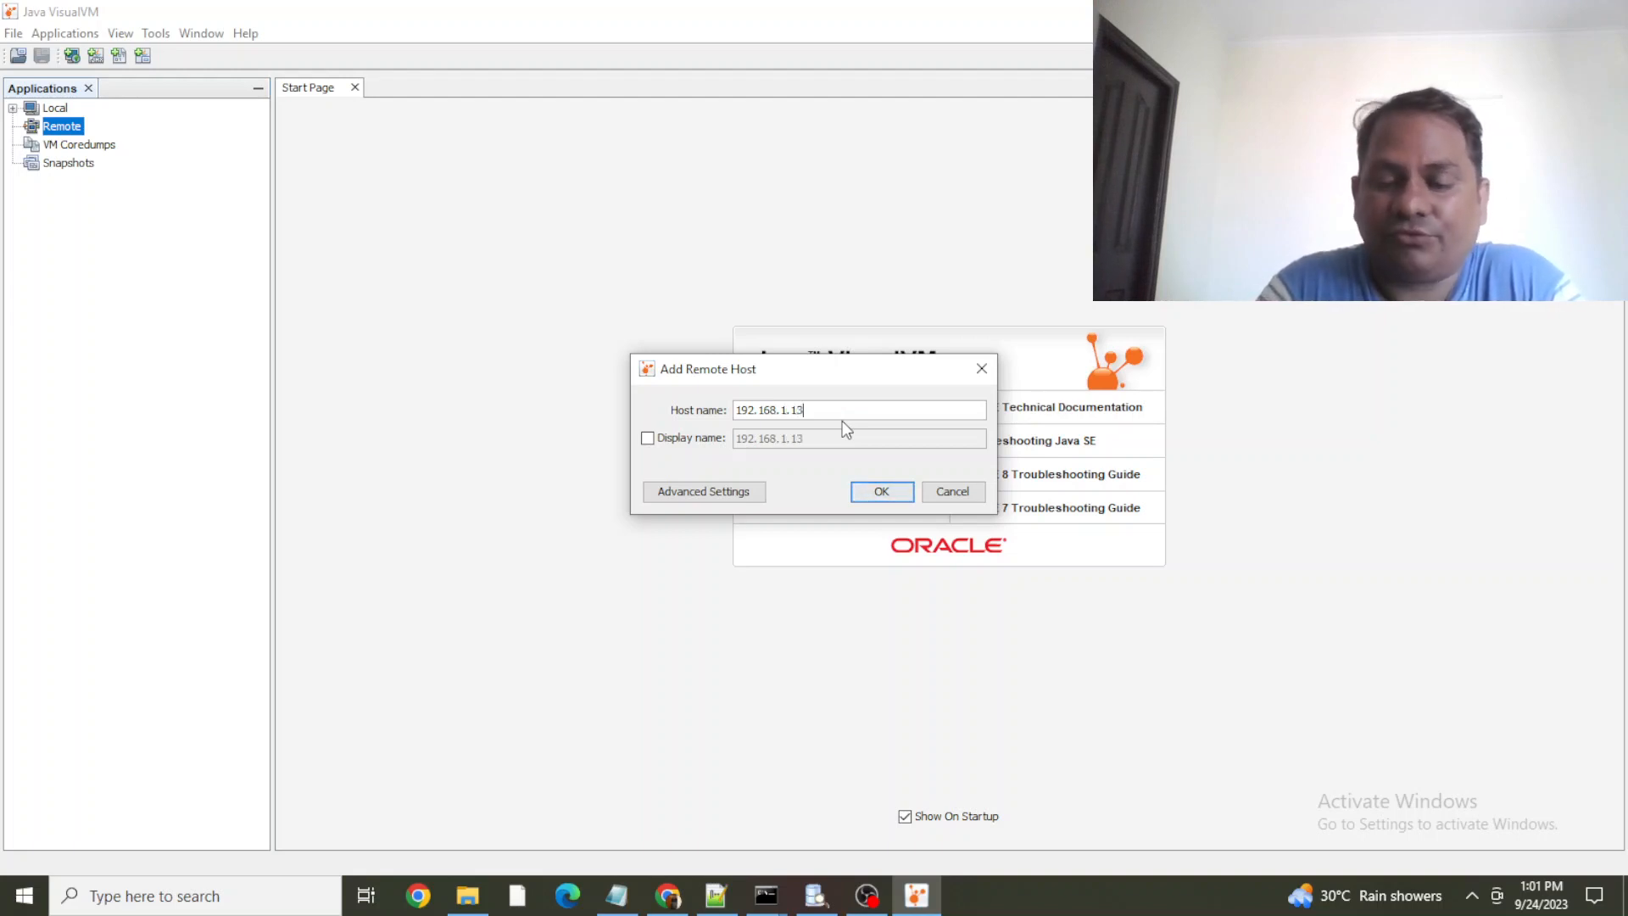
text(4)
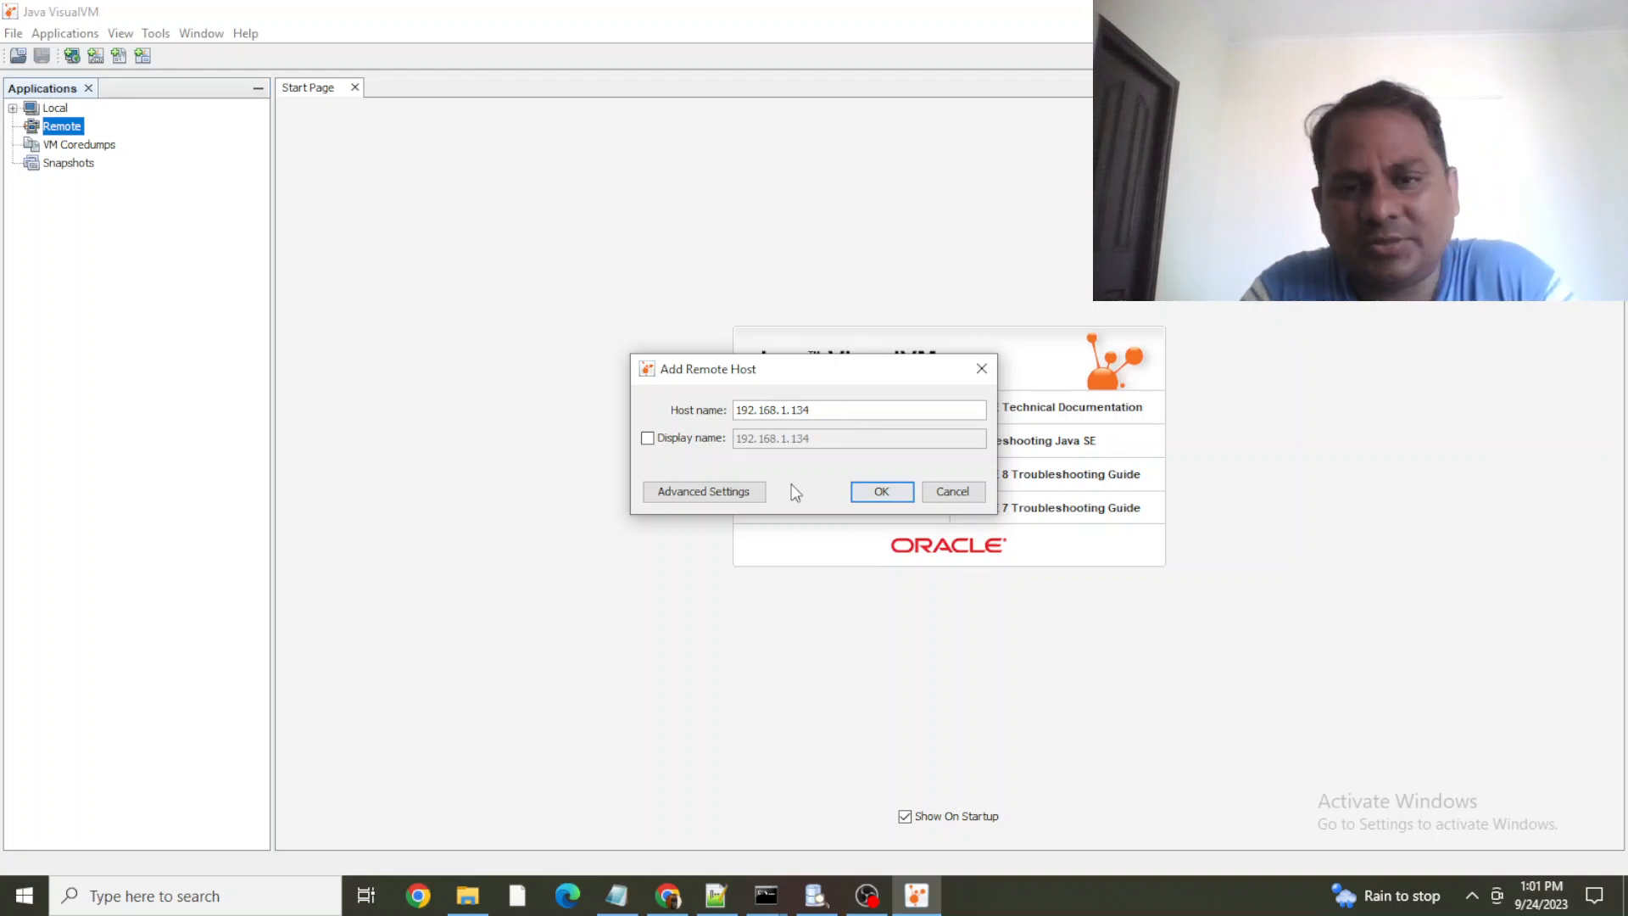
click(882, 493)
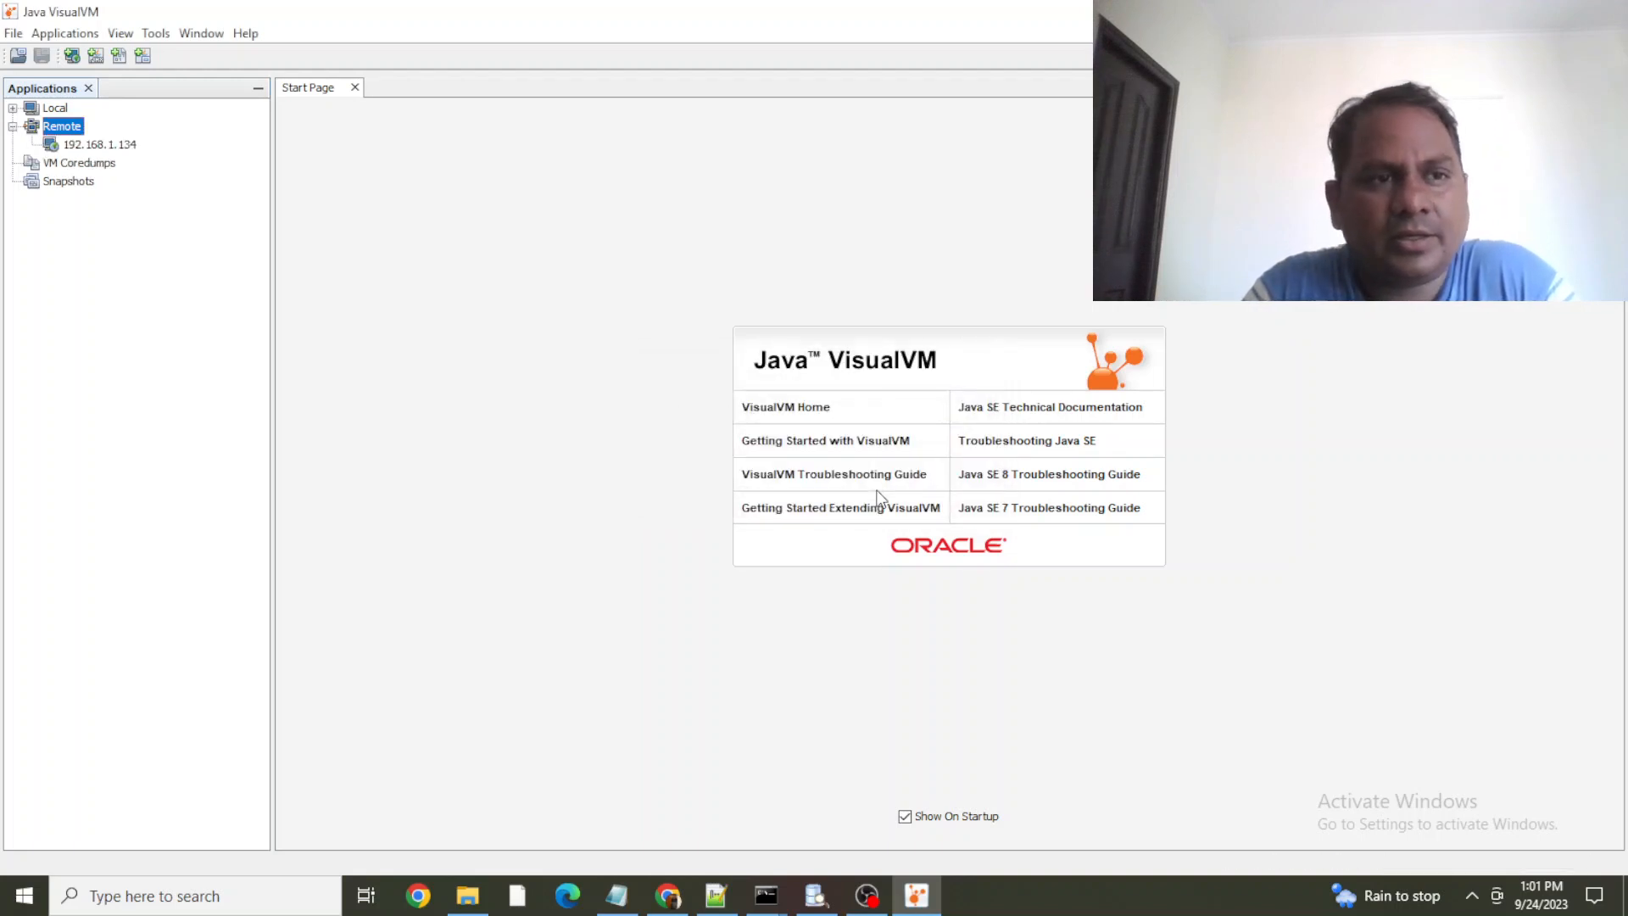
click(125, 147)
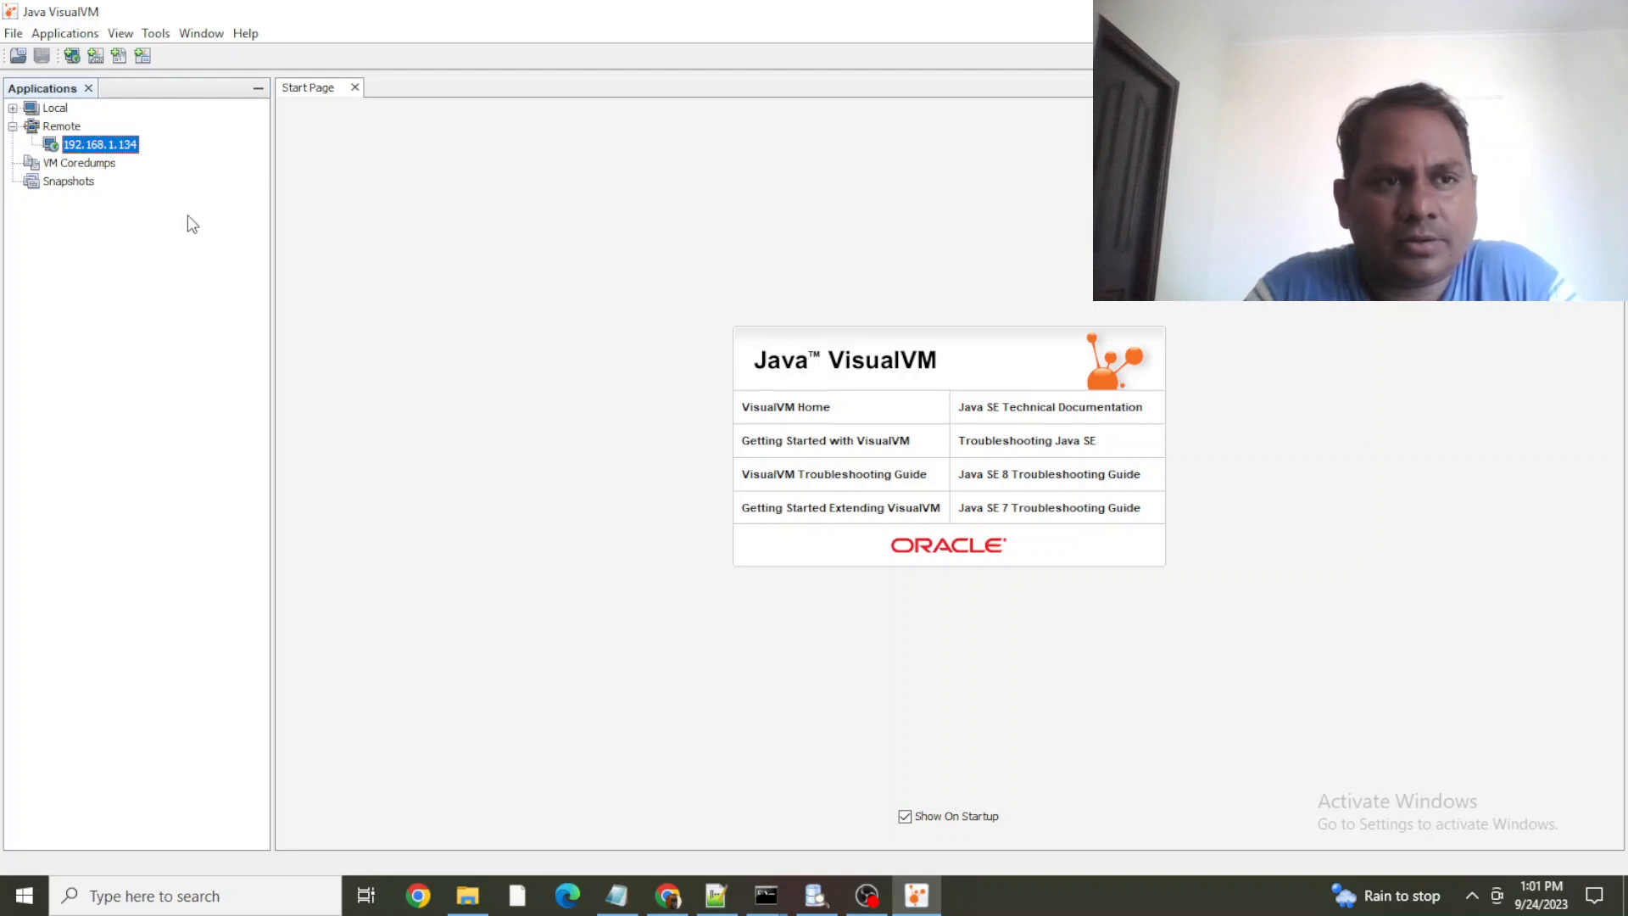
Expand the Local applications node, and try to add a JMX connection to 192.168.1.134:65535 under the remote host
click(12, 108)
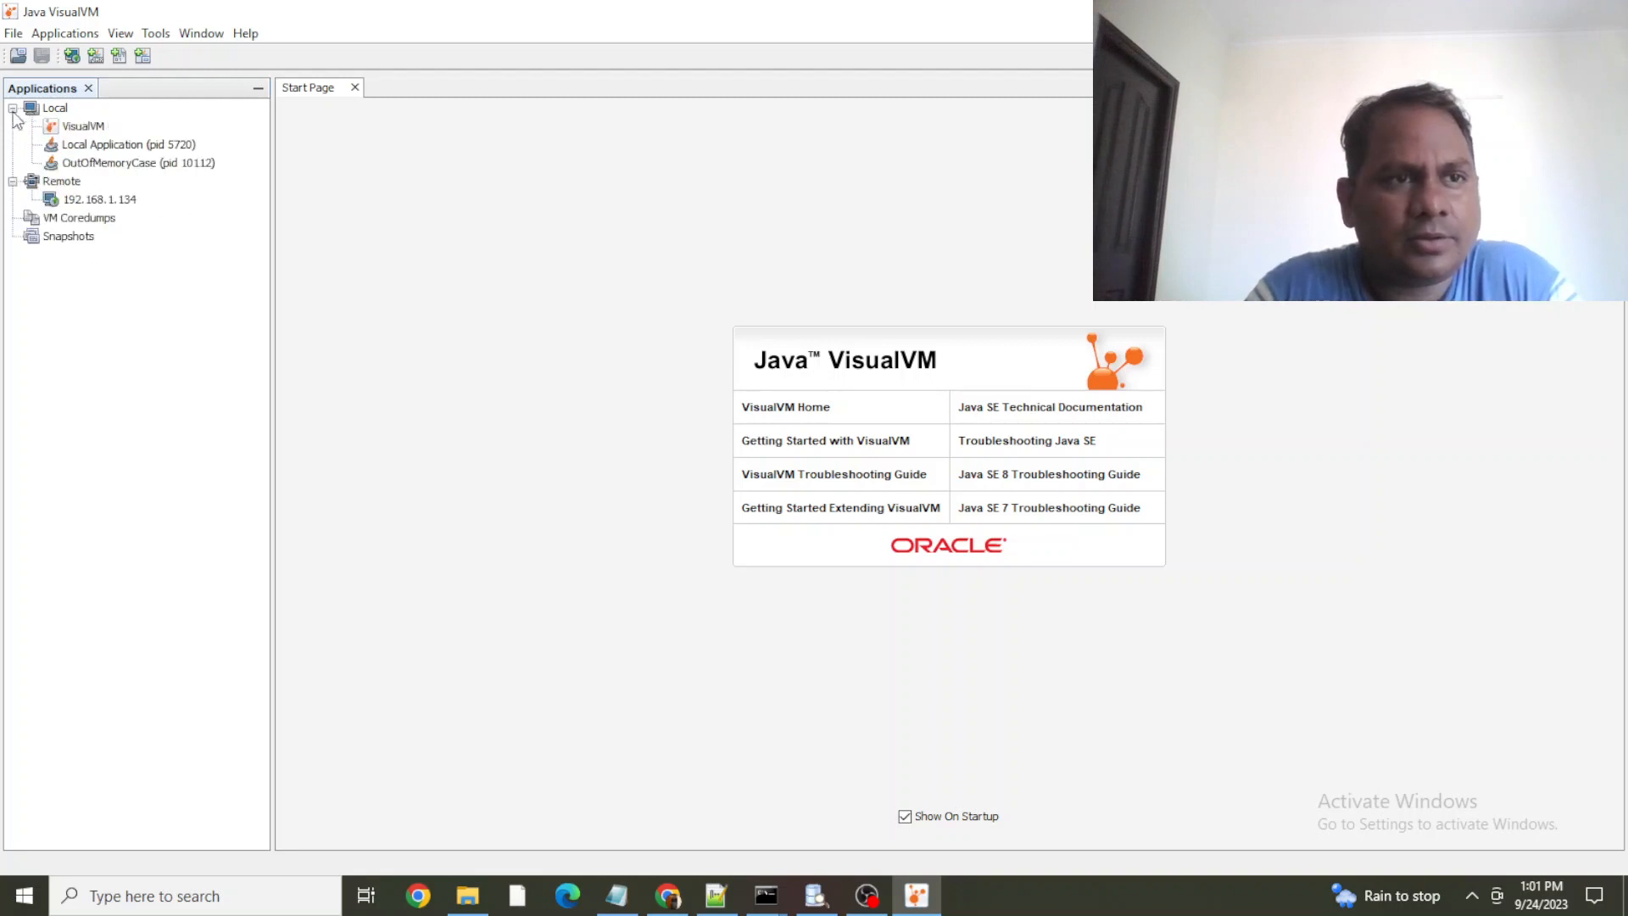
click(110, 204)
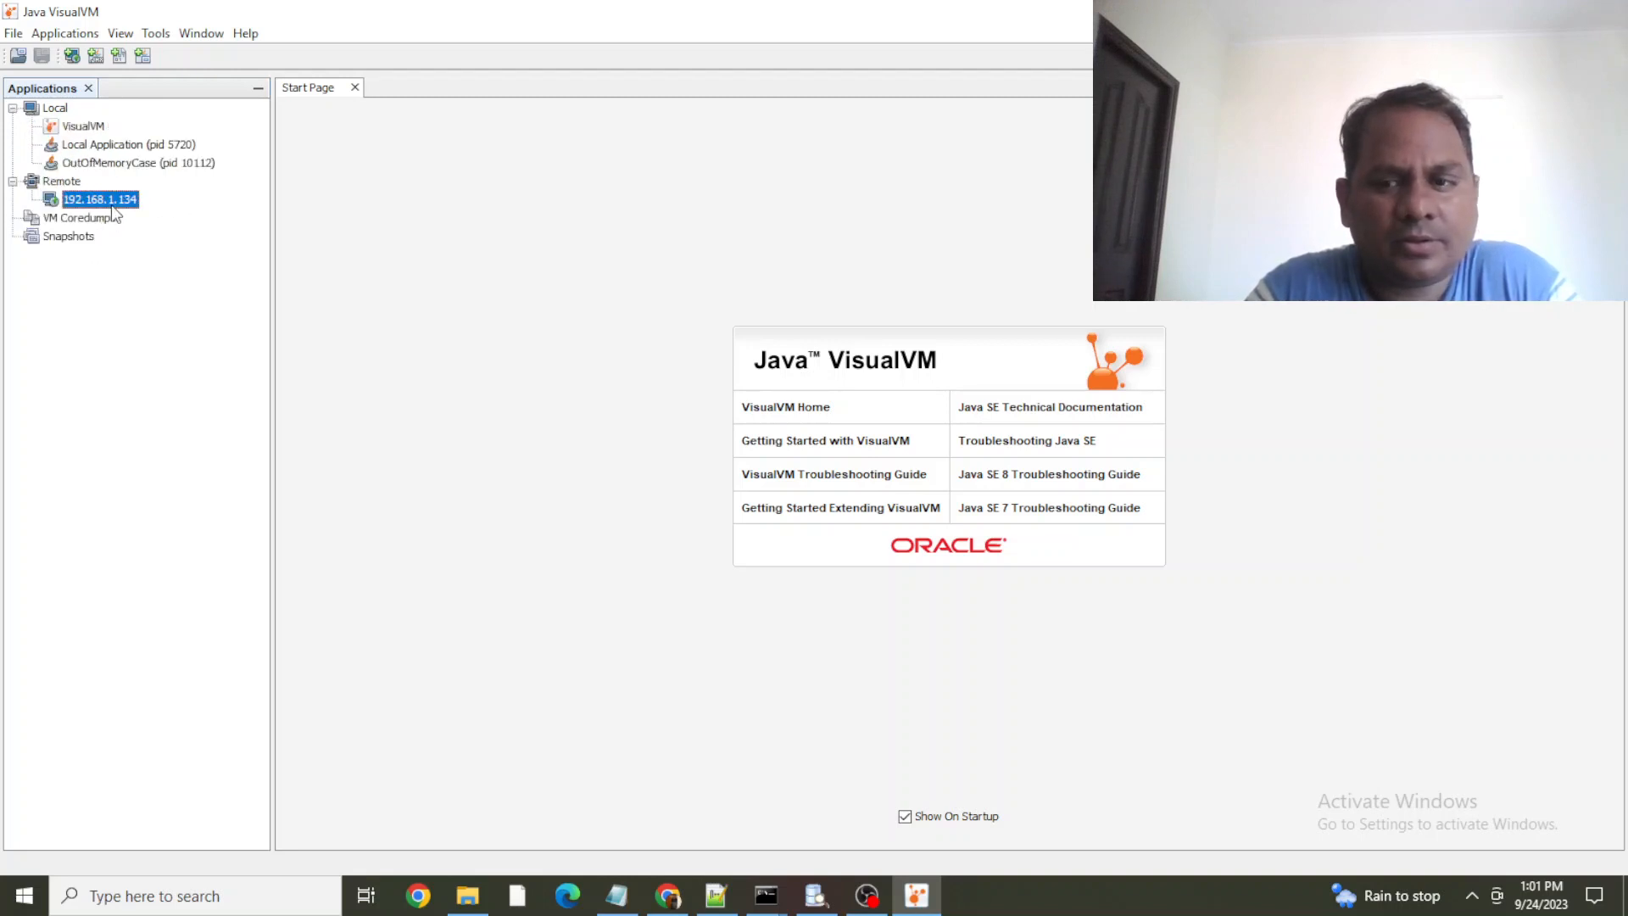
right_click(111, 206)
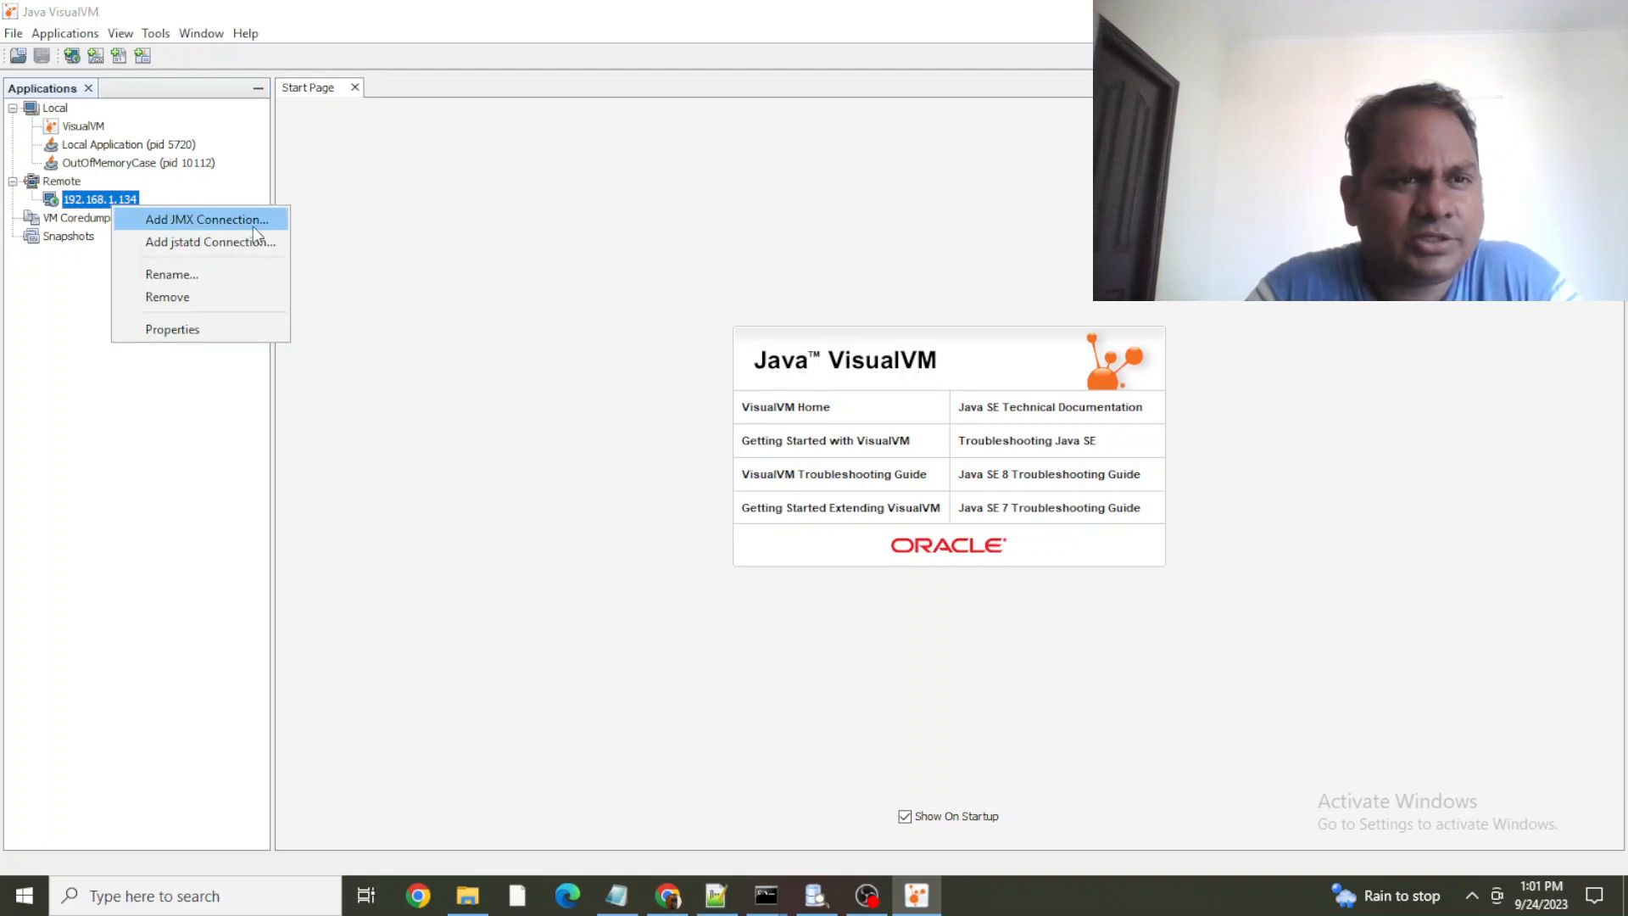
click(253, 227)
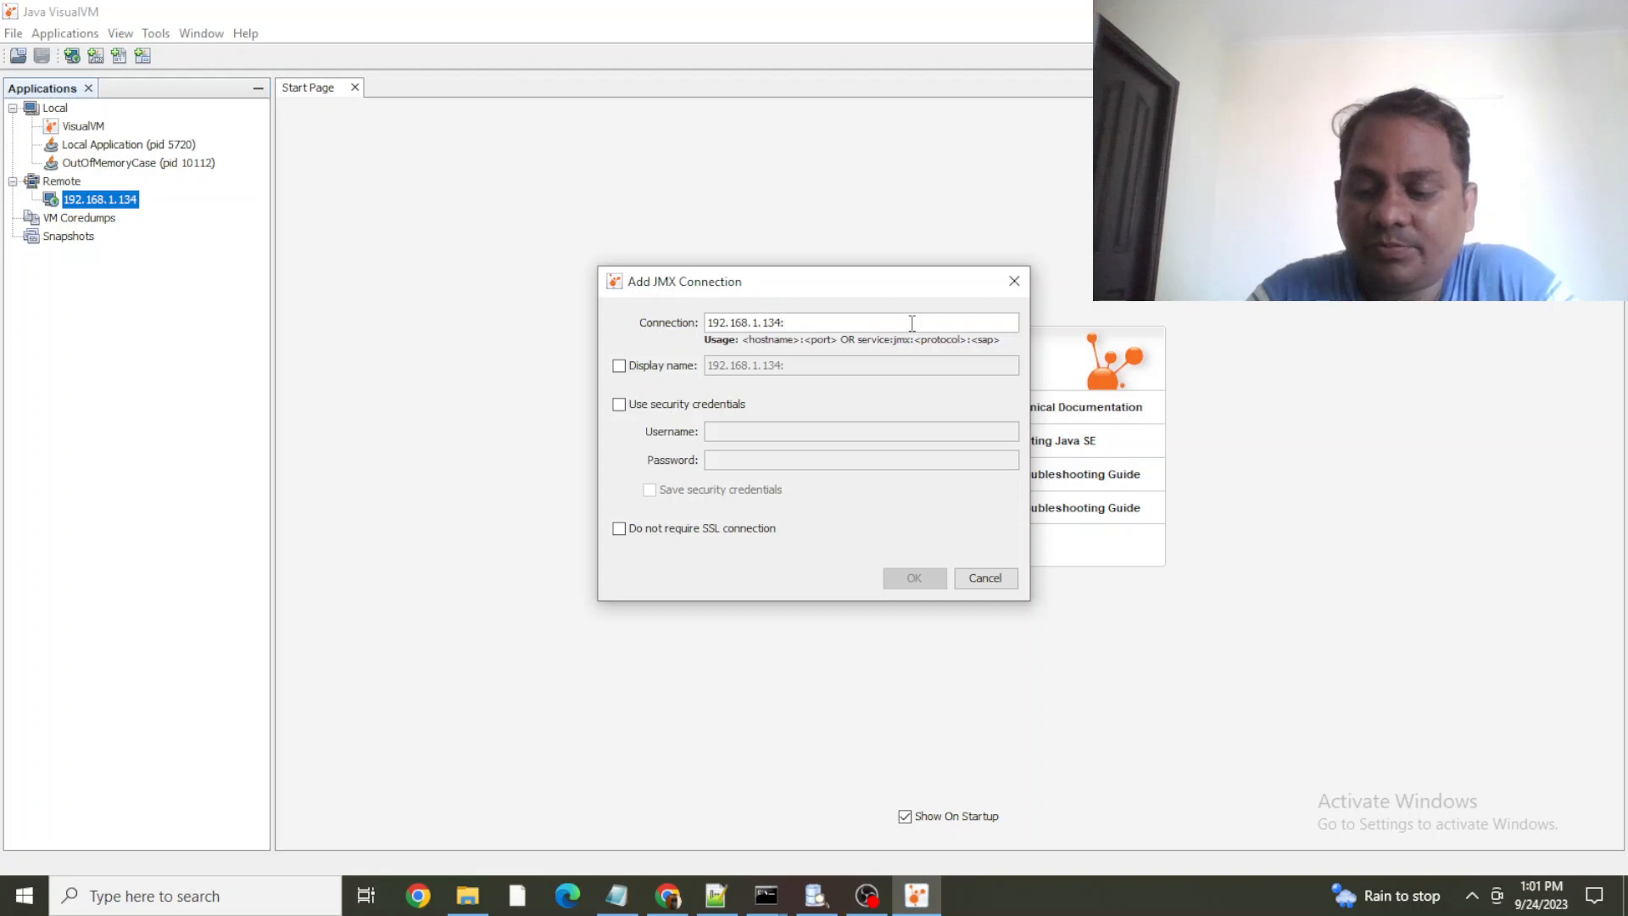
text(65535)
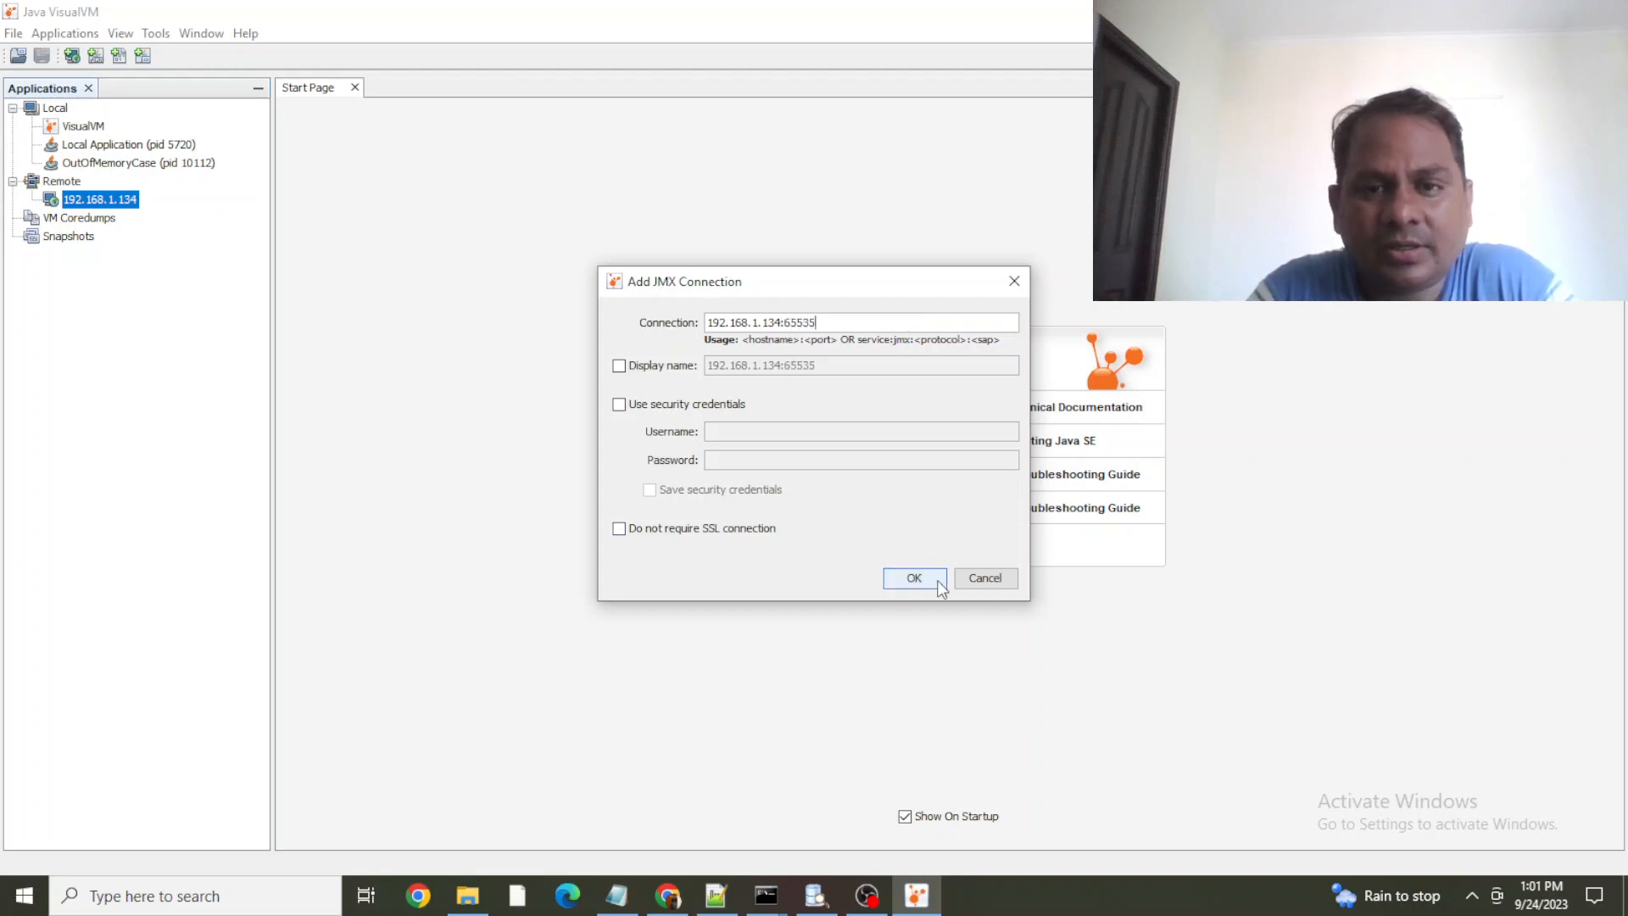
click(914, 577)
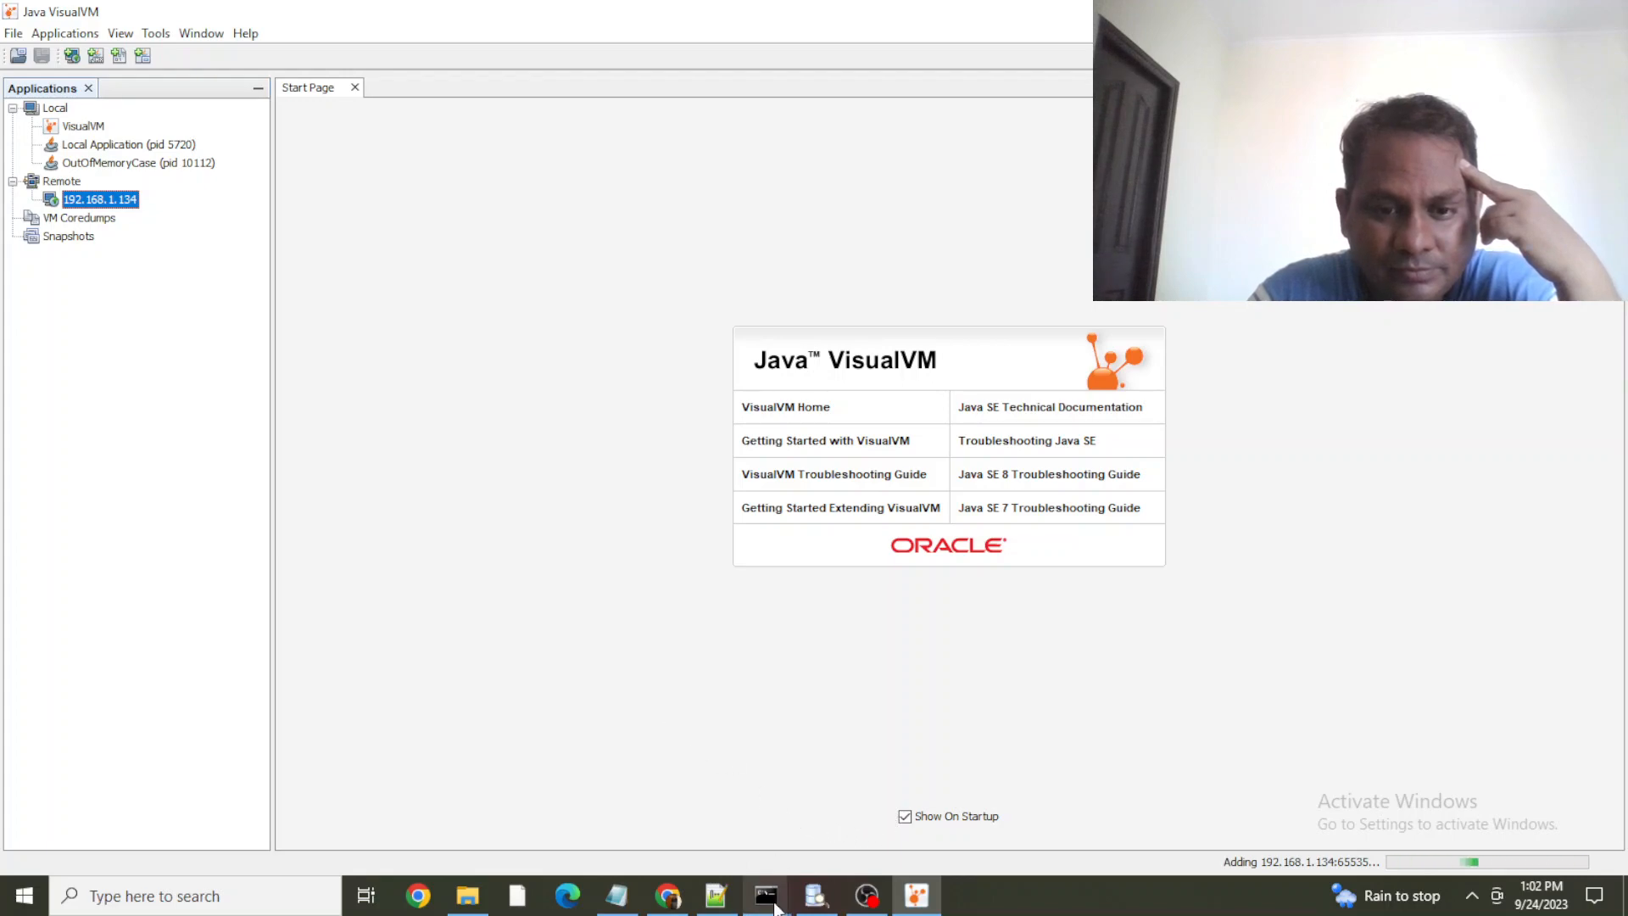
Check the command prompt window running the Java sample process with JMX remote port 65535, and return to Java VisualVM
mouse_move(775, 904)
click(577, 804)
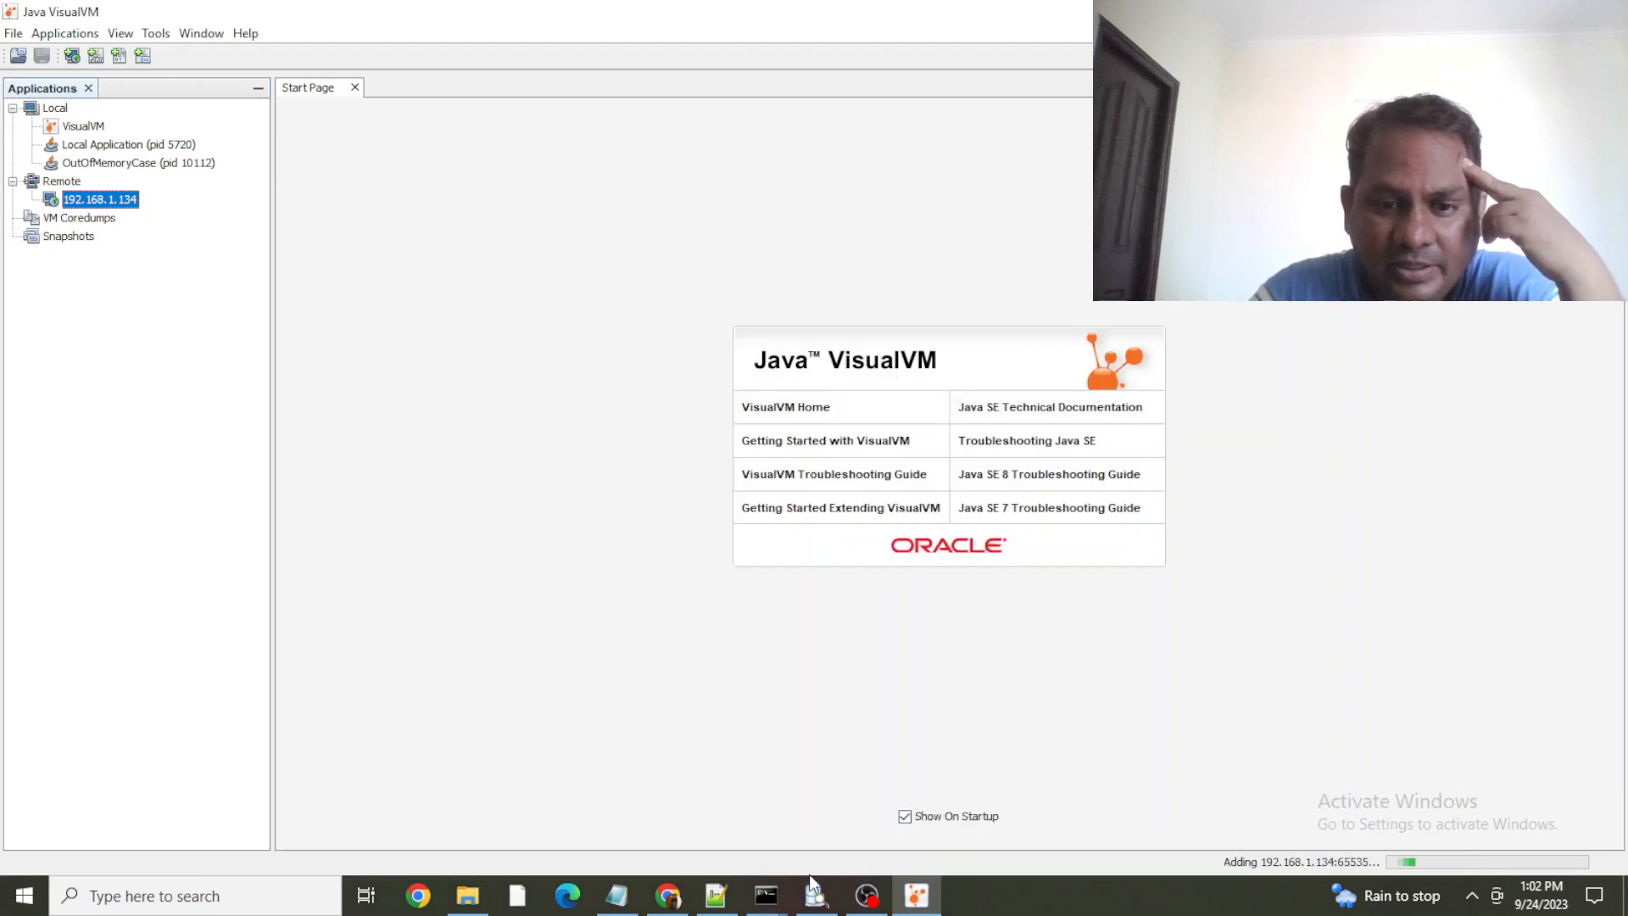
mouse_move(766, 896)
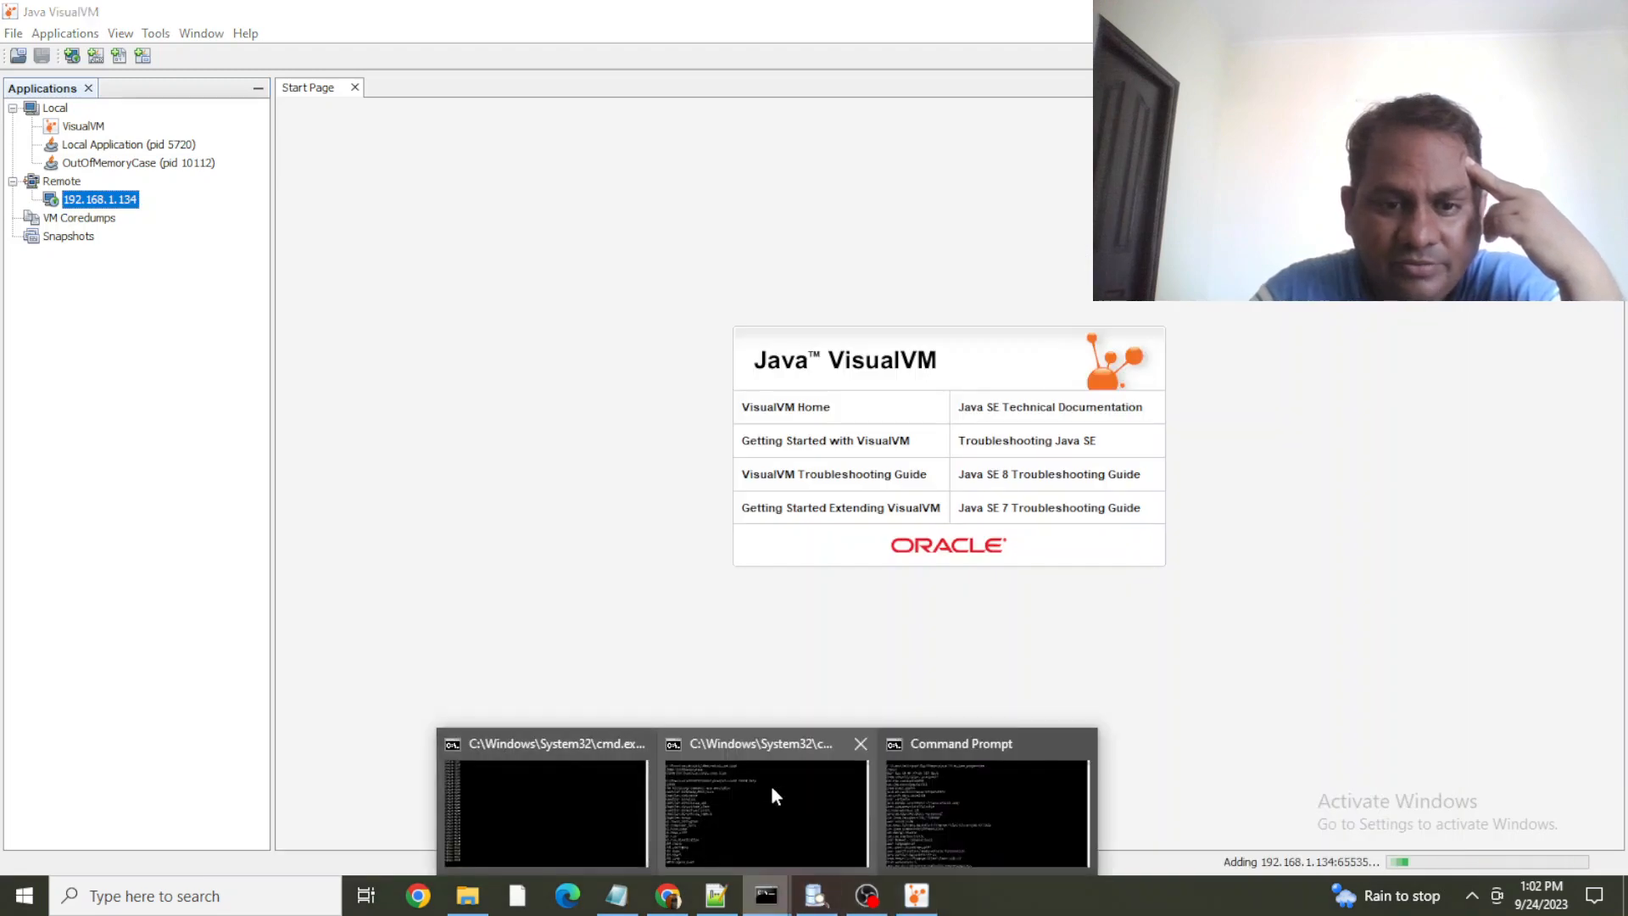
click(521, 793)
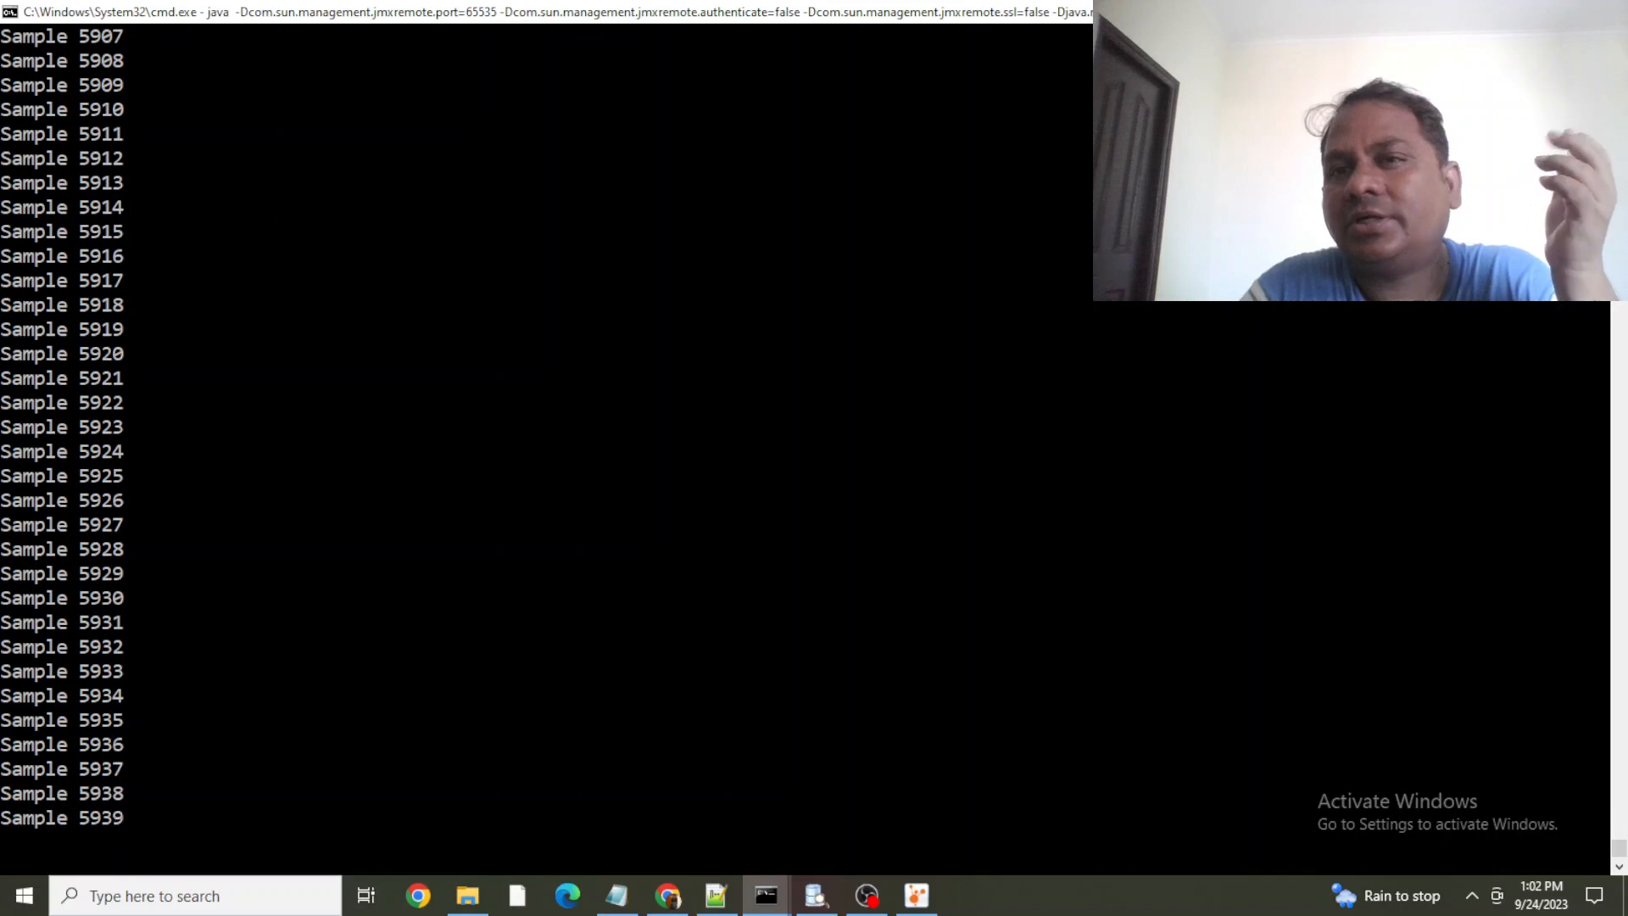
key(alt+Tab)
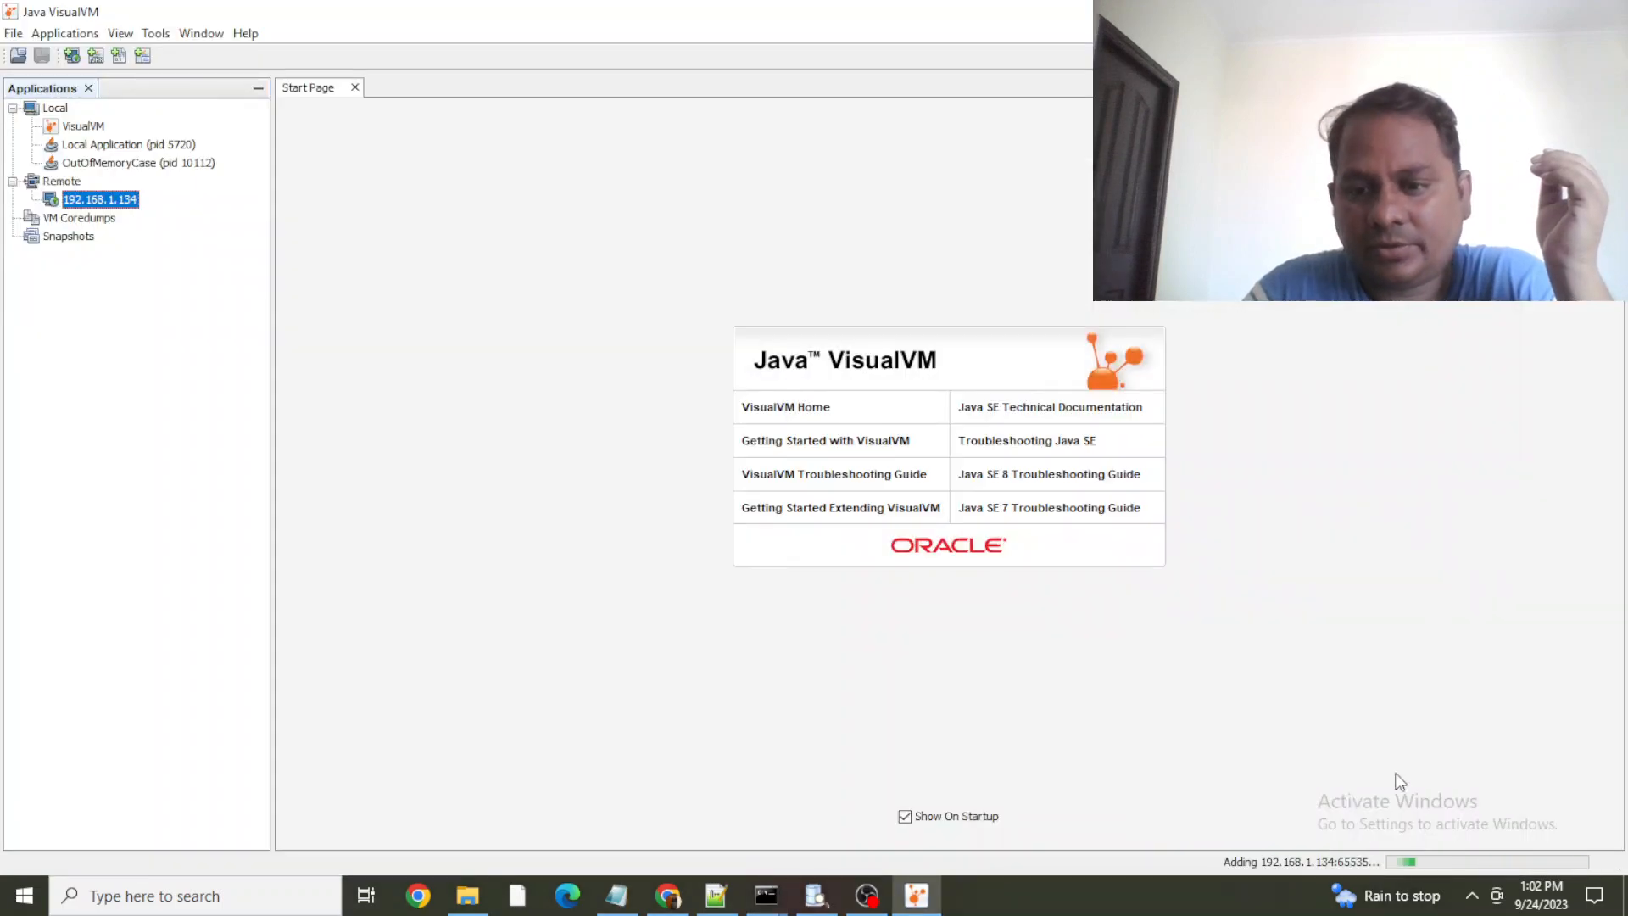
Dismiss the connection error and remove the remote host 192.168.1.134
right_click(119, 202)
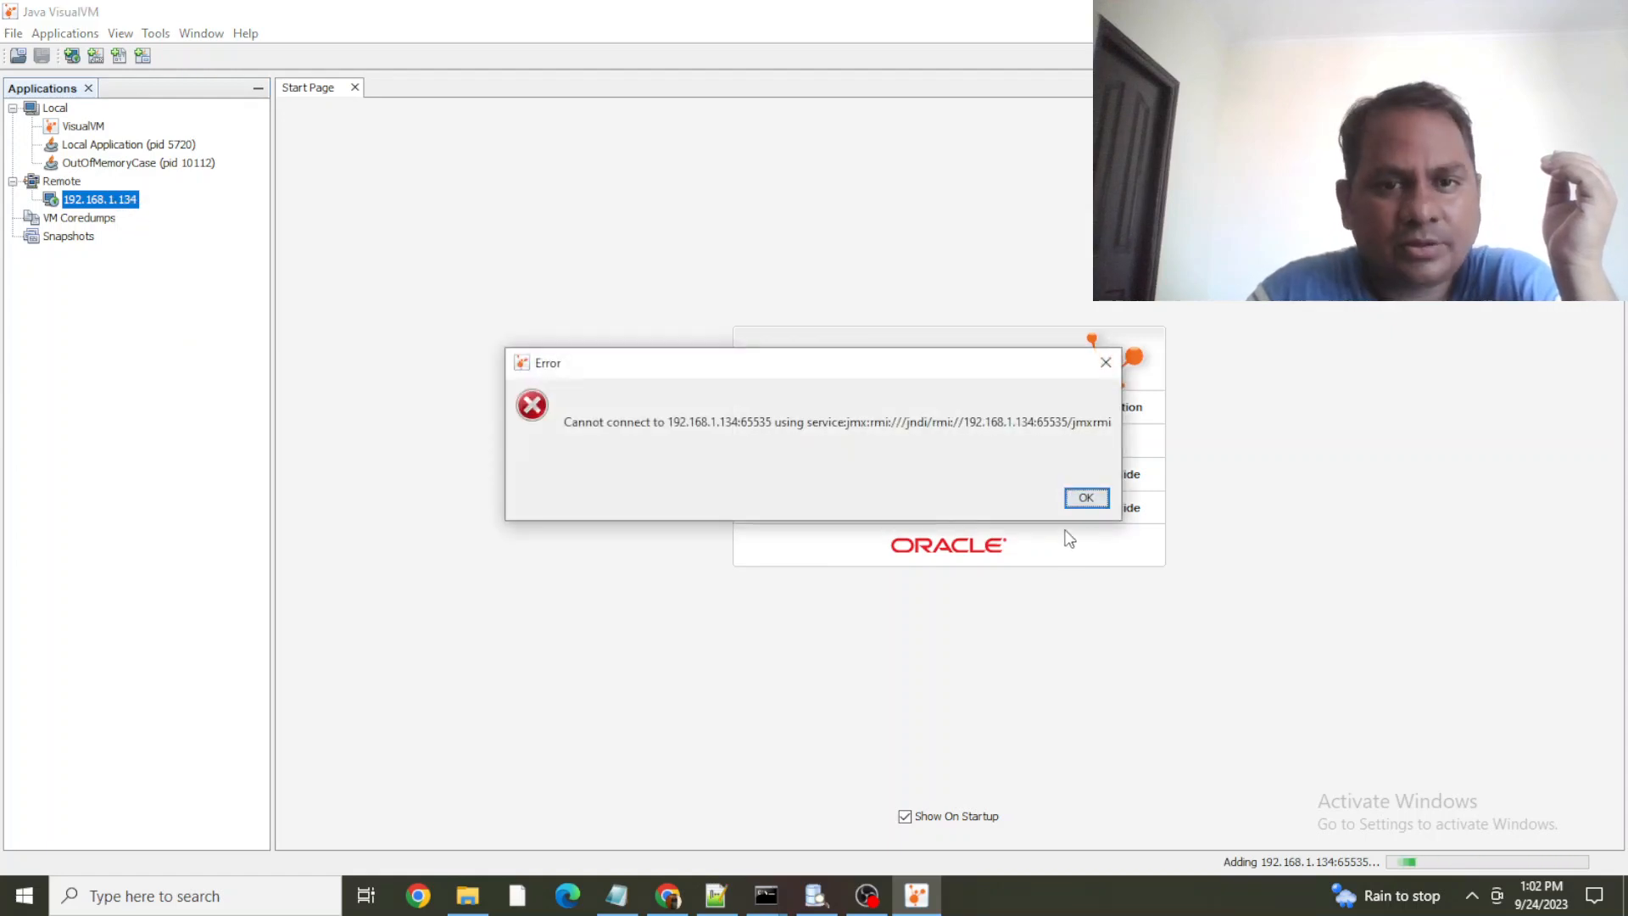
click(1086, 498)
right_click(102, 202)
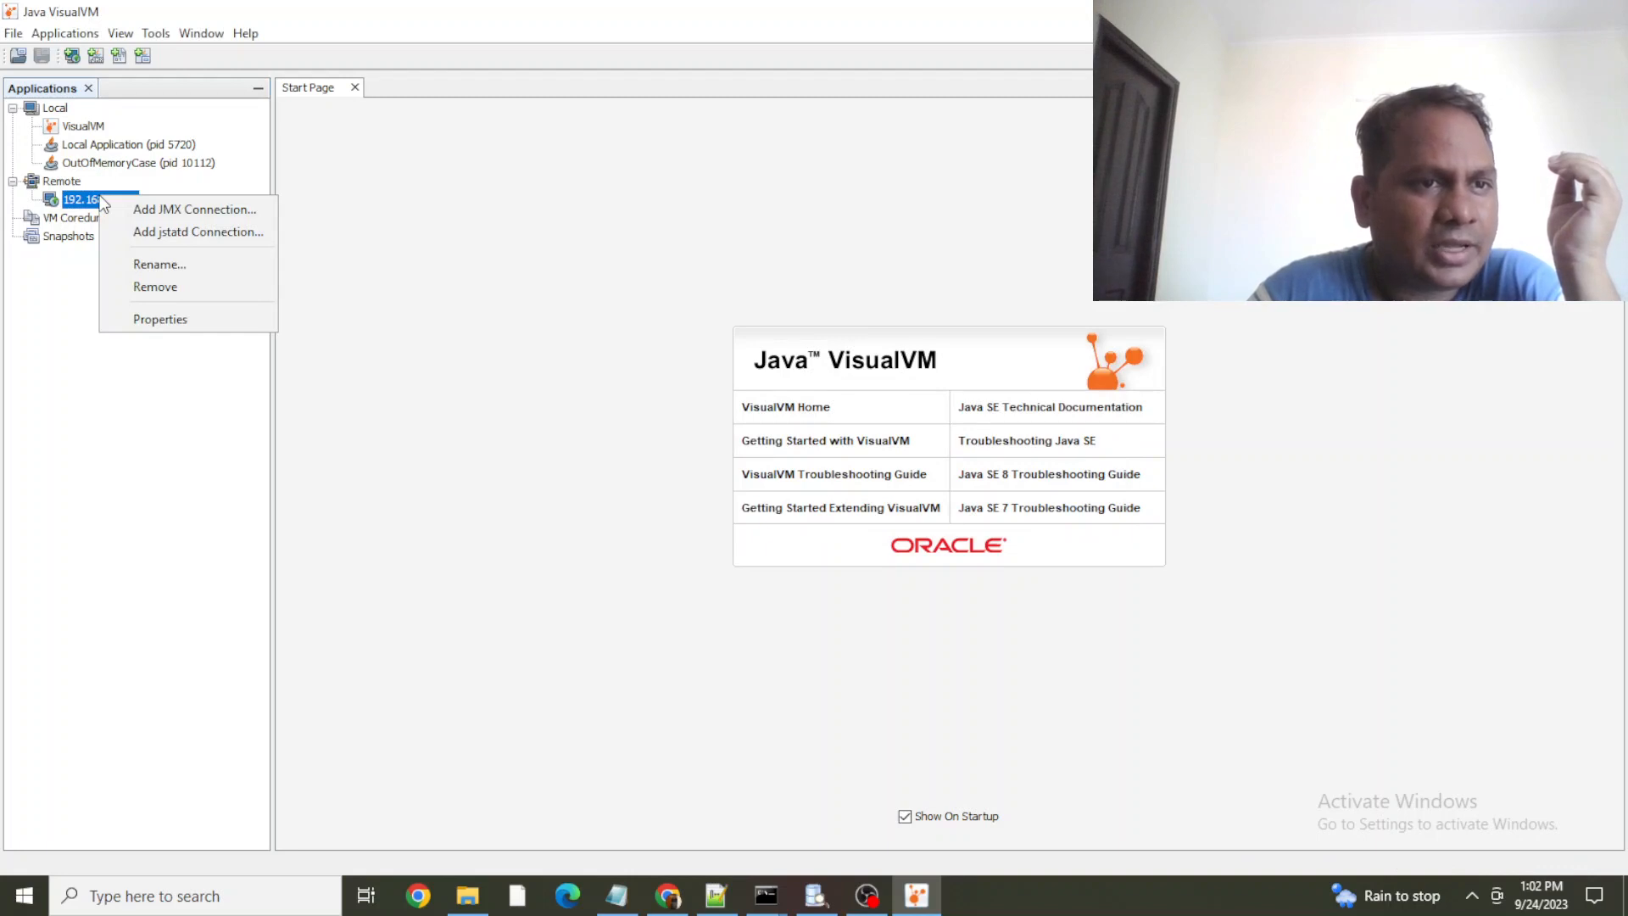
click(160, 287)
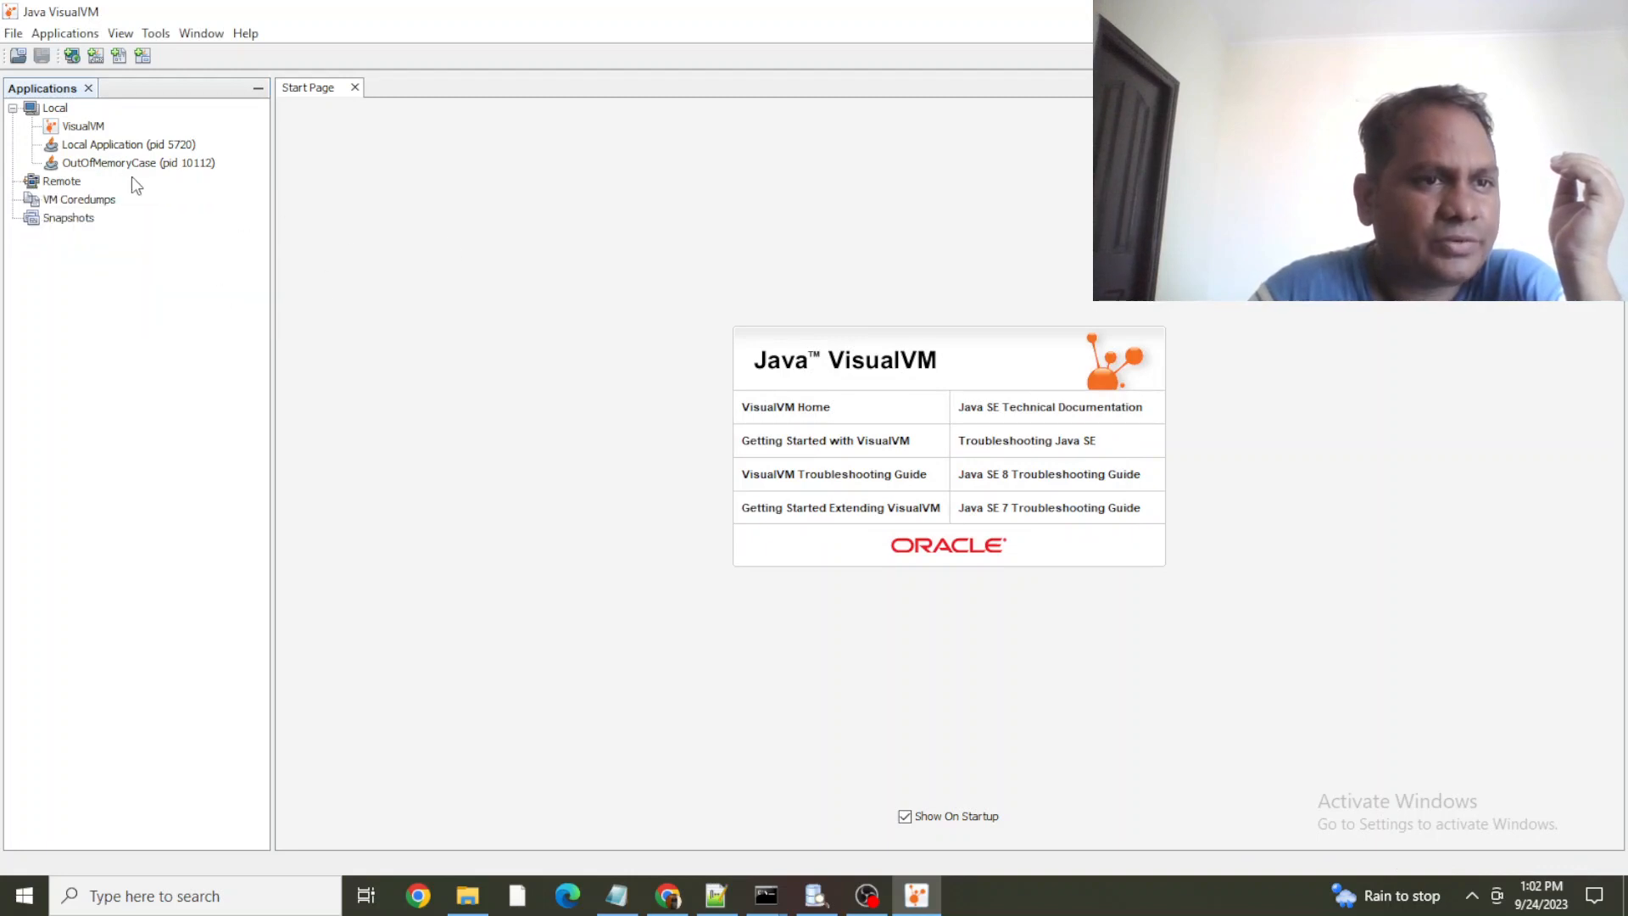
Try to add a remote host with host name 192.168.1.34, checking the running Java console before completing the address
double_click(63, 181)
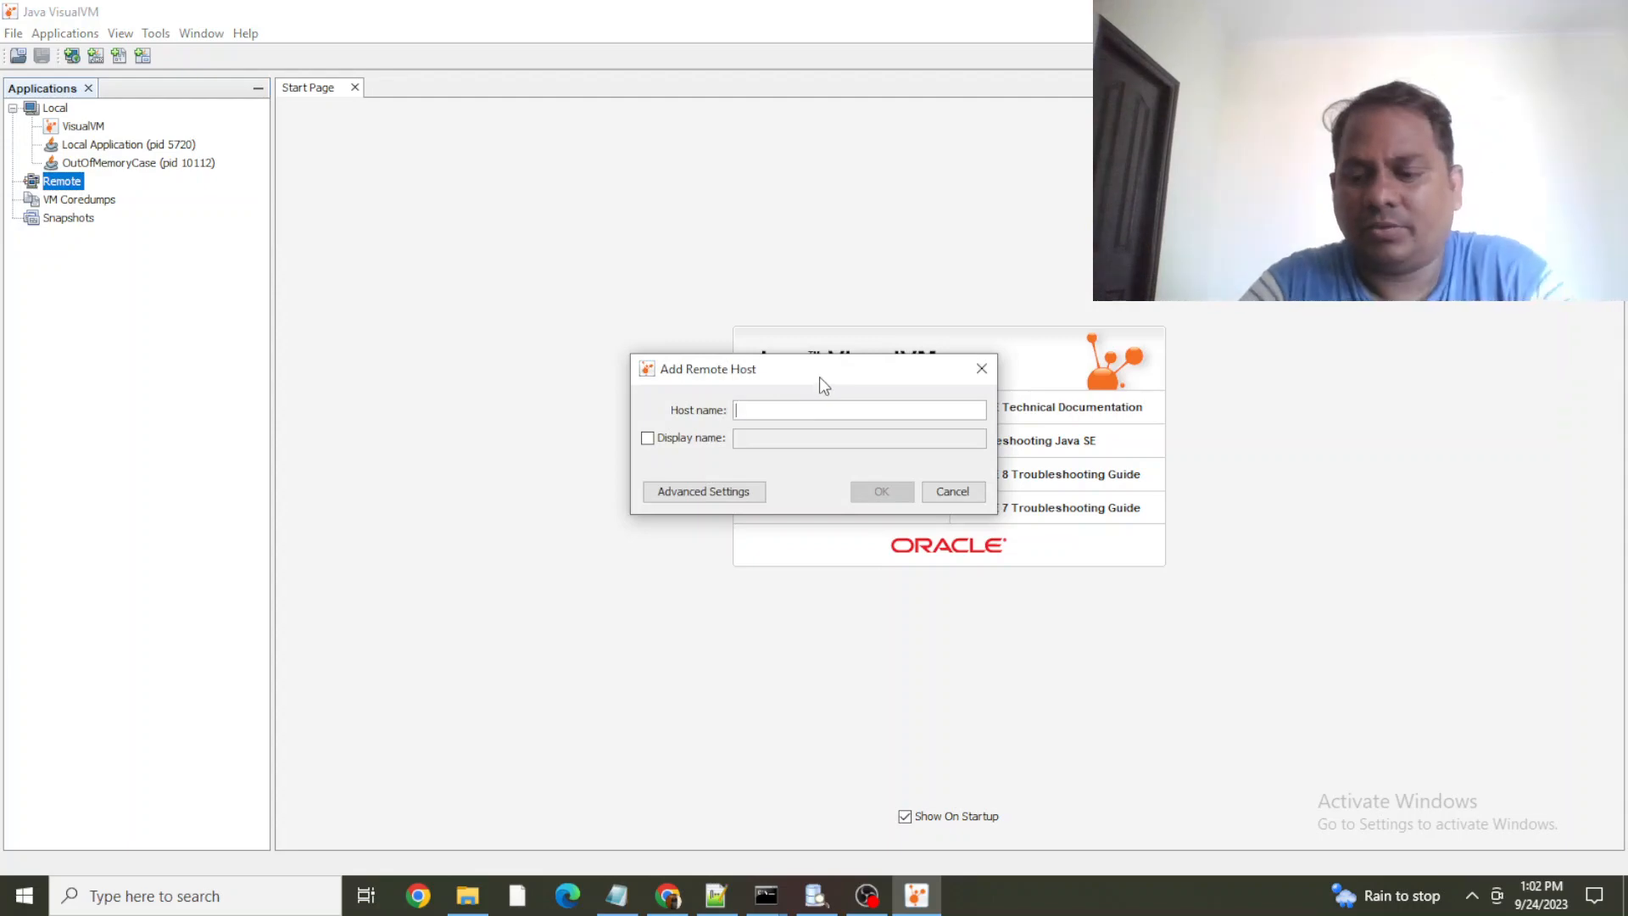
text(192.168.)
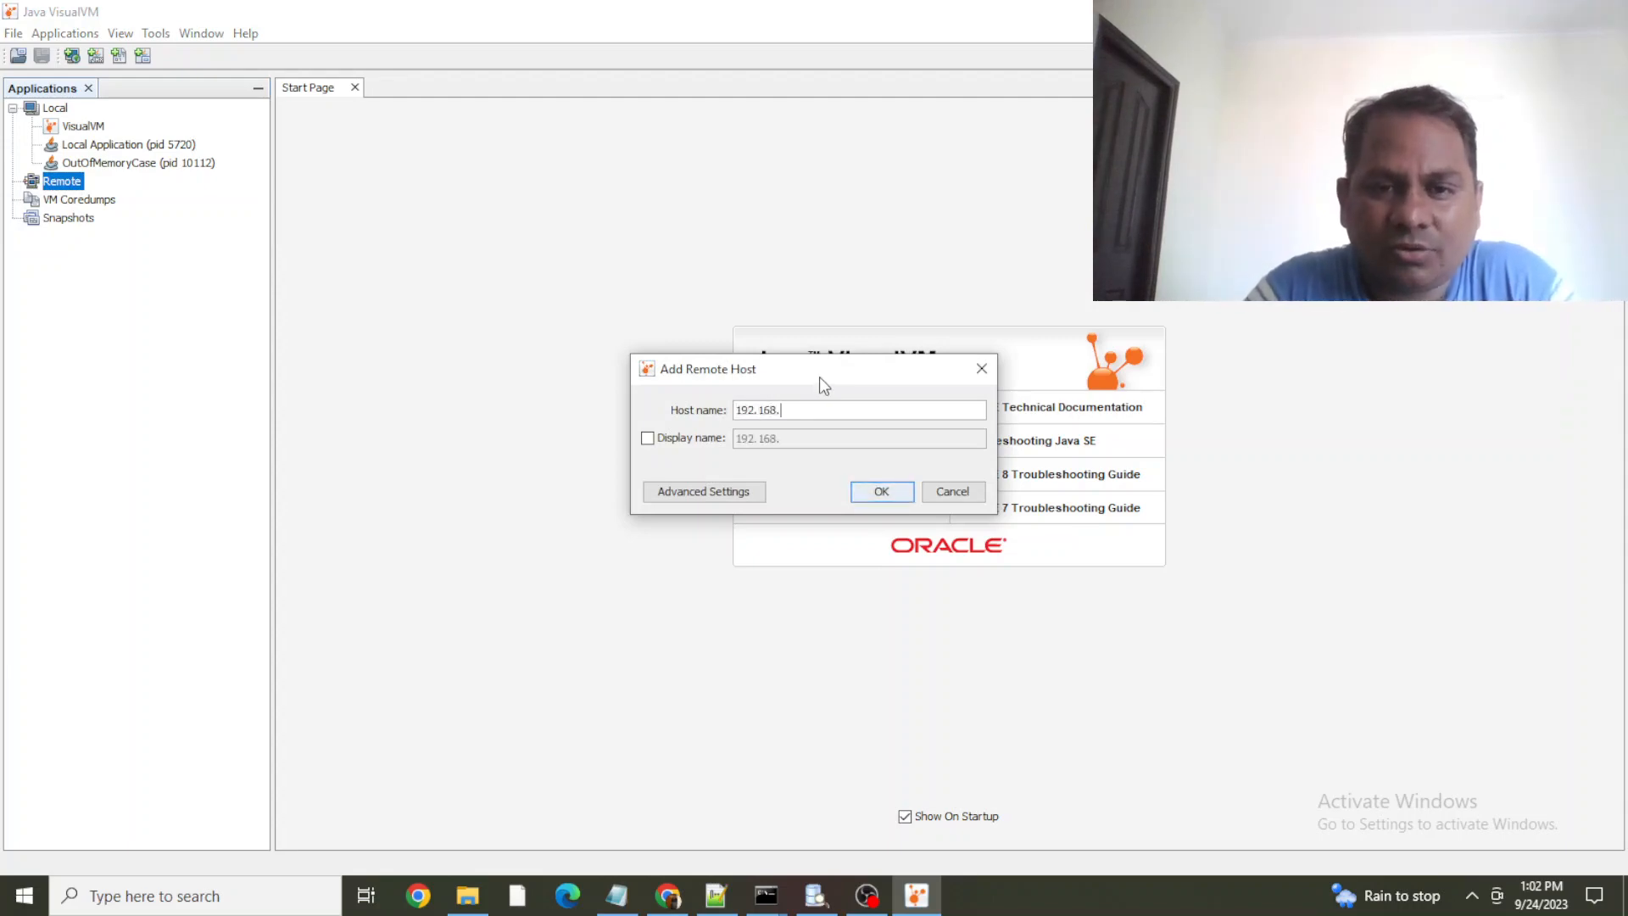
text(1)
key(alt+Tab)
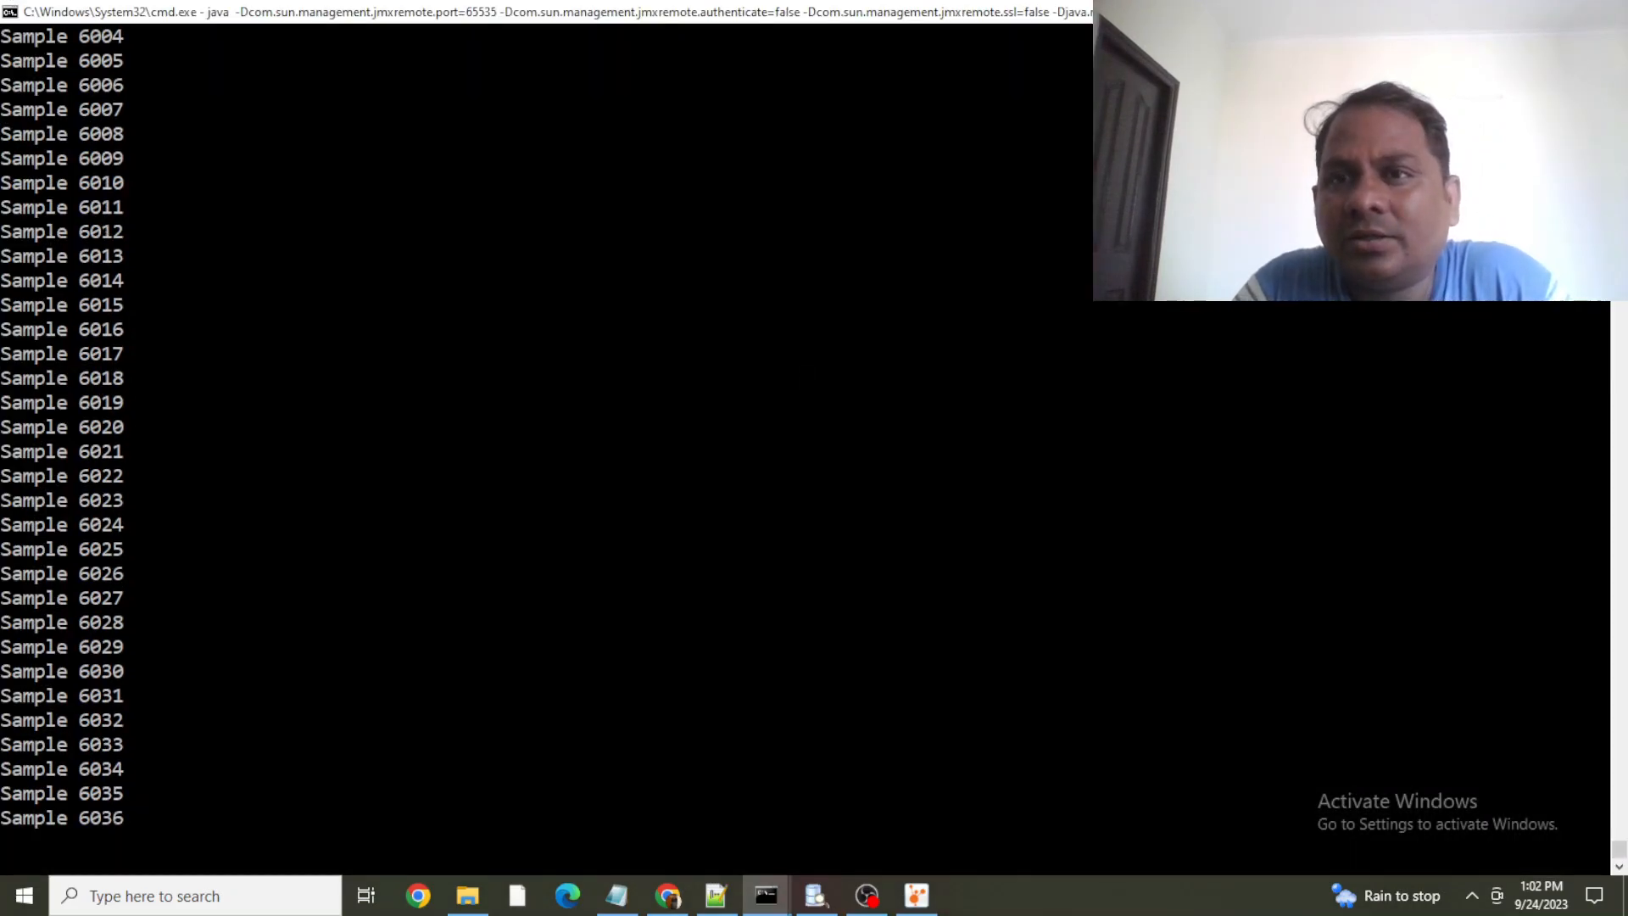
key(alt+Tab)
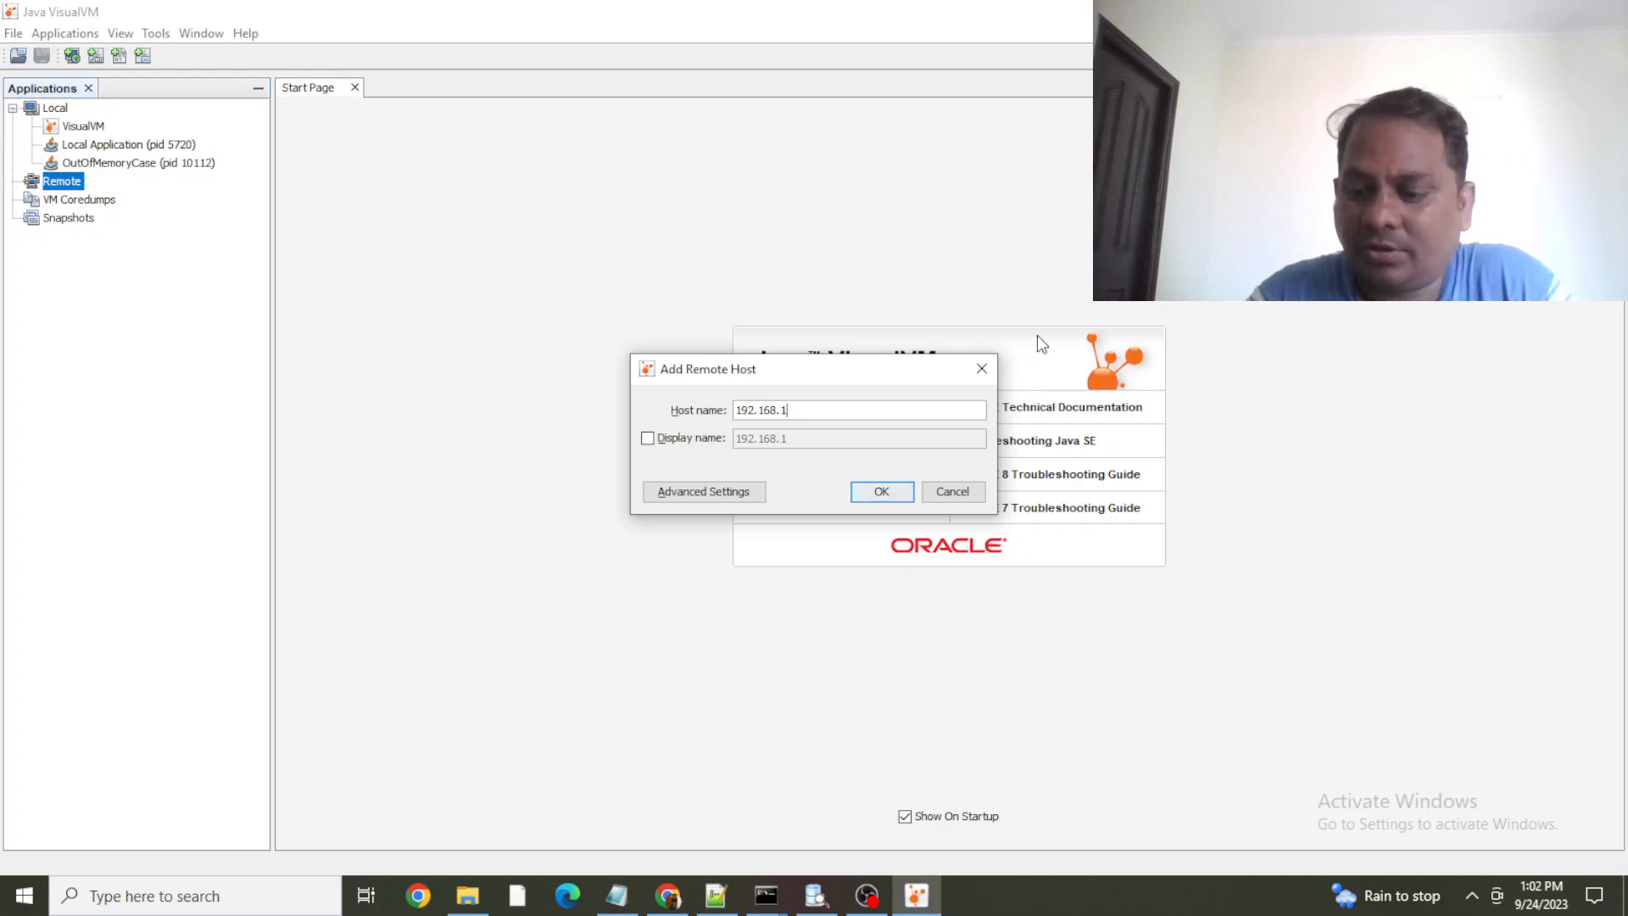
text(.345)
key(BackSpace)
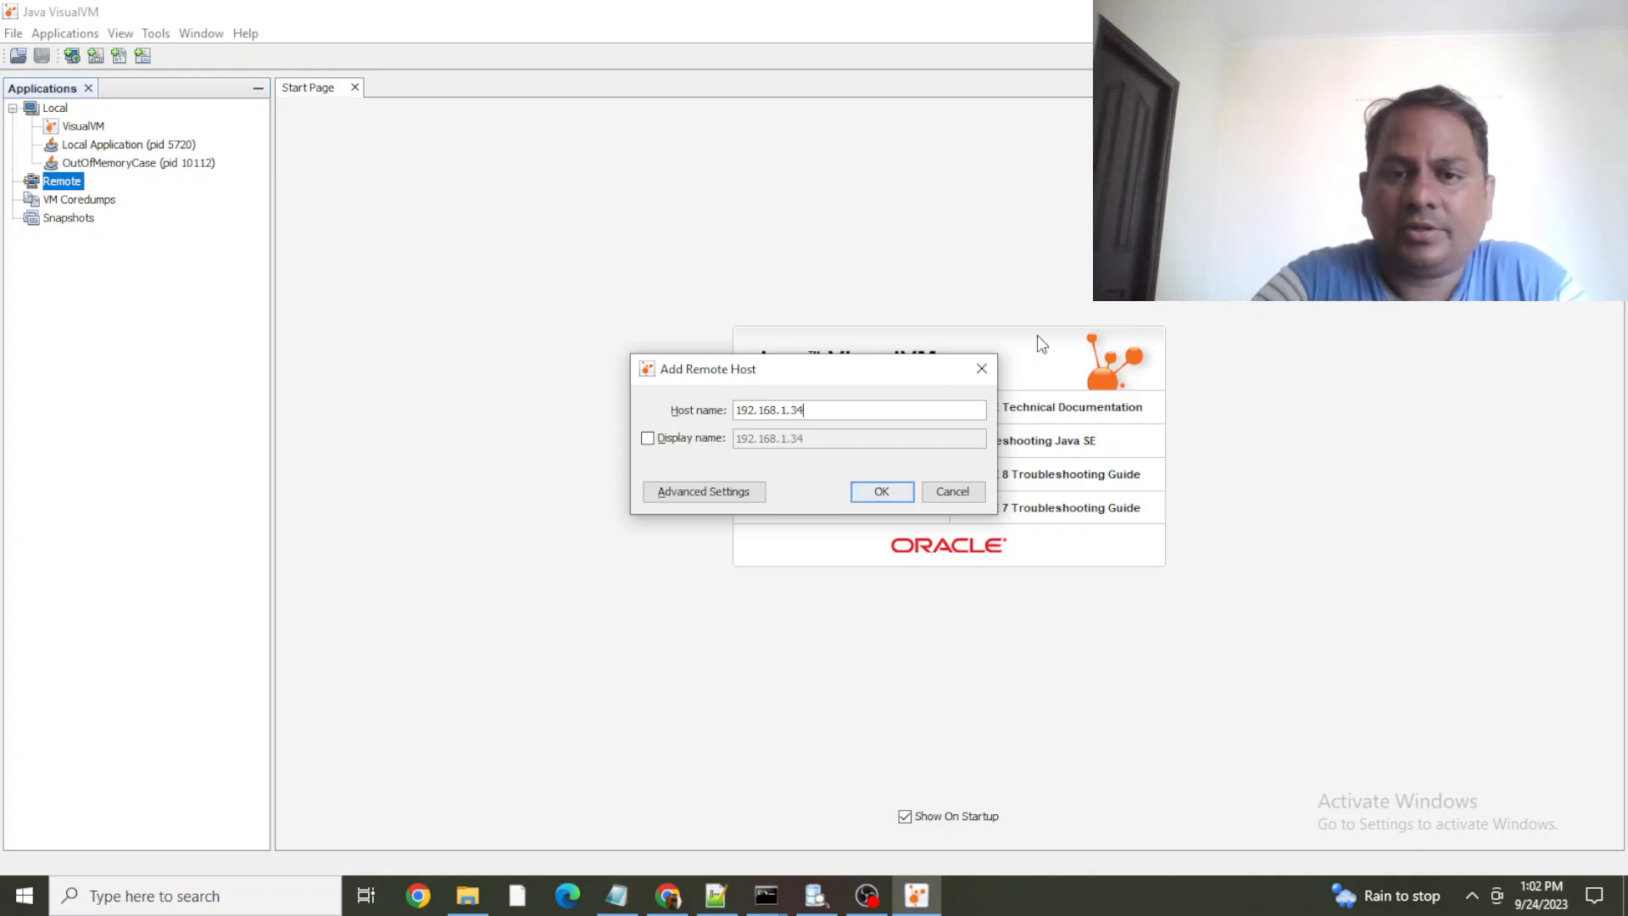
click(900, 494)
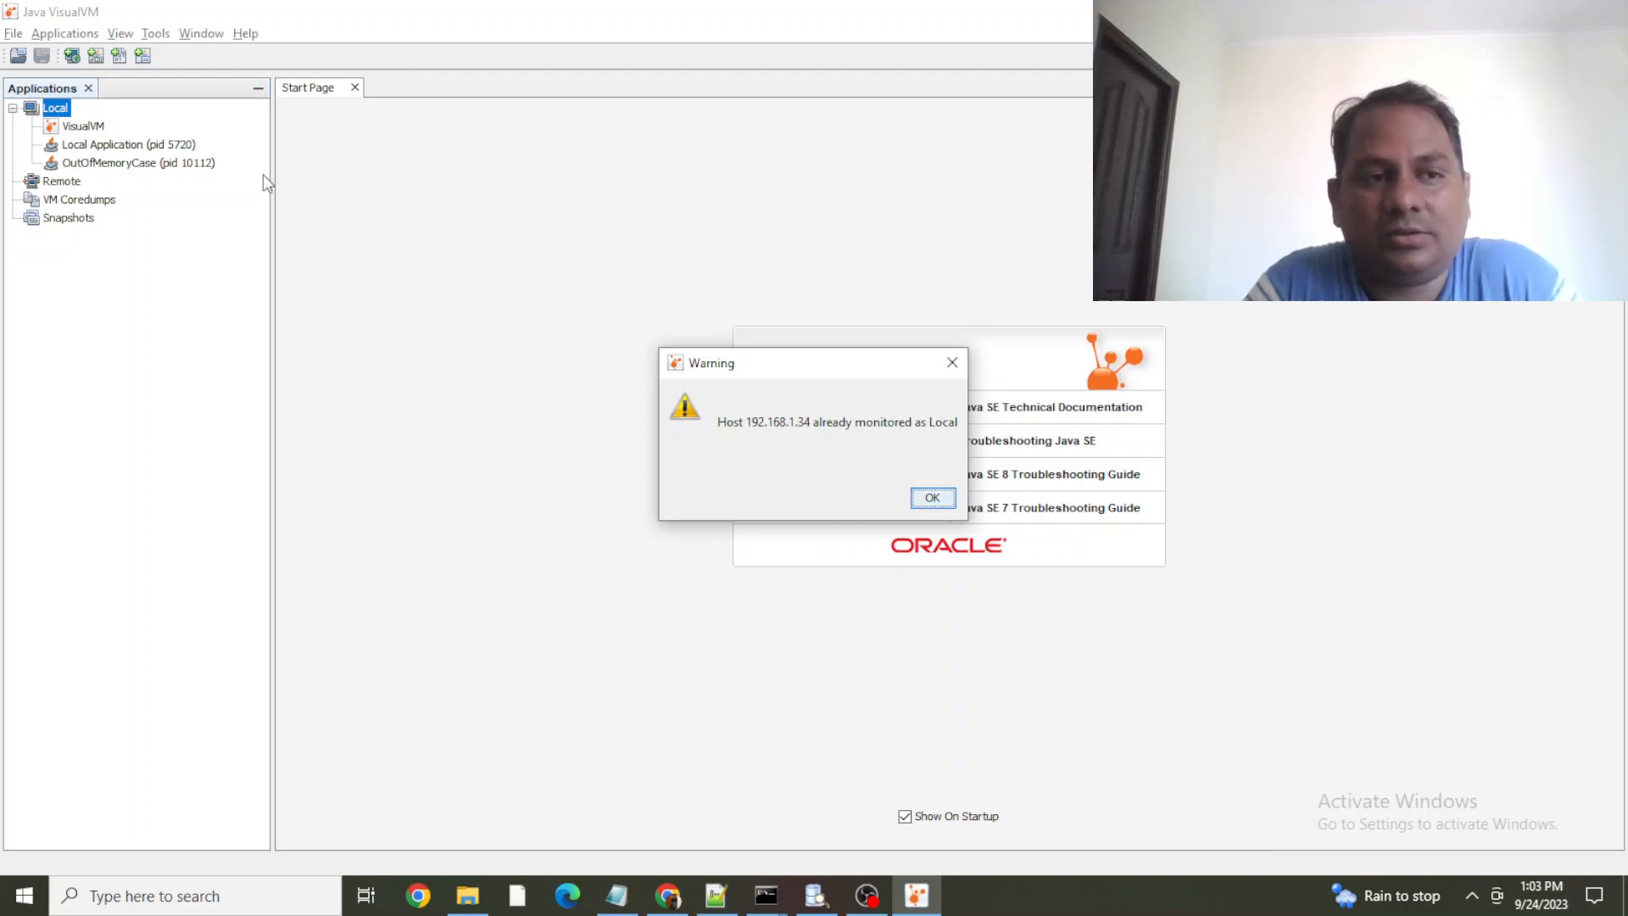
click(931, 498)
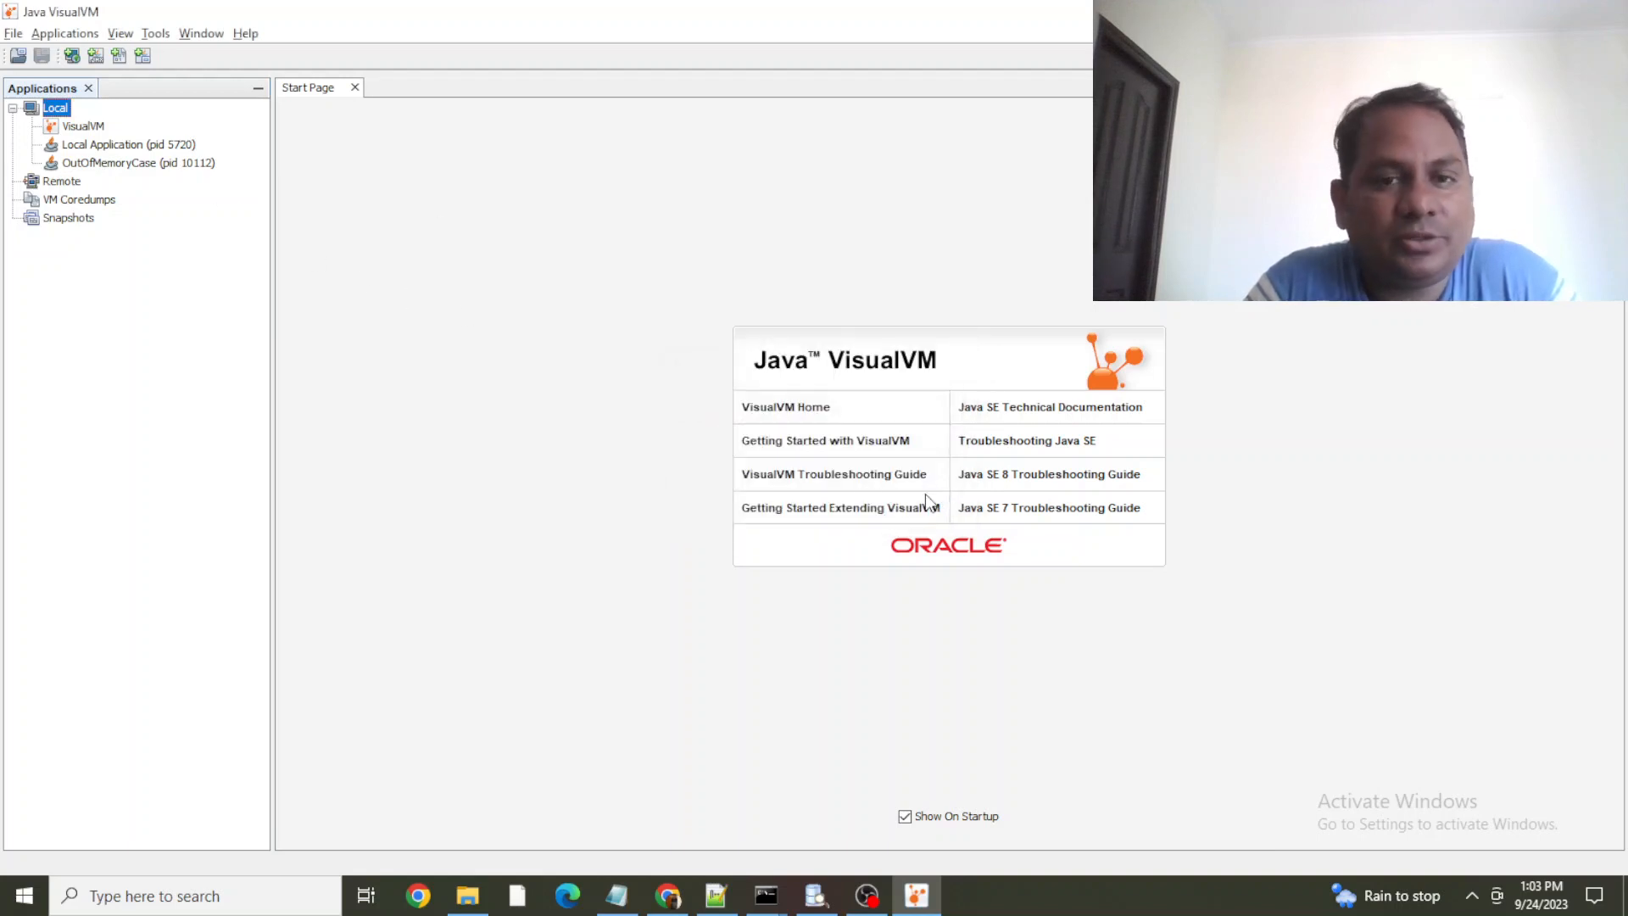
click(61, 182)
right_click(64, 184)
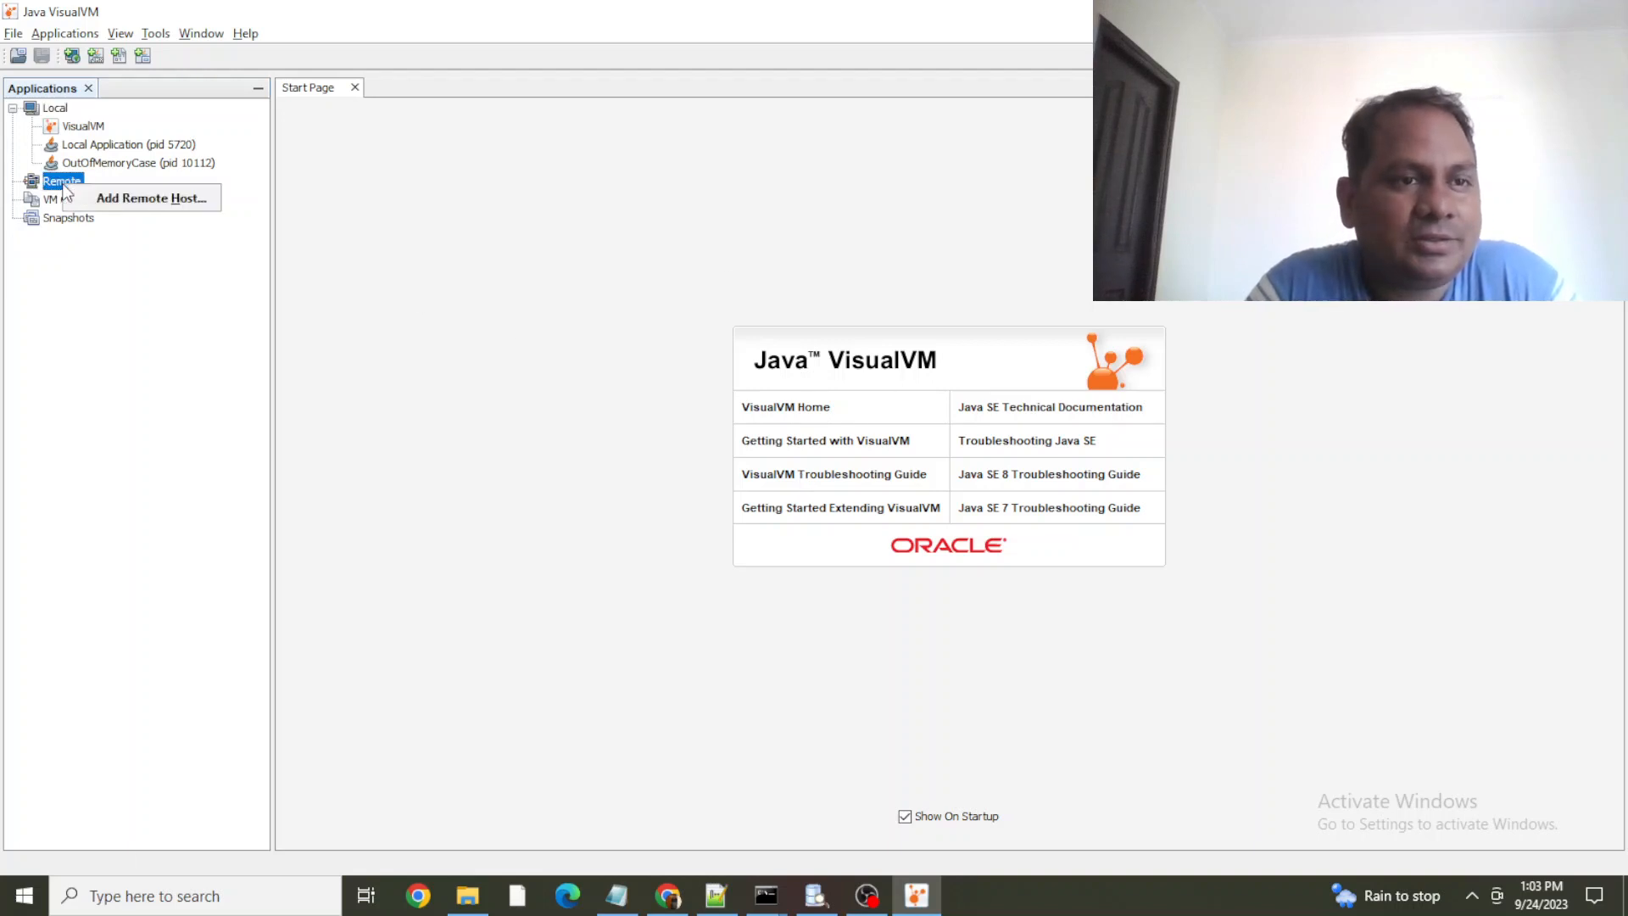
click(197, 203)
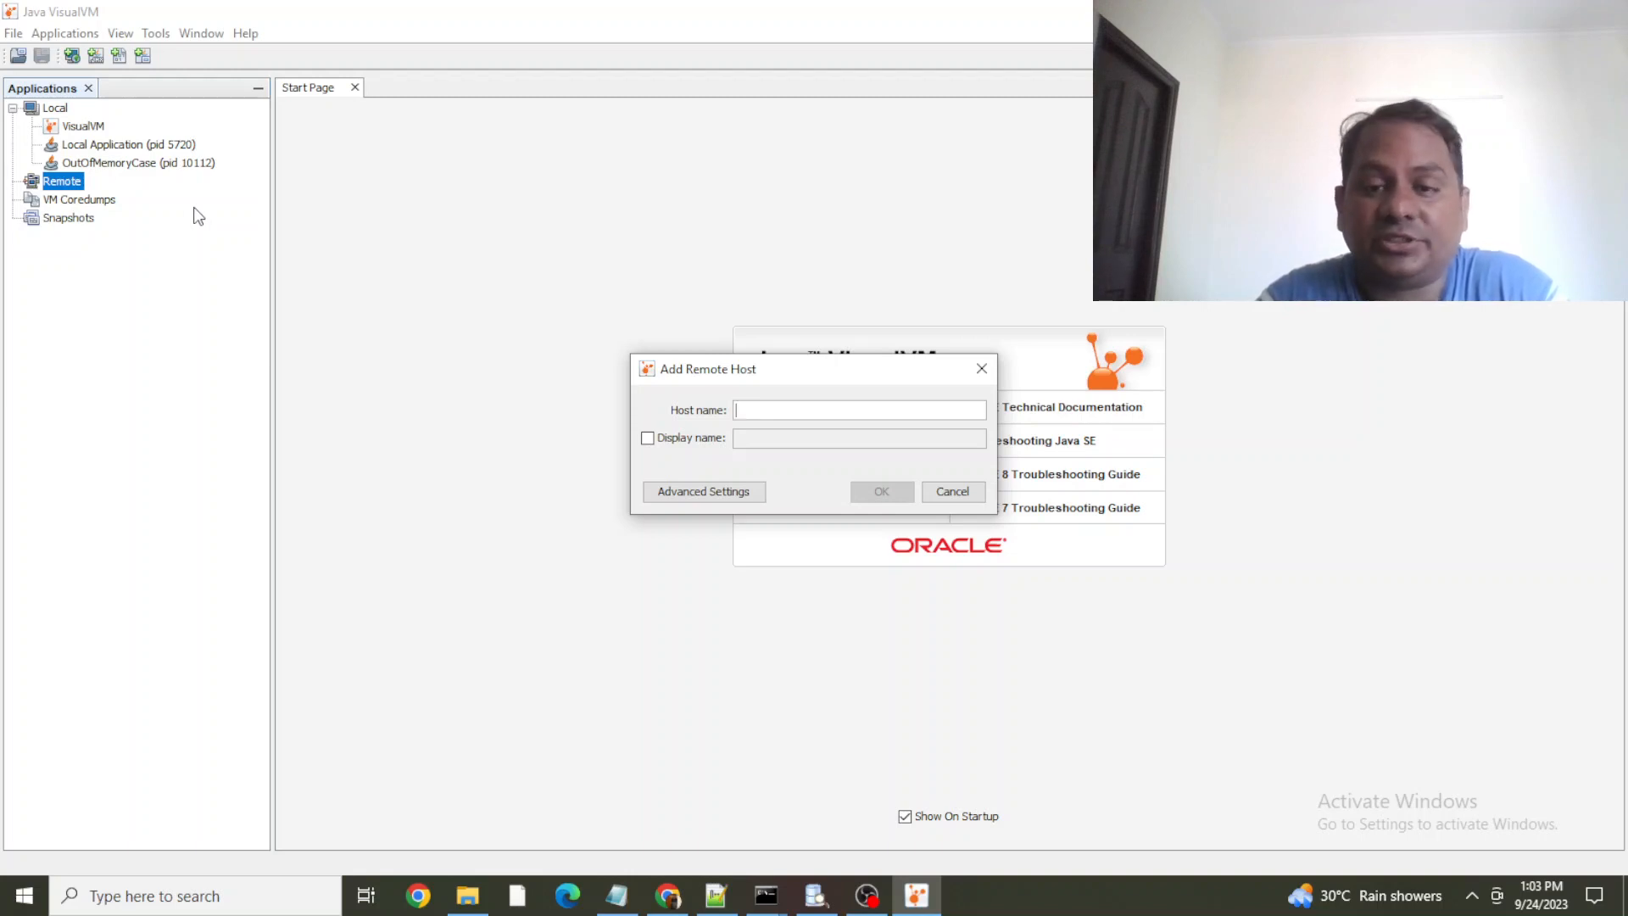
key(Escape)
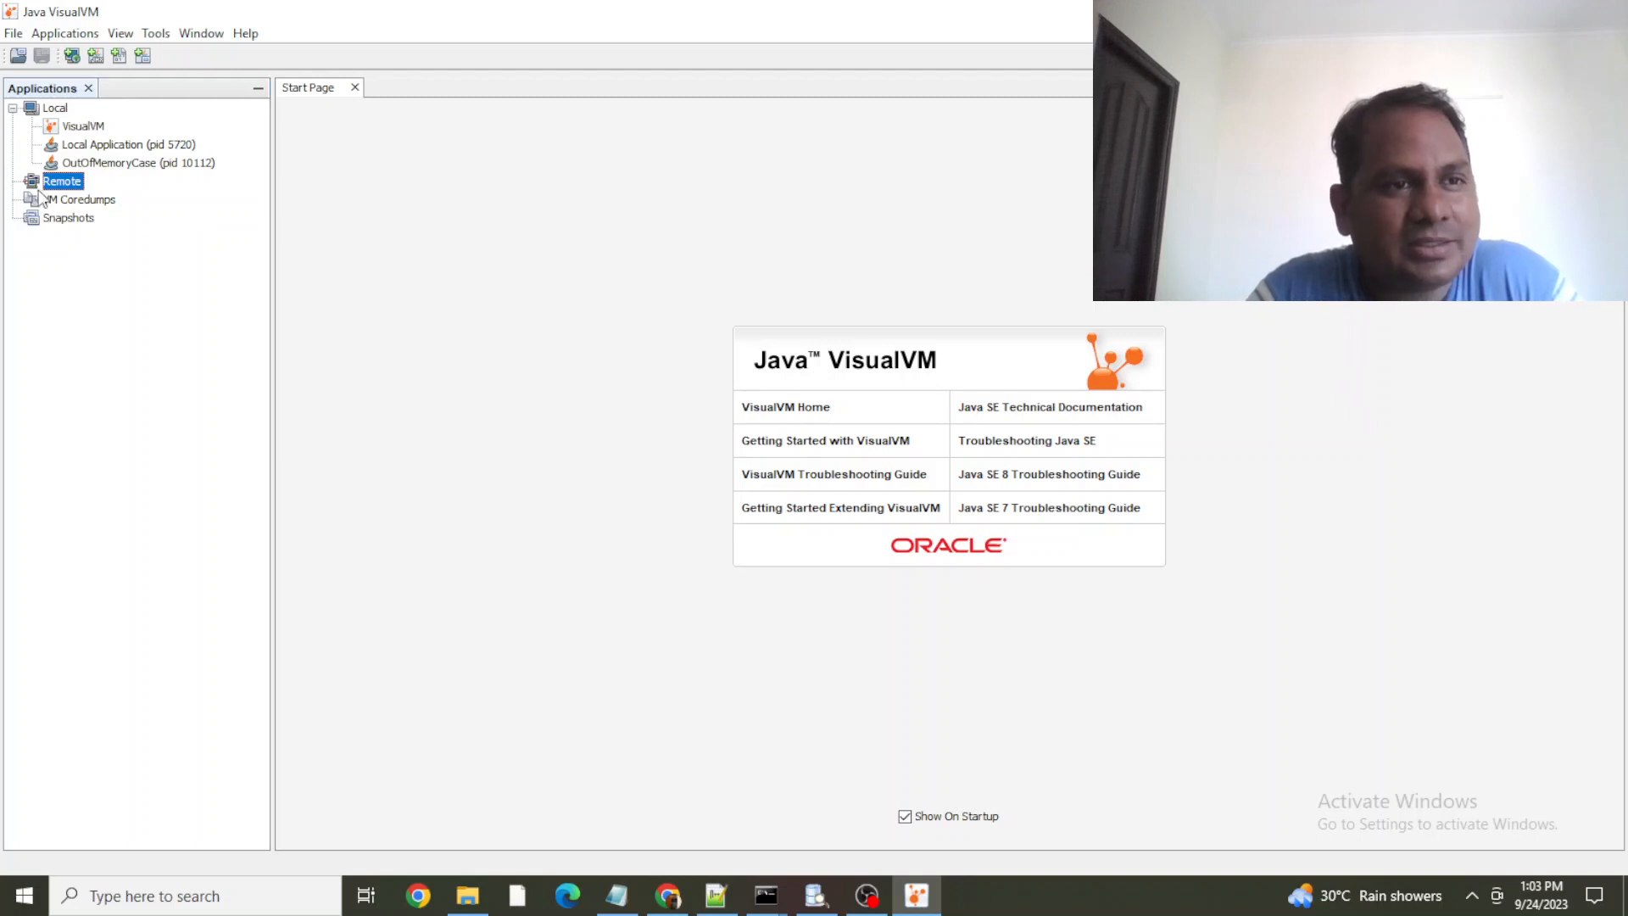
Go through the local applications and check the actions available for the OutOfMemoryCase process
click(82, 127)
click(110, 146)
click(167, 164)
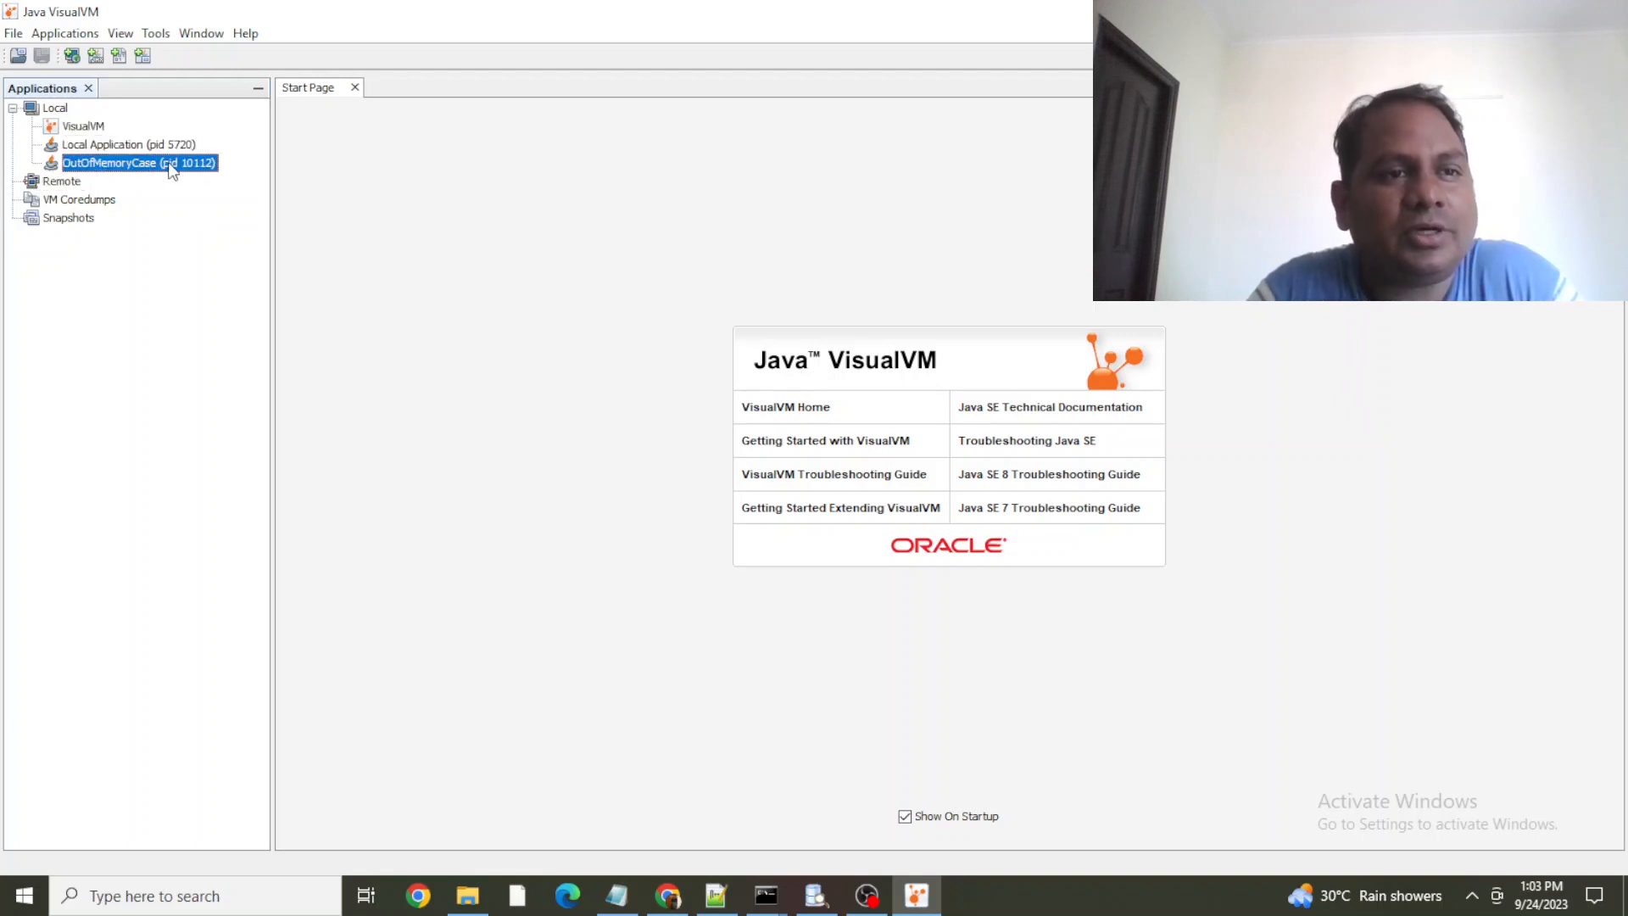
right_click(108, 167)
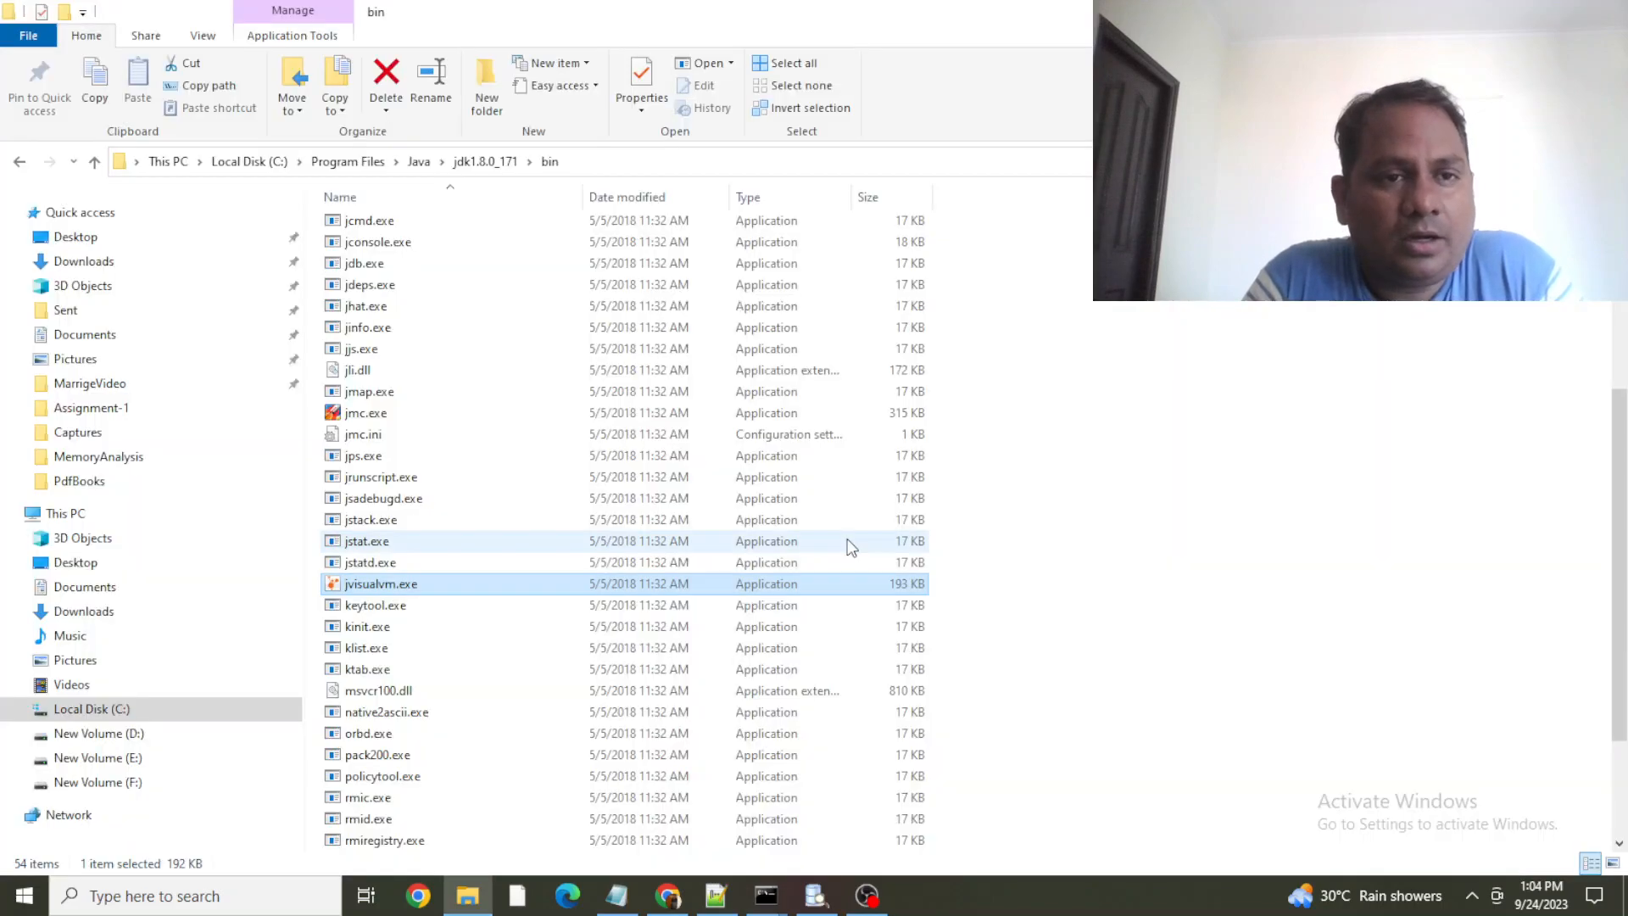
Launch jmc.exe from the jdk1.8.0_171 bin folder, and inspect the Flight Recorder entries of the JVM running Mission Control
click(395, 412)
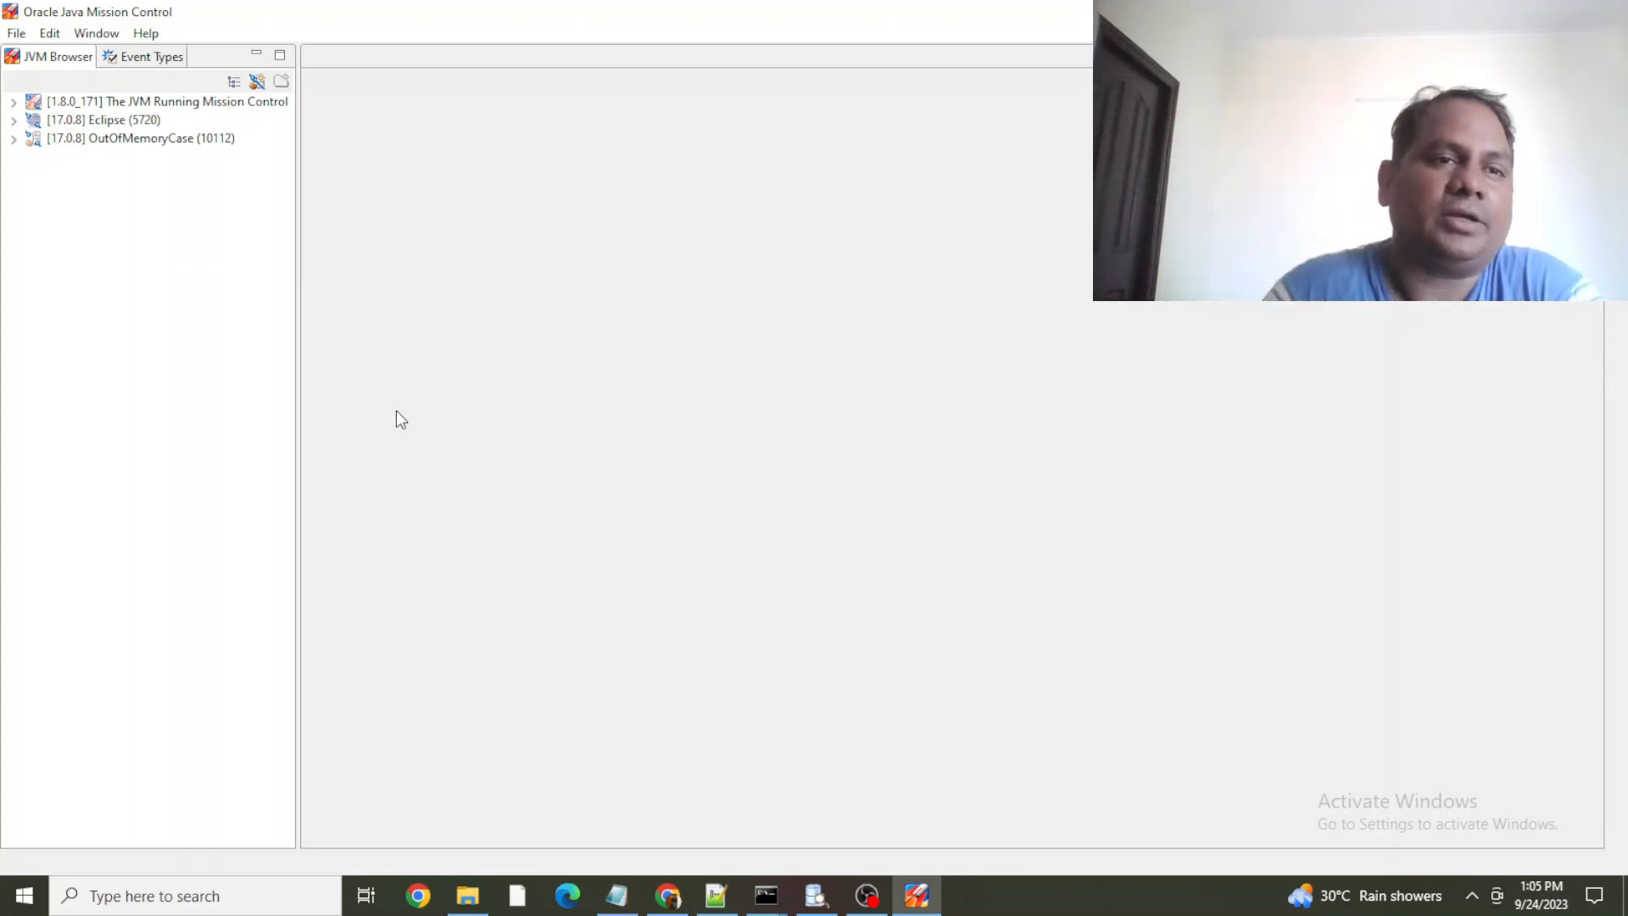
click(14, 102)
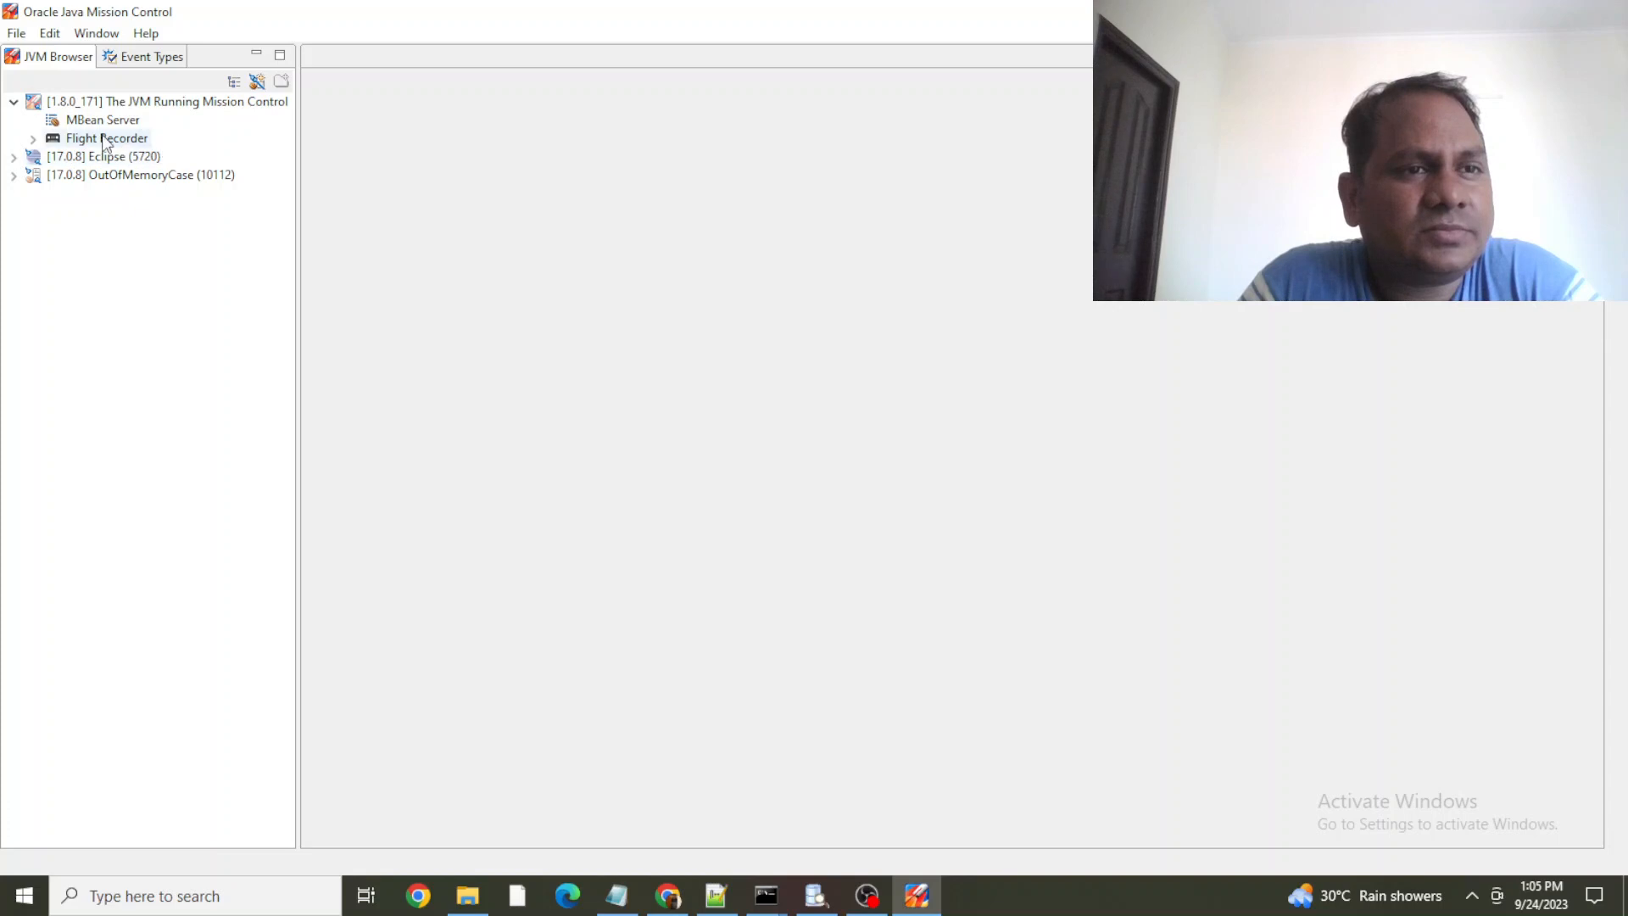
click(33, 138)
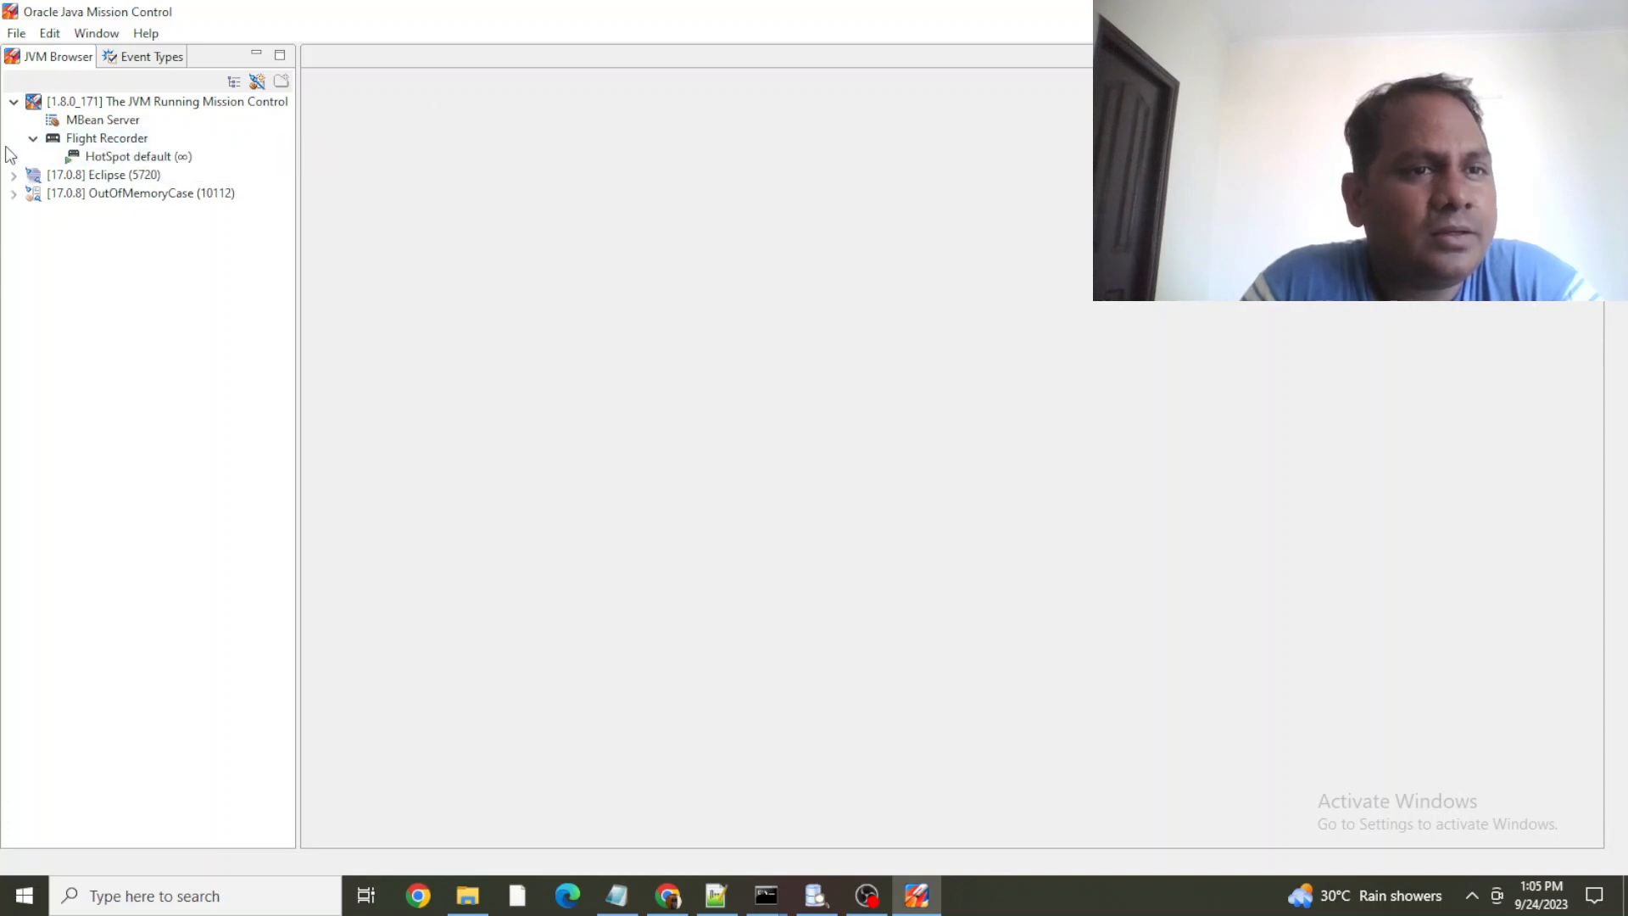
click(13, 101)
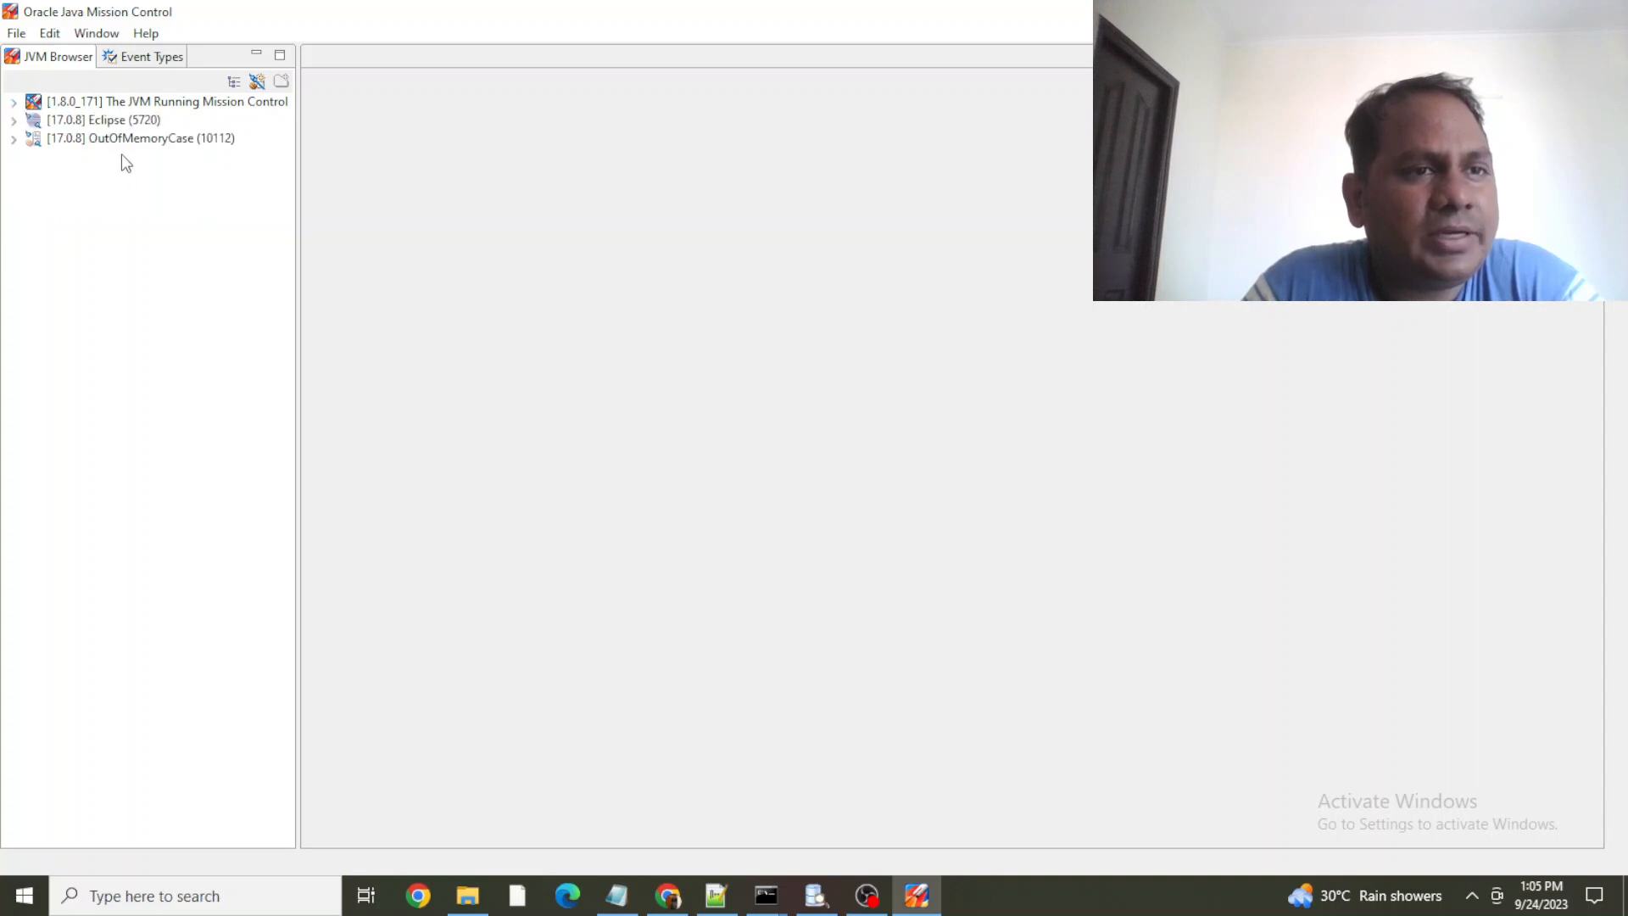
Start the JMX console for the OutOfMemoryCase JVM, and expand the Eclipse JVM's node
click(142, 141)
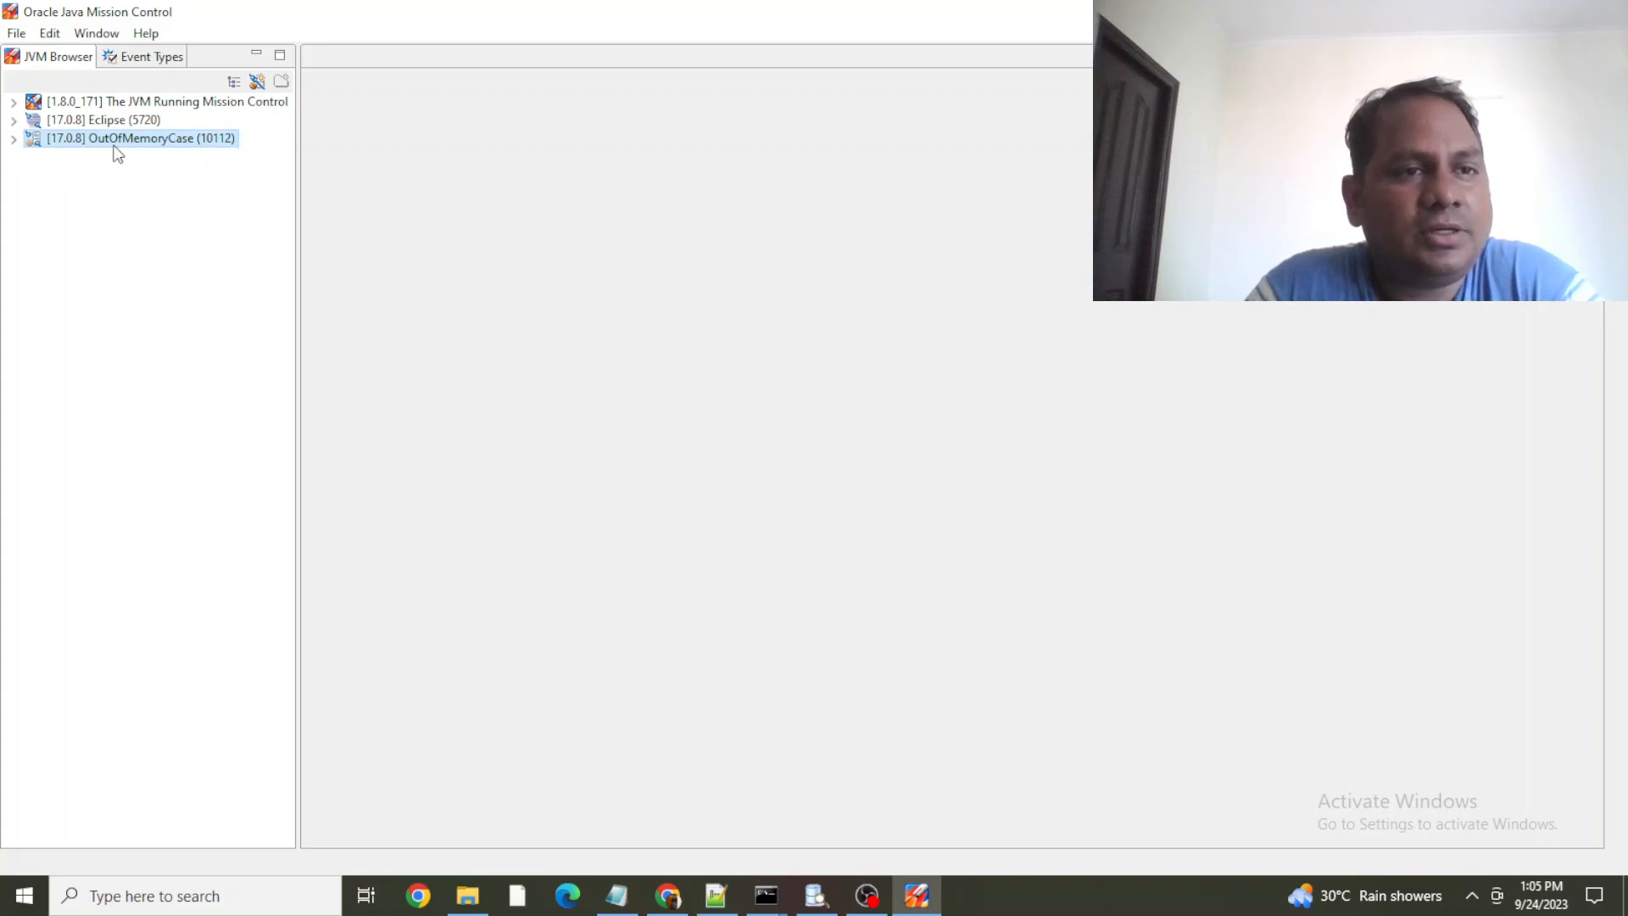
click(14, 140)
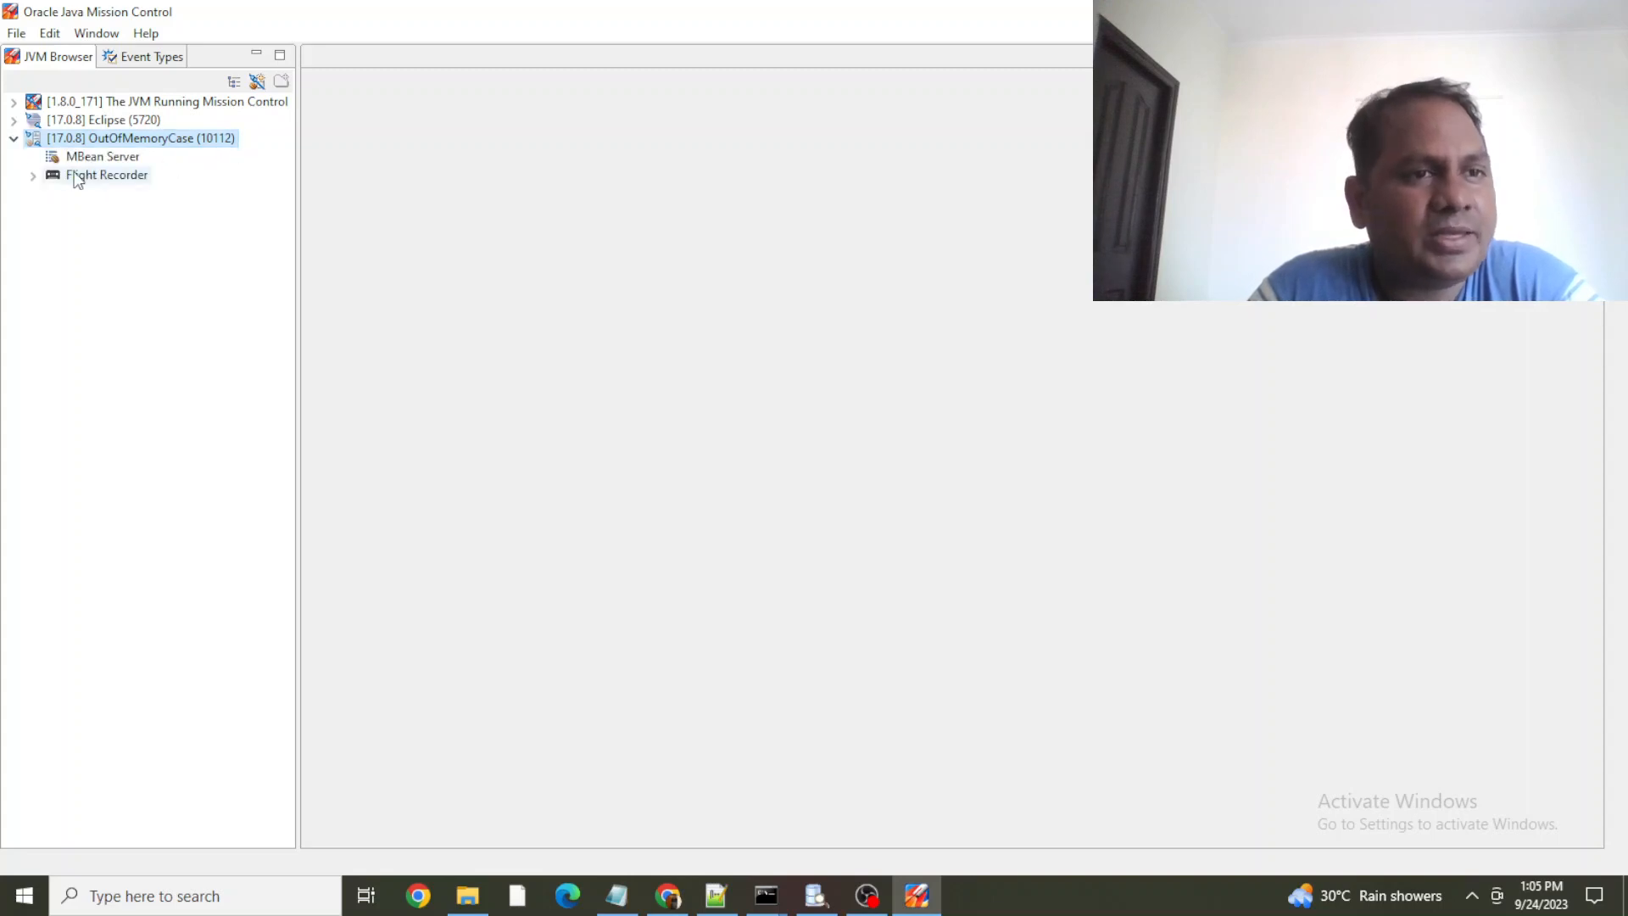
double_click(182, 140)
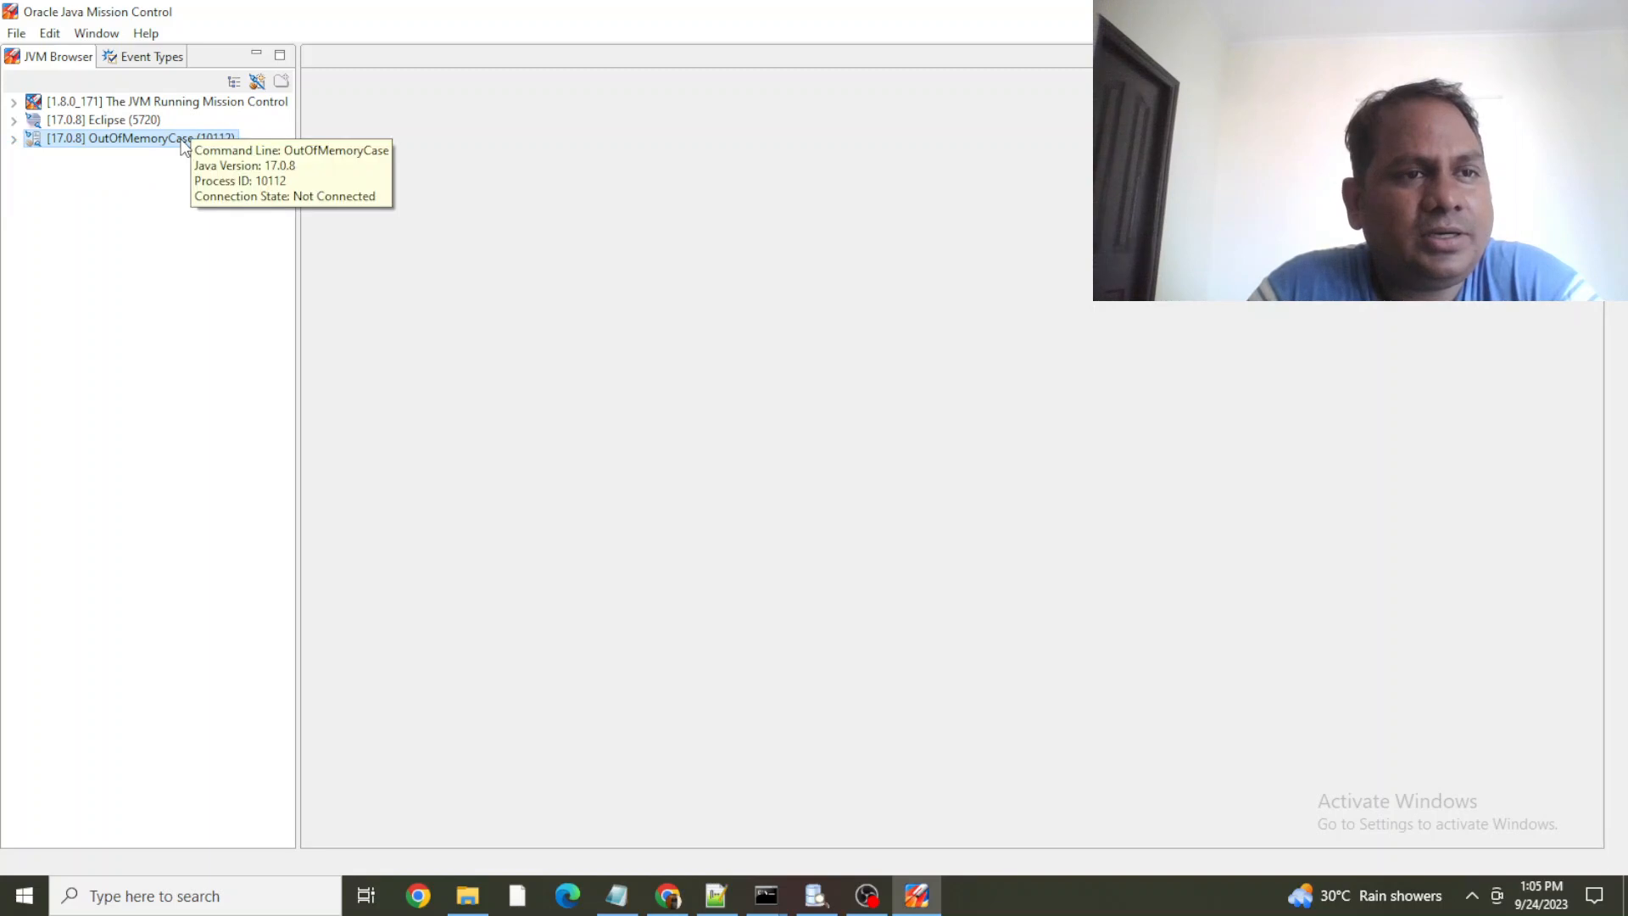
right_click(182, 141)
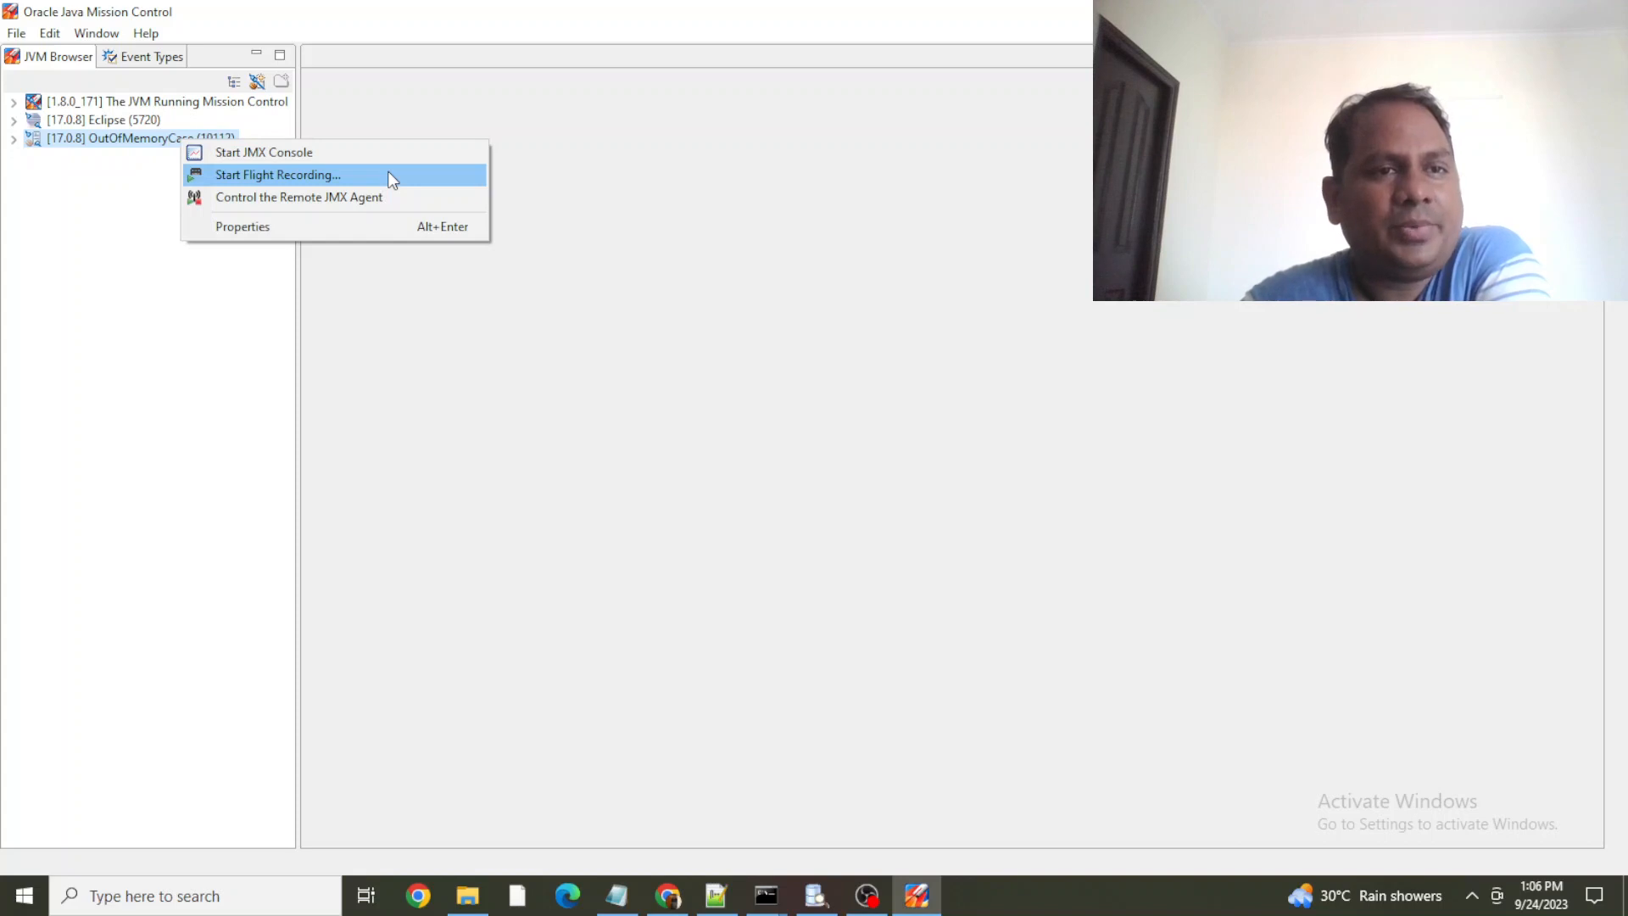
click(324, 150)
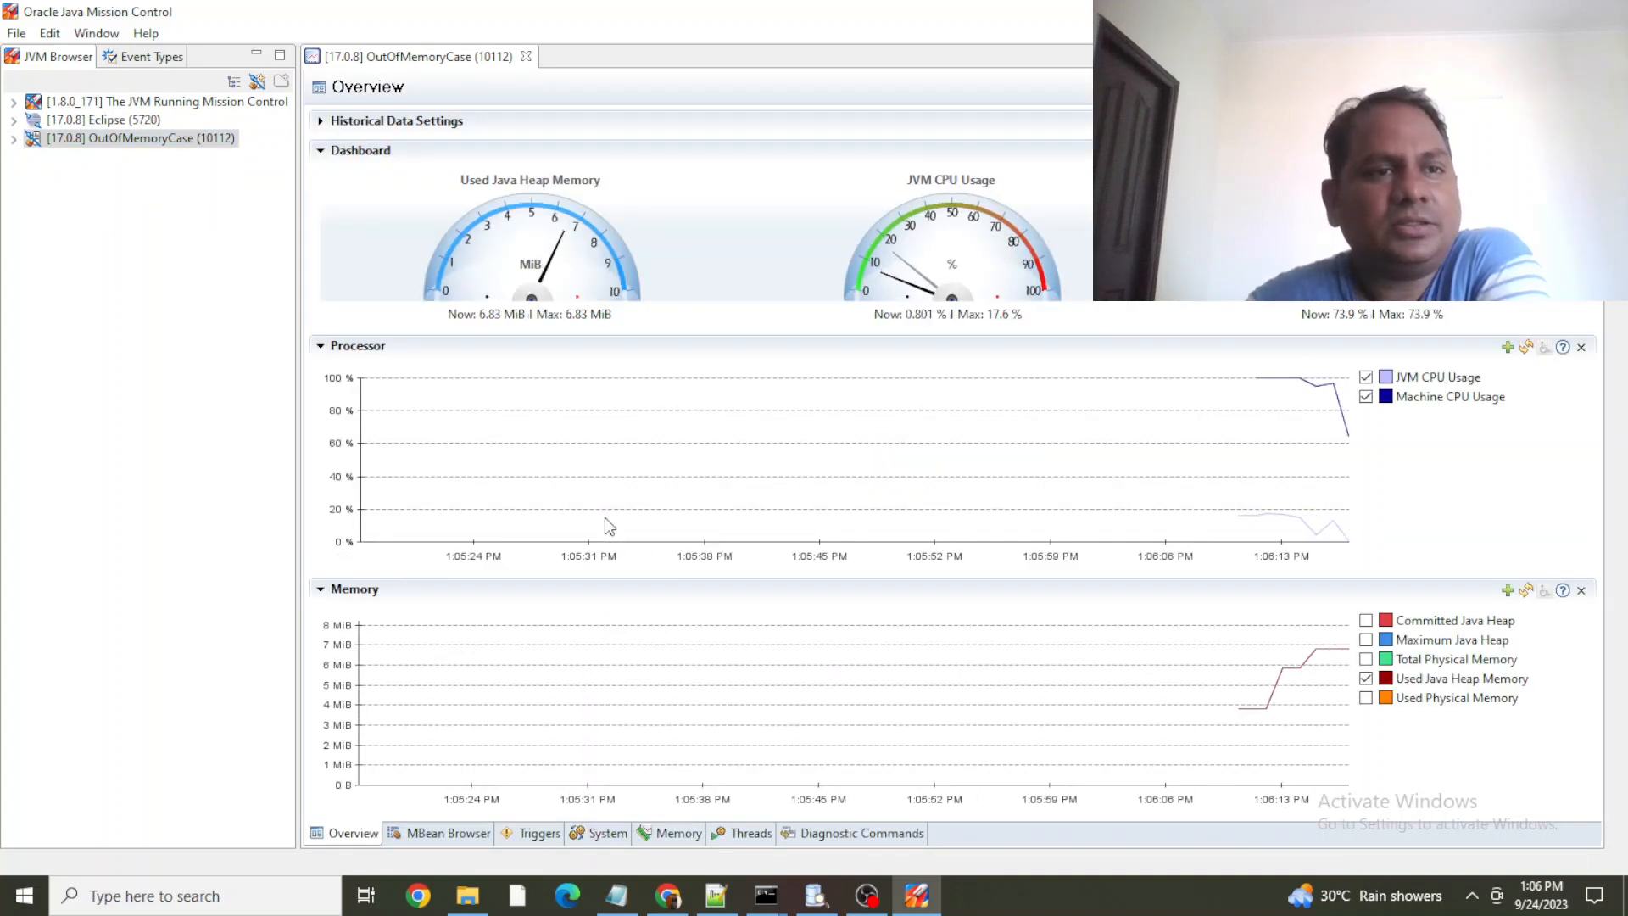
click(13, 120)
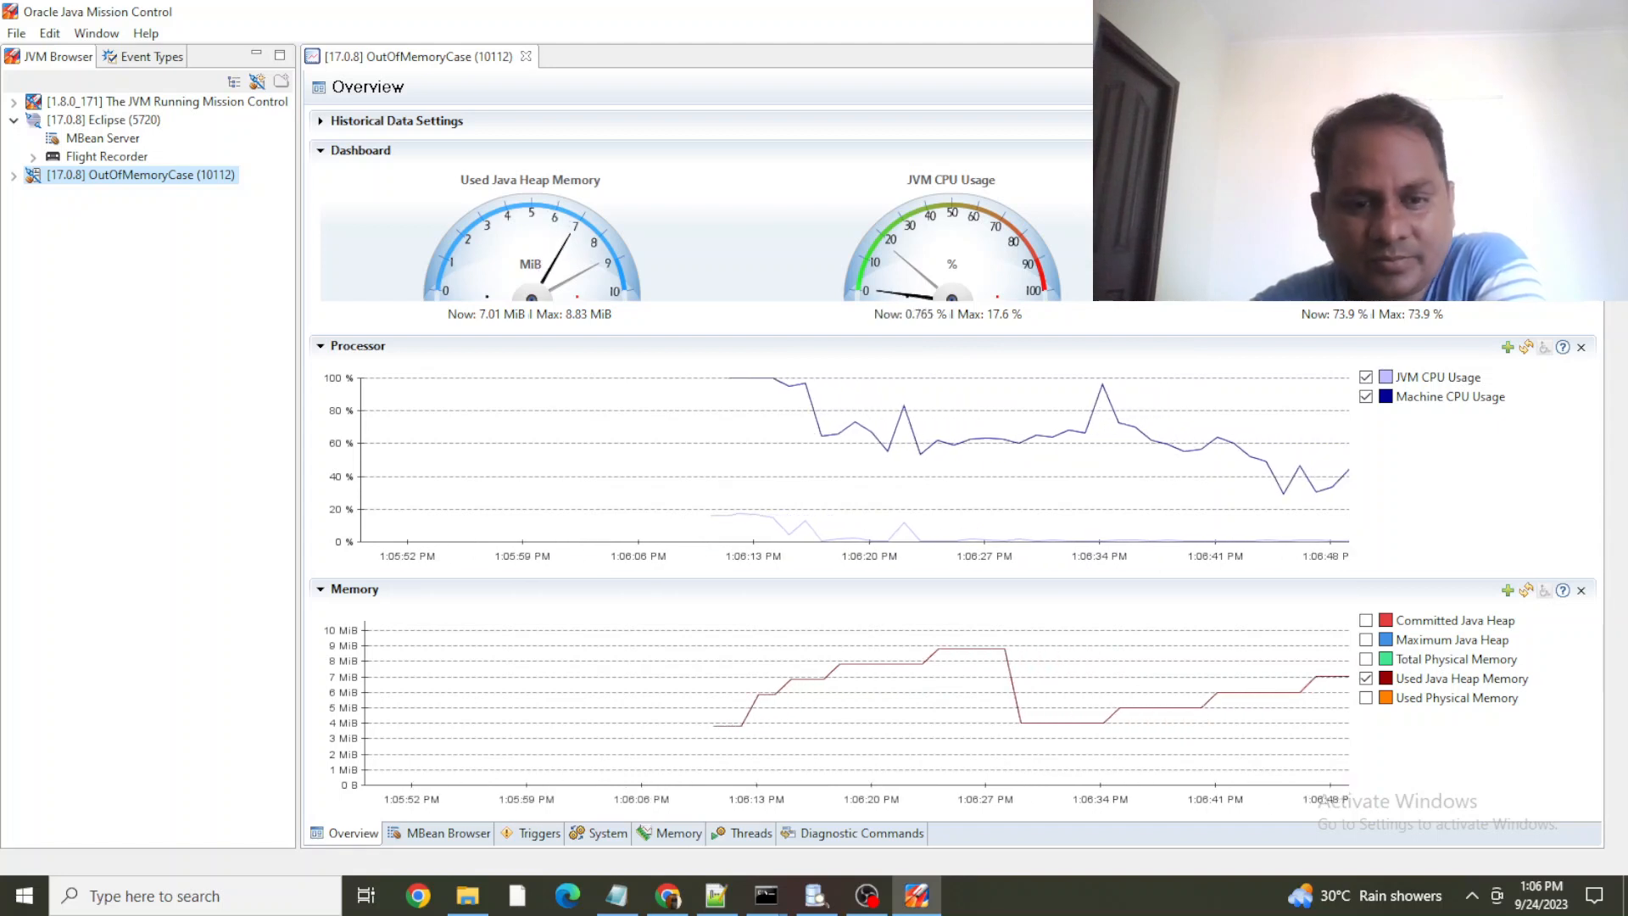
Check the attributes listed in the Historical Data Settings, and collapse that section and the Dashboard
click(321, 122)
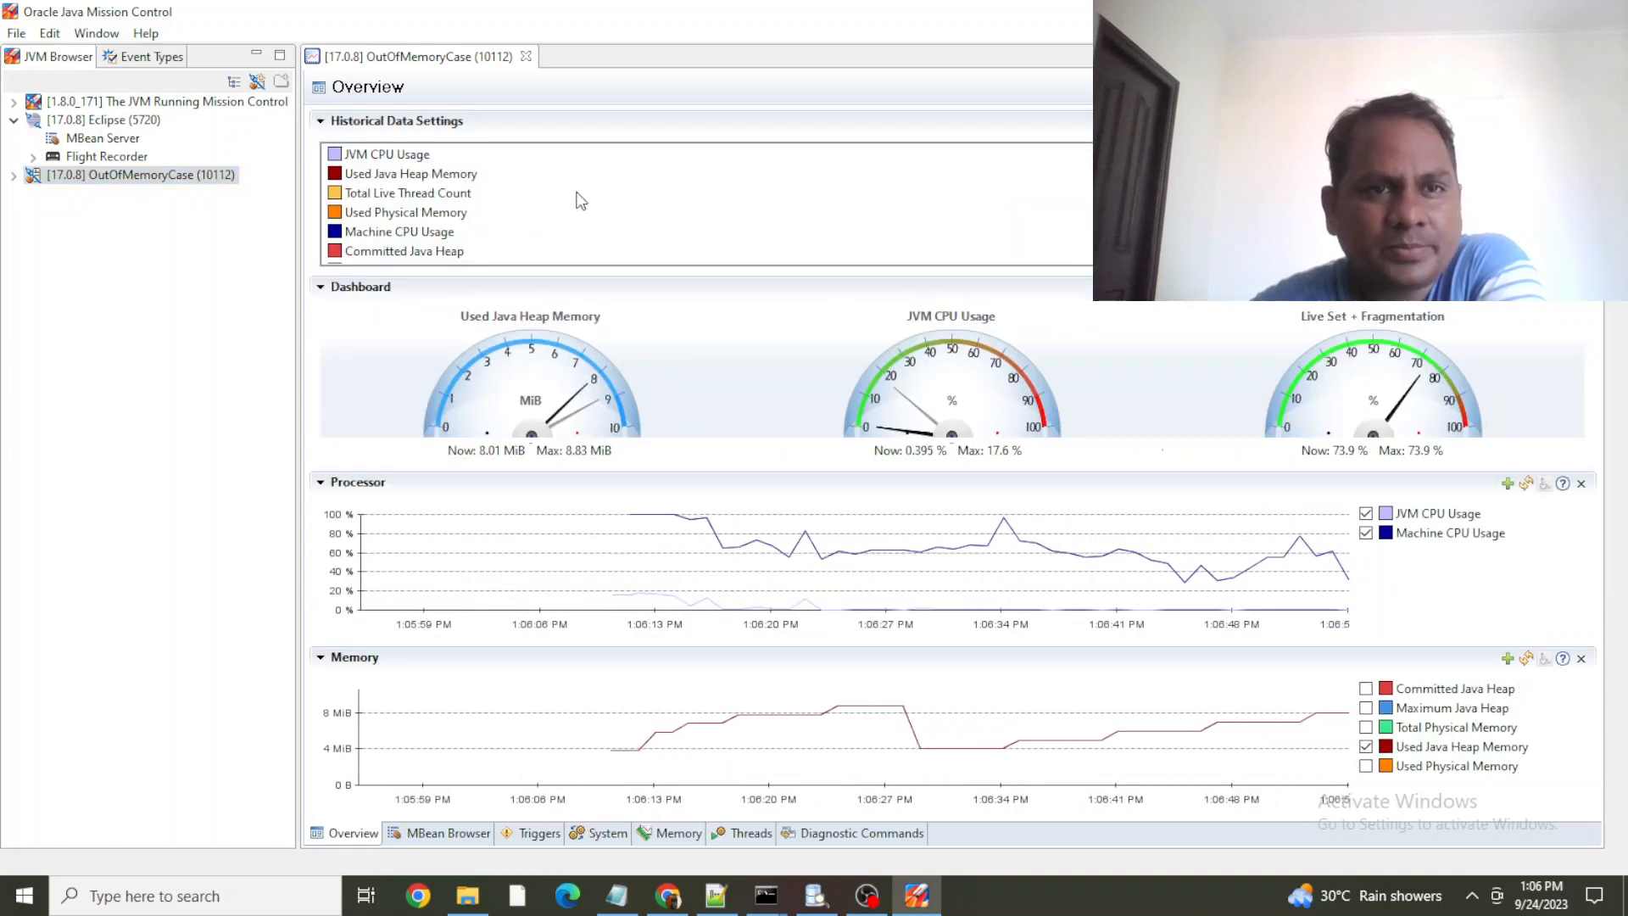
click(327, 123)
click(323, 153)
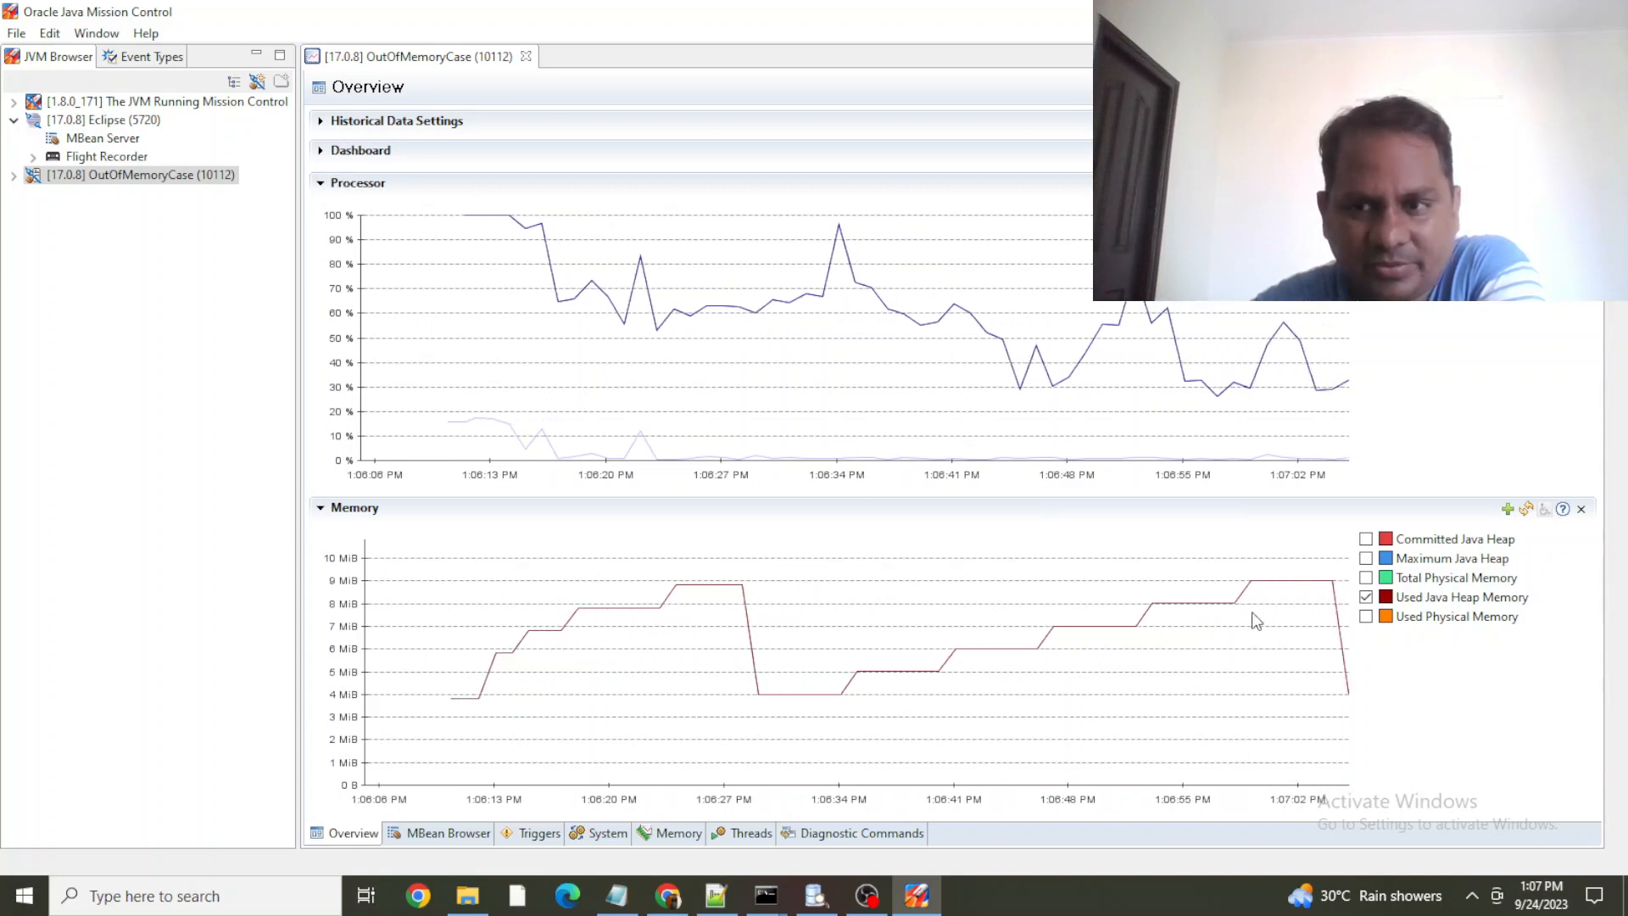
Compare Total Physical Memory and Maximum Java Heap in the Memory chart, narrow its time range, and leave Committed Java Heap shown beside Used Java Heap Memory
click(1366, 577)
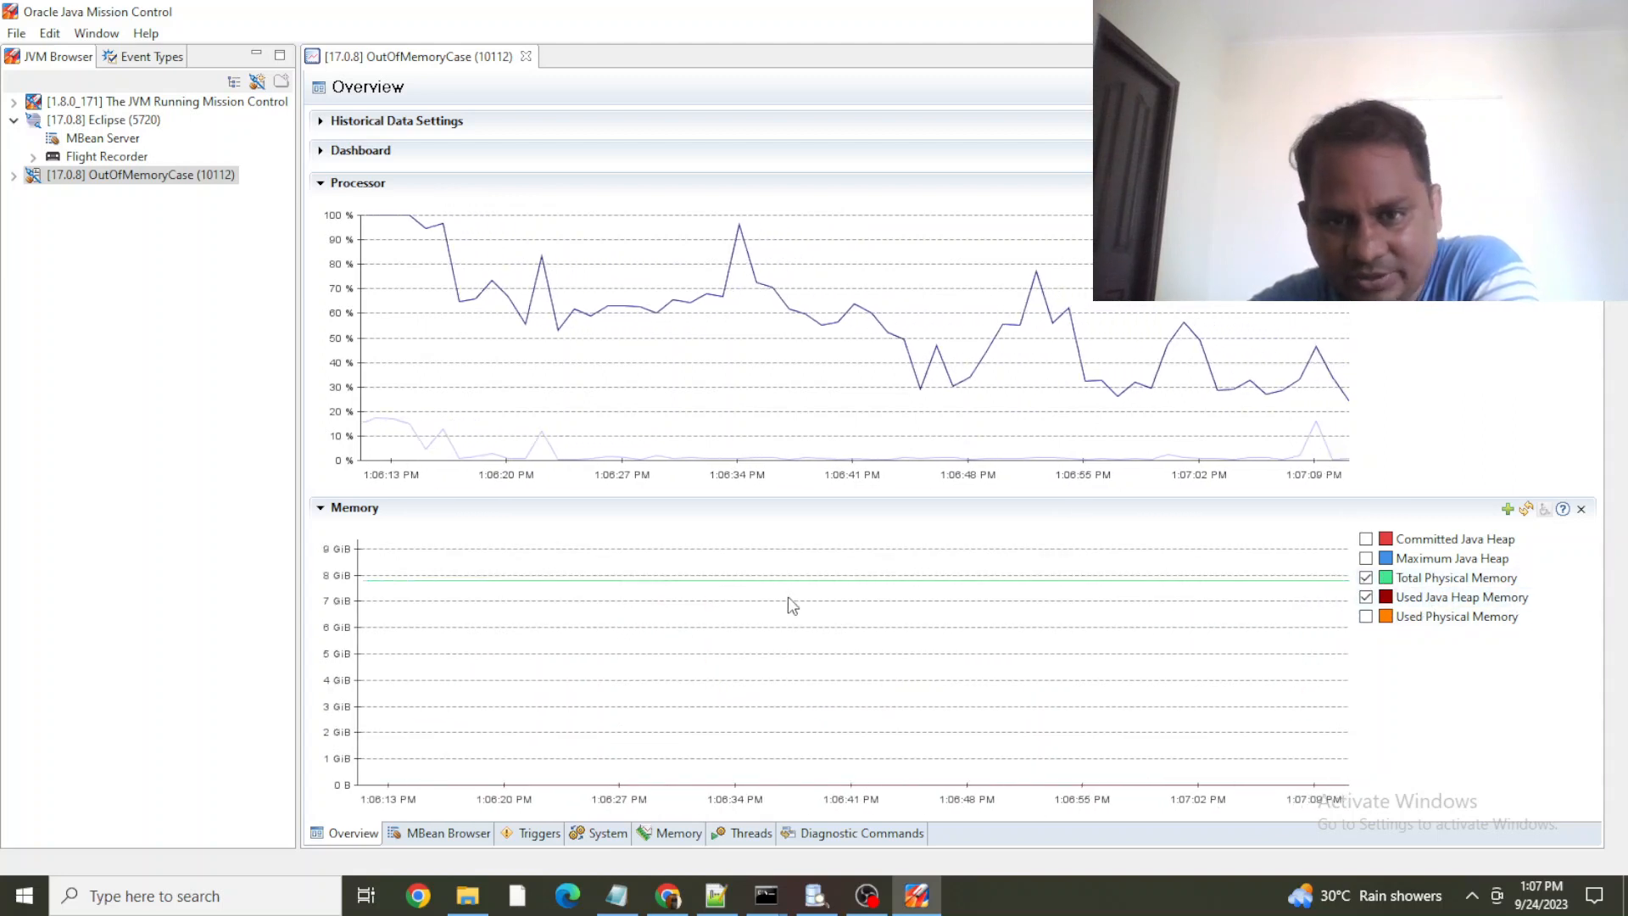
drag(516, 576, 536, 593)
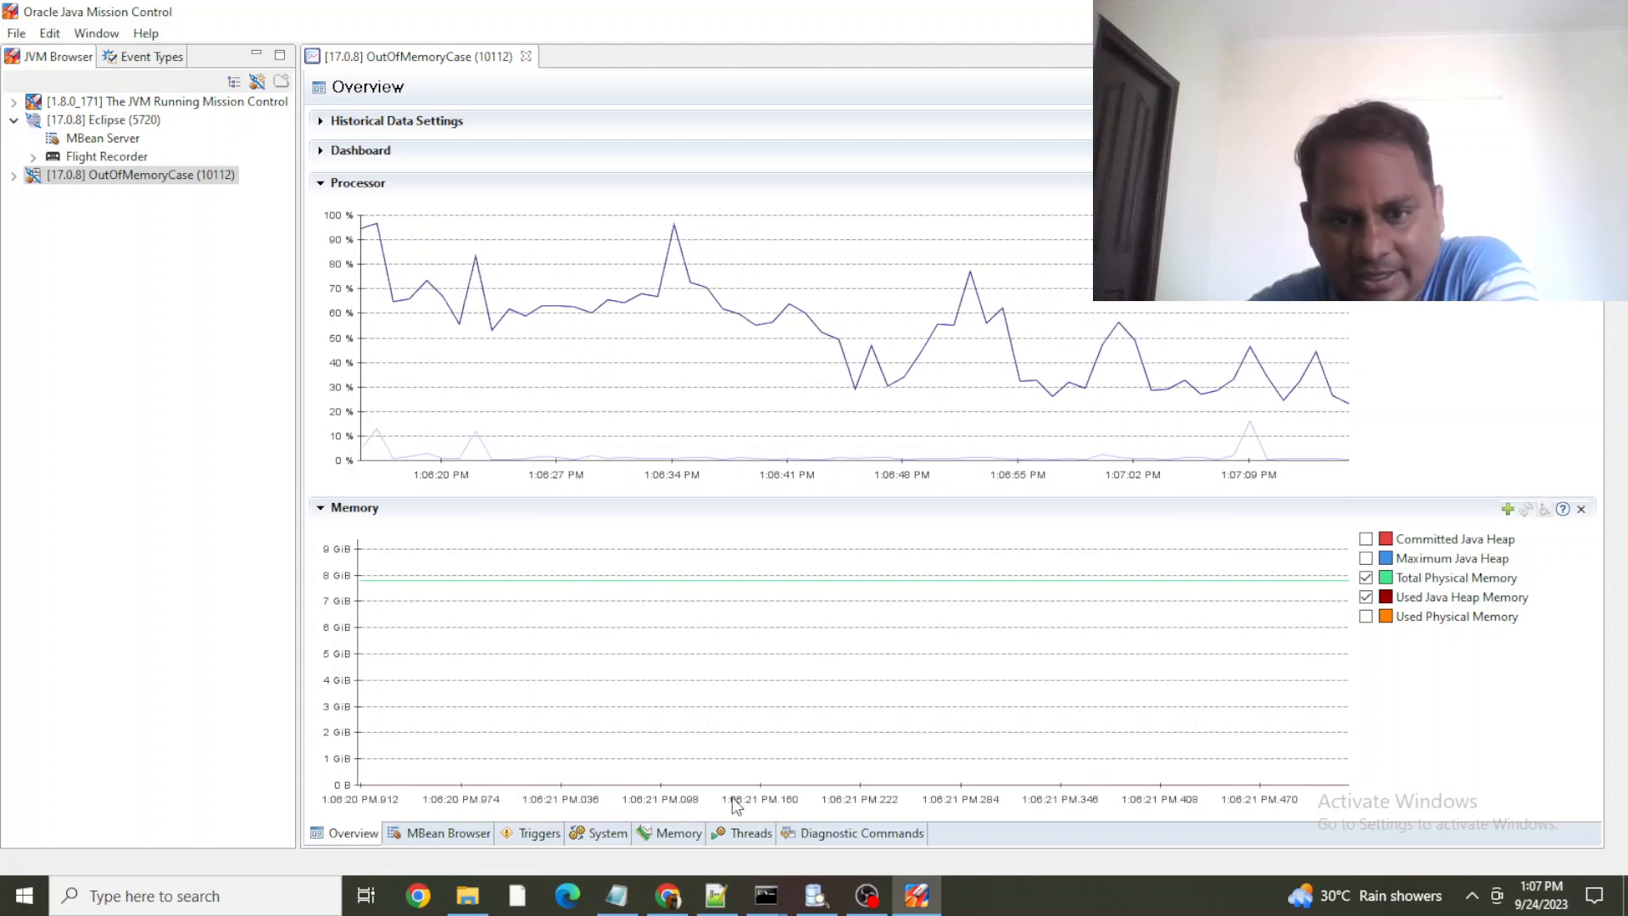
click(1366, 577)
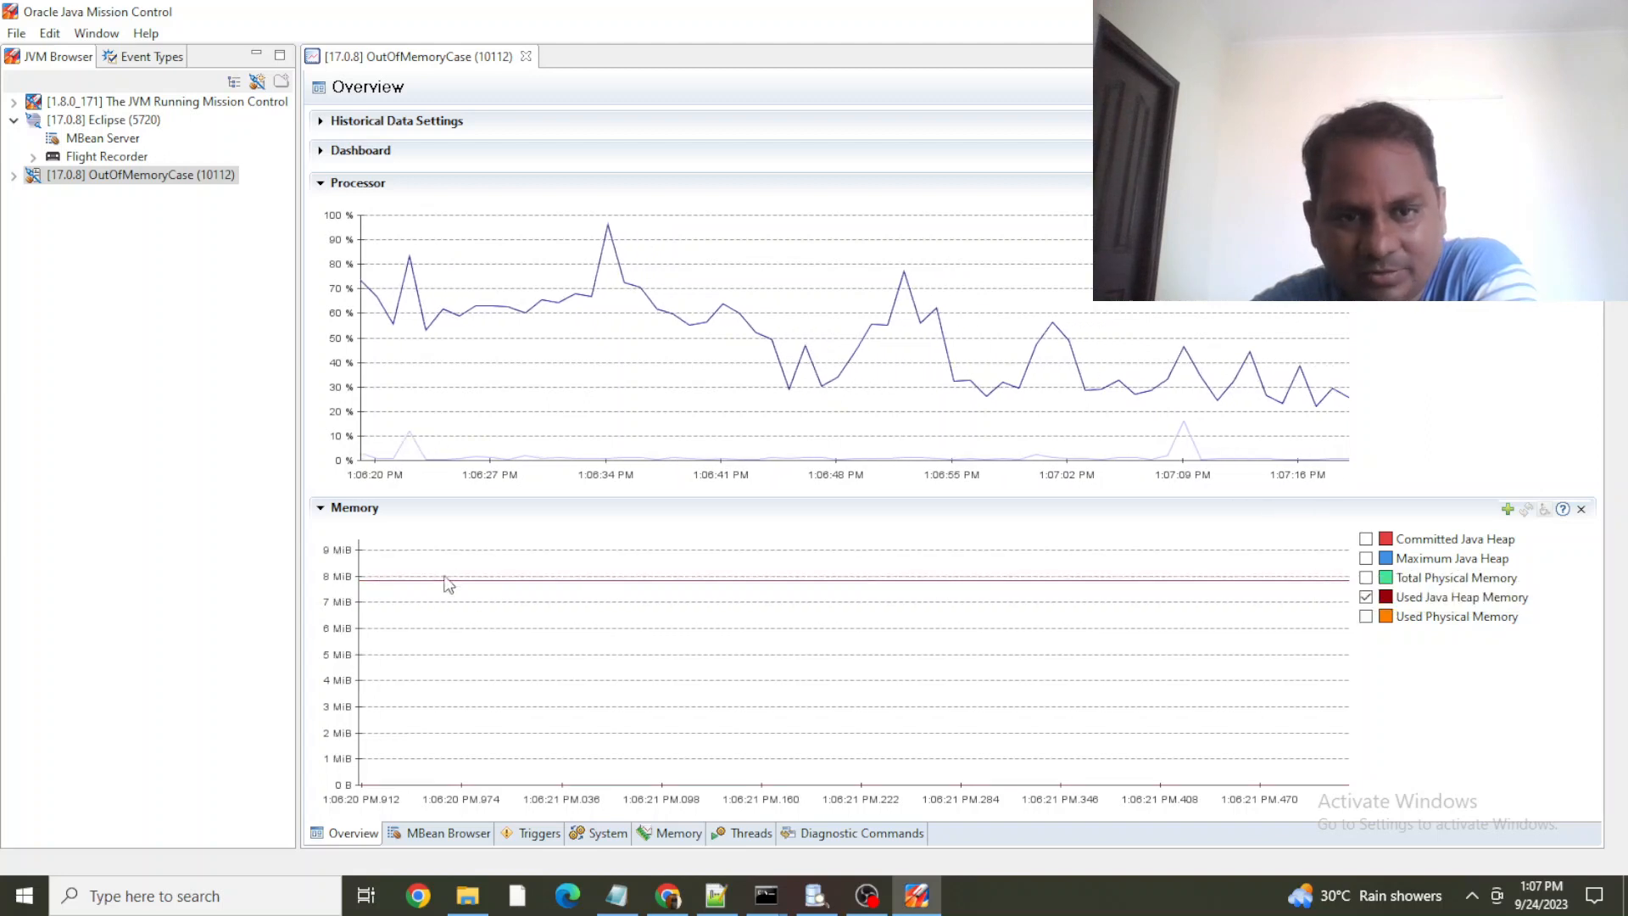
click(1366, 540)
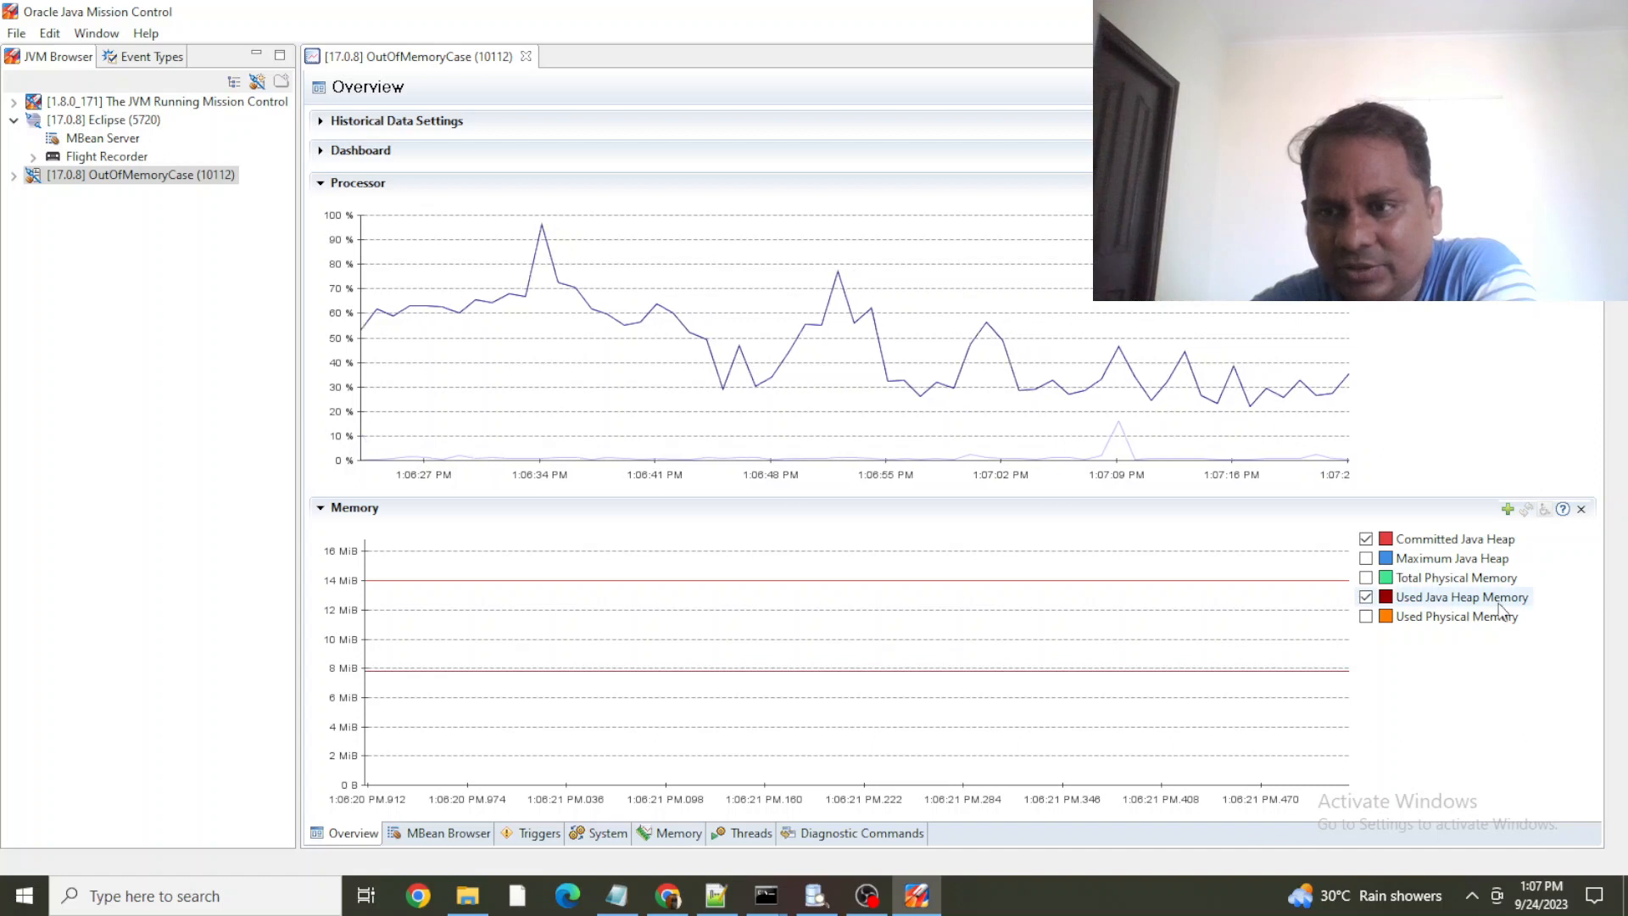
click(1366, 559)
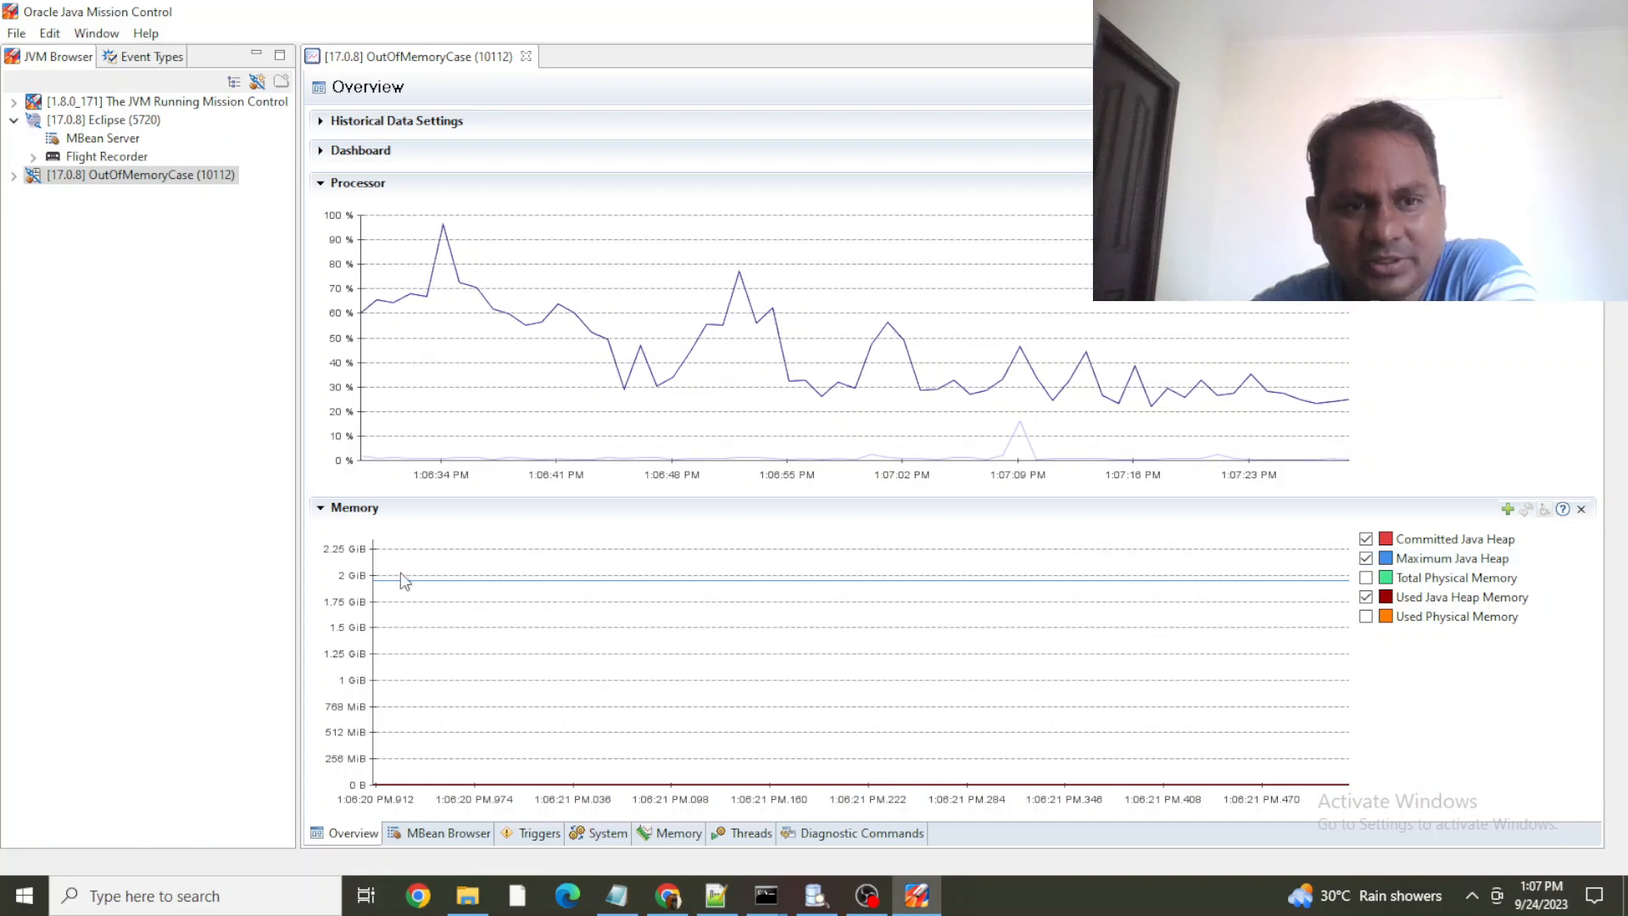
click(1366, 558)
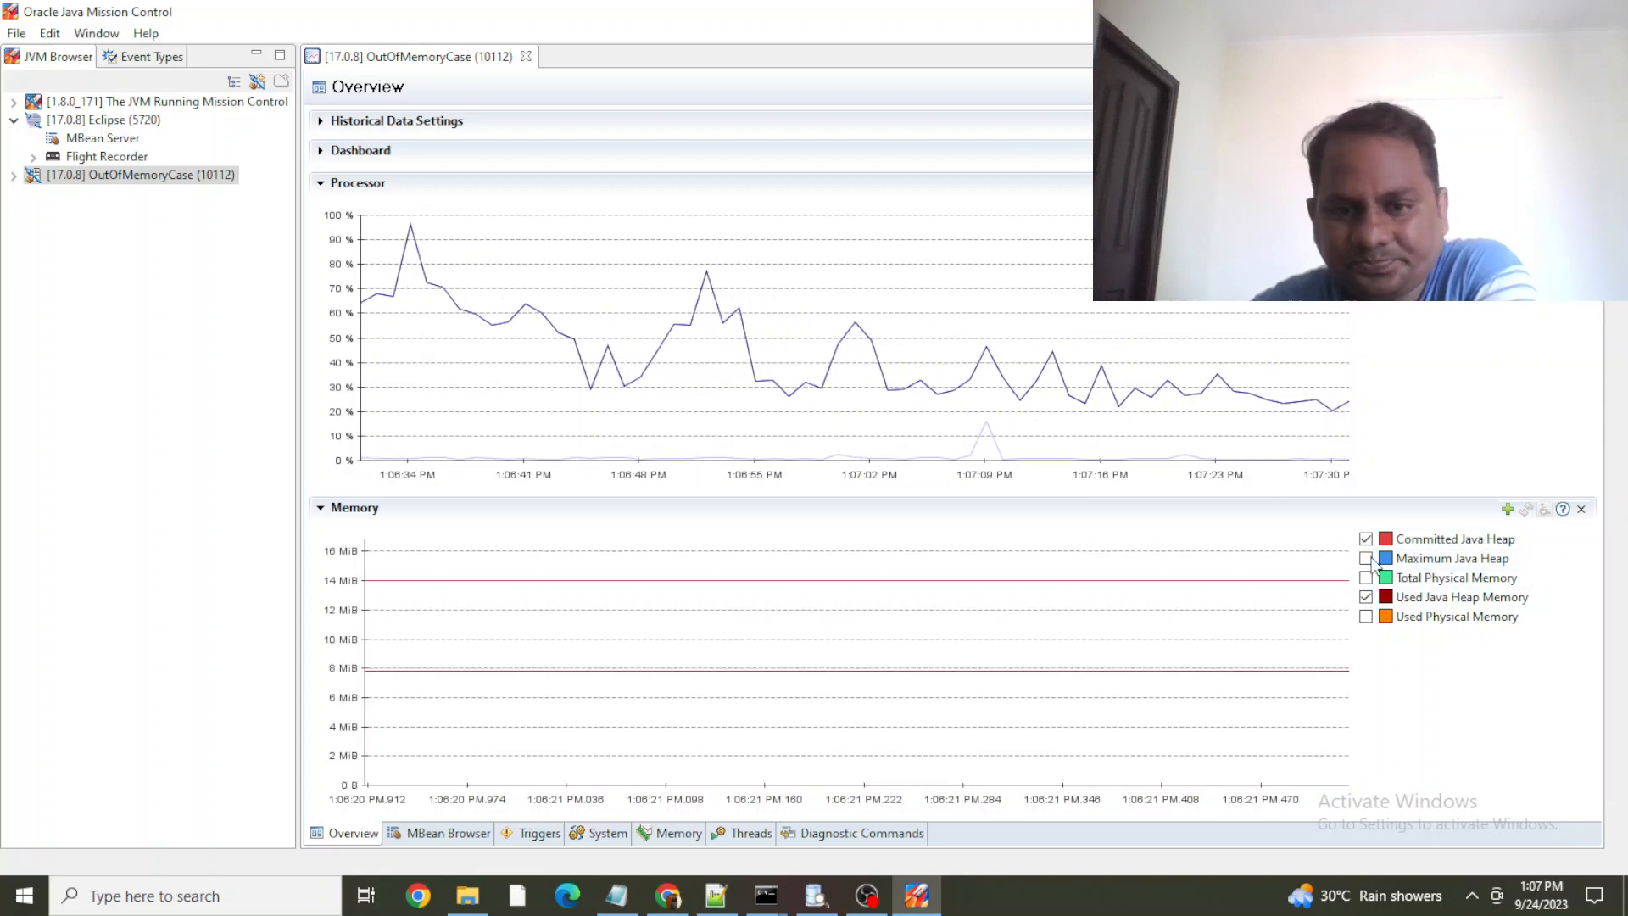
Review the OutOfMemoryCase JVM's MBean attributes, trigger rules and system information in the JMX console
click(450, 833)
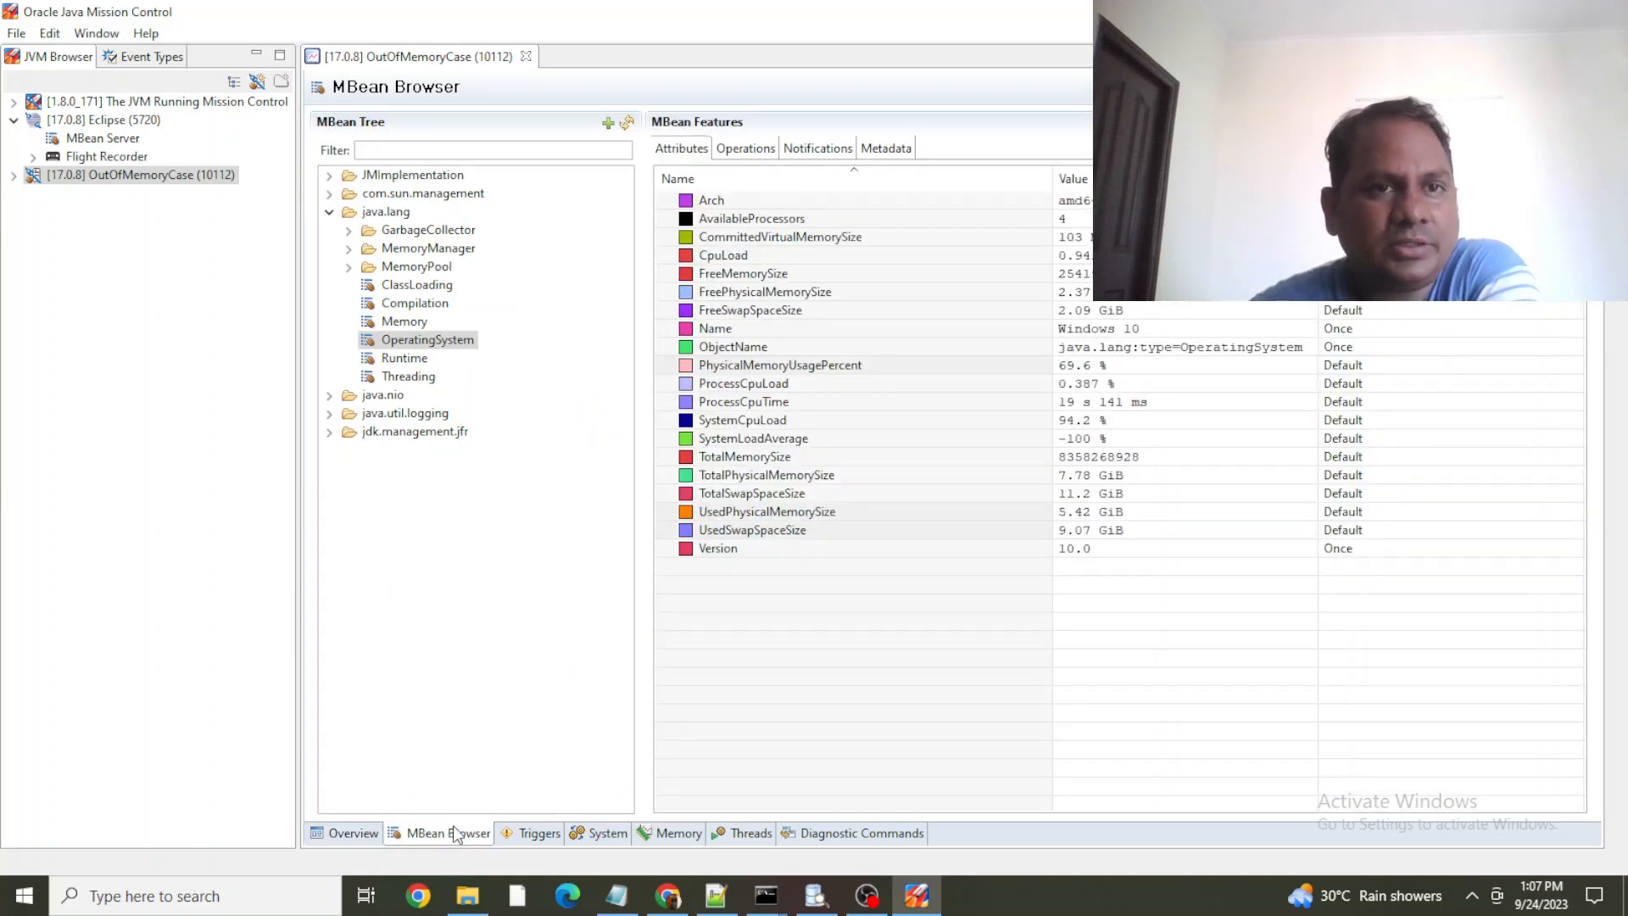
click(537, 835)
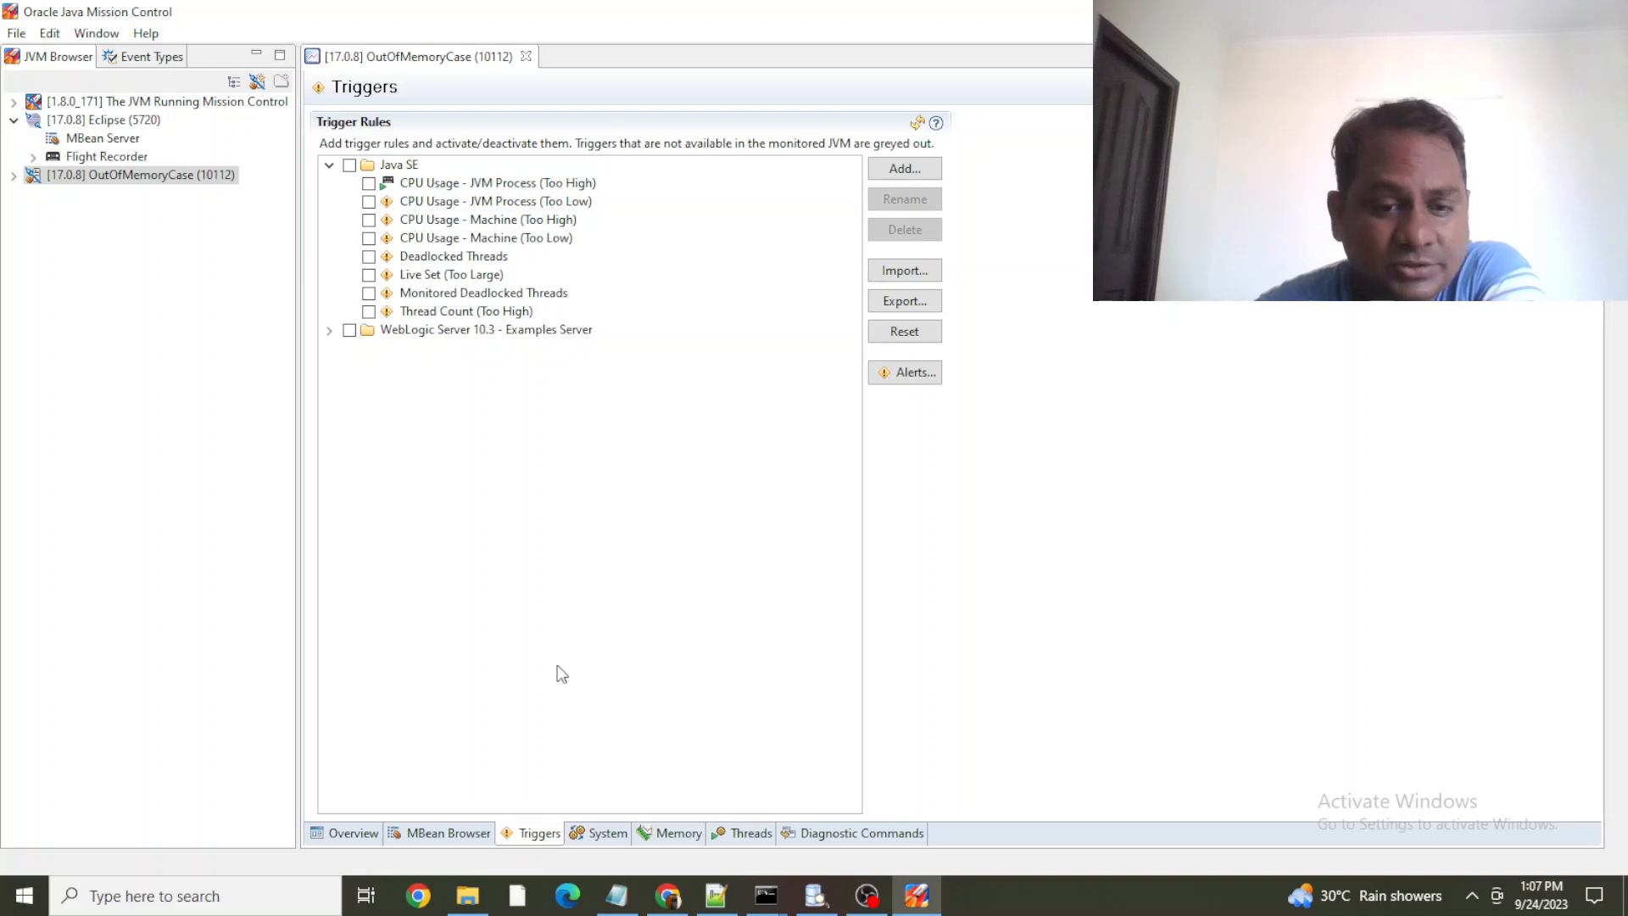
click(598, 837)
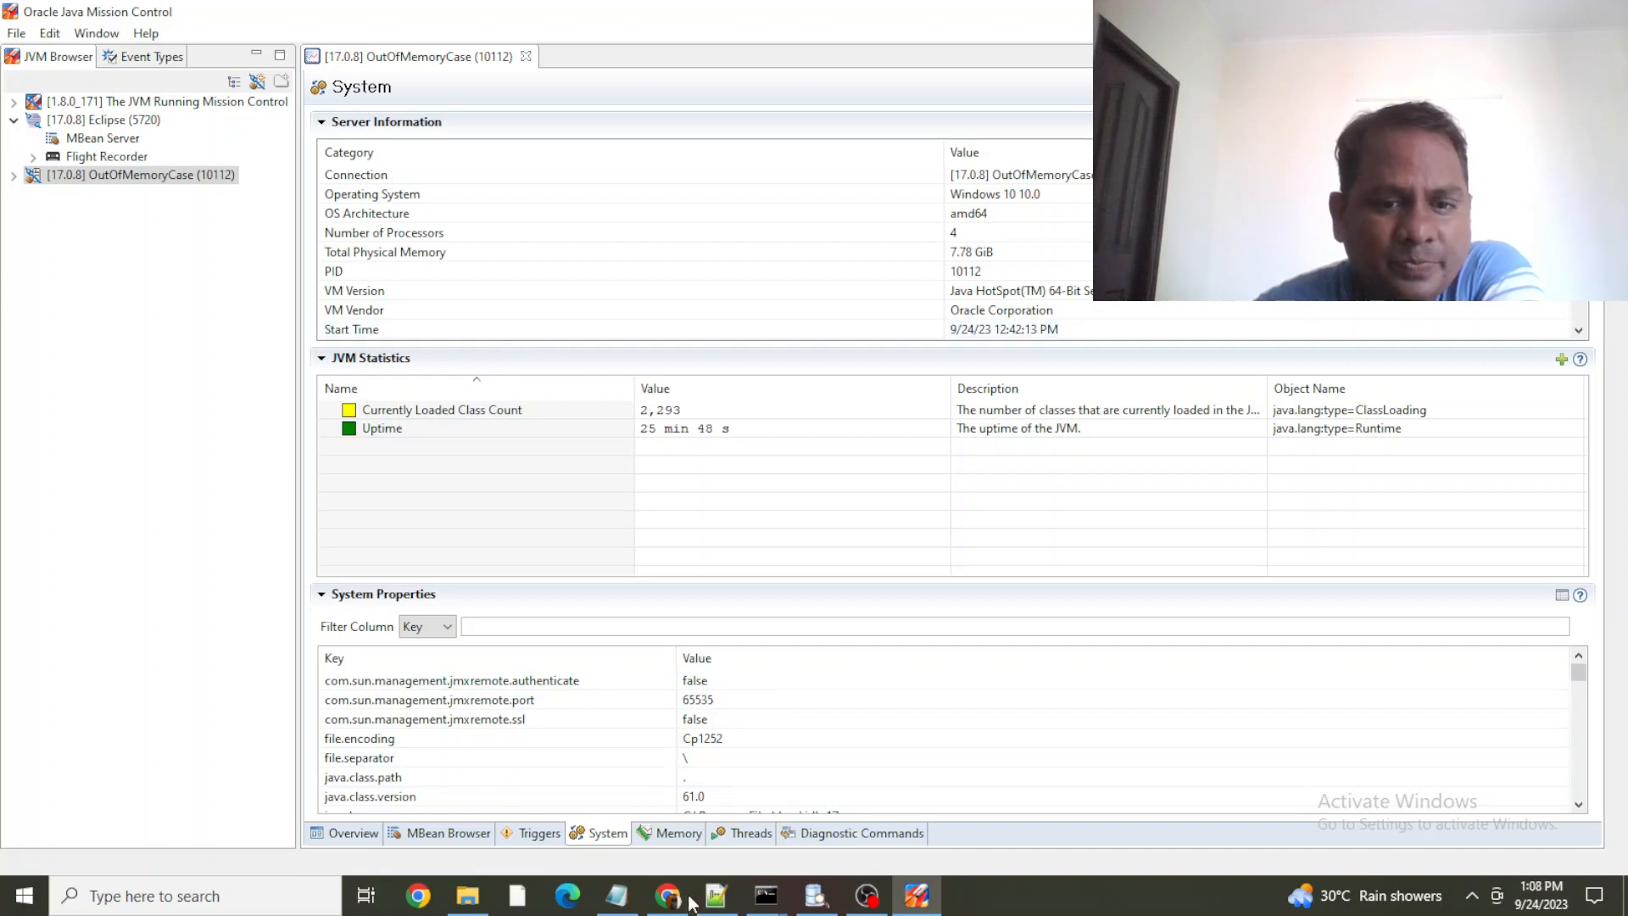
Examine the active memory pools of OutOfMemoryCase, including CodeHeap 'profiled nmethods', CodeHeap 'non-nmethods' and Compressed Class Space
click(669, 832)
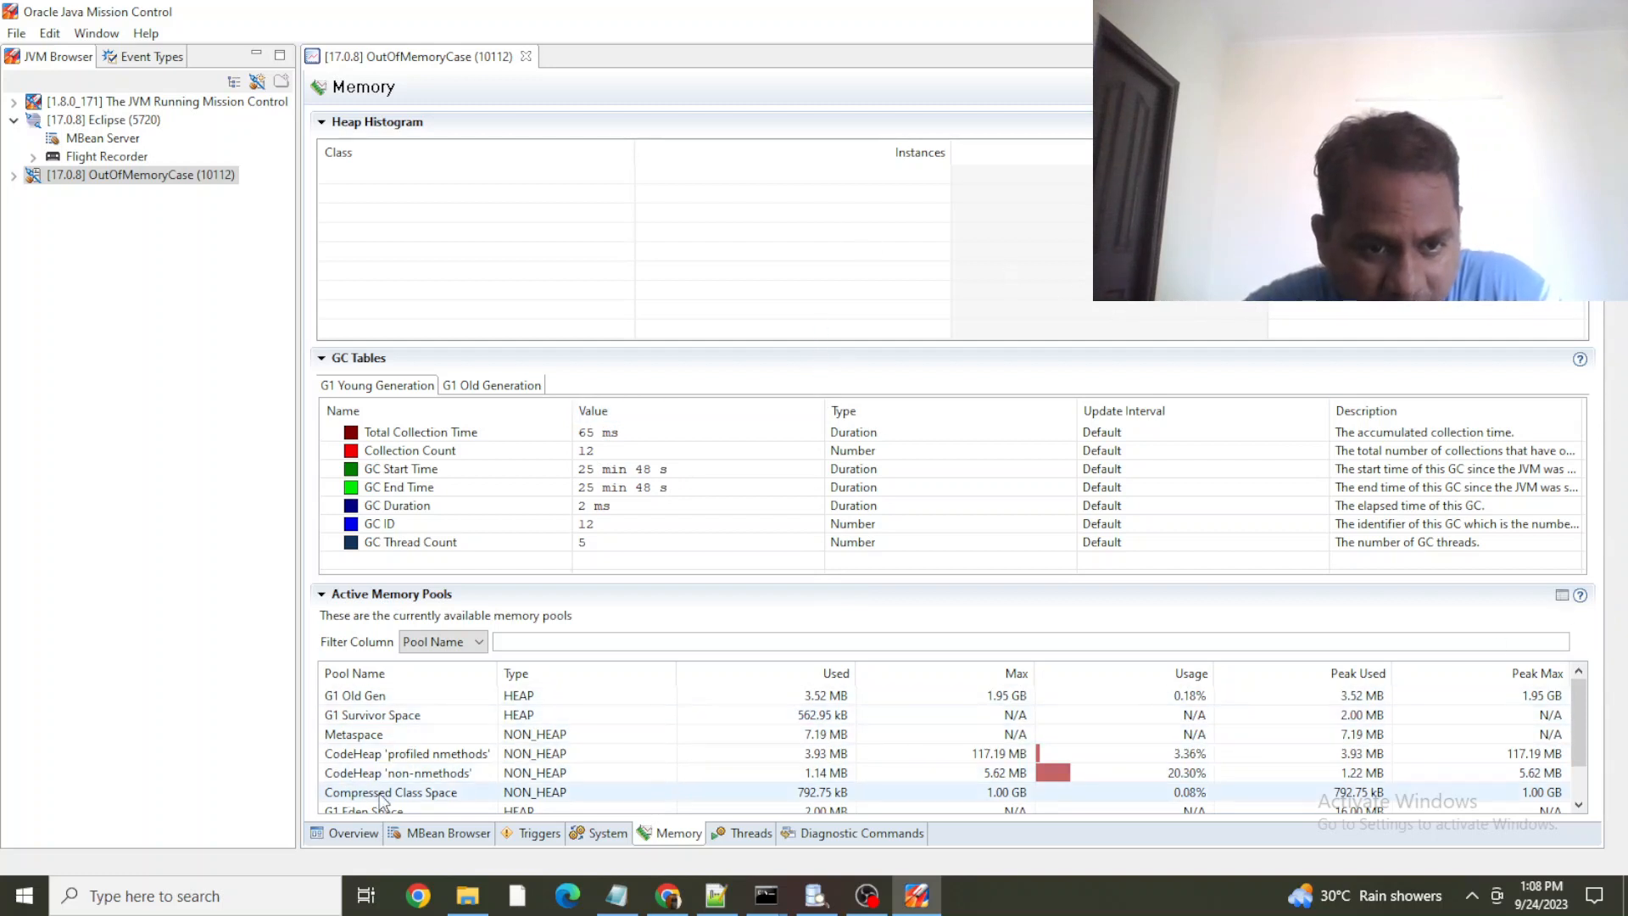
click(452, 757)
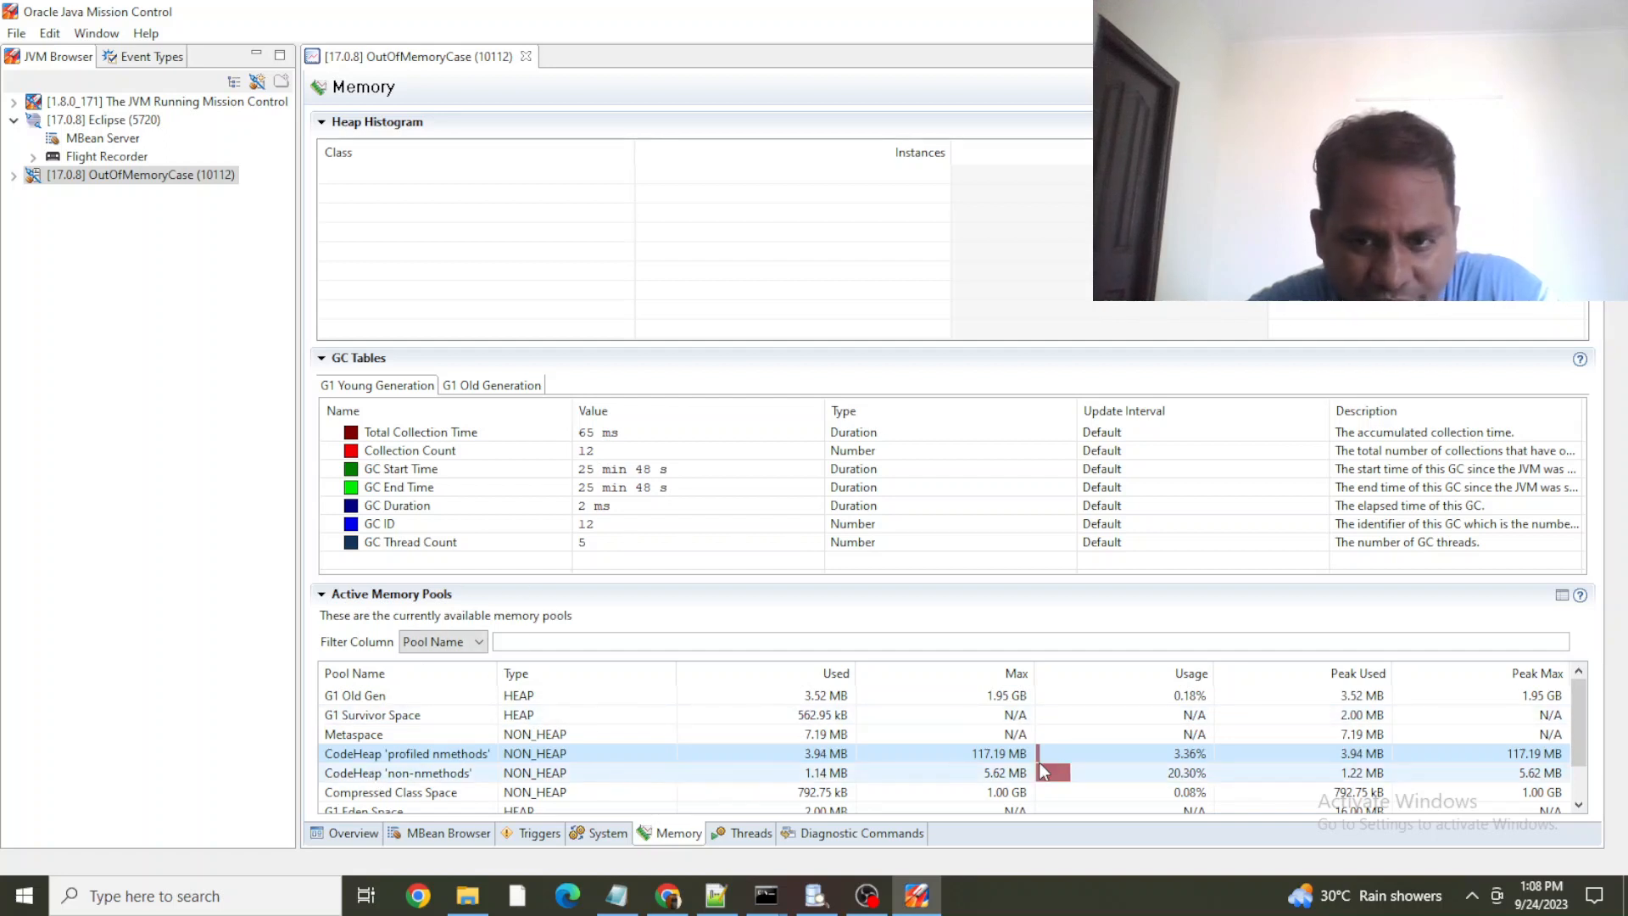
click(998, 776)
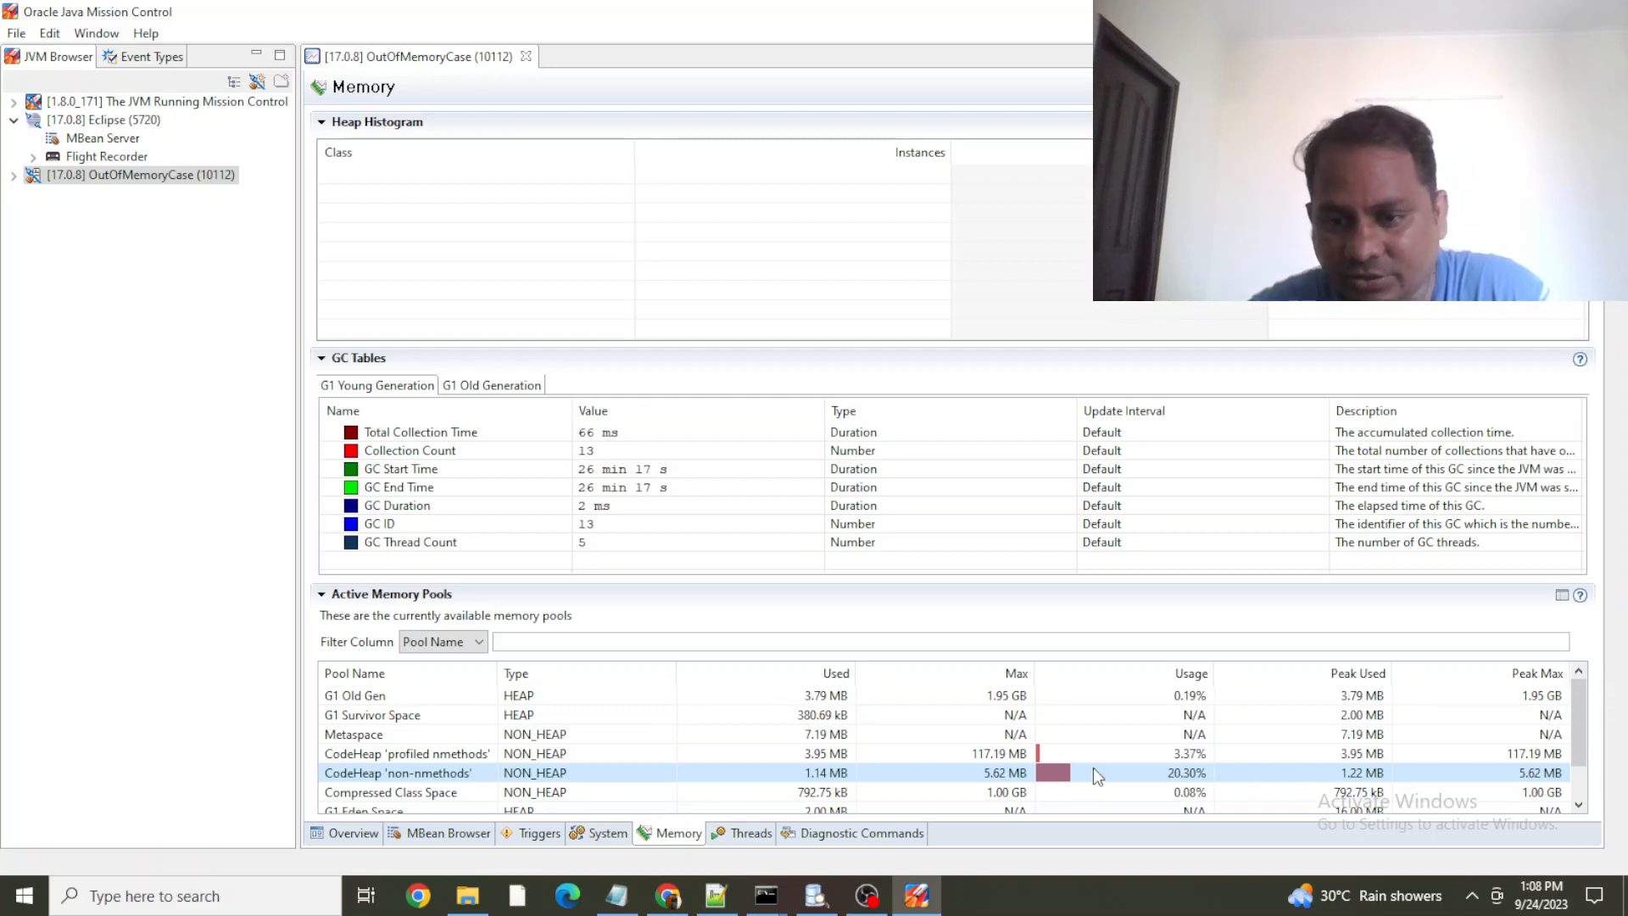
scroll(1127, 763, down, 1)
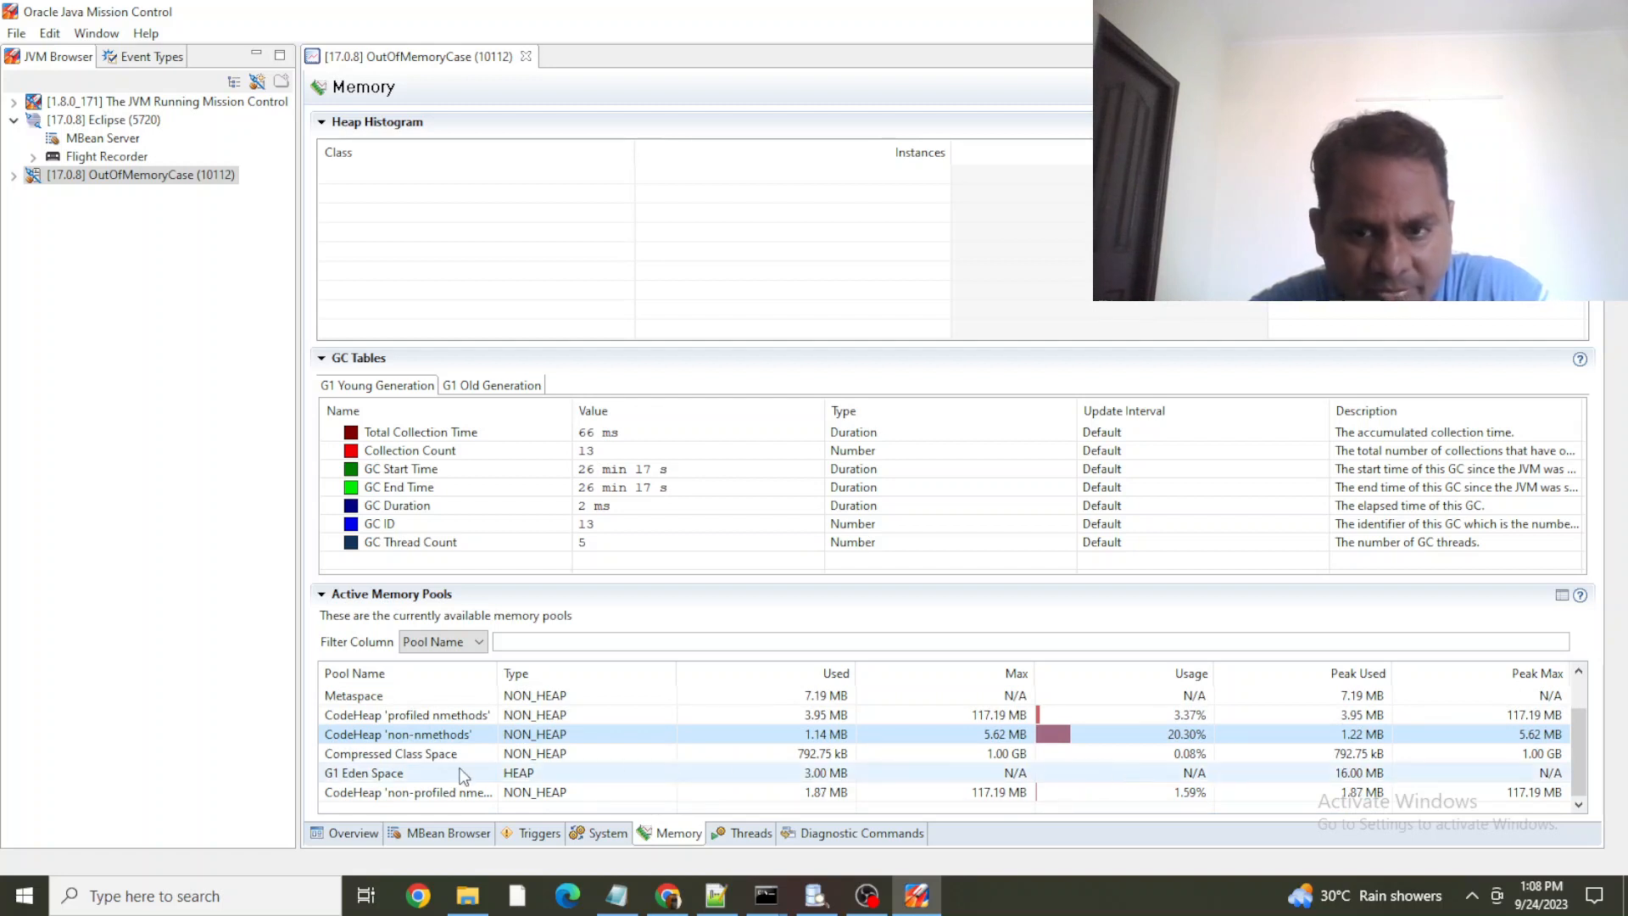
right_click(727, 740)
click(573, 756)
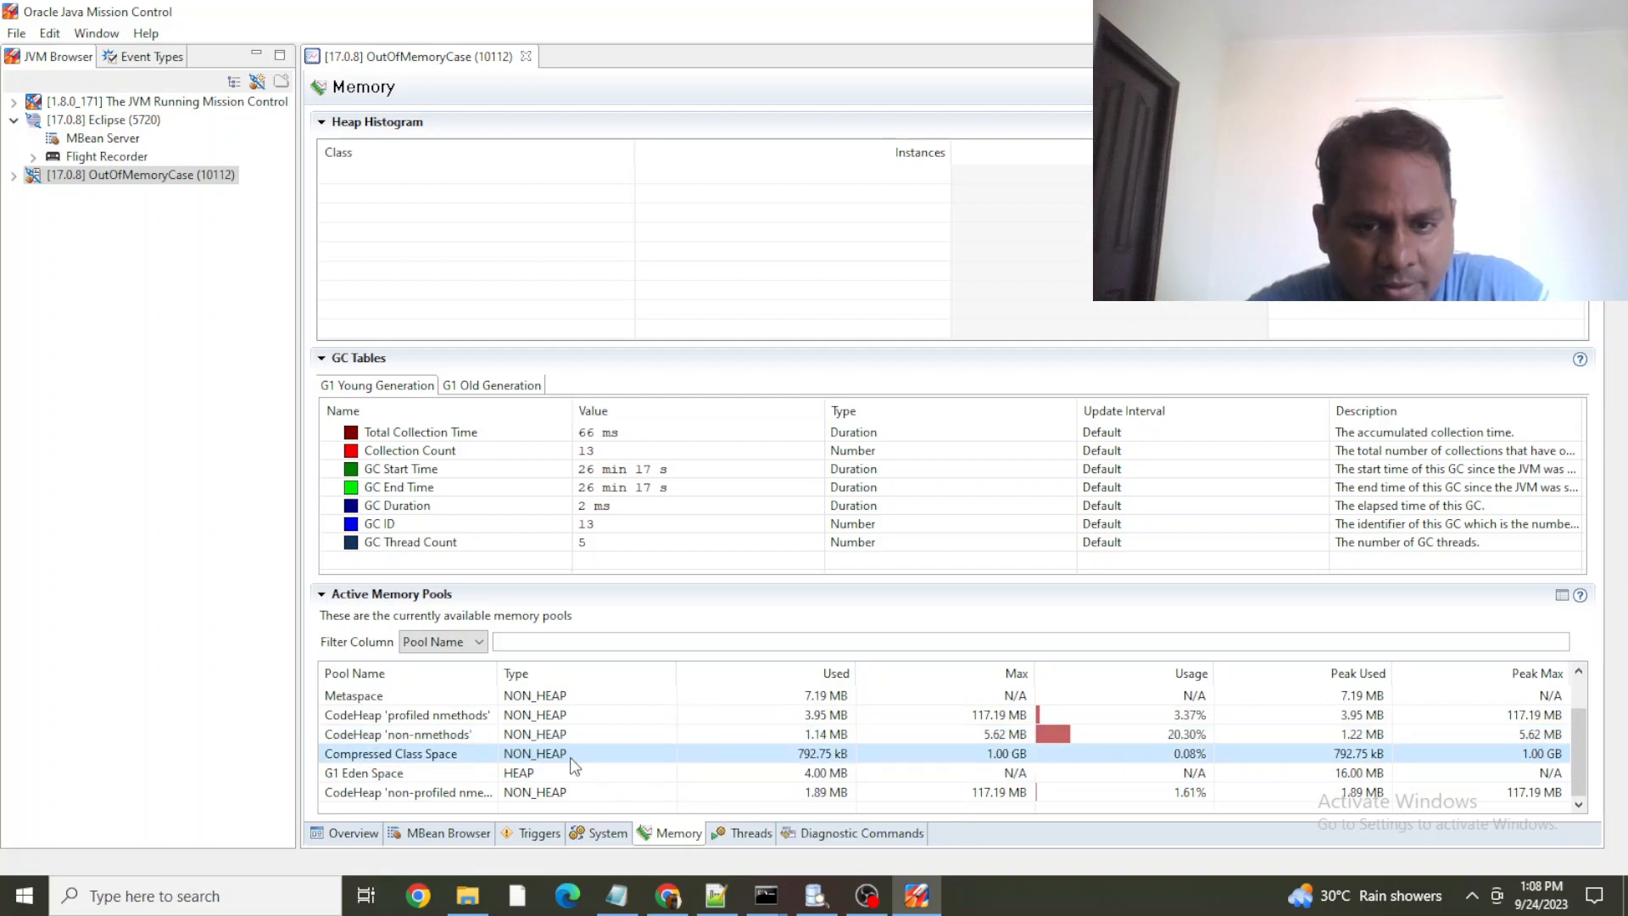
Review the live threads, and look through the available diagnostic commands, including the parameters of Compiler.CodeHeap_Analytics
click(738, 835)
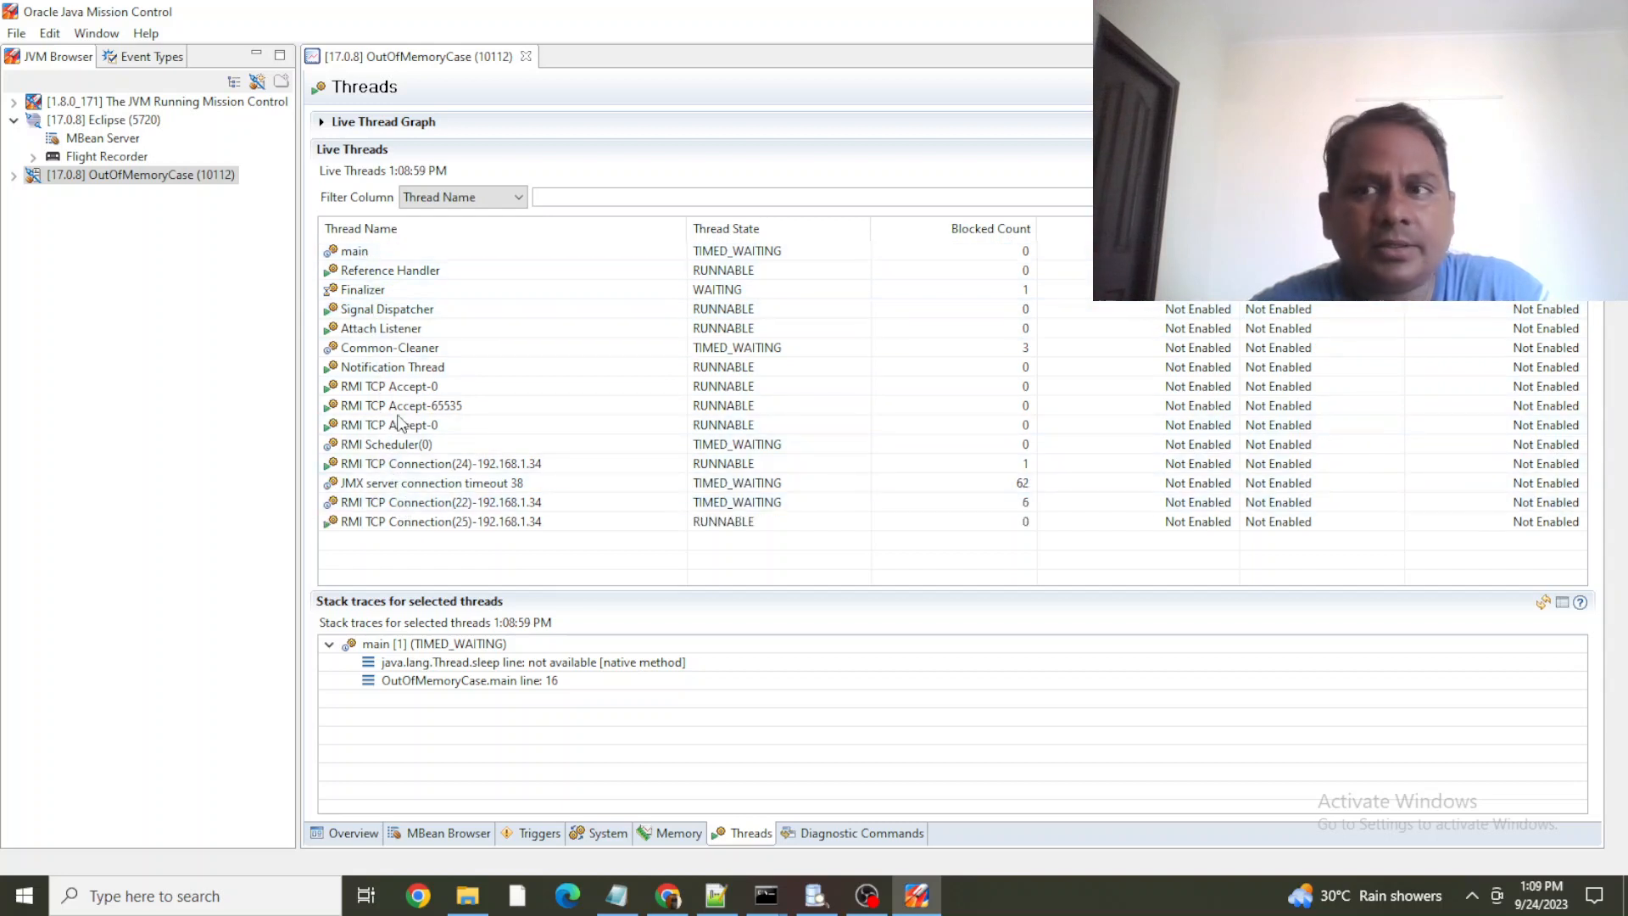
click(840, 835)
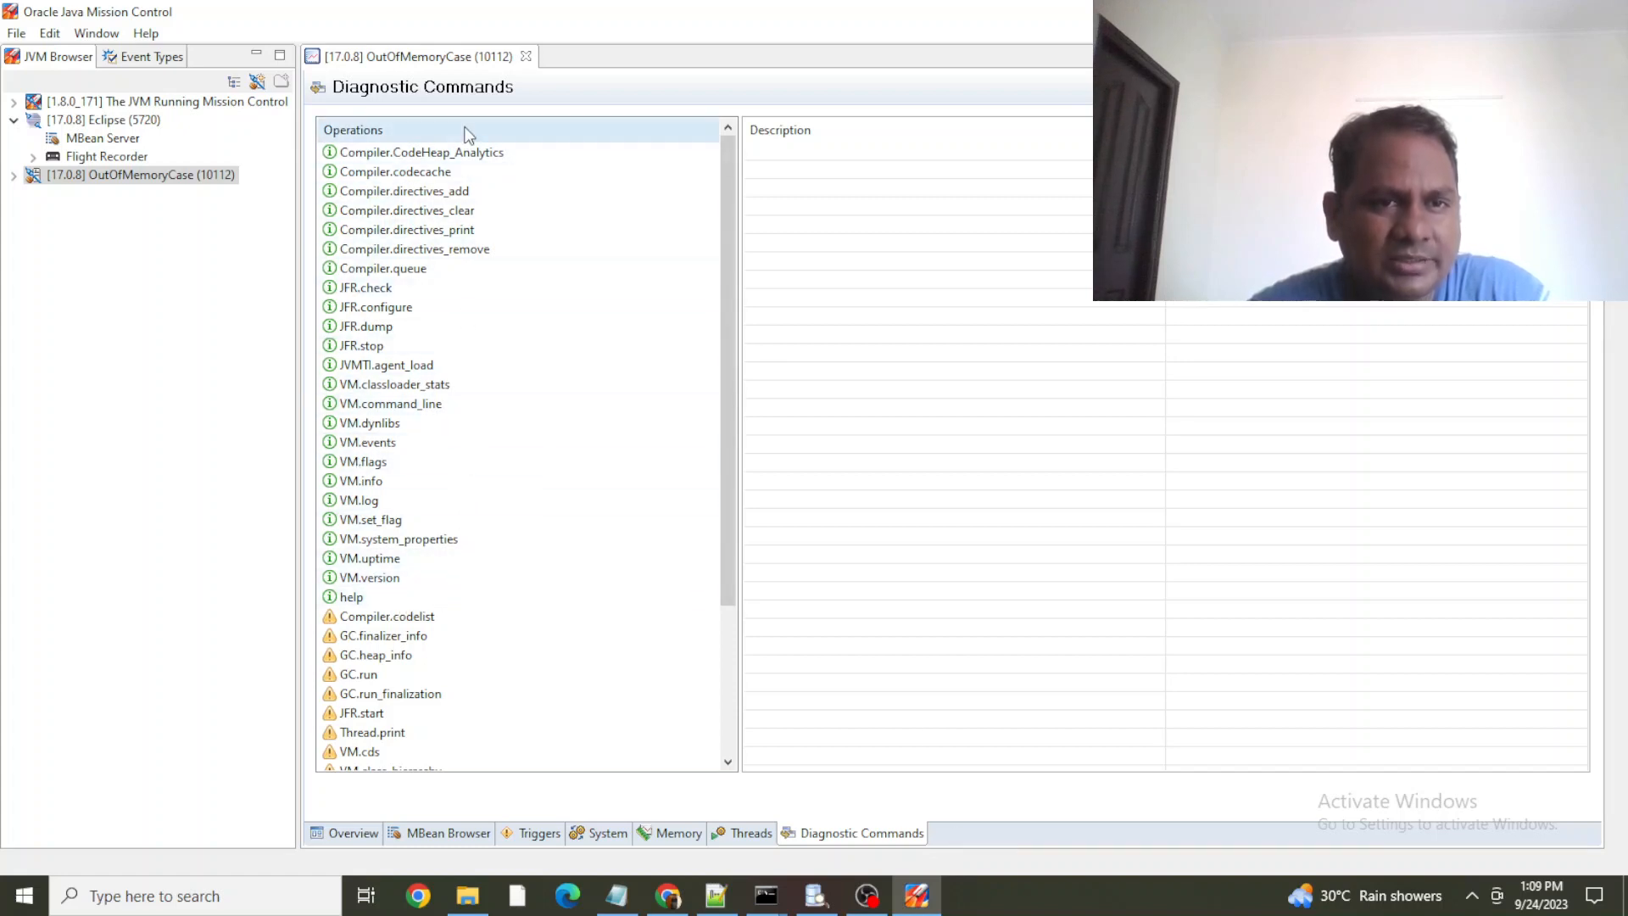
mouse_move(393, 277)
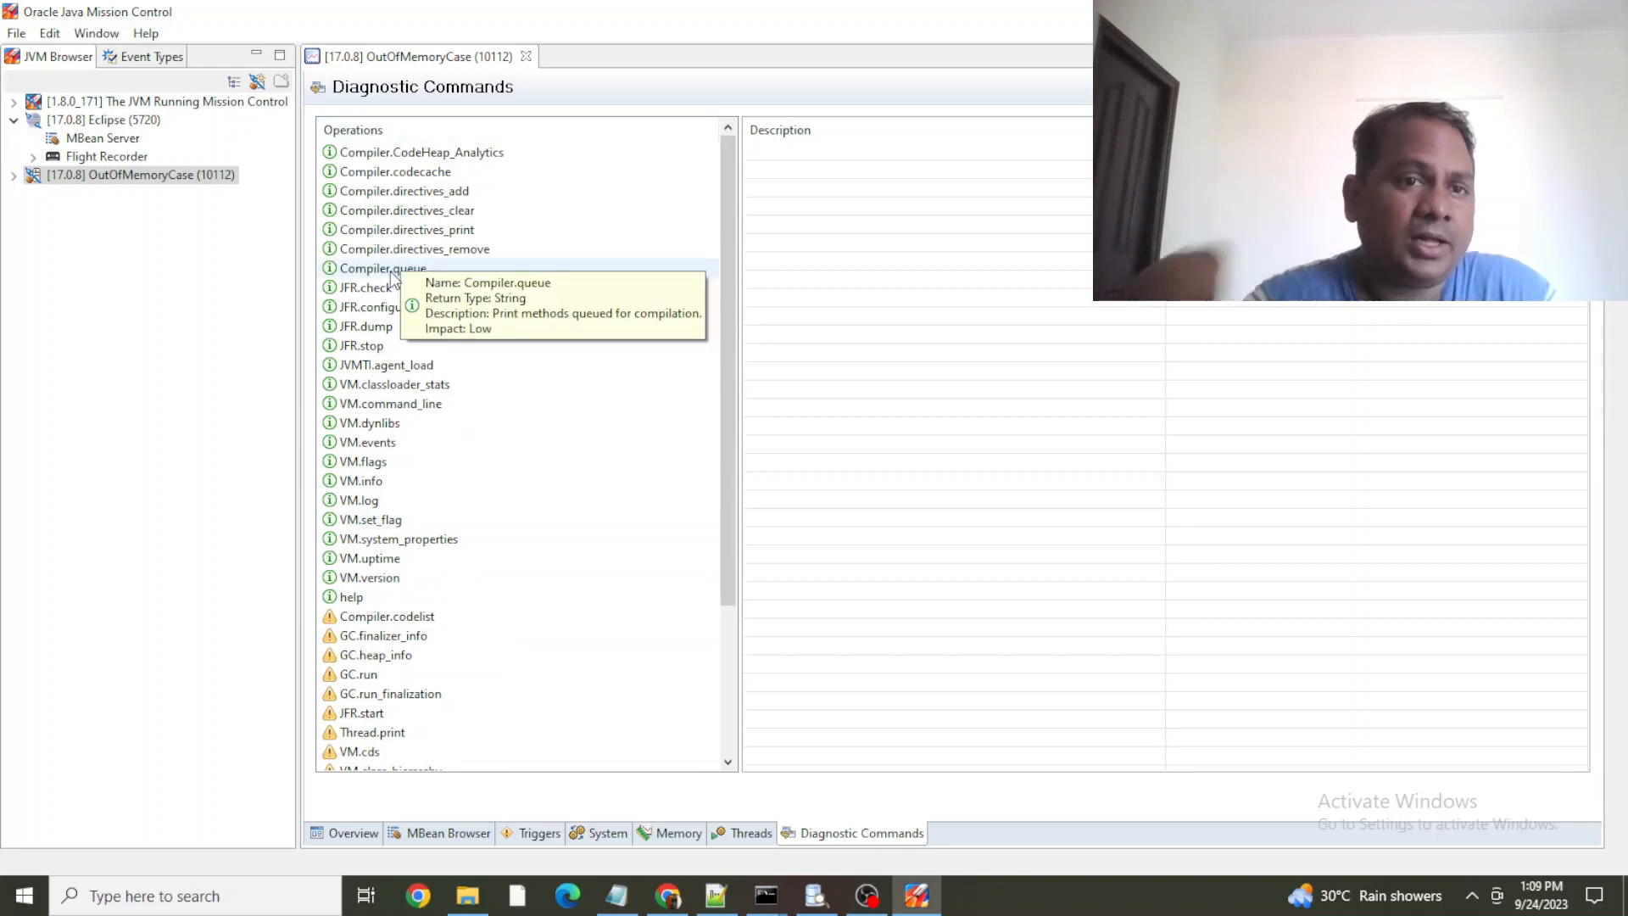
click(431, 155)
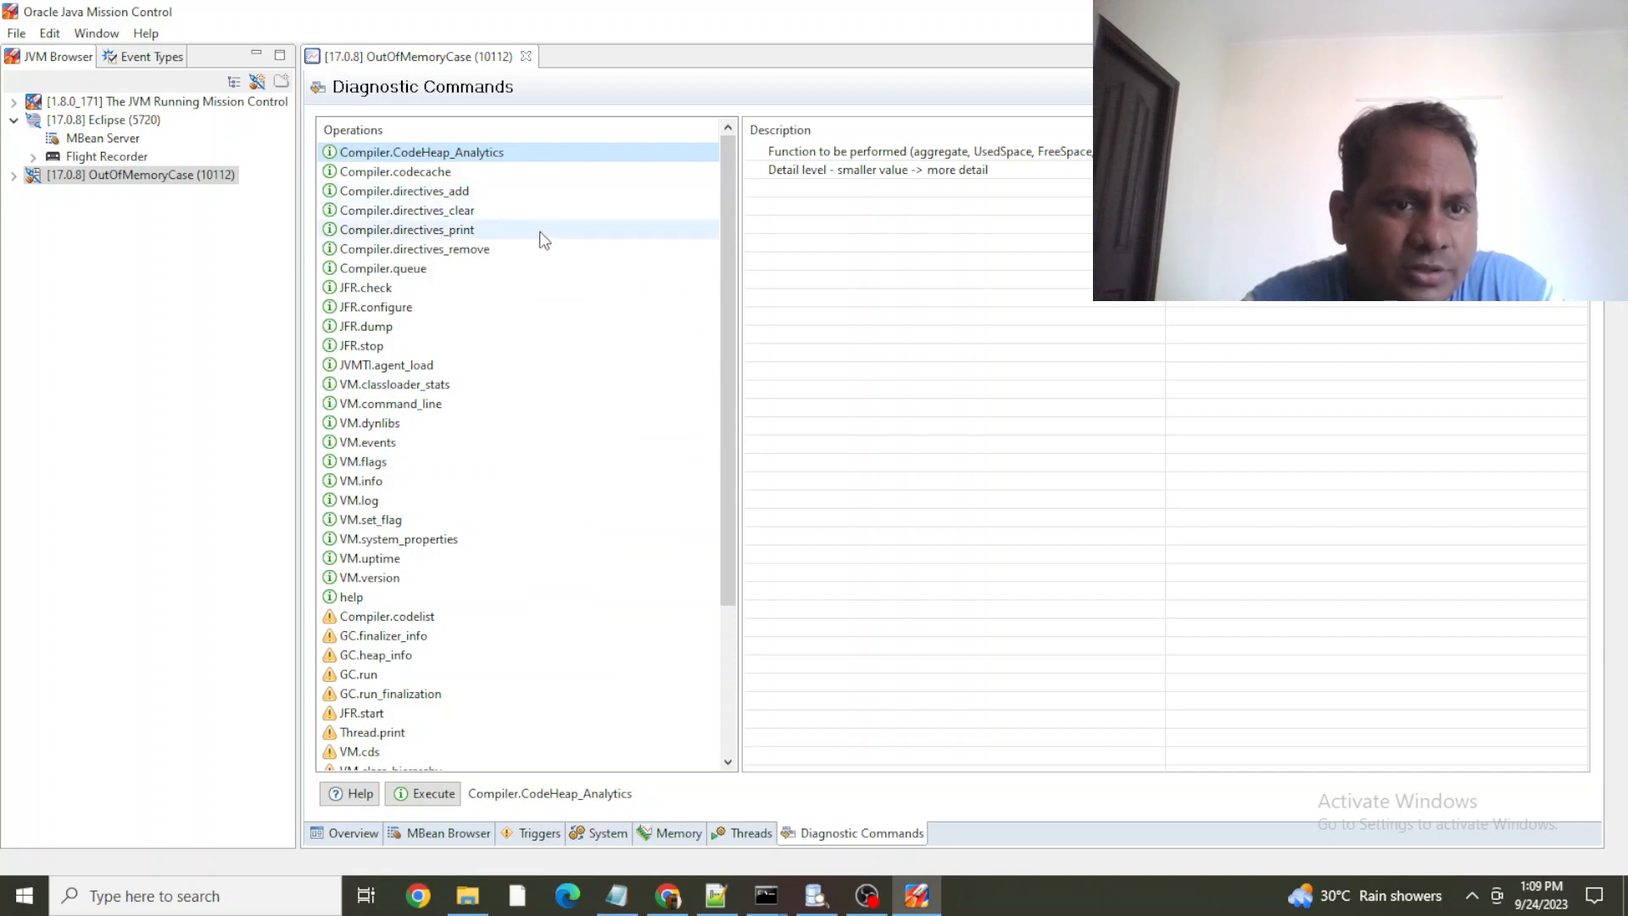
scroll(379, 322, down, 3)
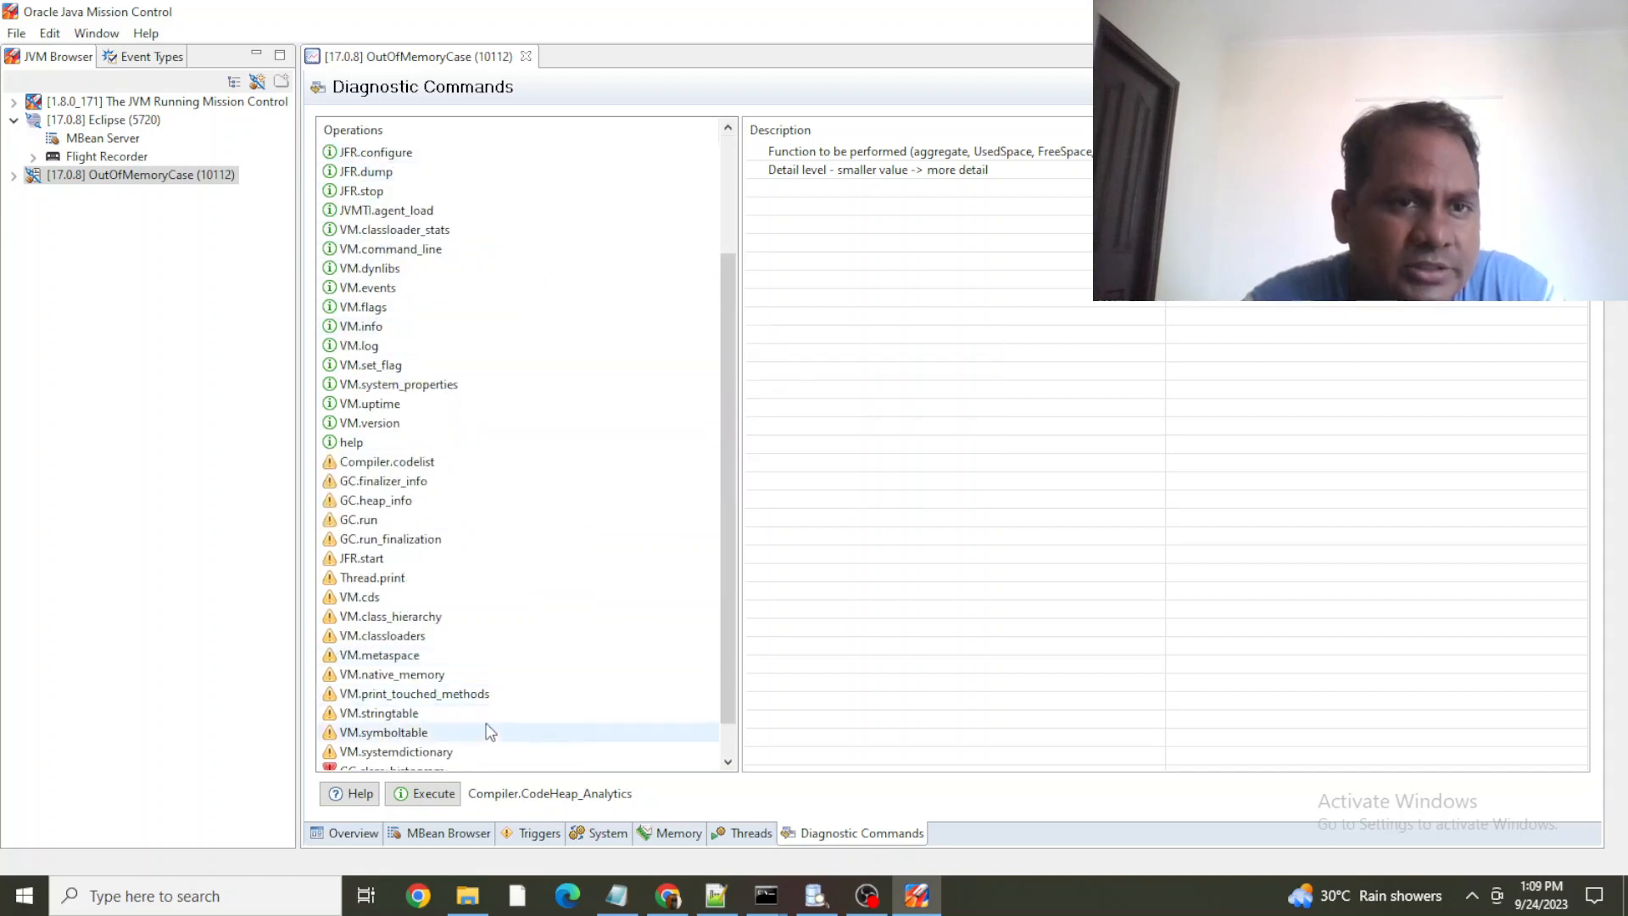
scroll(435, 220, up, 3)
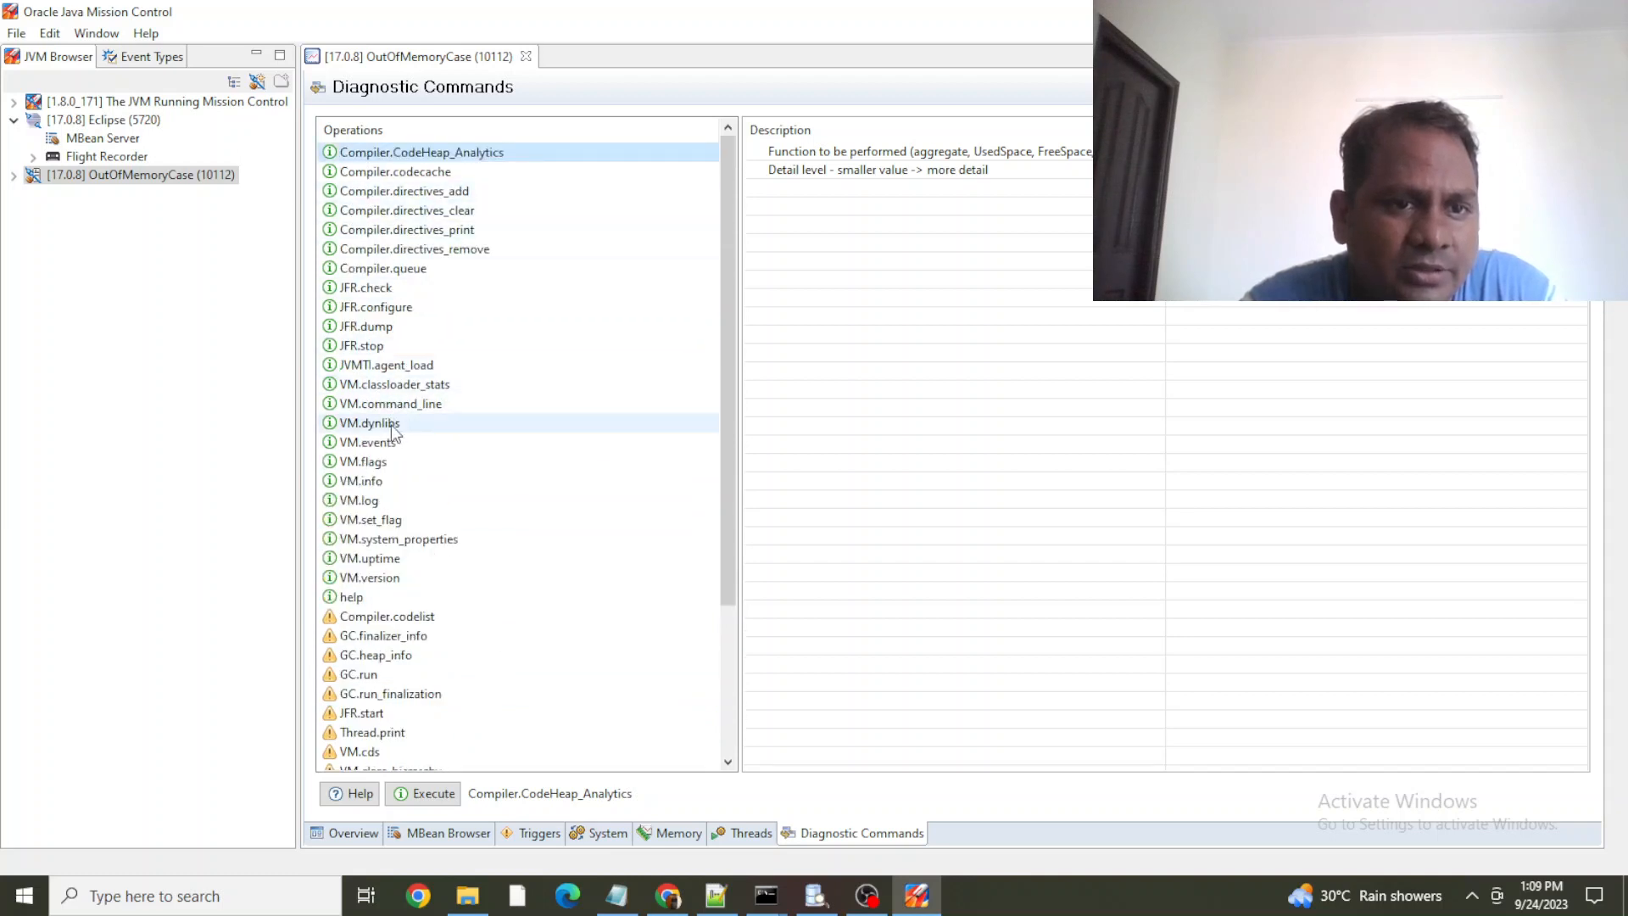
scroll(383, 604, down, 2)
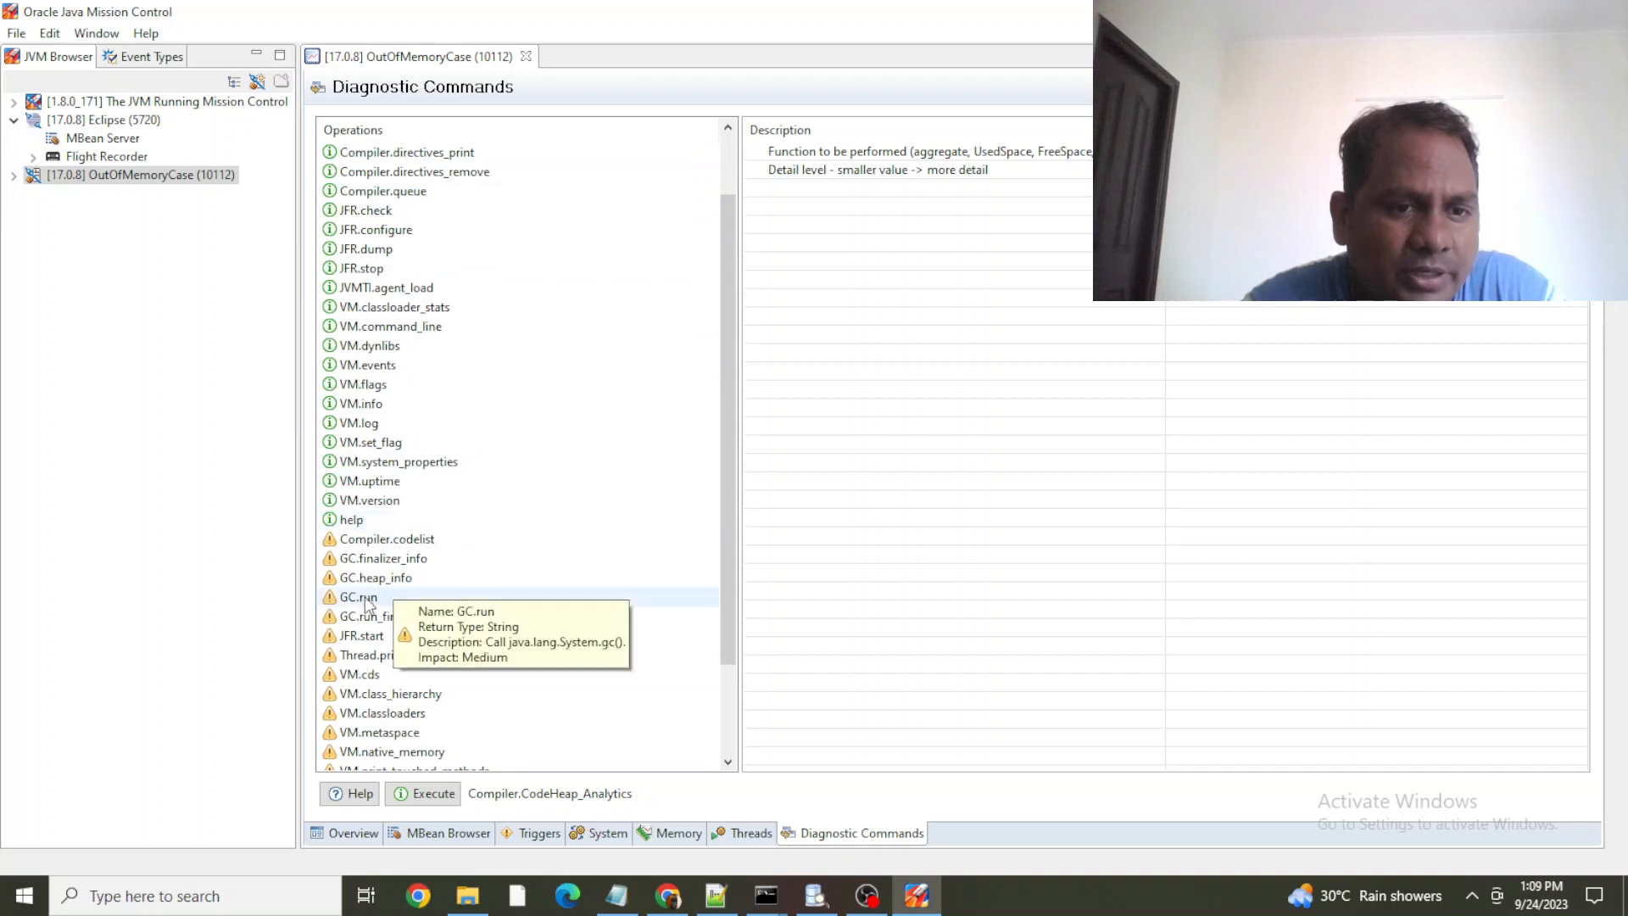
Execute the GC.heap_info diagnostic command, and highlight the young, survivor and Metaspace figures in its result
click(542, 577)
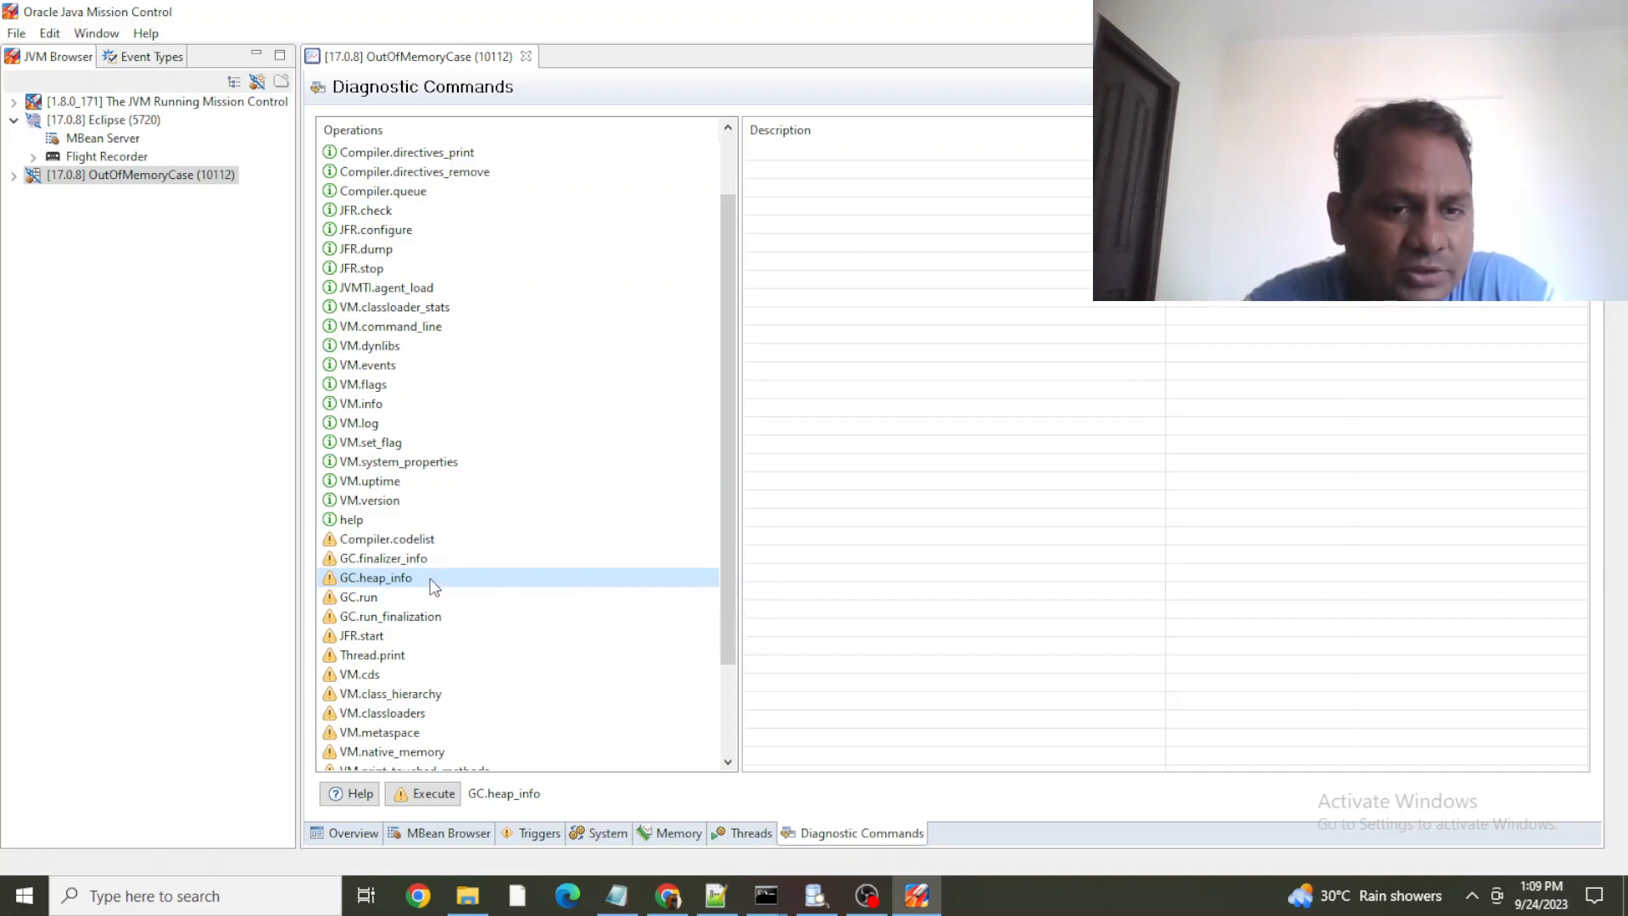
click(446, 802)
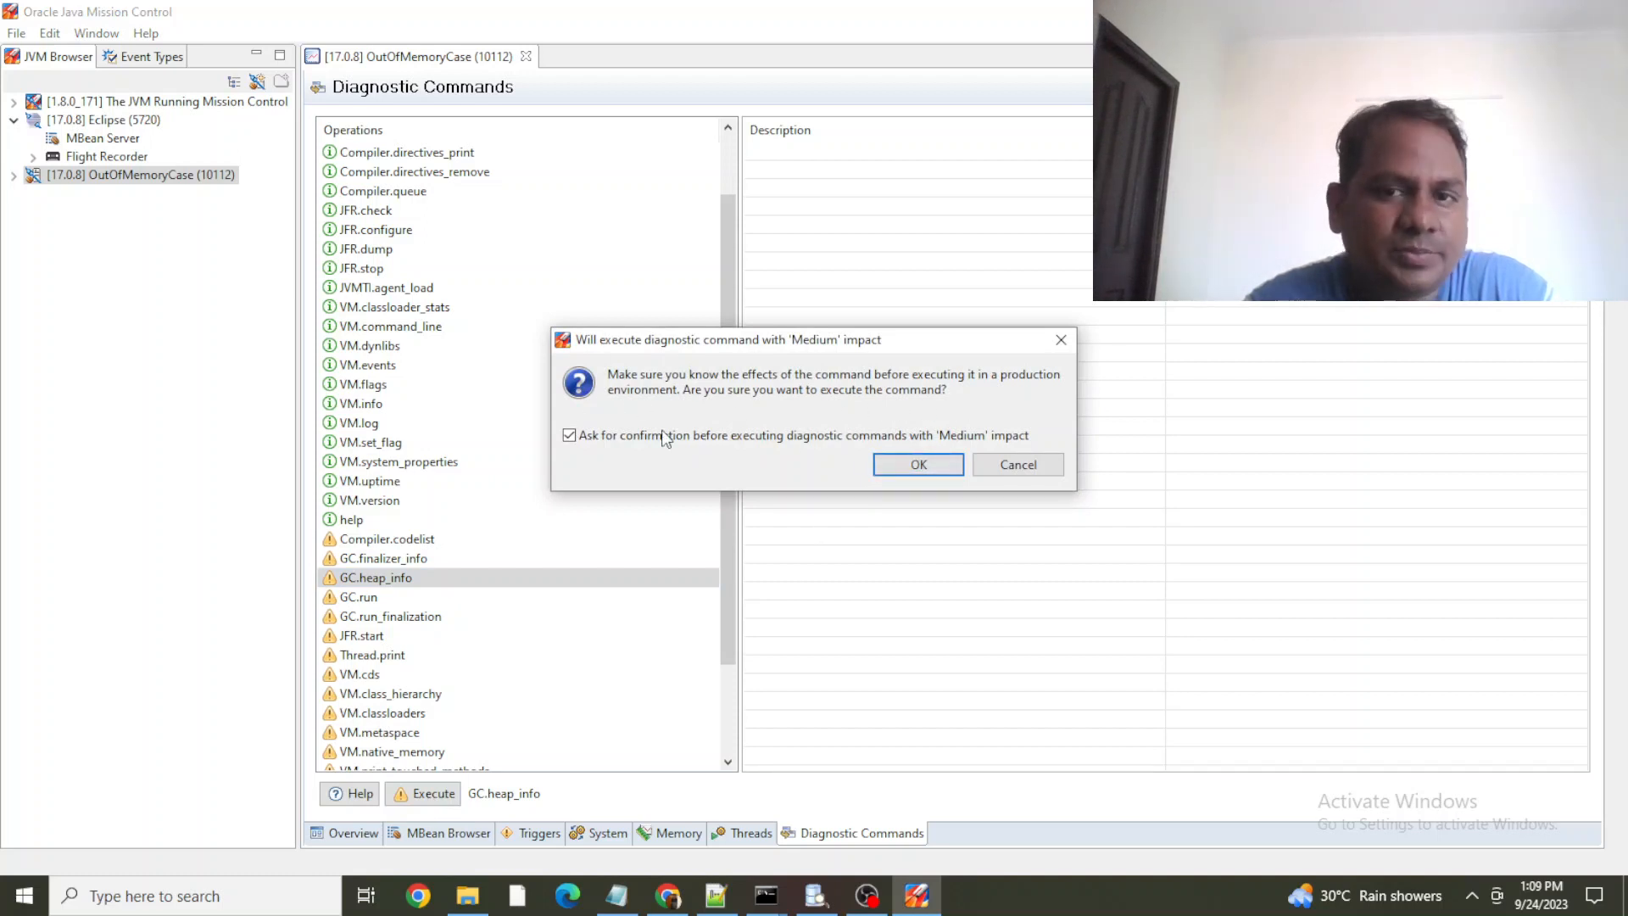
click(918, 465)
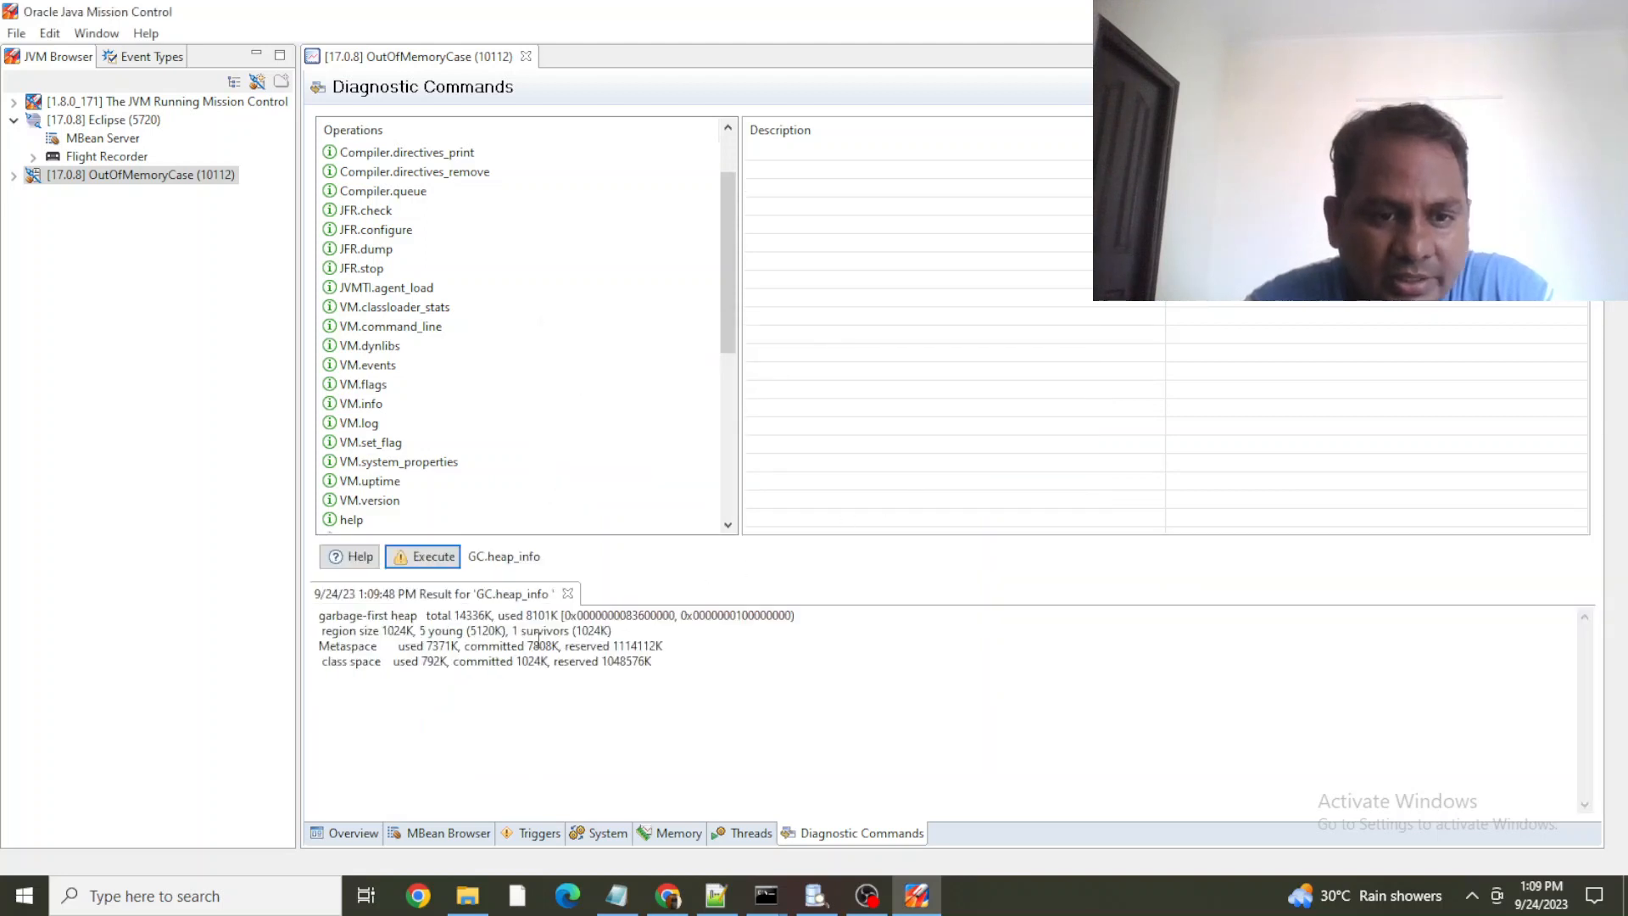
drag(414, 630, 760, 644)
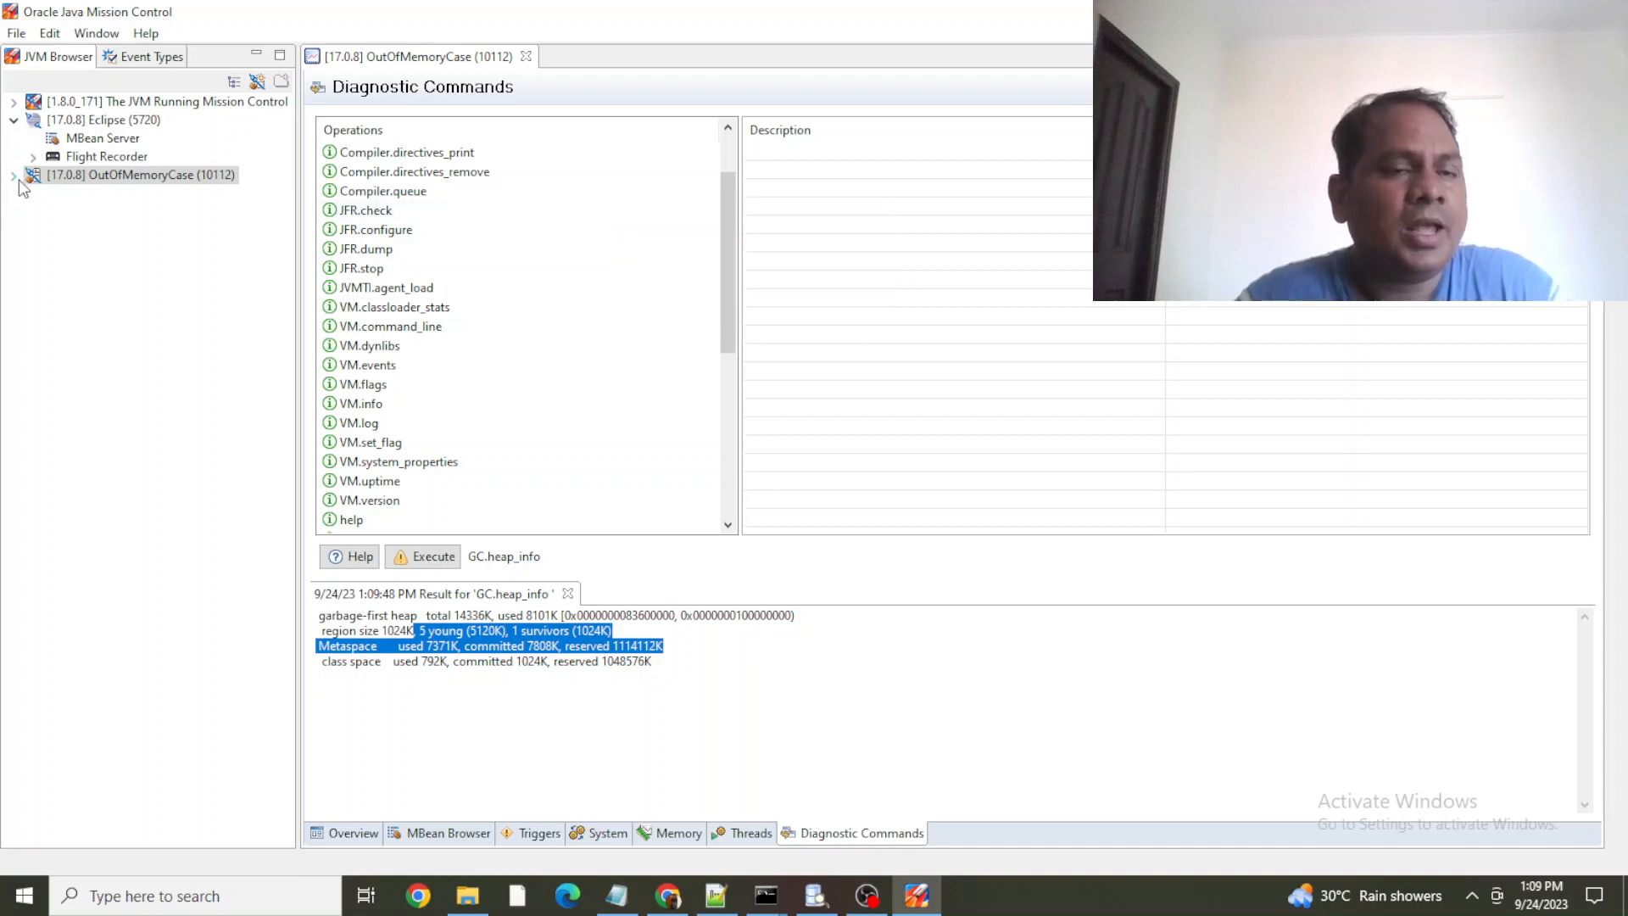
Check the recording actions available for the Eclipse JVM's Flight Recorder without starting one
click(109, 157)
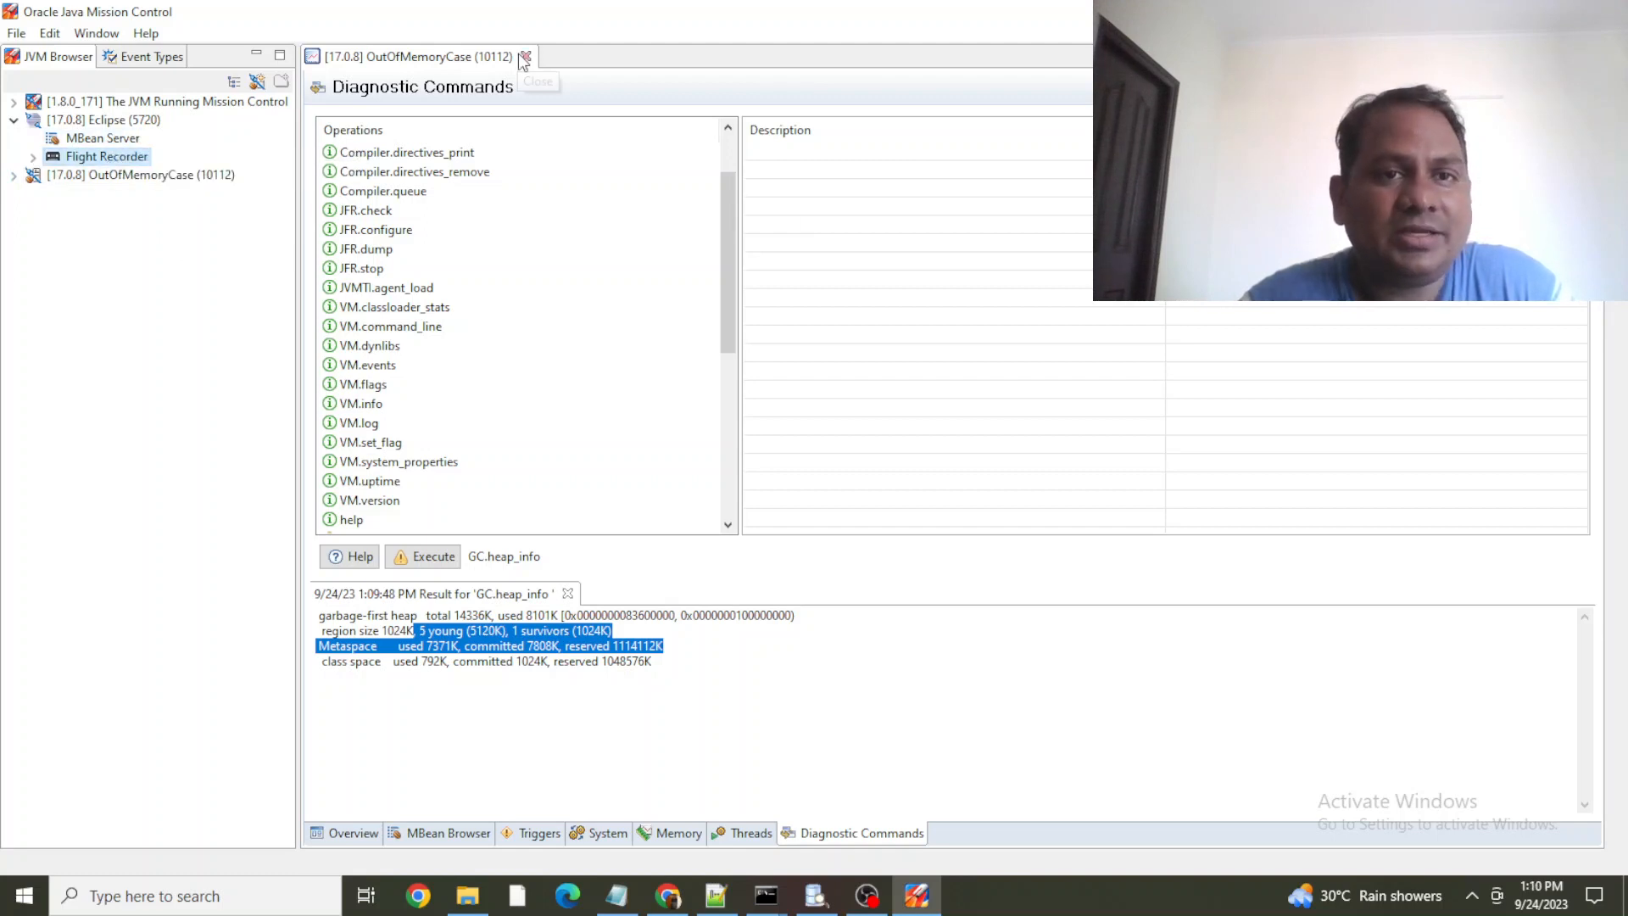
right_click(81, 158)
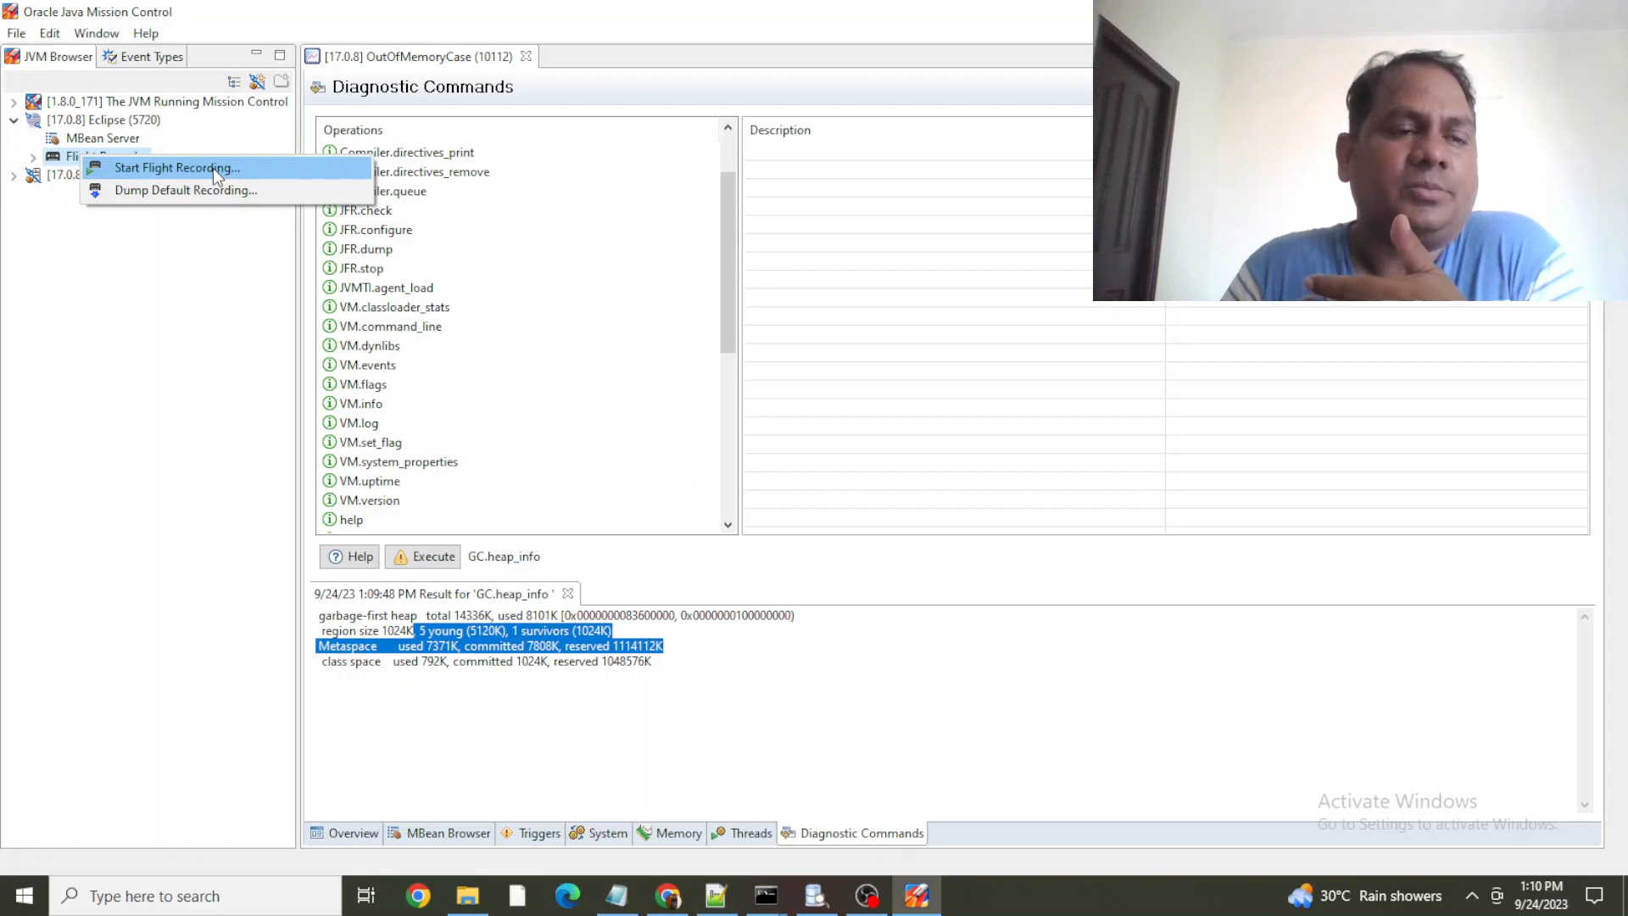
click(20, 451)
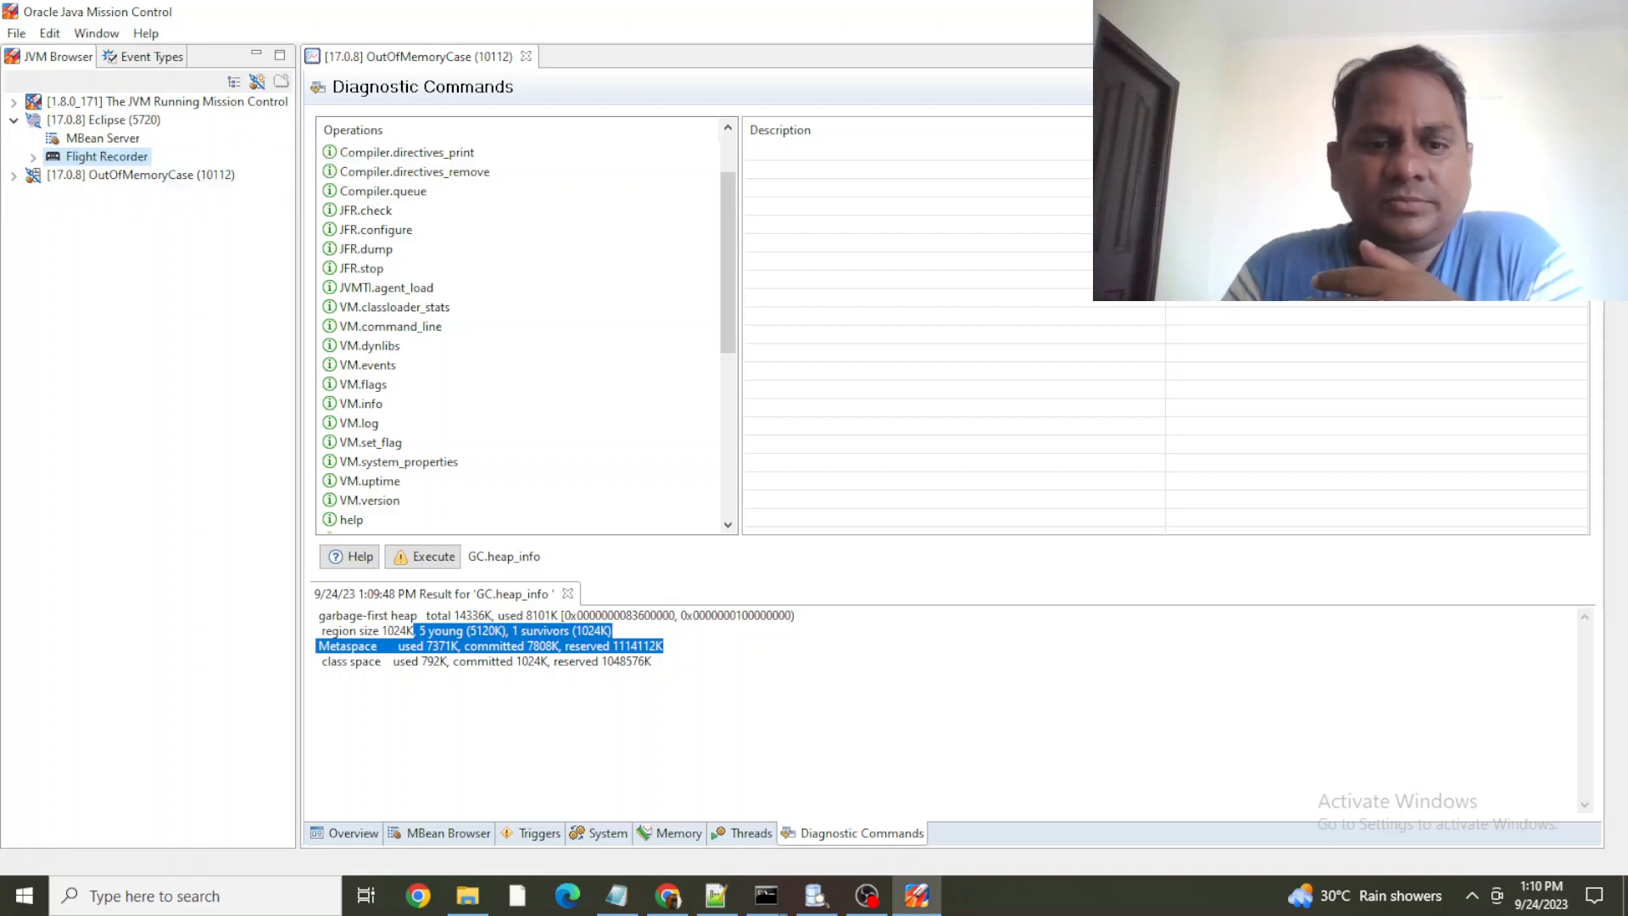
mouse_move(583, 471)
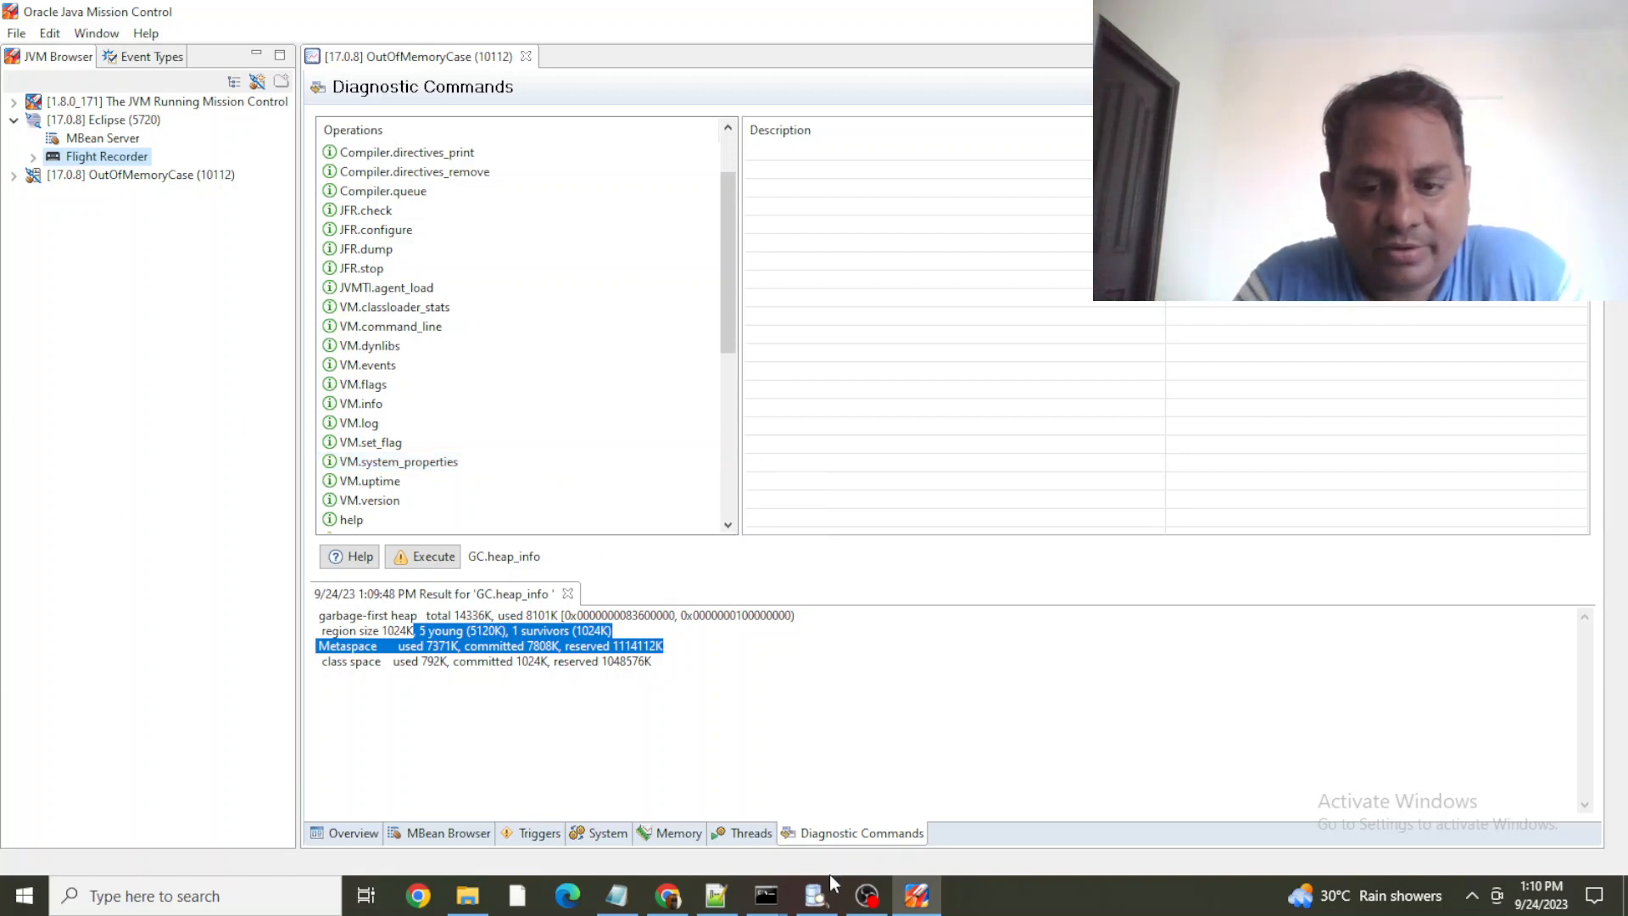
Switch to Eclipse Memory Analyzer, and review Problem Suspect 1's accumulated objects and the overview of 09232023_1057.hprof
click(815, 895)
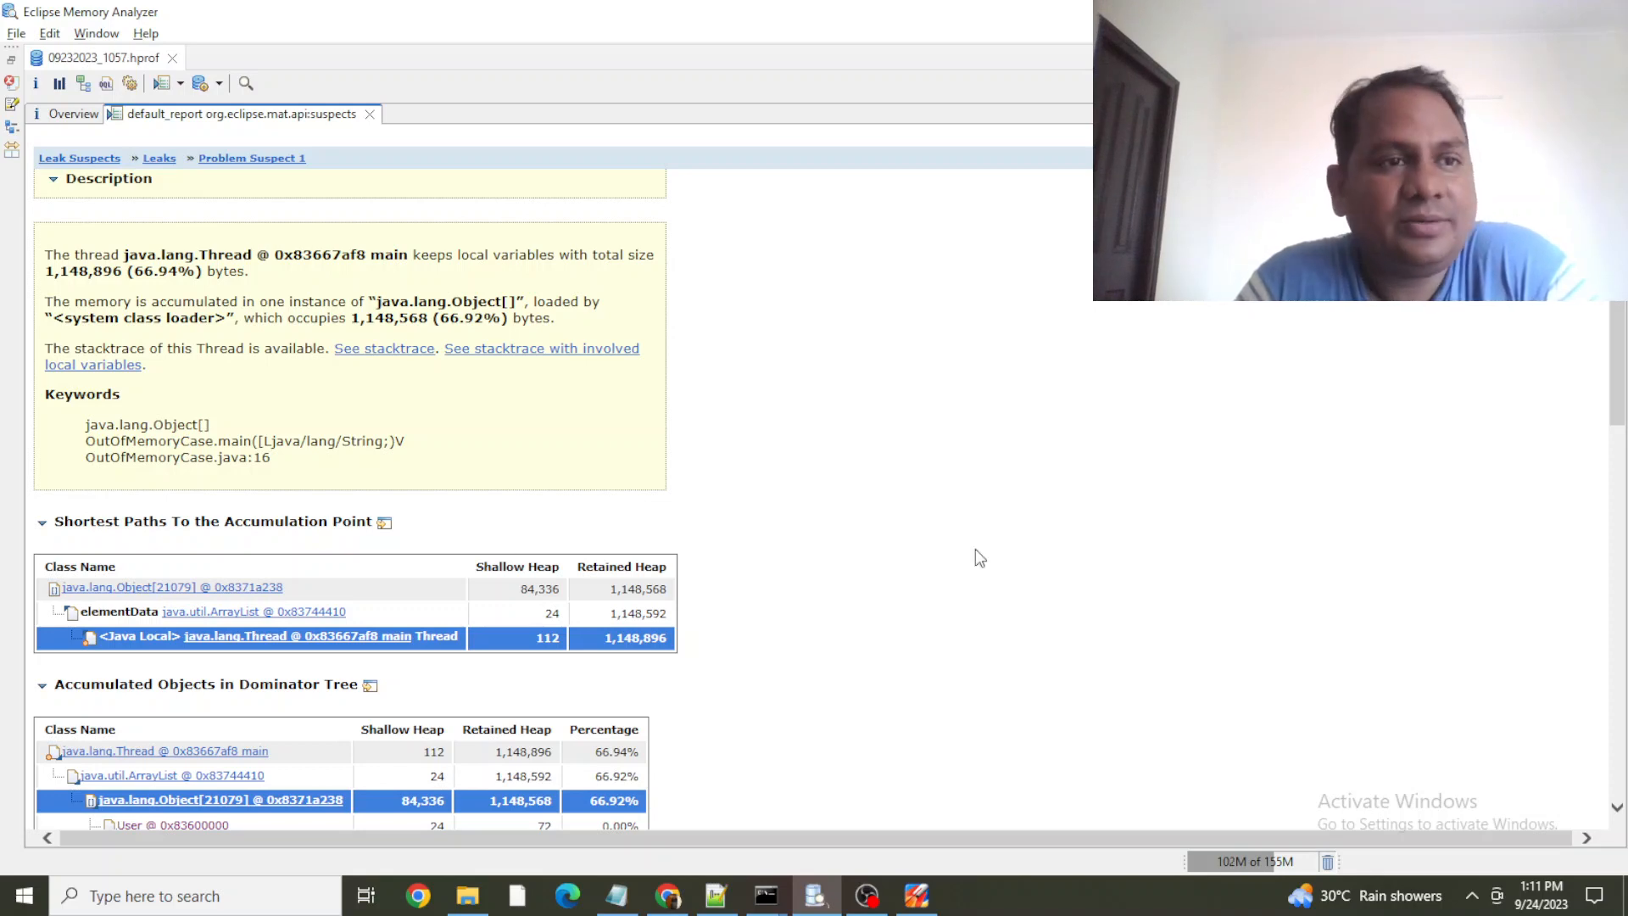
click(71, 114)
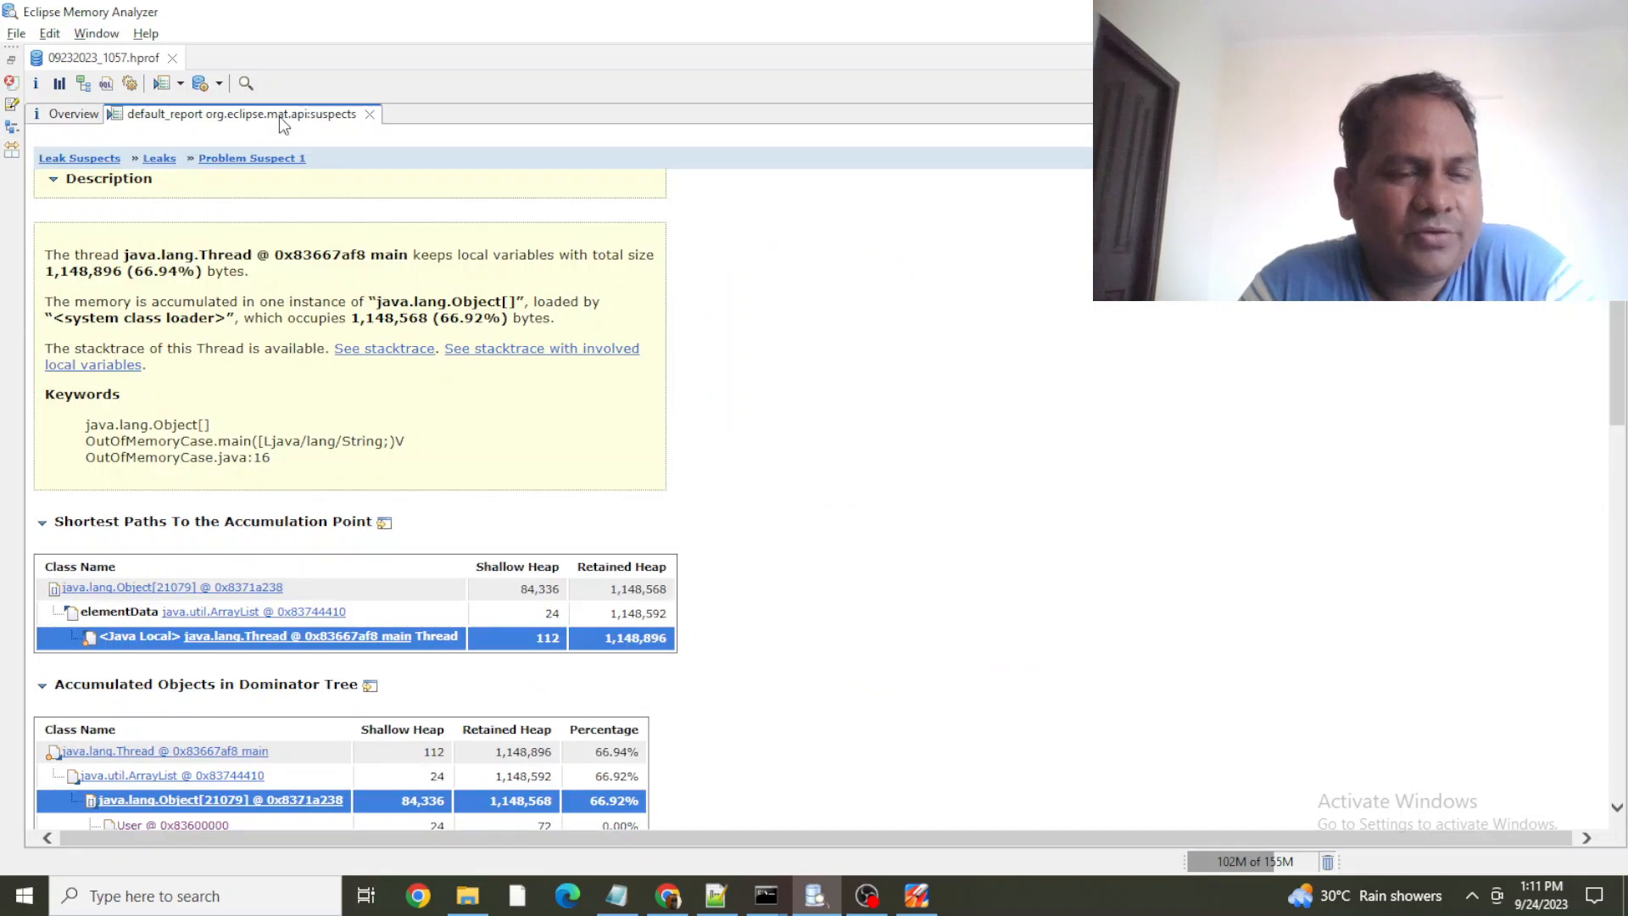
scroll(821, 494, down, 5)
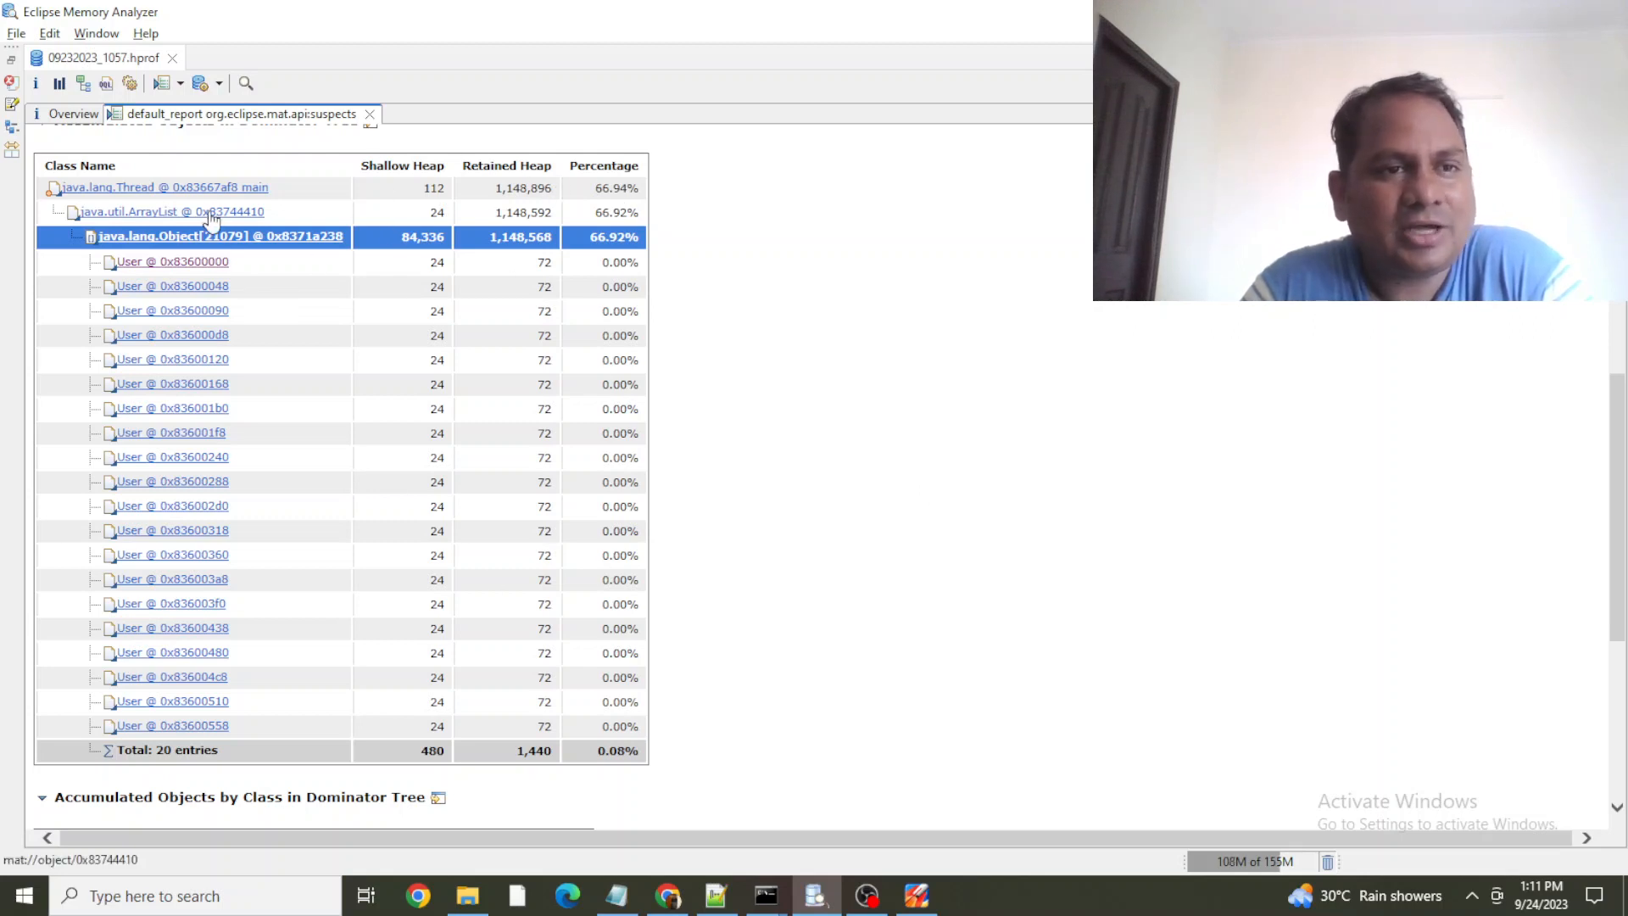
scroll(453, 491, up, 3)
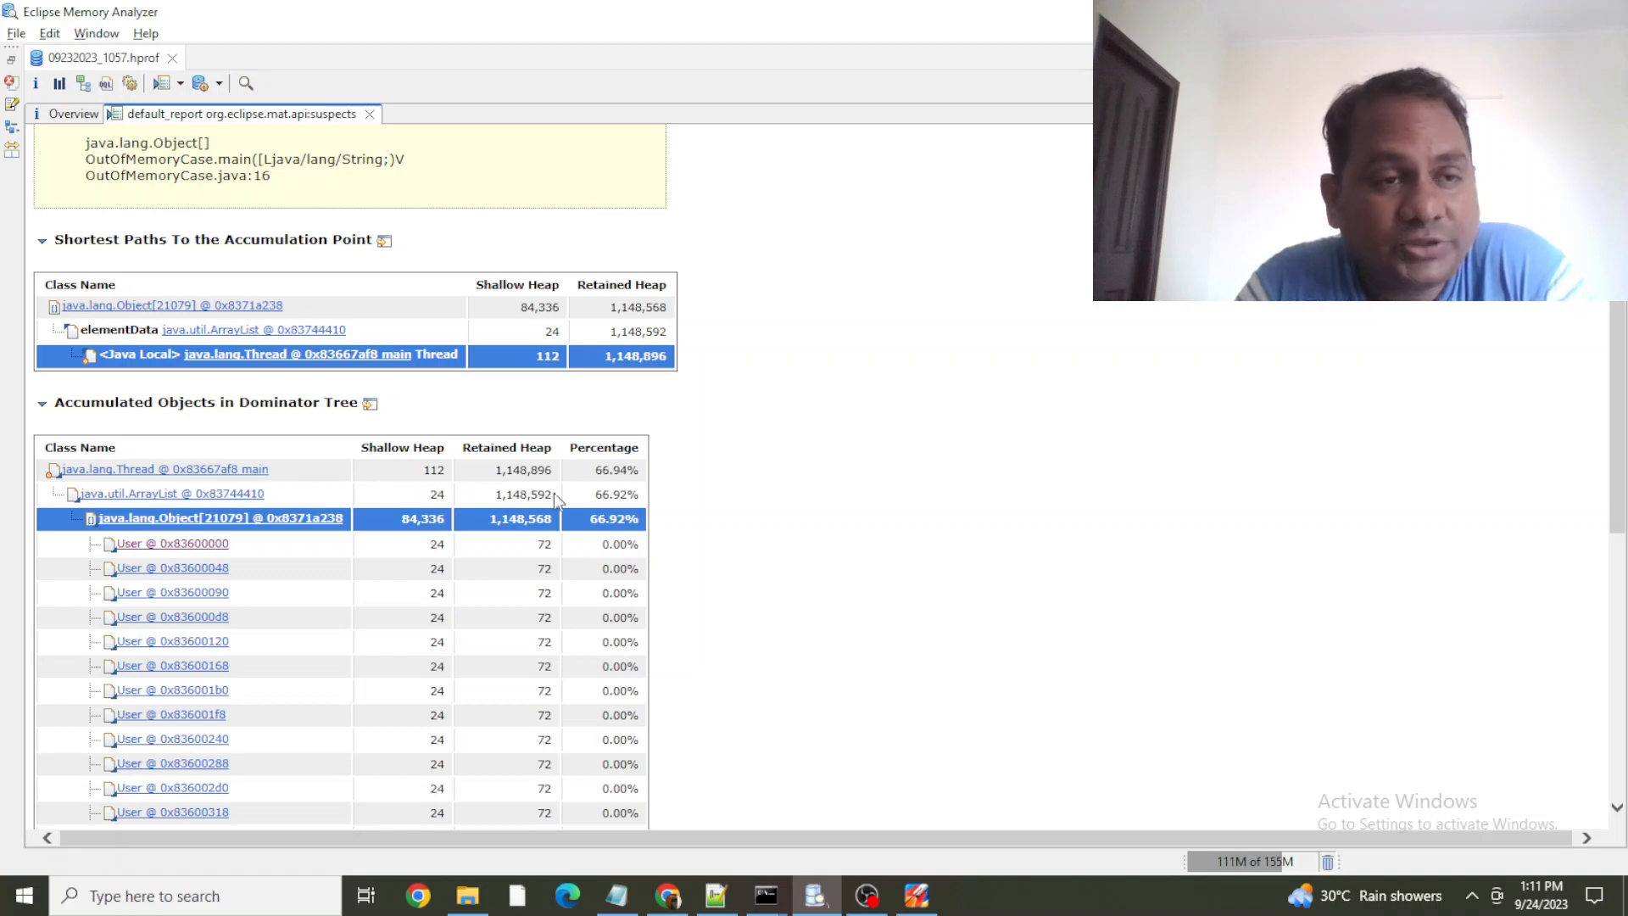
scroll(552, 491, up, 3)
click(68, 115)
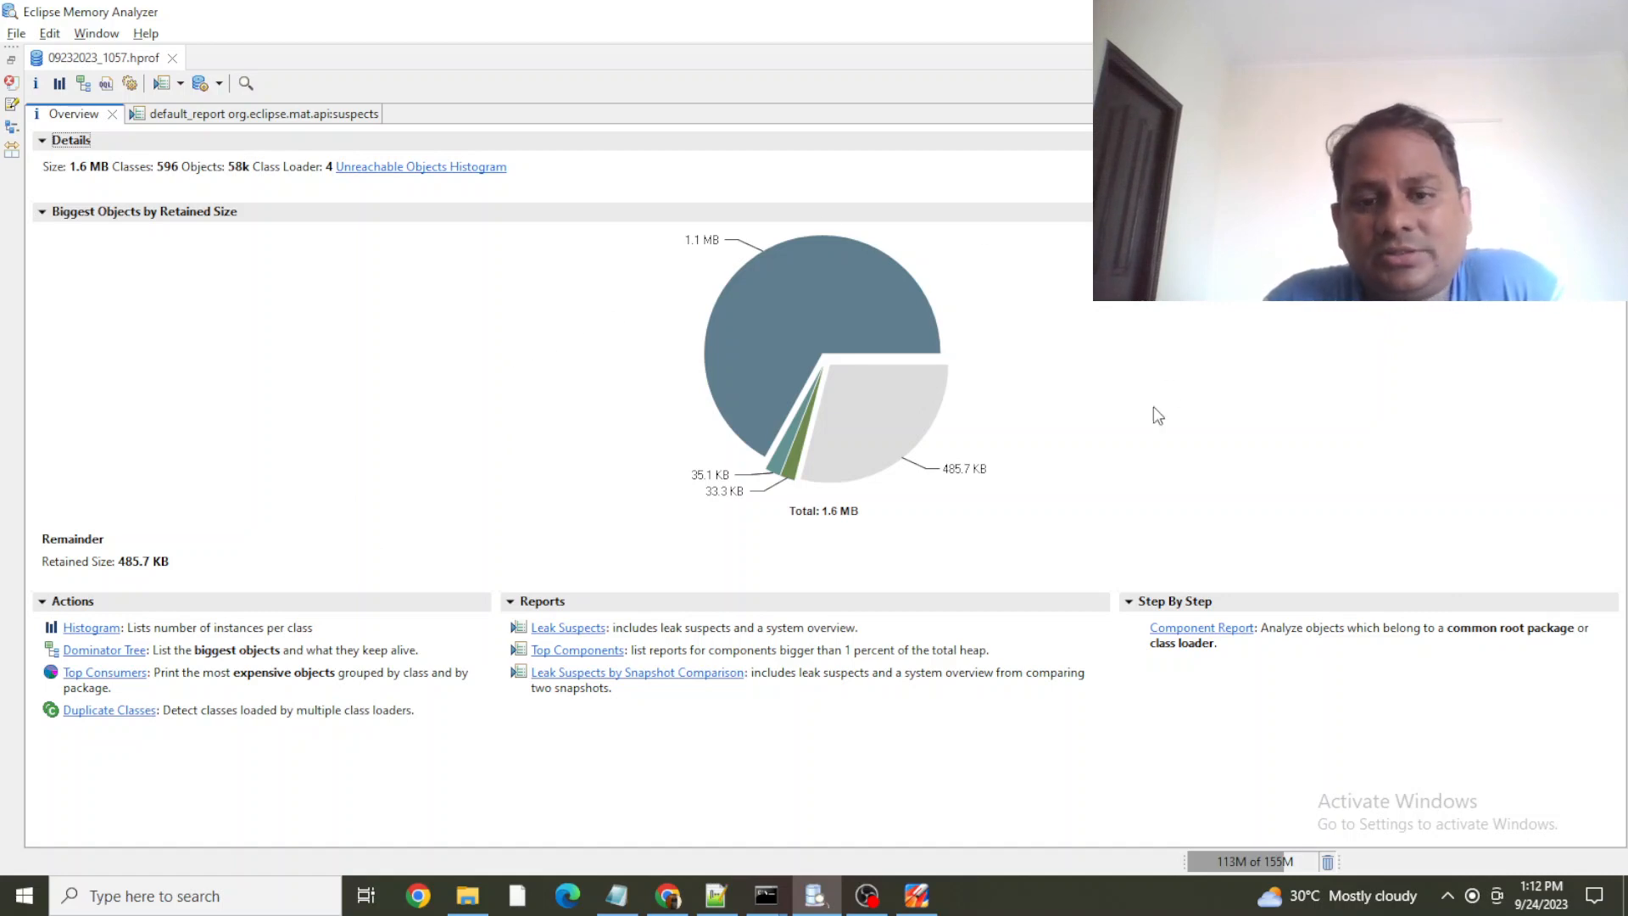
click(869, 897)
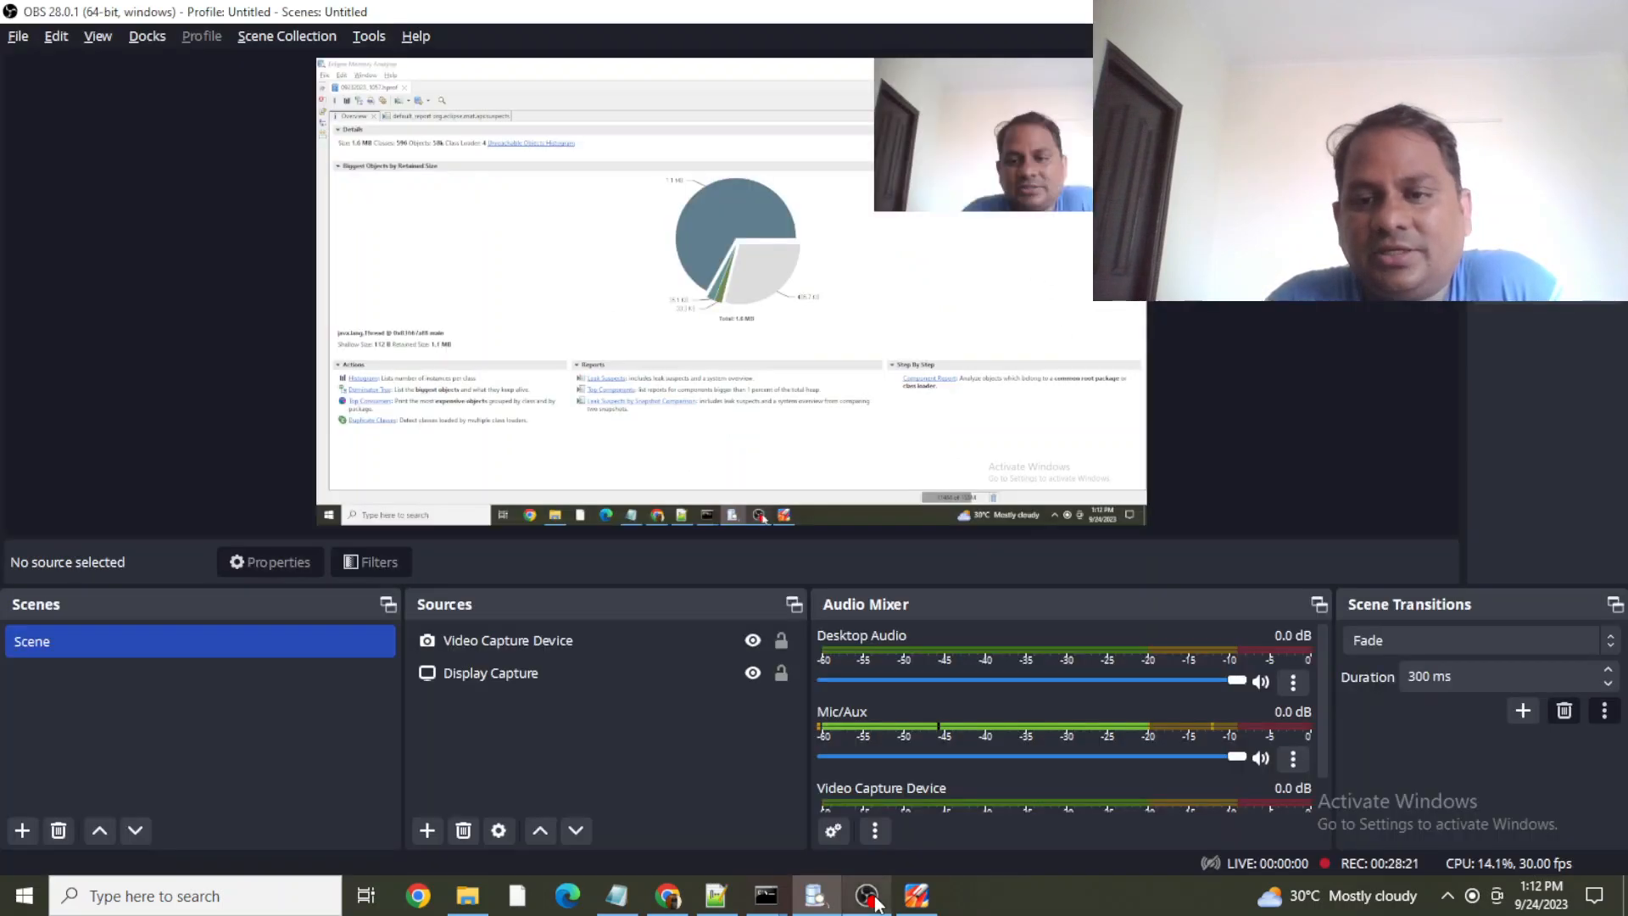